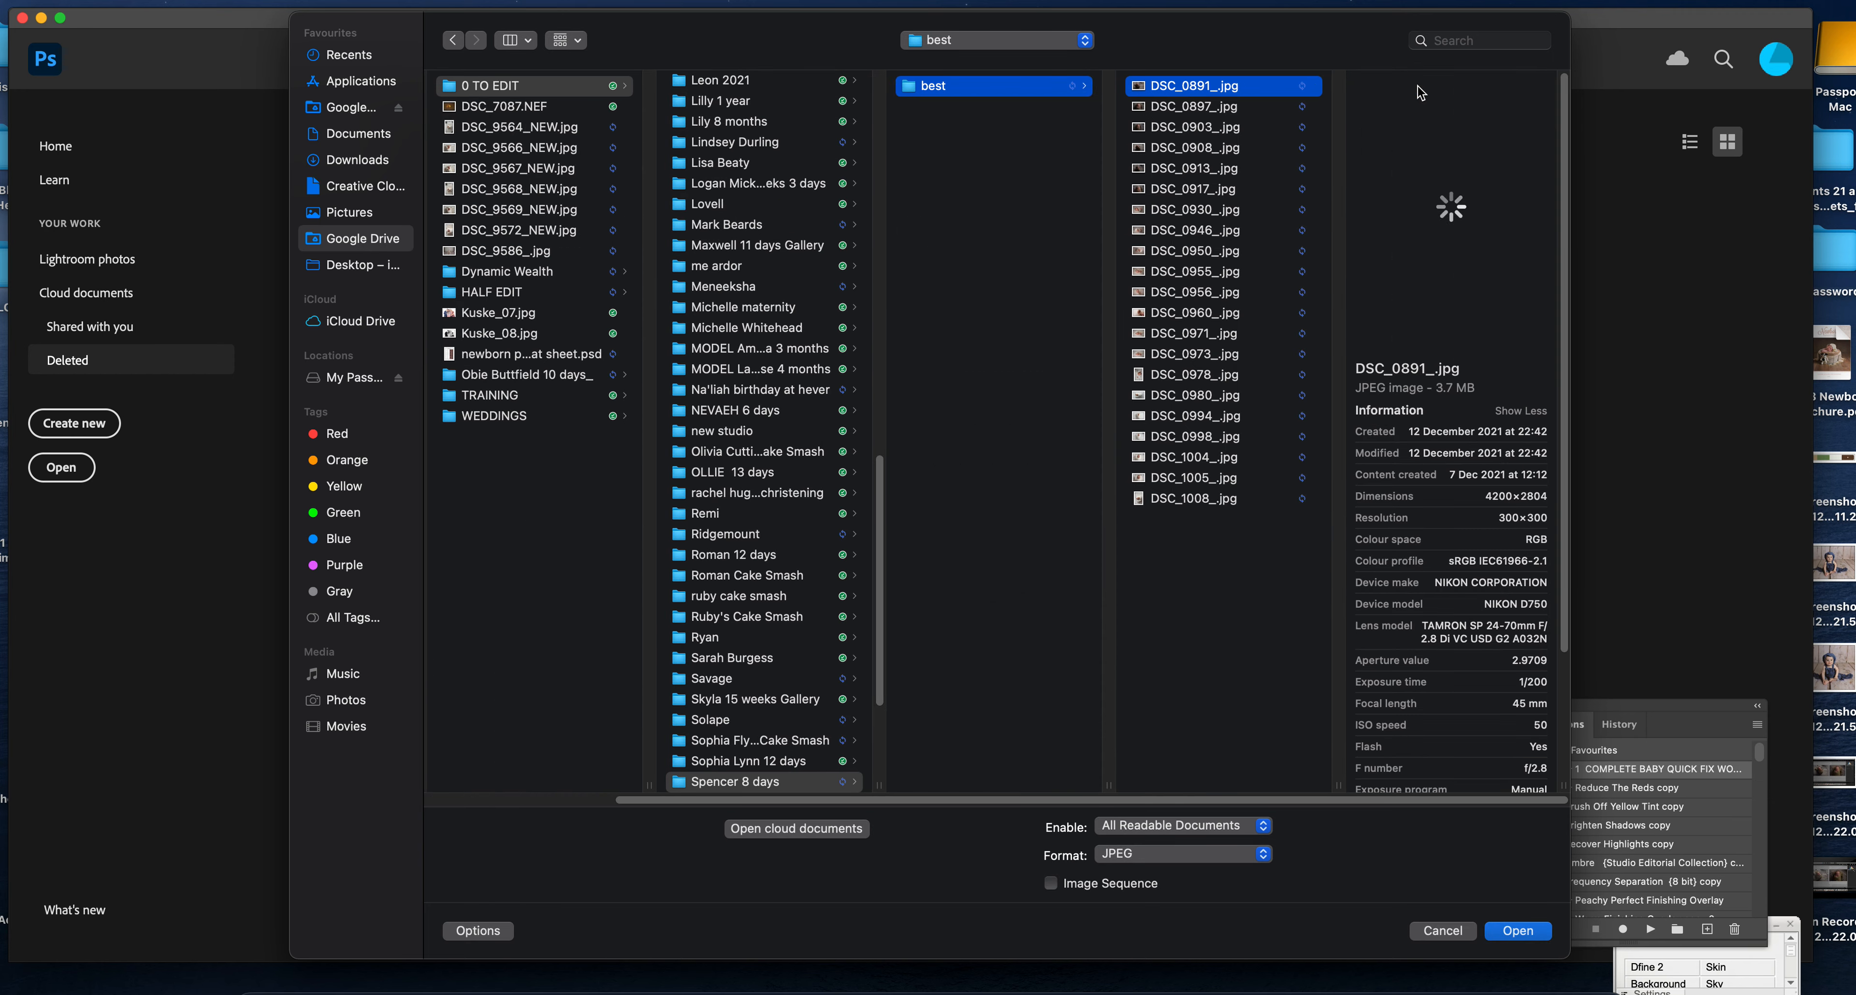
- Show the best folder's contents as icons and open the six photos from DSC_0891_.jpg through DSC_0917_.jpg together
left_click(530, 42)
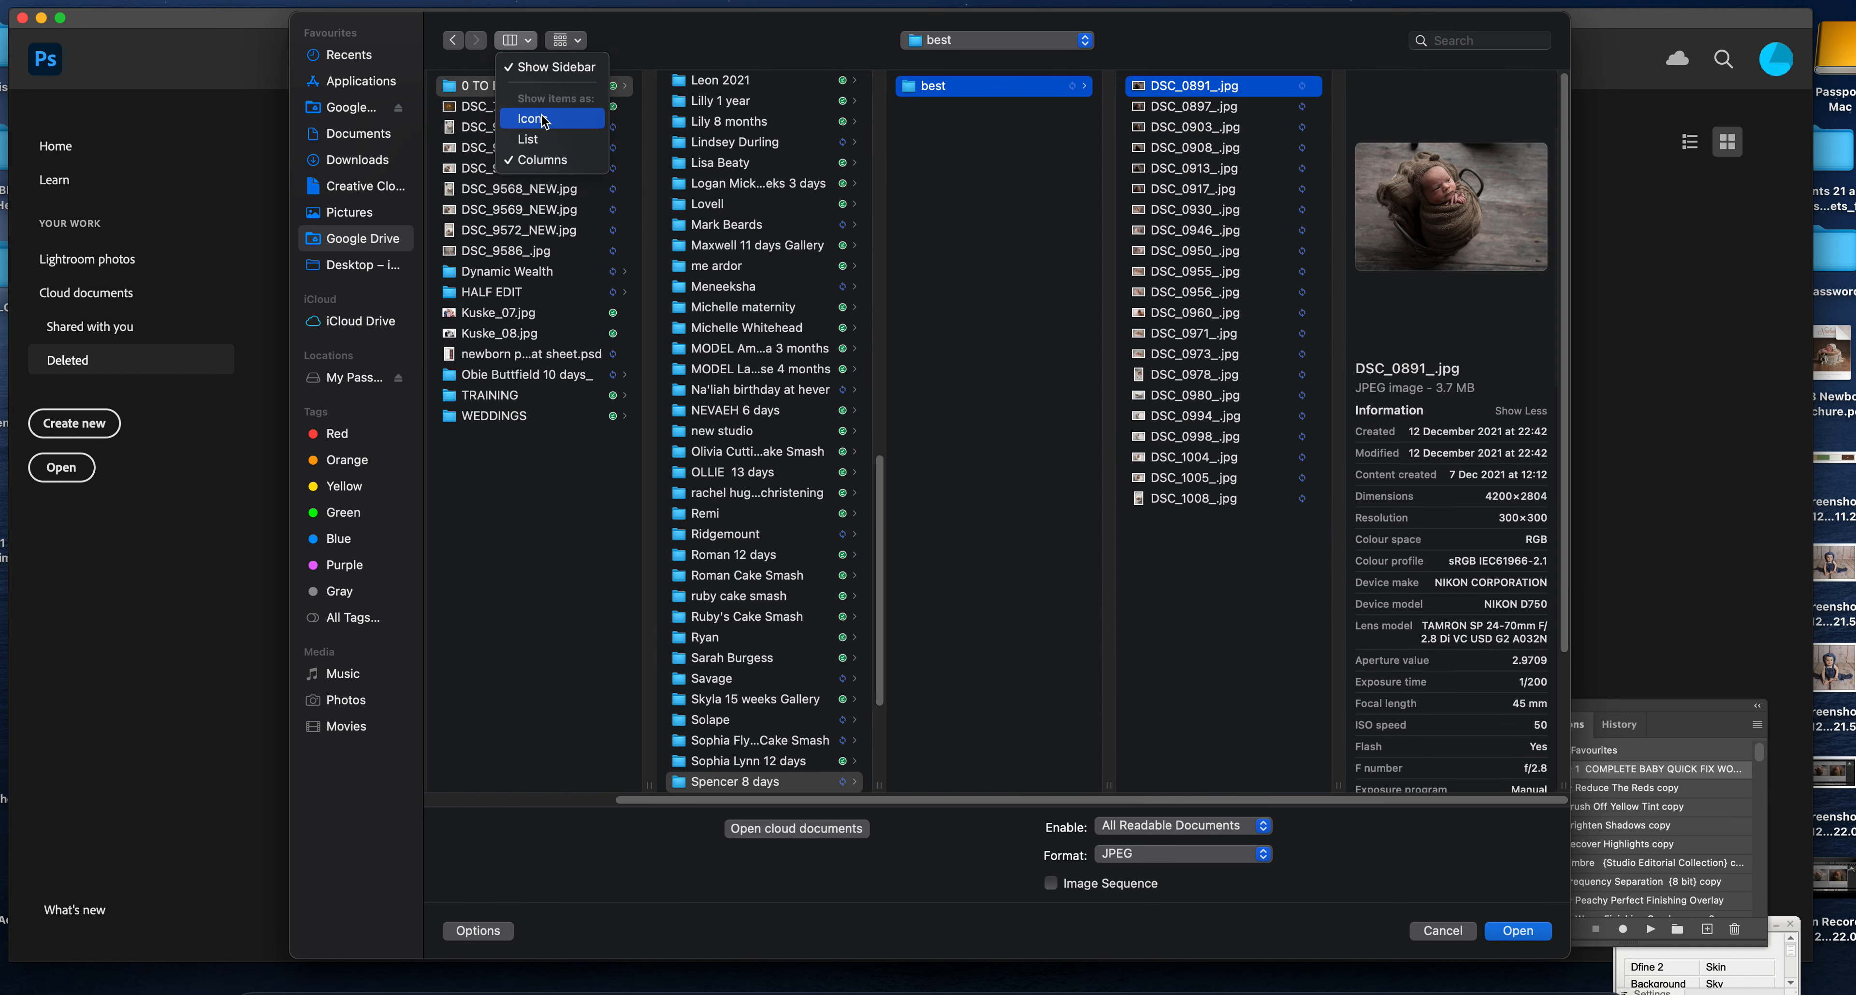
key("Return")
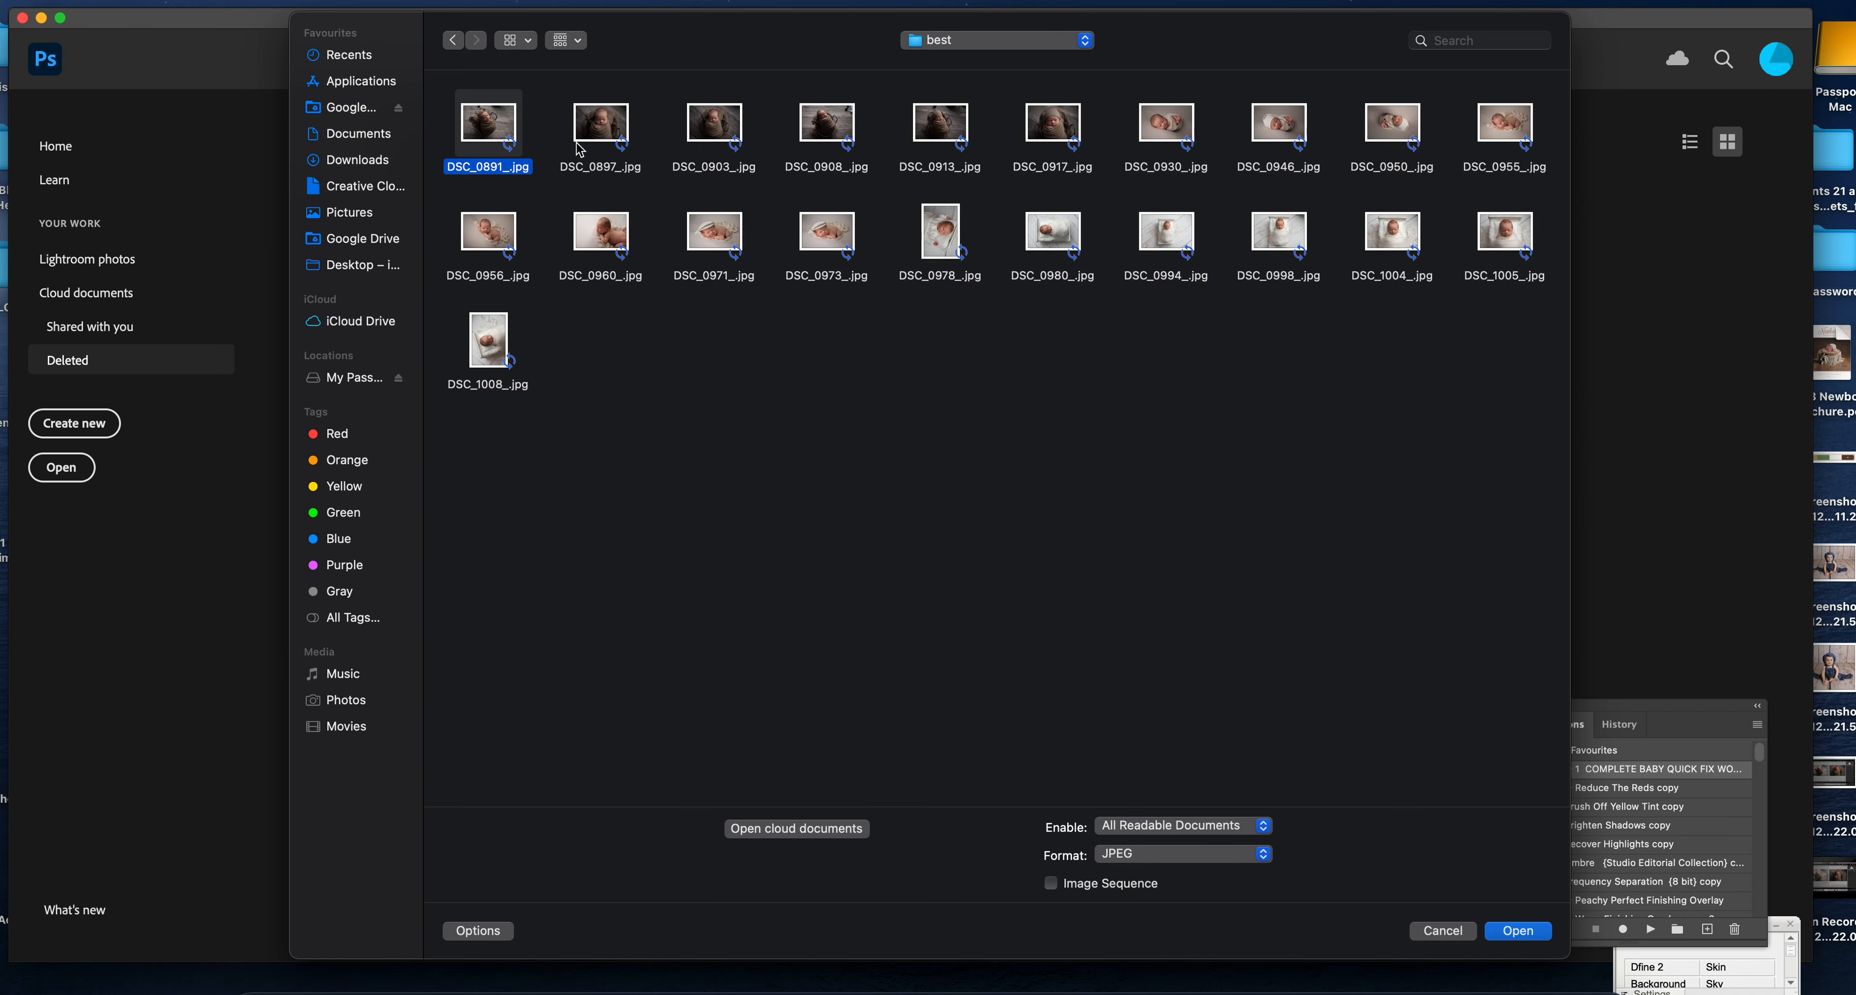
left_click(613, 135, "shift")
left_click(707, 120, "shift")
left_click(851, 123, "shift")
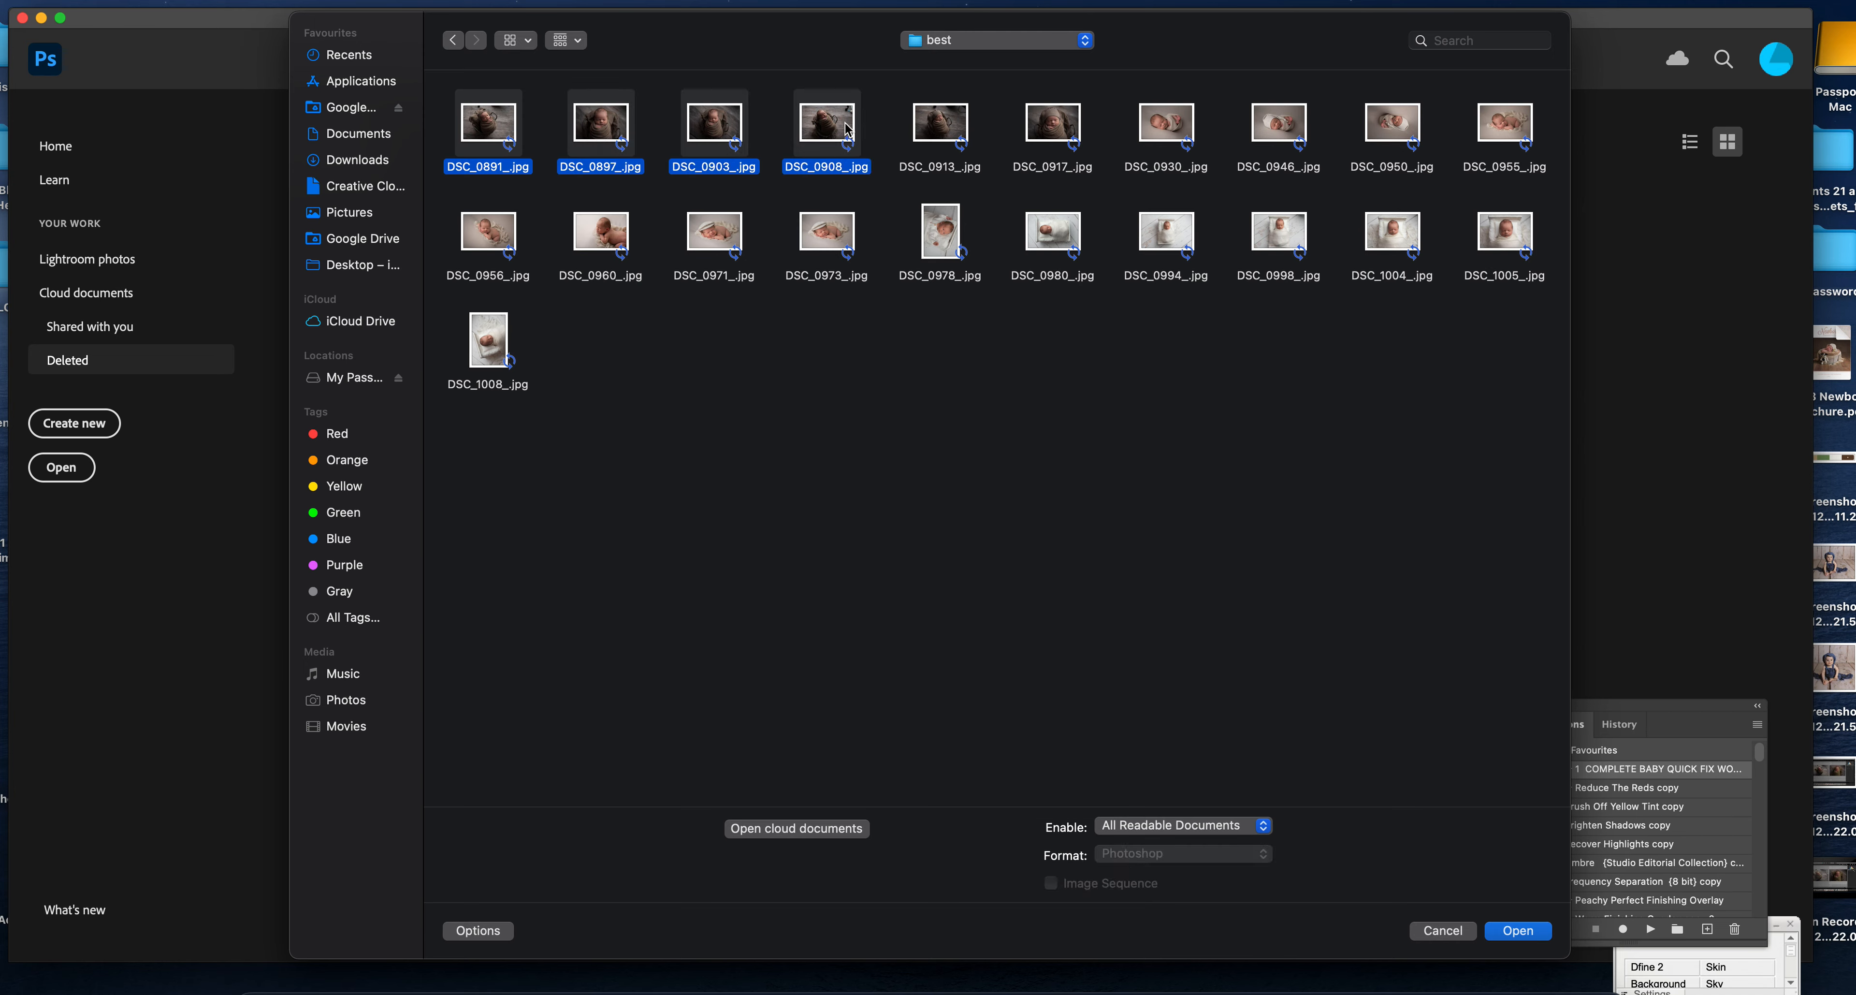
left_click(957, 142, "shift")
left_click(1073, 137, "shift")
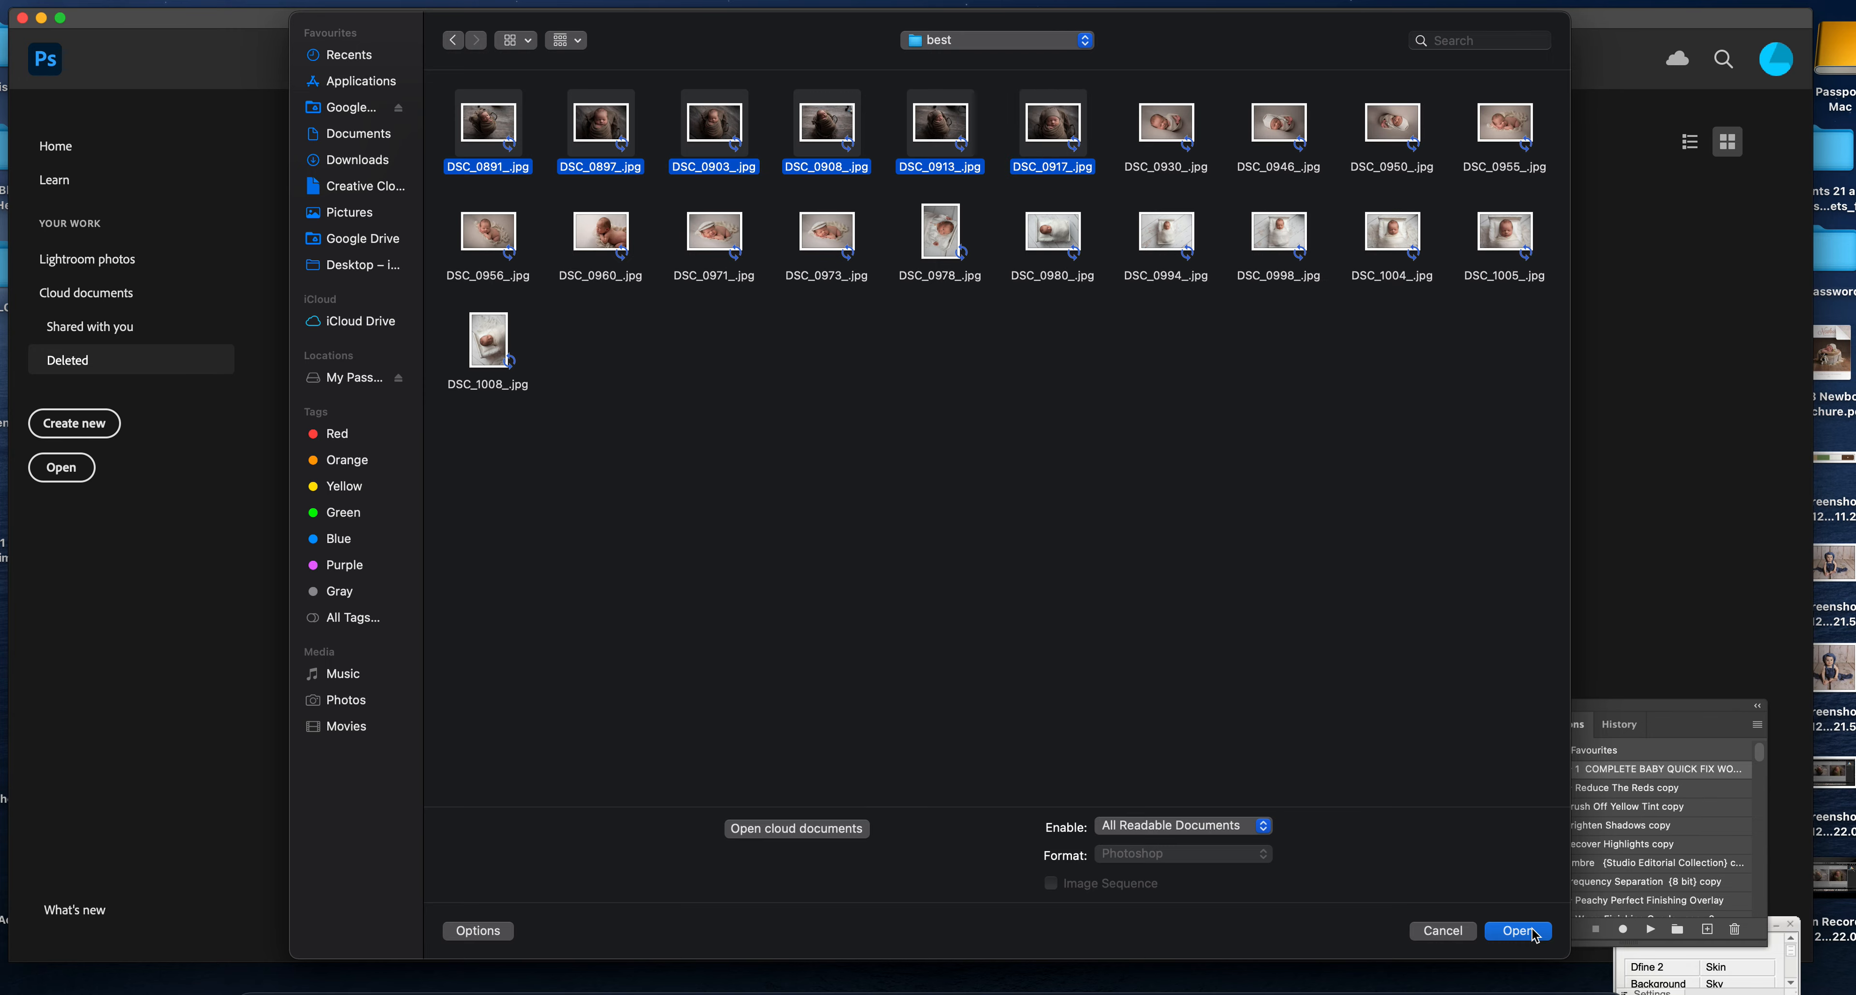
left_click(1490, 930)
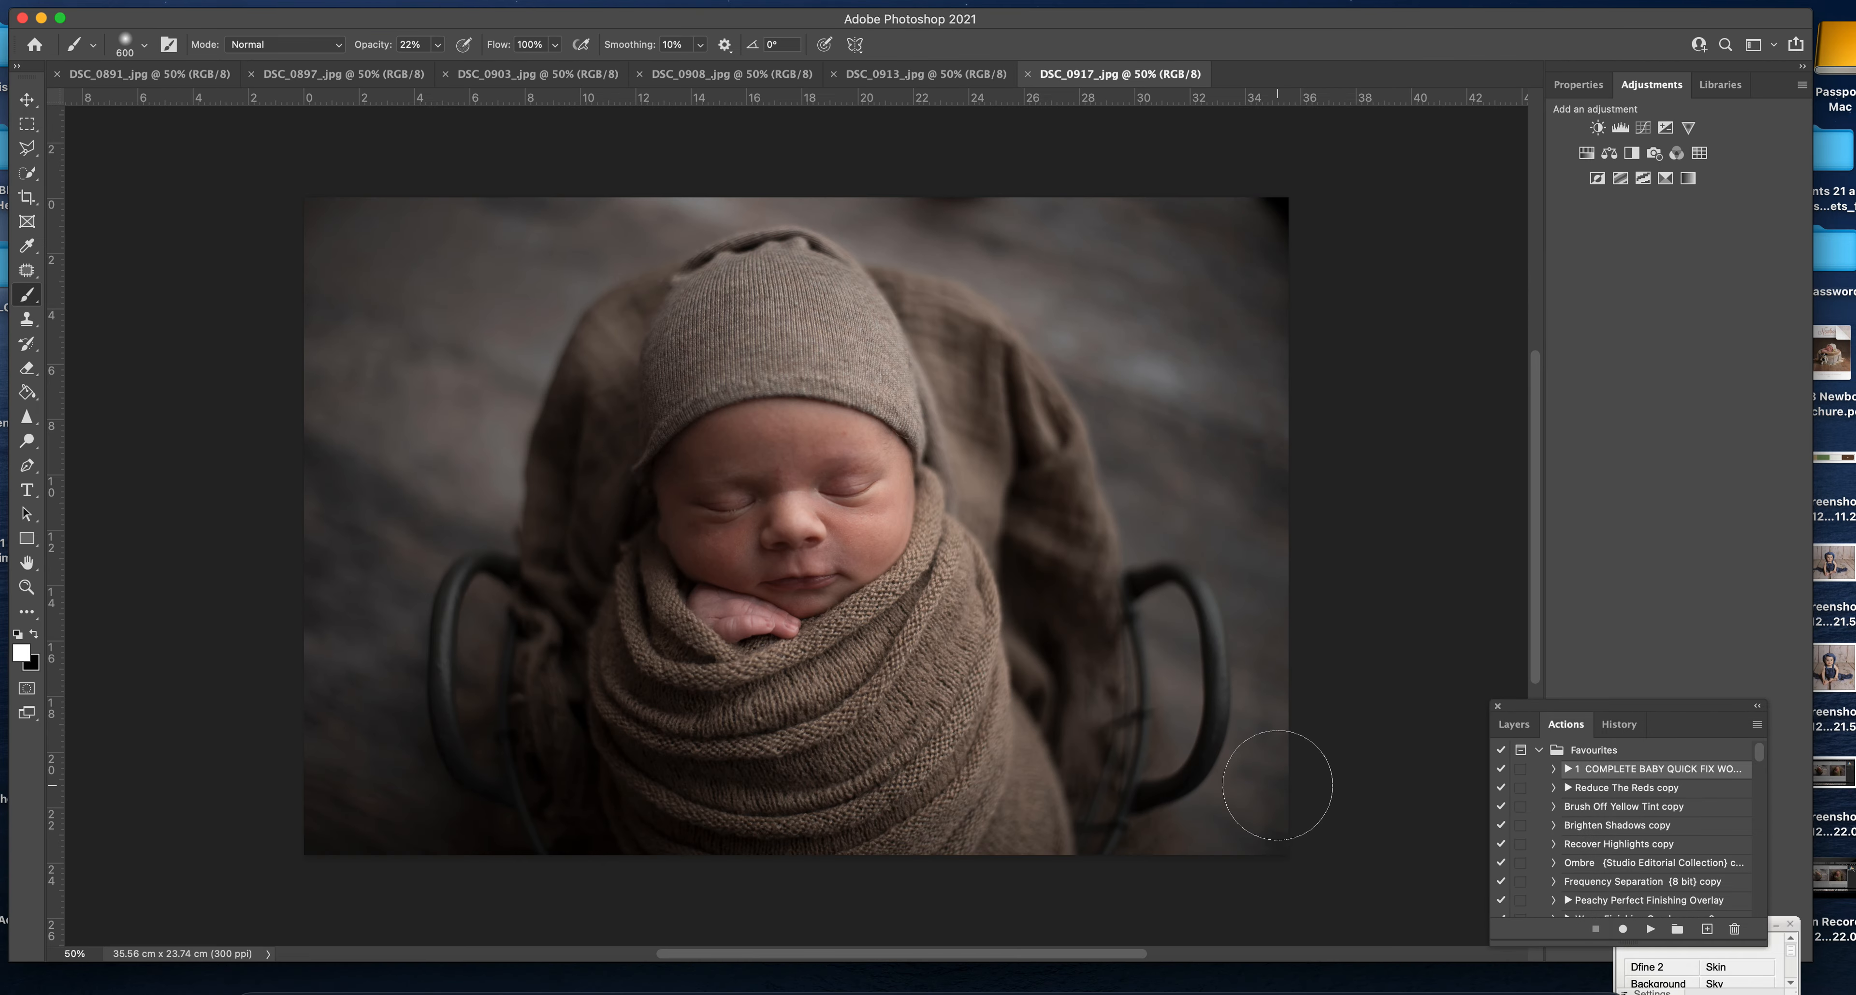
- Move the floating Actions panel higher and run the COMPLETE BABY QUICK FIX action on DSC_0917_.jpg
left_click_drag(1607, 705, 1595, 479)
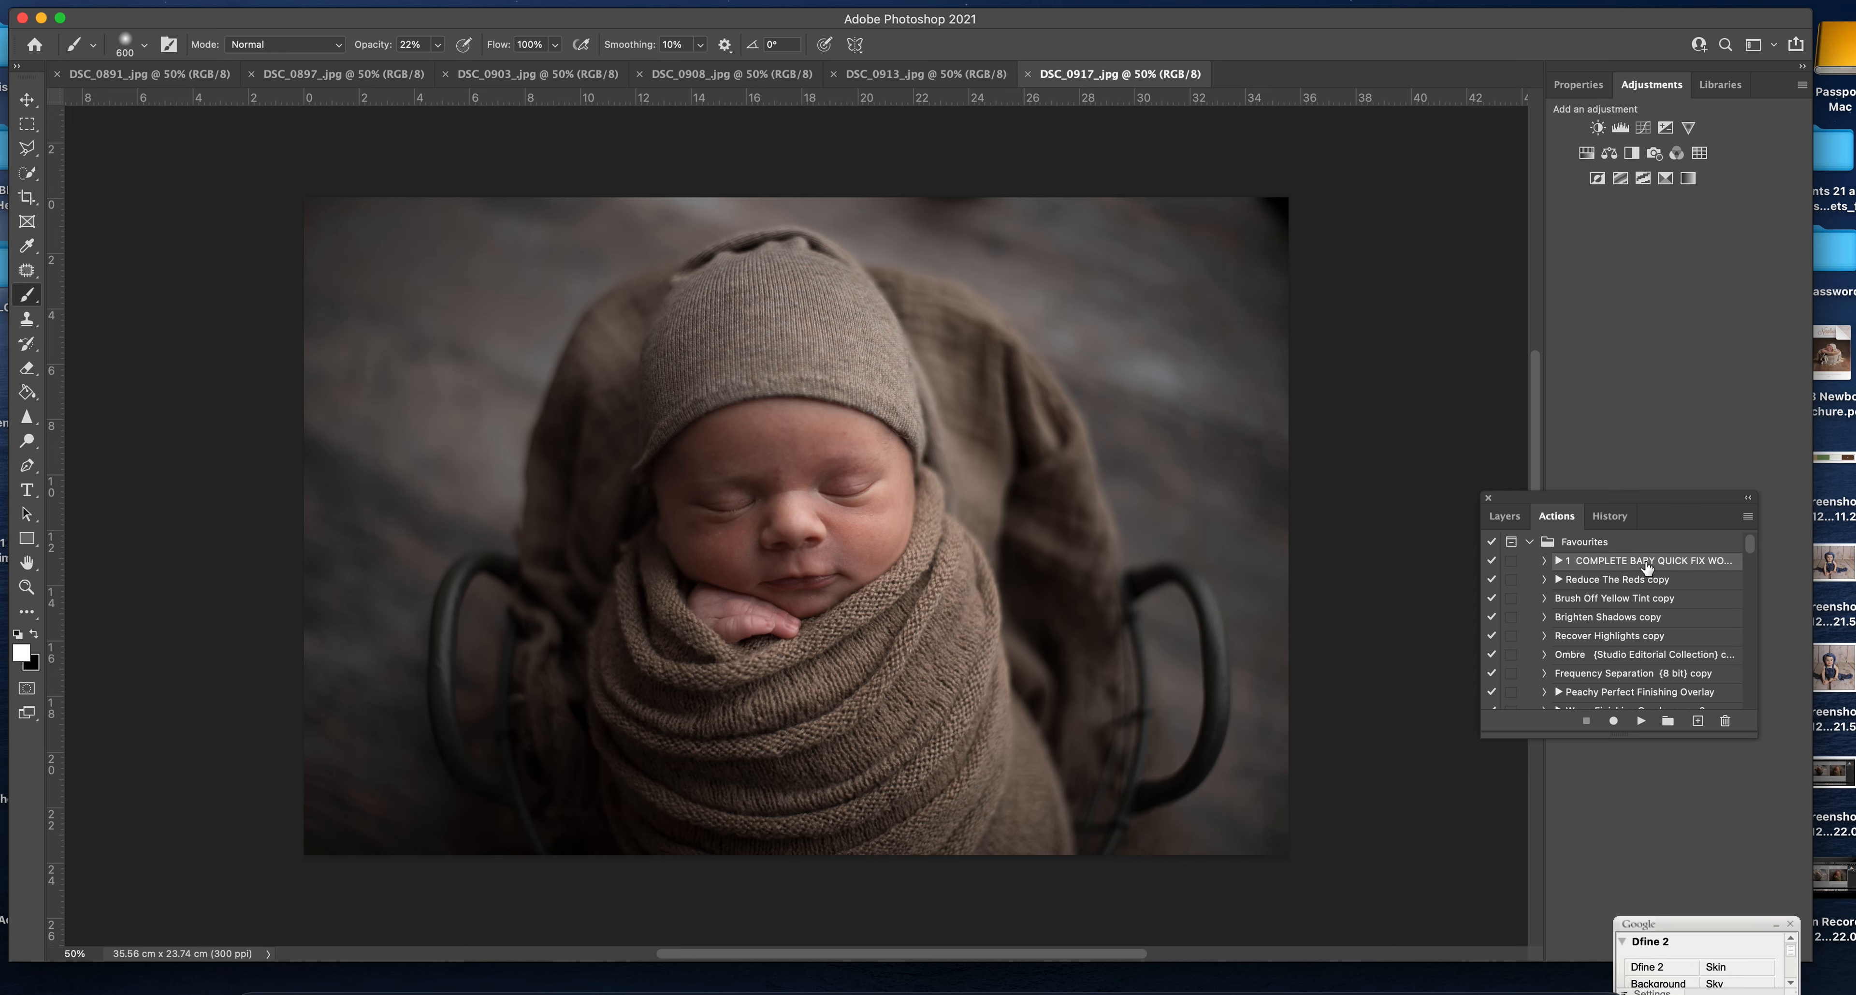
left_click(1643, 721)
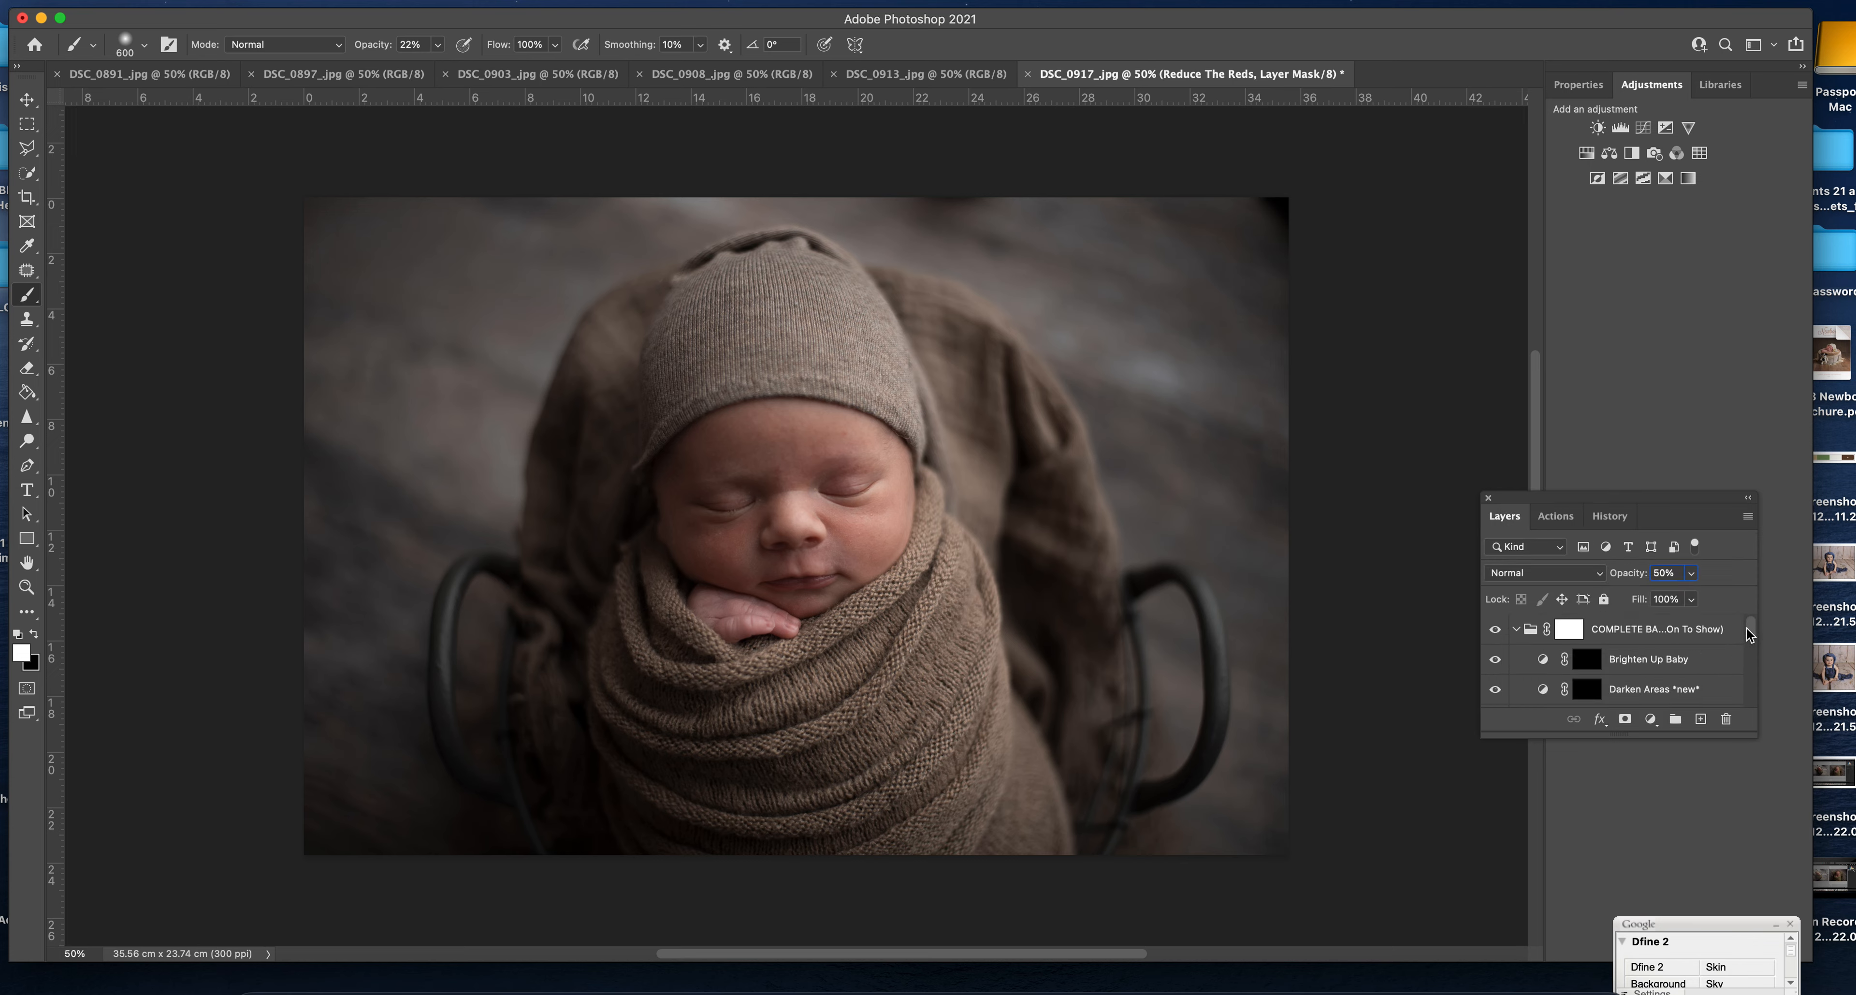
- Paint the Soft Skin layer mask over the baby's forehead, cheeks and nose with a small brush at 100% opacity
left_click_drag(1751, 625, 1751, 694)
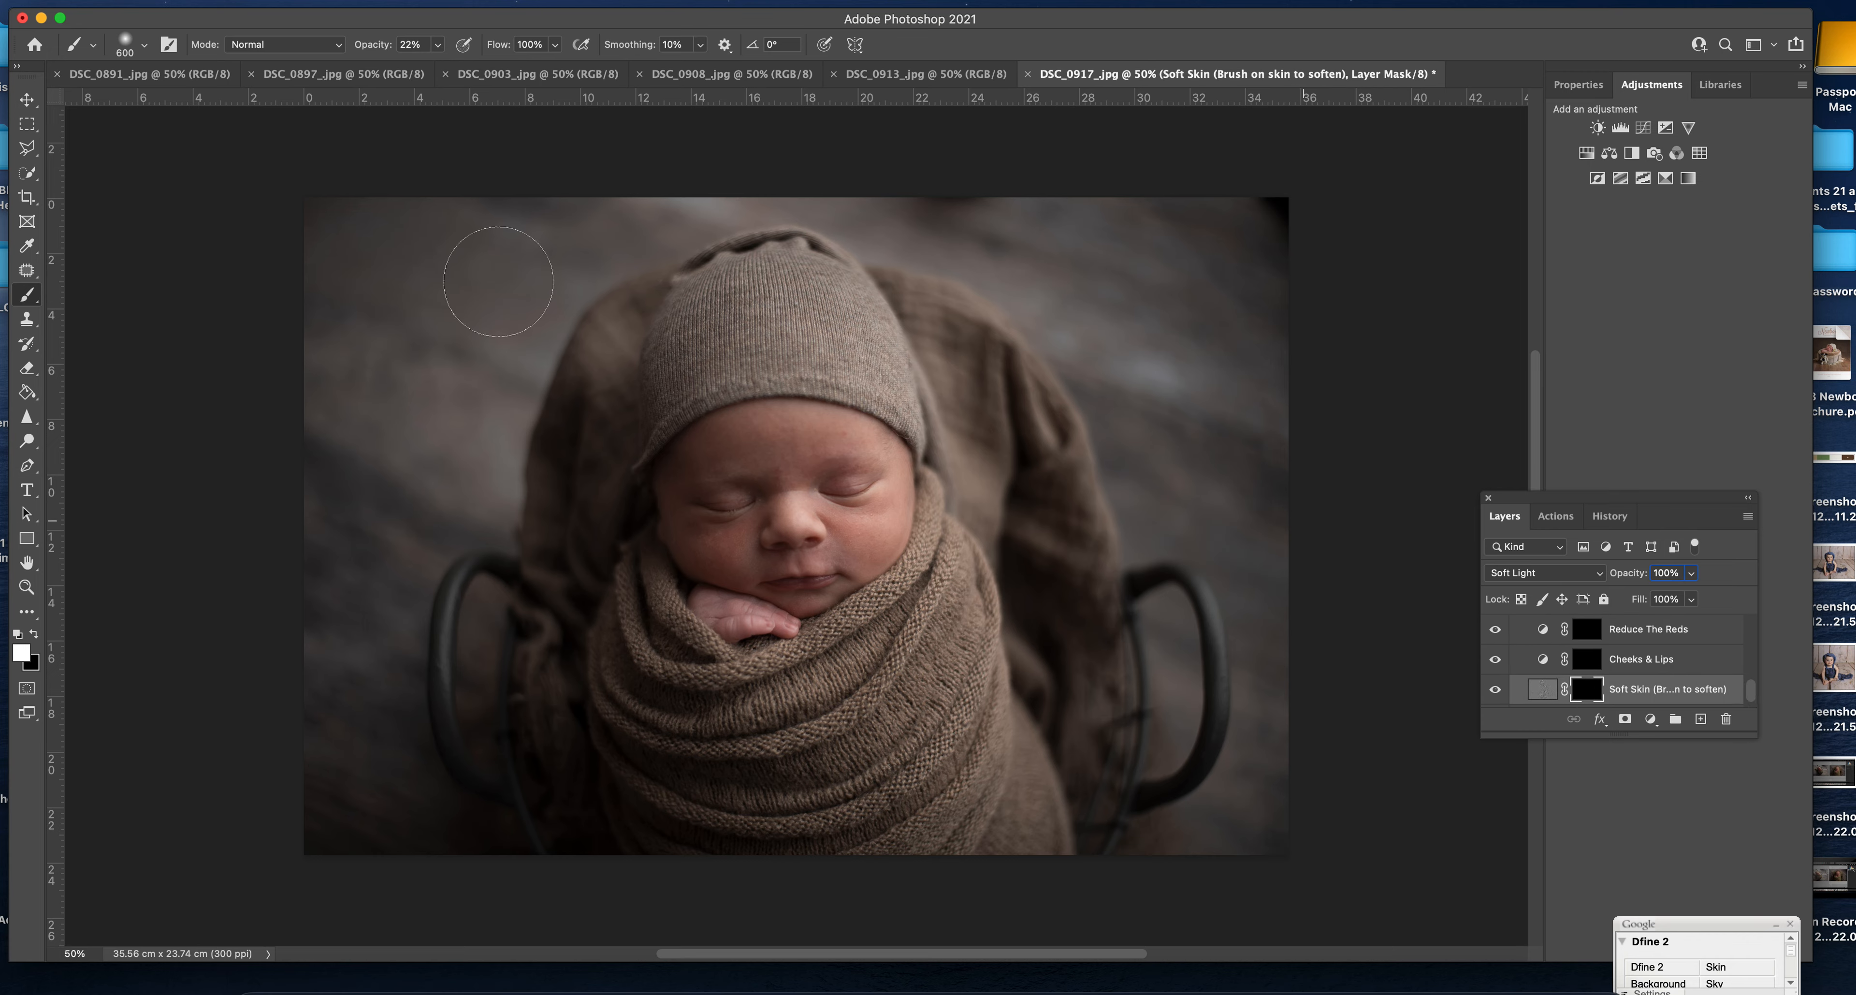
left_click(438, 44)
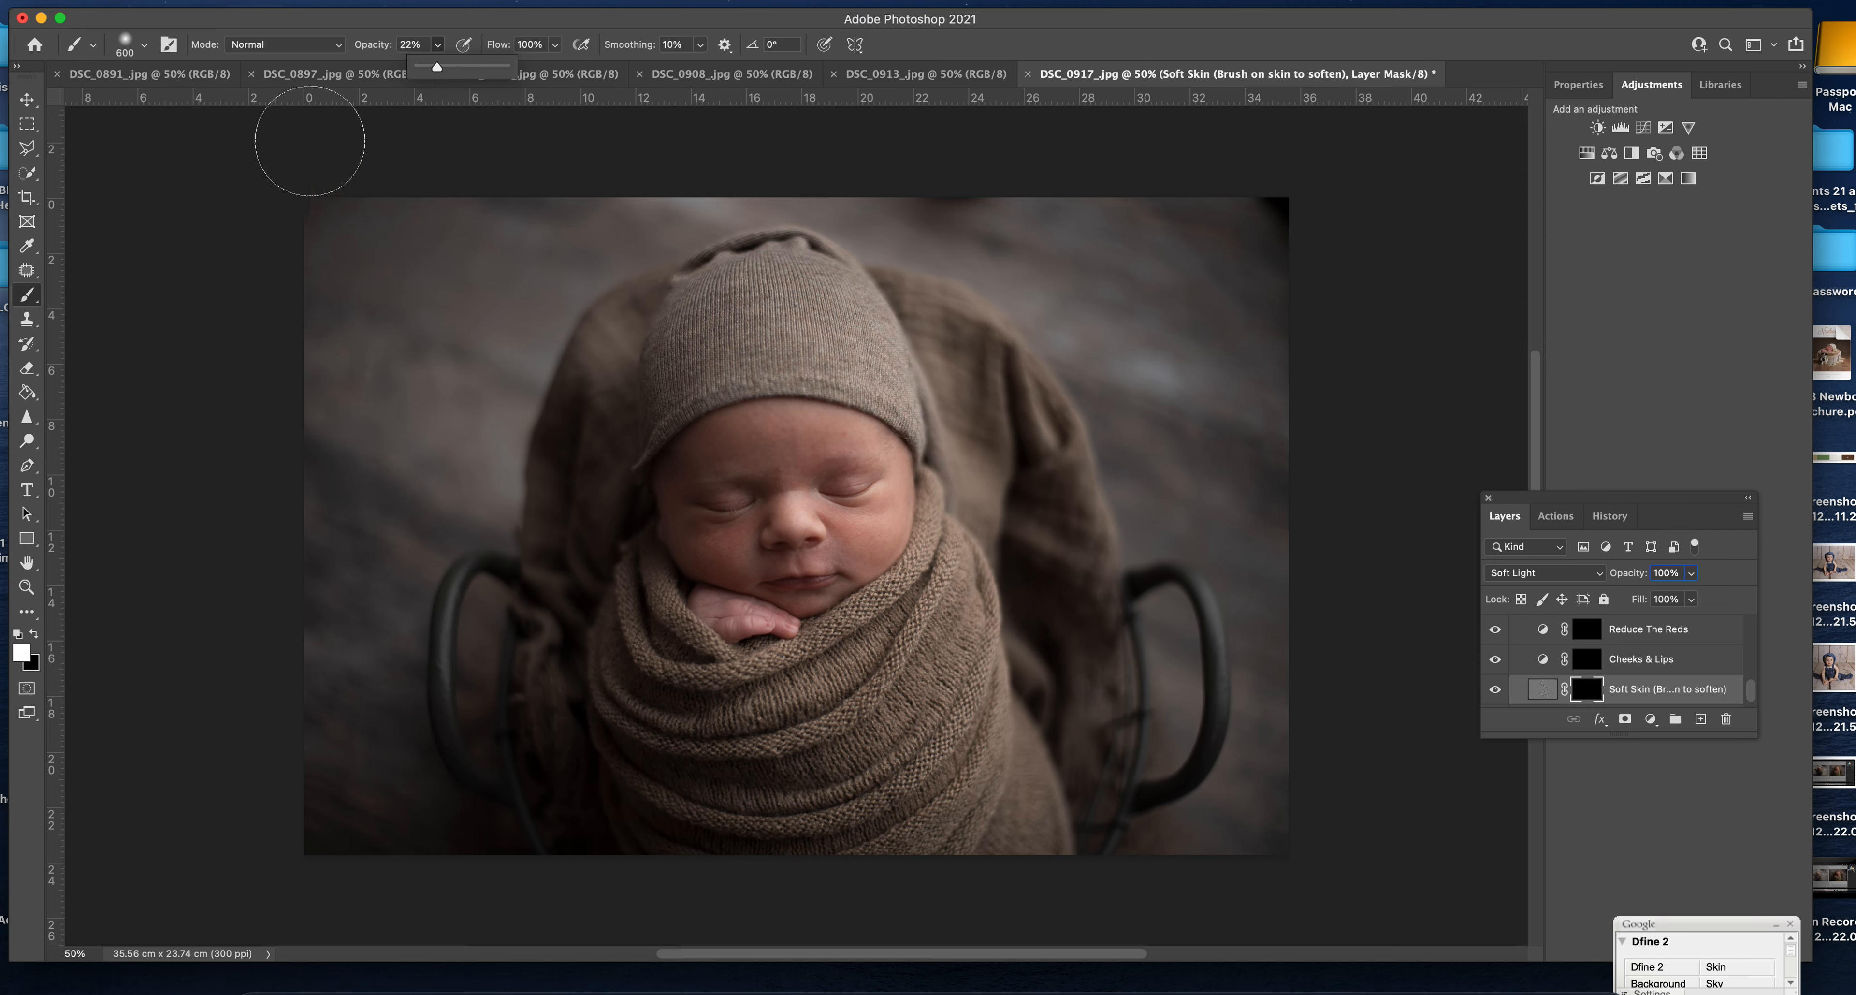
left_click_drag(437, 66, 579, 101)
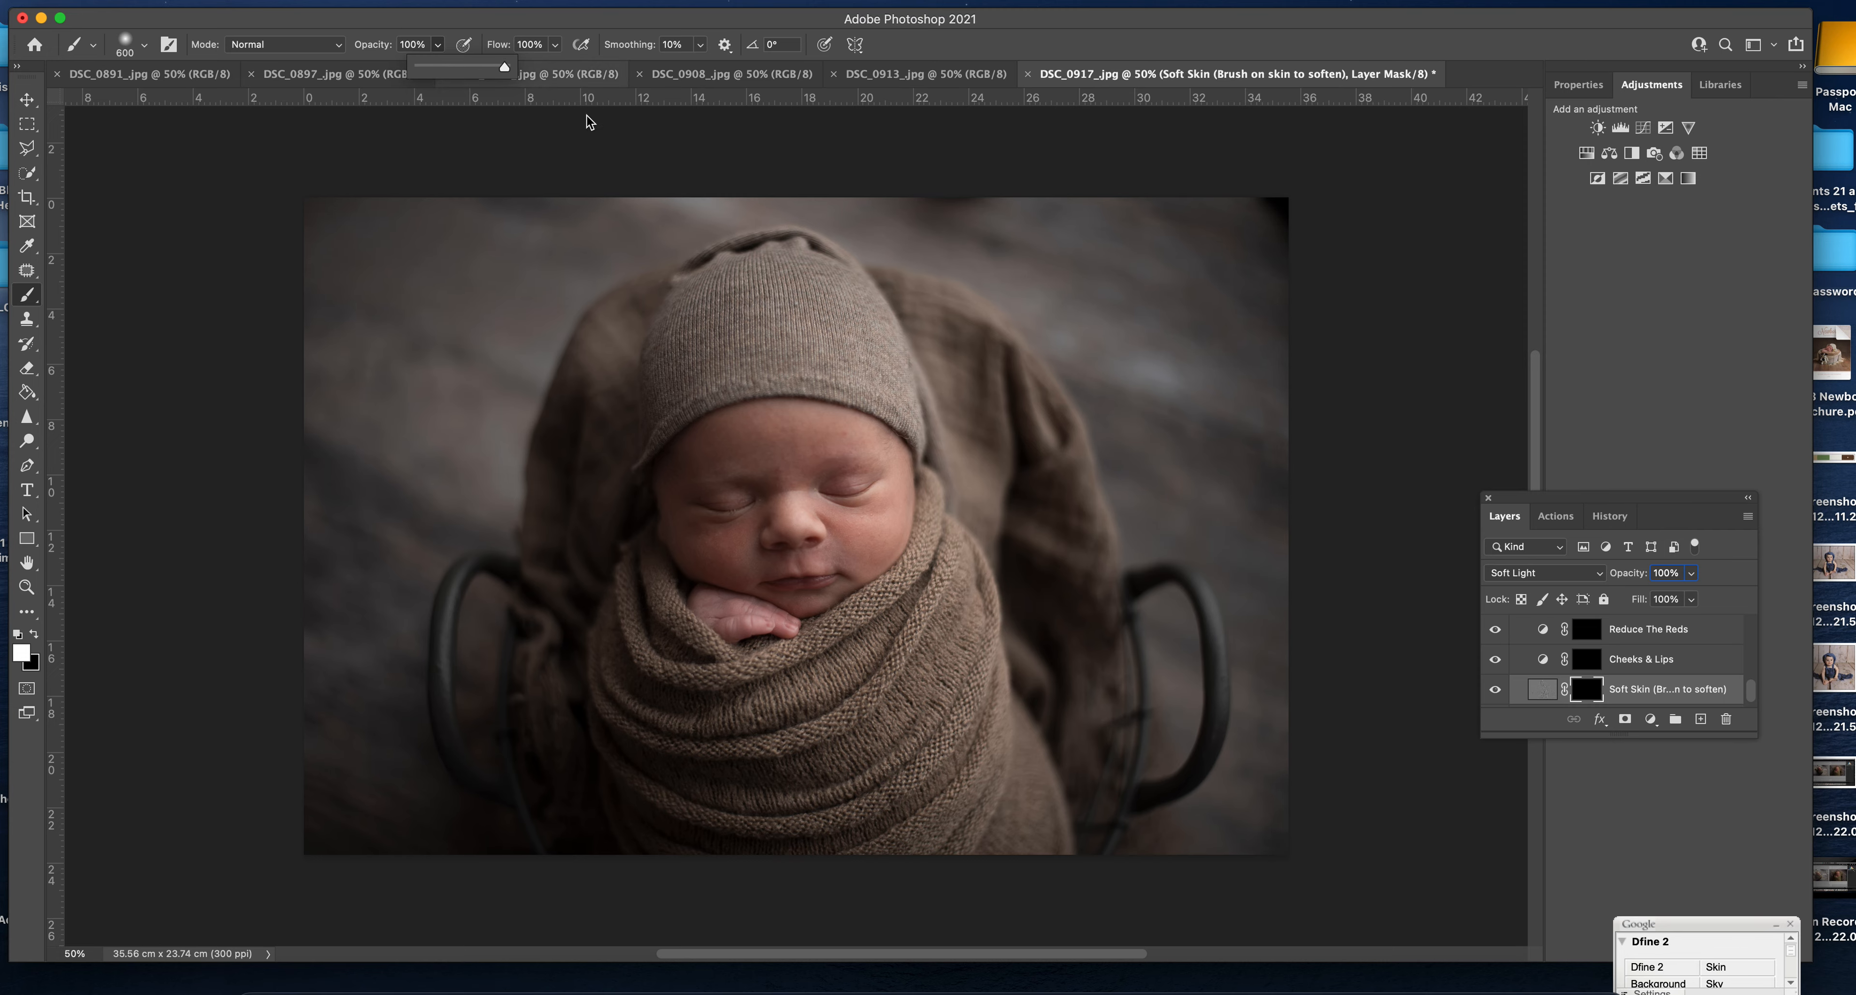
key("bracketleft")
key("bracketleft")
key("bracketleft")
key("bracketleft")
key("bracketleft")
key("bracketleft")
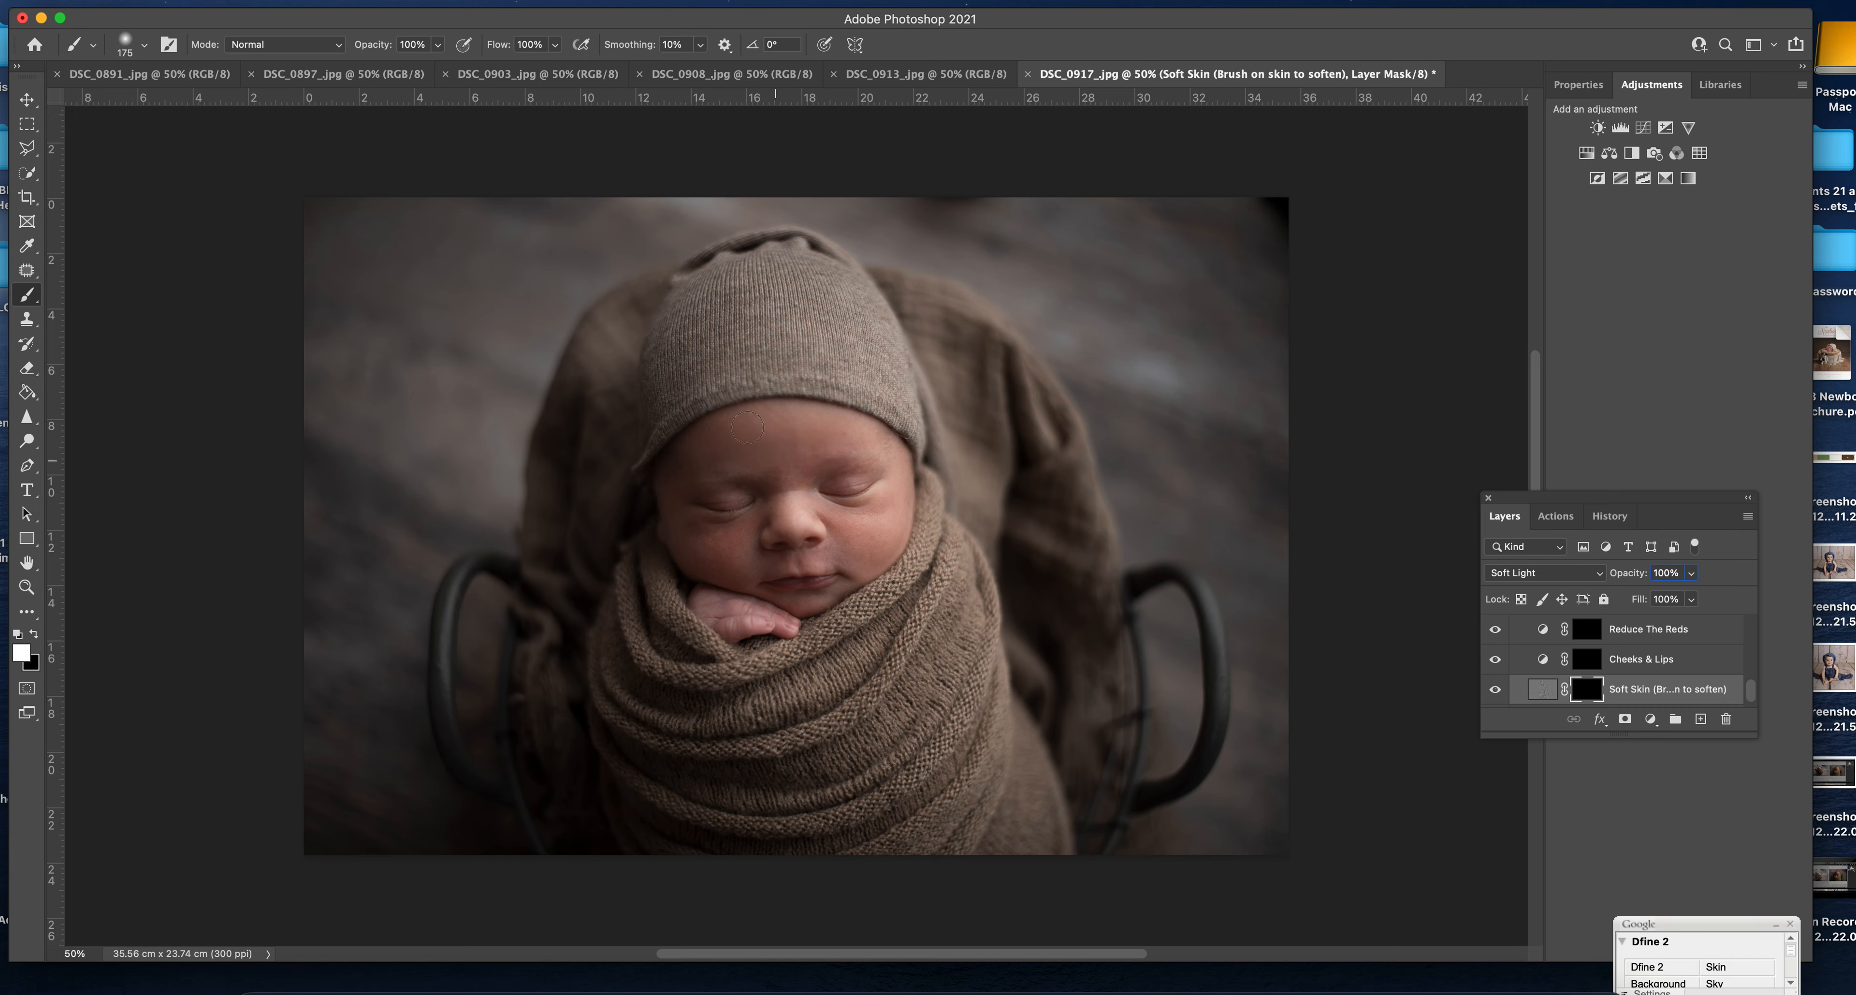
left_click_drag(806, 437, 862, 441)
mouse_move(739, 529)
left_mouse_down()
mouse_move(683, 524)
mouse_move(729, 565)
mouse_move(714, 546)
mouse_move(748, 562)
mouse_move(762, 513)
mouse_move(874, 509)
mouse_move(849, 555)
mouse_move(852, 539)
mouse_move(820, 562)
mouse_move(883, 533)
mouse_move(888, 506)
mouse_move(780, 559)
mouse_move(744, 557)
mouse_move(708, 543)
left_mouse_up()
key("bracketleft")
key("bracketleft")
key("bracketleft")
mouse_move(800, 482)
left_mouse_down()
mouse_move(847, 469)
mouse_move(833, 489)
left_mouse_up()
key("bracketright")
key("bracketright")
- Paint the Reduce The Reds layer mask over the baby's face, raising the brush opacity to 100% and resizing the brush as needed
left_click(1589, 632)
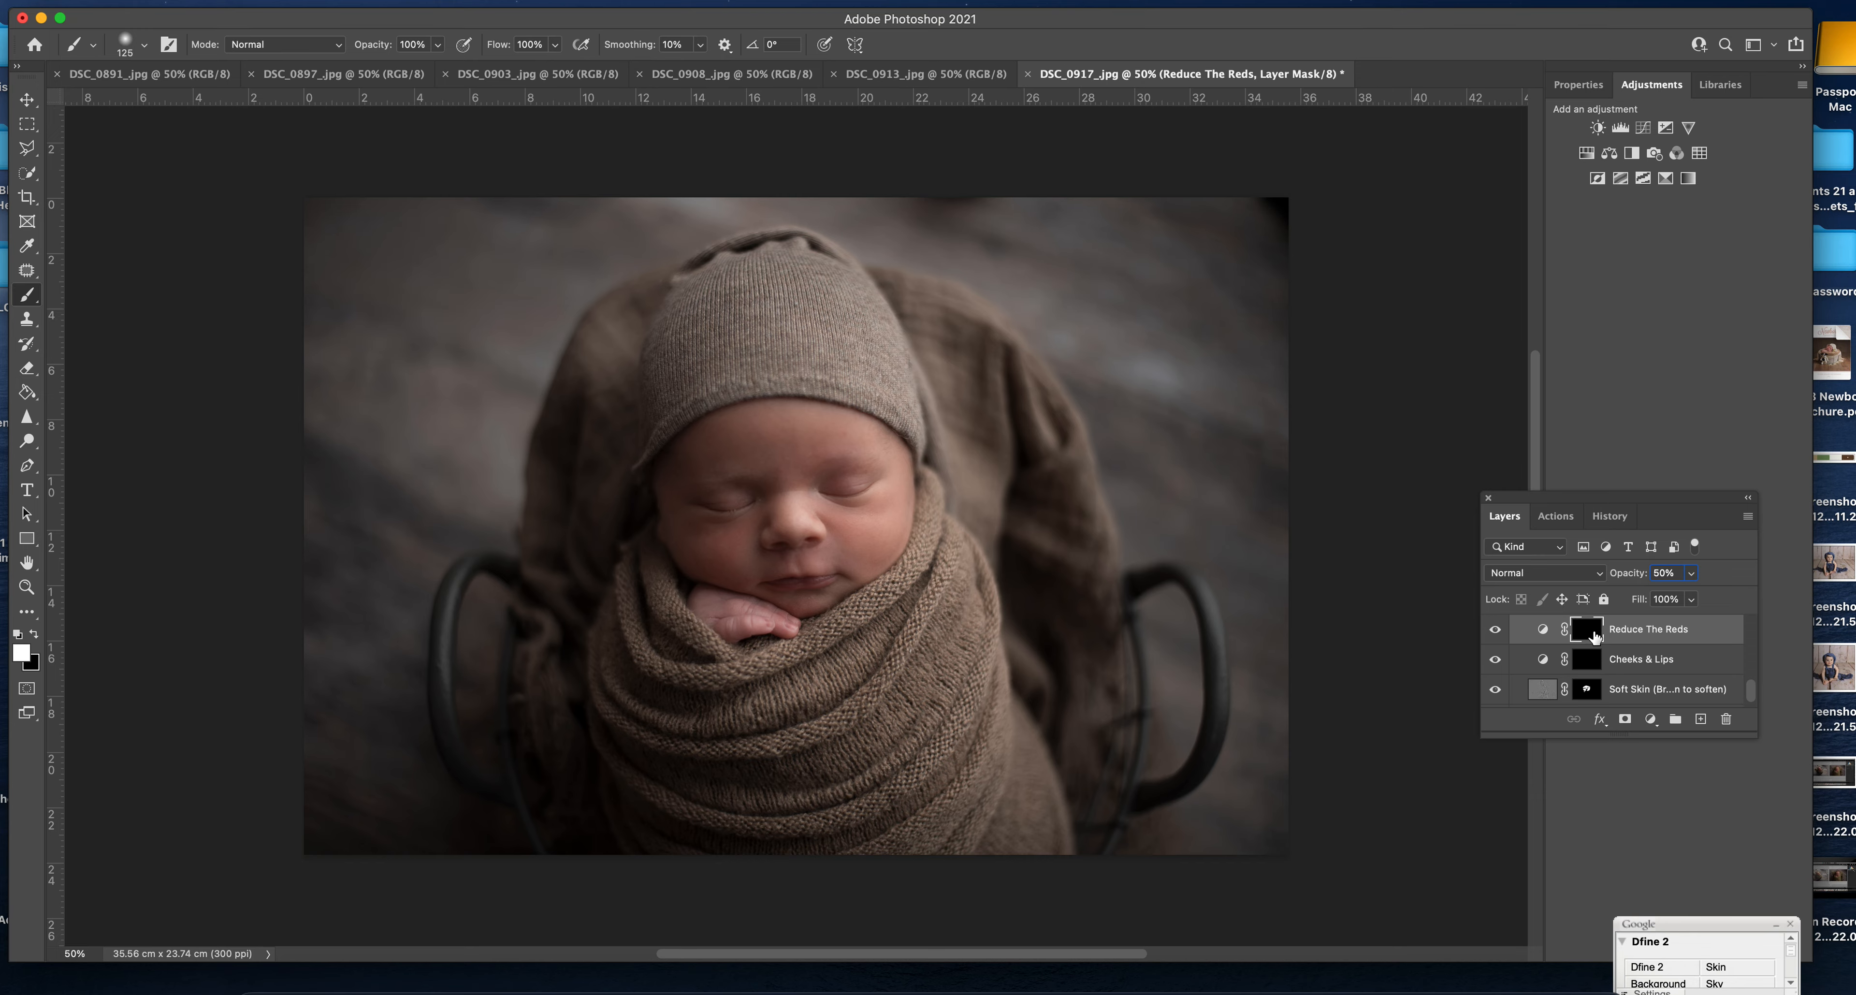
left_click(438, 44)
left_click(381, 71)
key("bracketright")
key("bracketright")
key("bracketright")
key("bracketright")
key("bracketright")
key("bracketright")
key("bracketright")
key("bracketright")
key("bracketright")
key("bracketleft")
key("bracketleft")
key("bracketleft")
left_click(437, 44)
left_click_drag(435, 66, 492, 66)
left_click(825, 493)
key("bracketright")
key("bracketright")
key("bracketright")
mouse_move(702, 481)
left_mouse_down()
mouse_move(766, 435)
mouse_move(881, 450)
mouse_move(716, 574)
left_mouse_up()
key("bracketleft")
key("bracketleft")
key("bracketleft")
key("bracketleft")
key("bracketleft")
key("bracketleft")
key("bracketleft")
key("bracketleft")
key("bracketright")
key("bracketright")
key("bracketright")
- Paint the Cheeks & Lips layer mask over both of the baby's cheeks with the brush at 27% opacity
left_click(1587, 659)
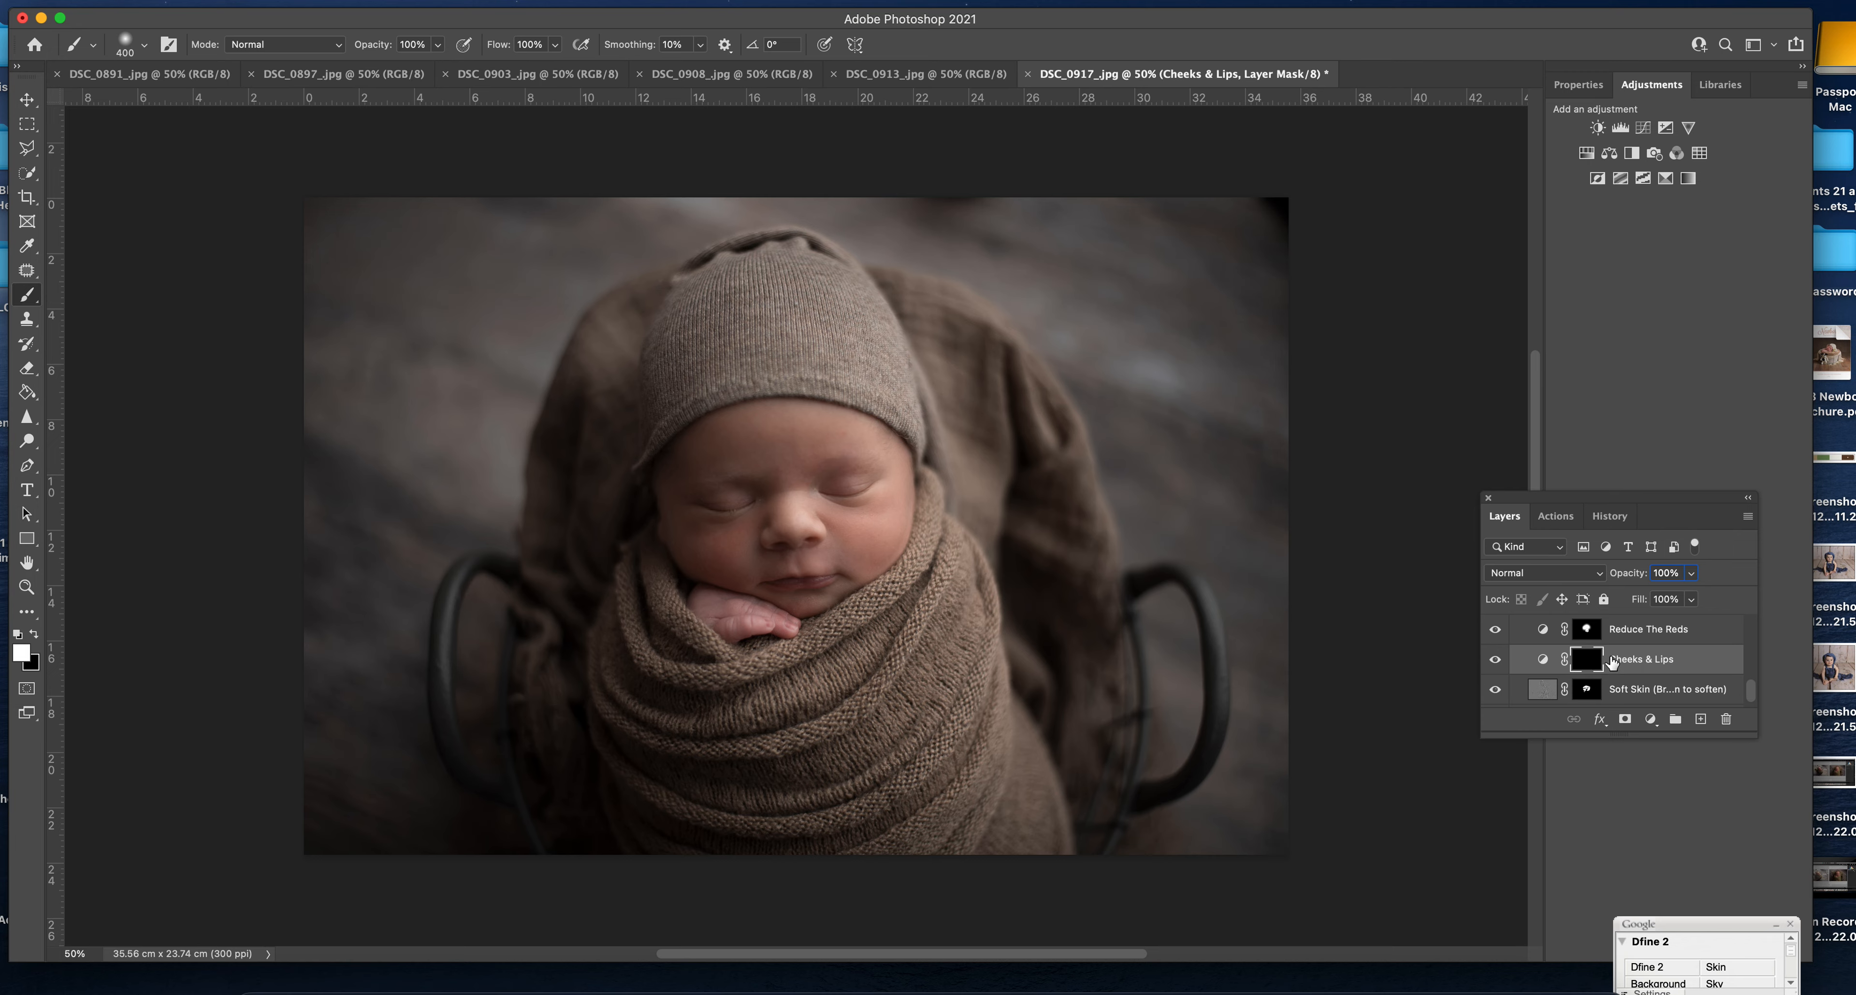
left_click(437, 46)
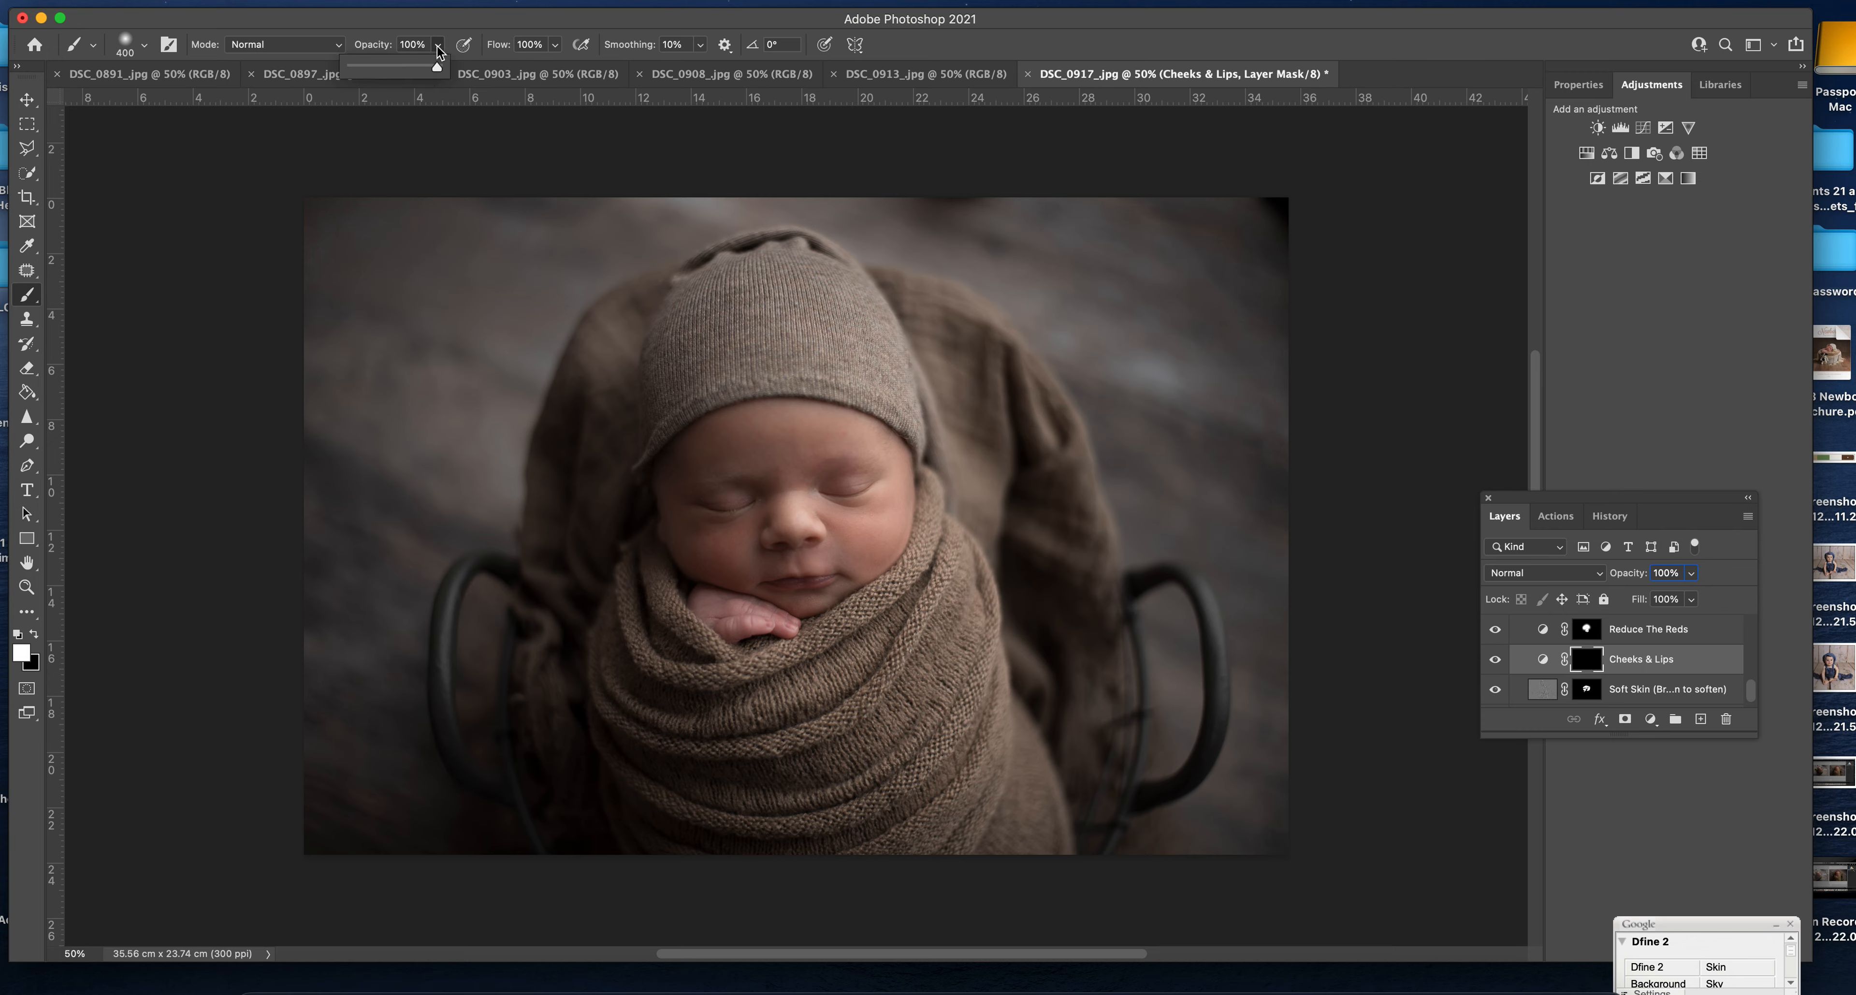
left_click(376, 66)
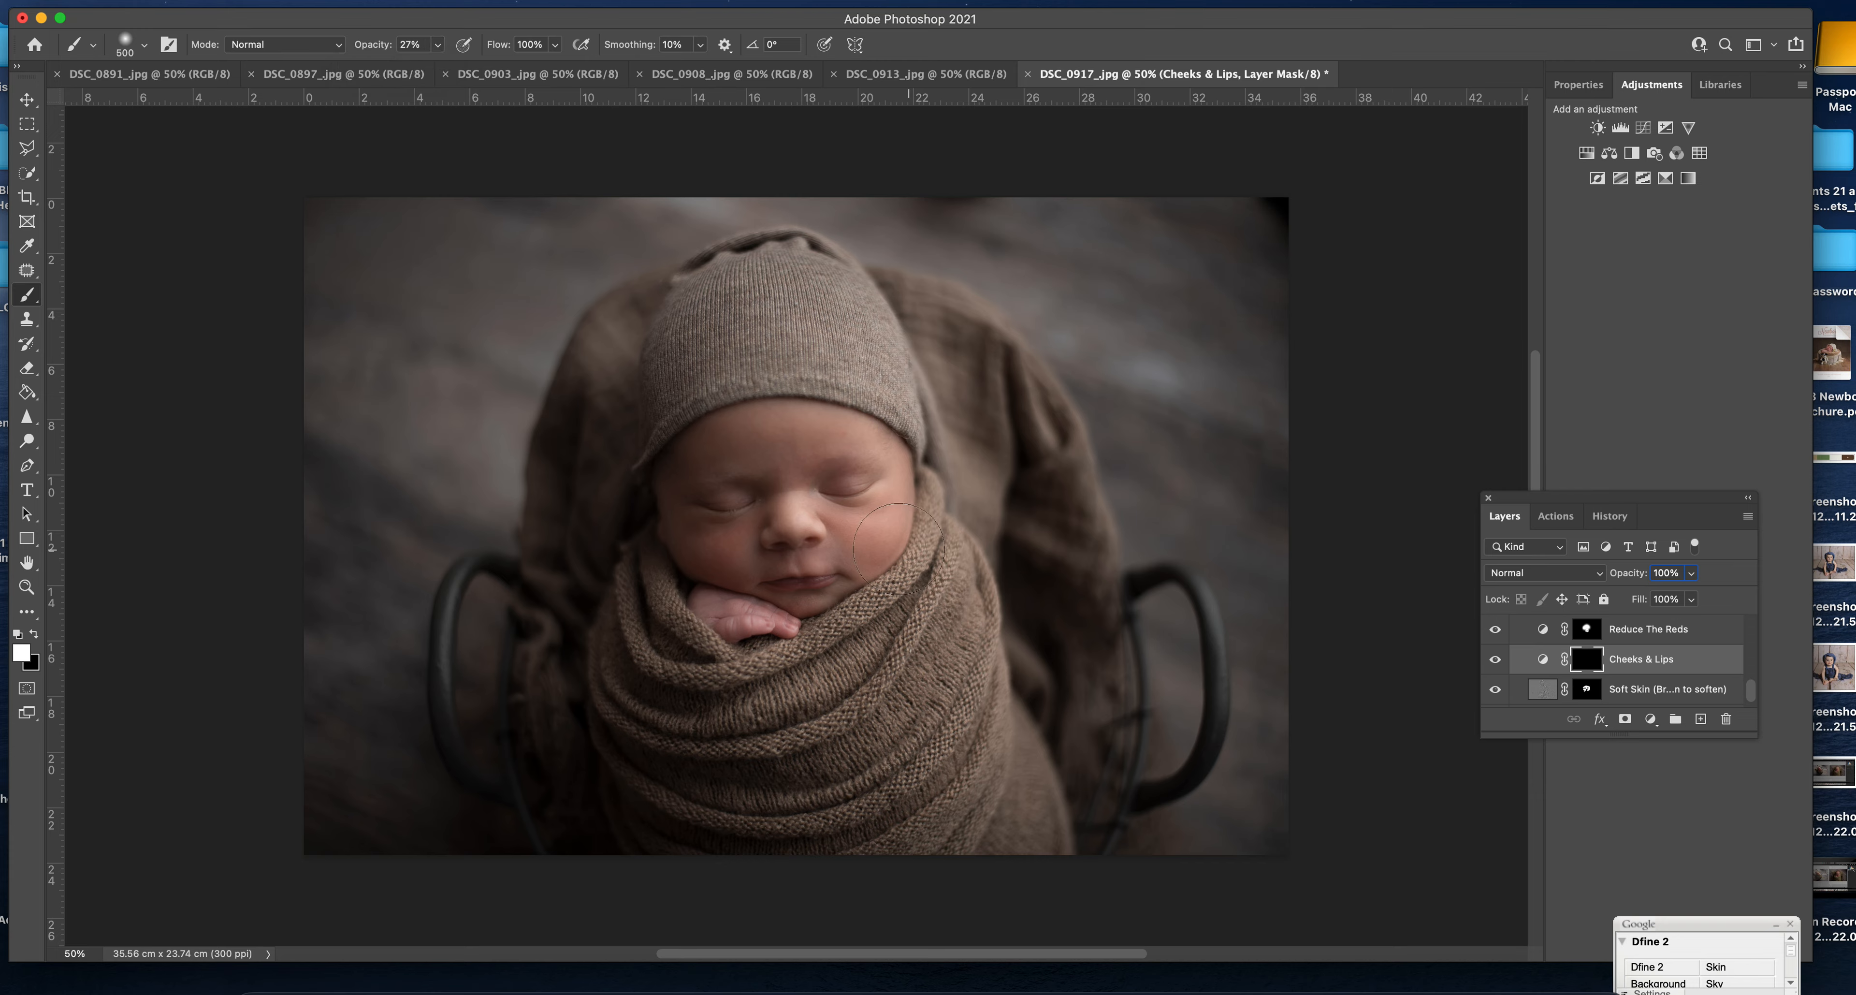
left_click_drag(906, 519, 892, 520)
key("bracketleft")
left_click_drag(661, 535, 711, 572)
- Set the brush to 18% opacity and size 80 for the baby's lips on the Cheeks & Lips mask
left_click(443, 47)
left_click_drag(435, 67, 430, 69)
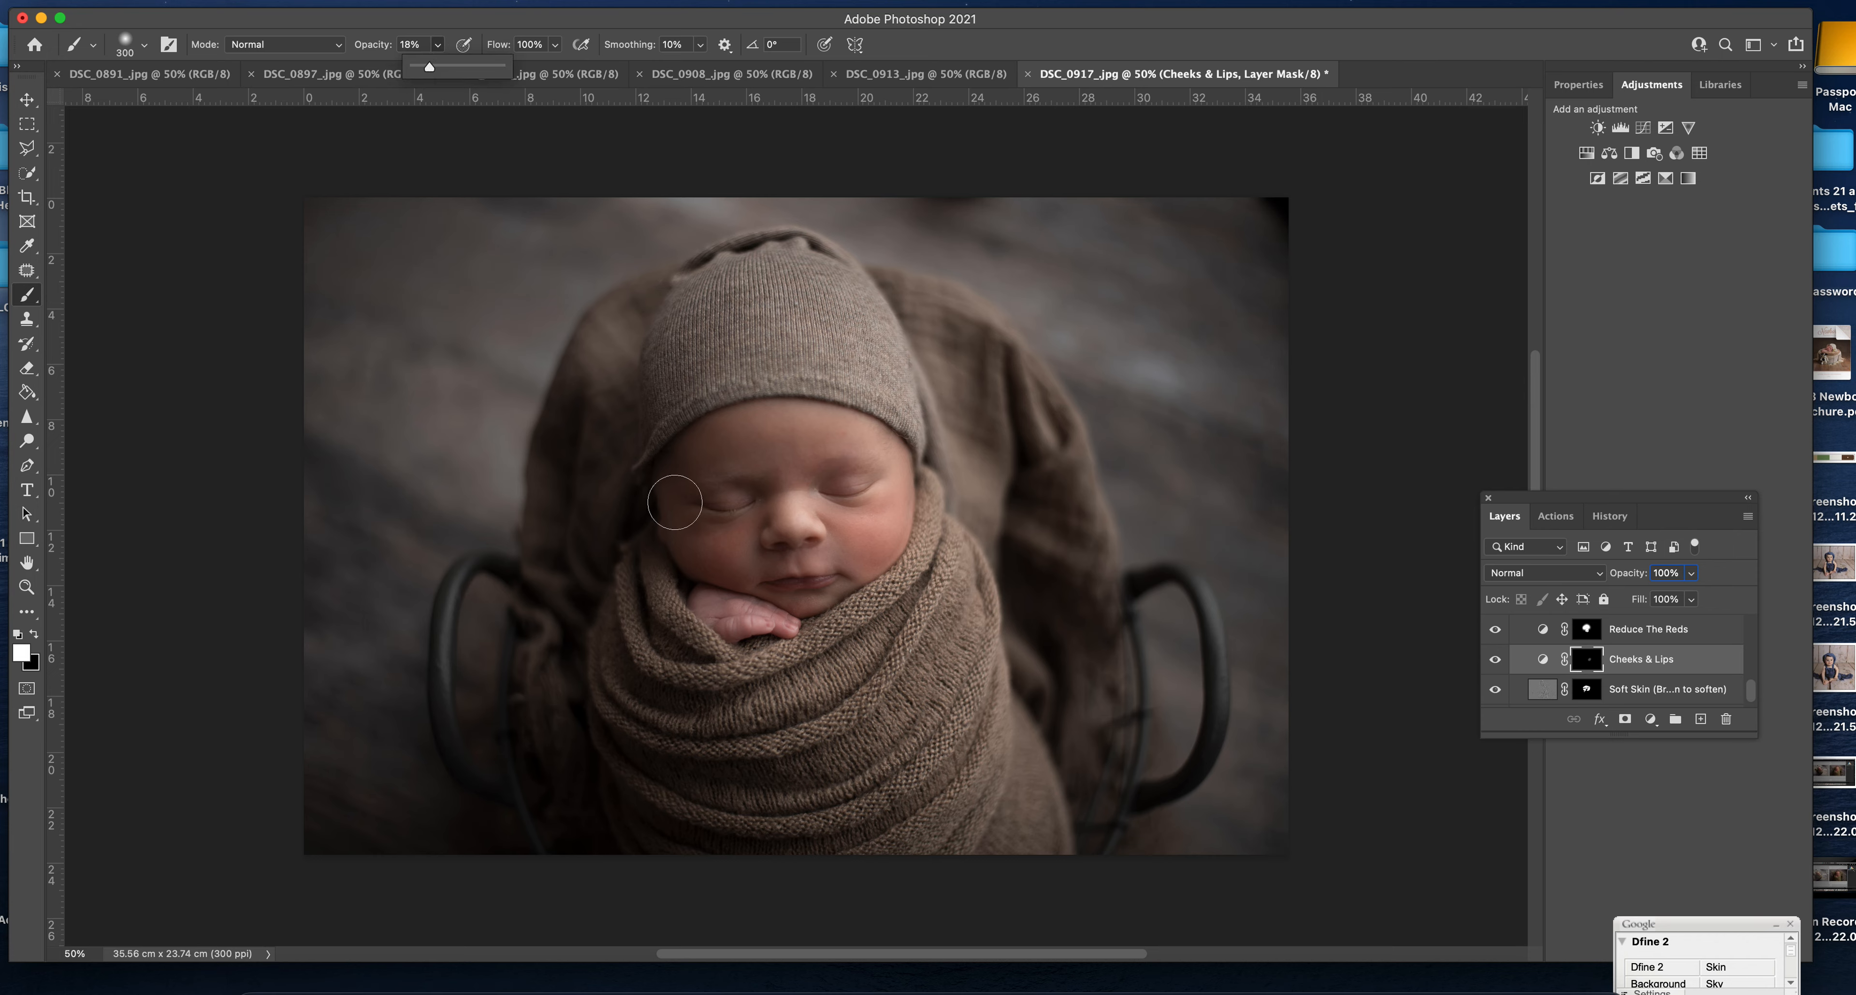
key("bracketleft")
key("bracketleft")
key("bracketleft")
key("bracketleft")
key("bracketleft")
key("bracketleft")
key("bracketleft")
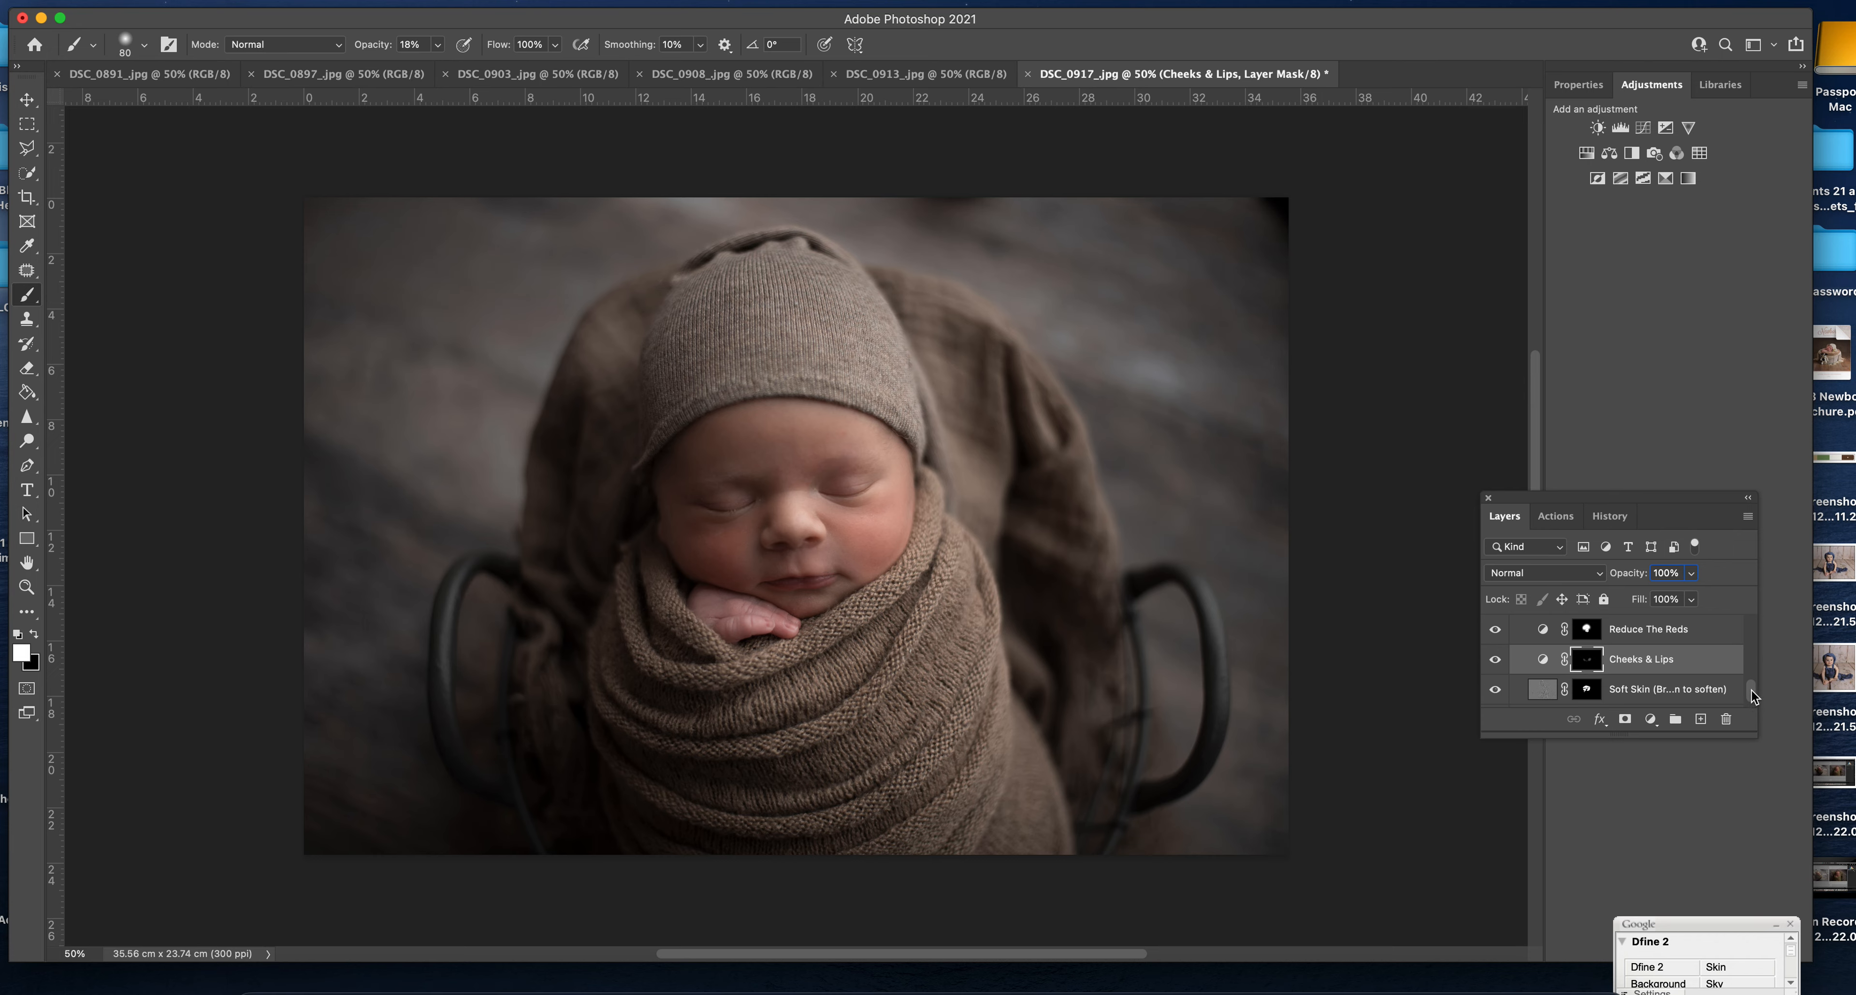
- Paint the Warm Skin Tone layer mask over the baby's face with a size 900 brush at 18% opacity
left_click_drag(1752, 688, 1752, 667)
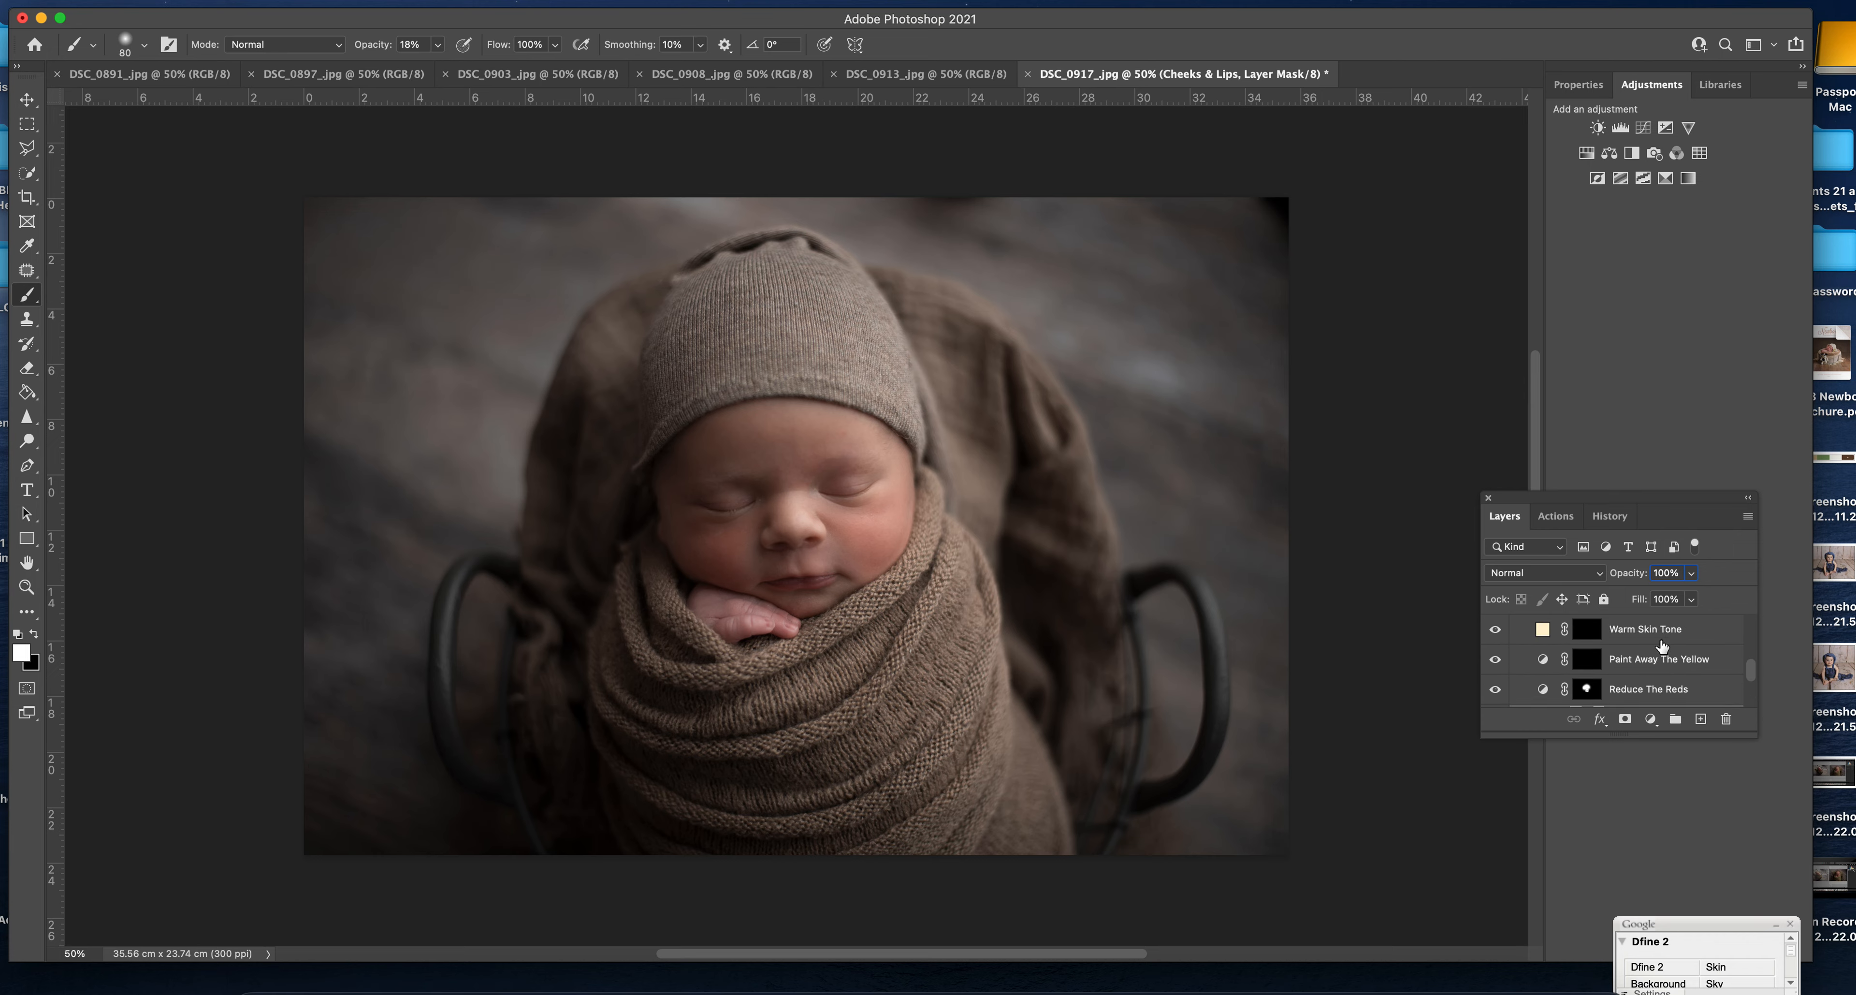
left_click(1592, 633)
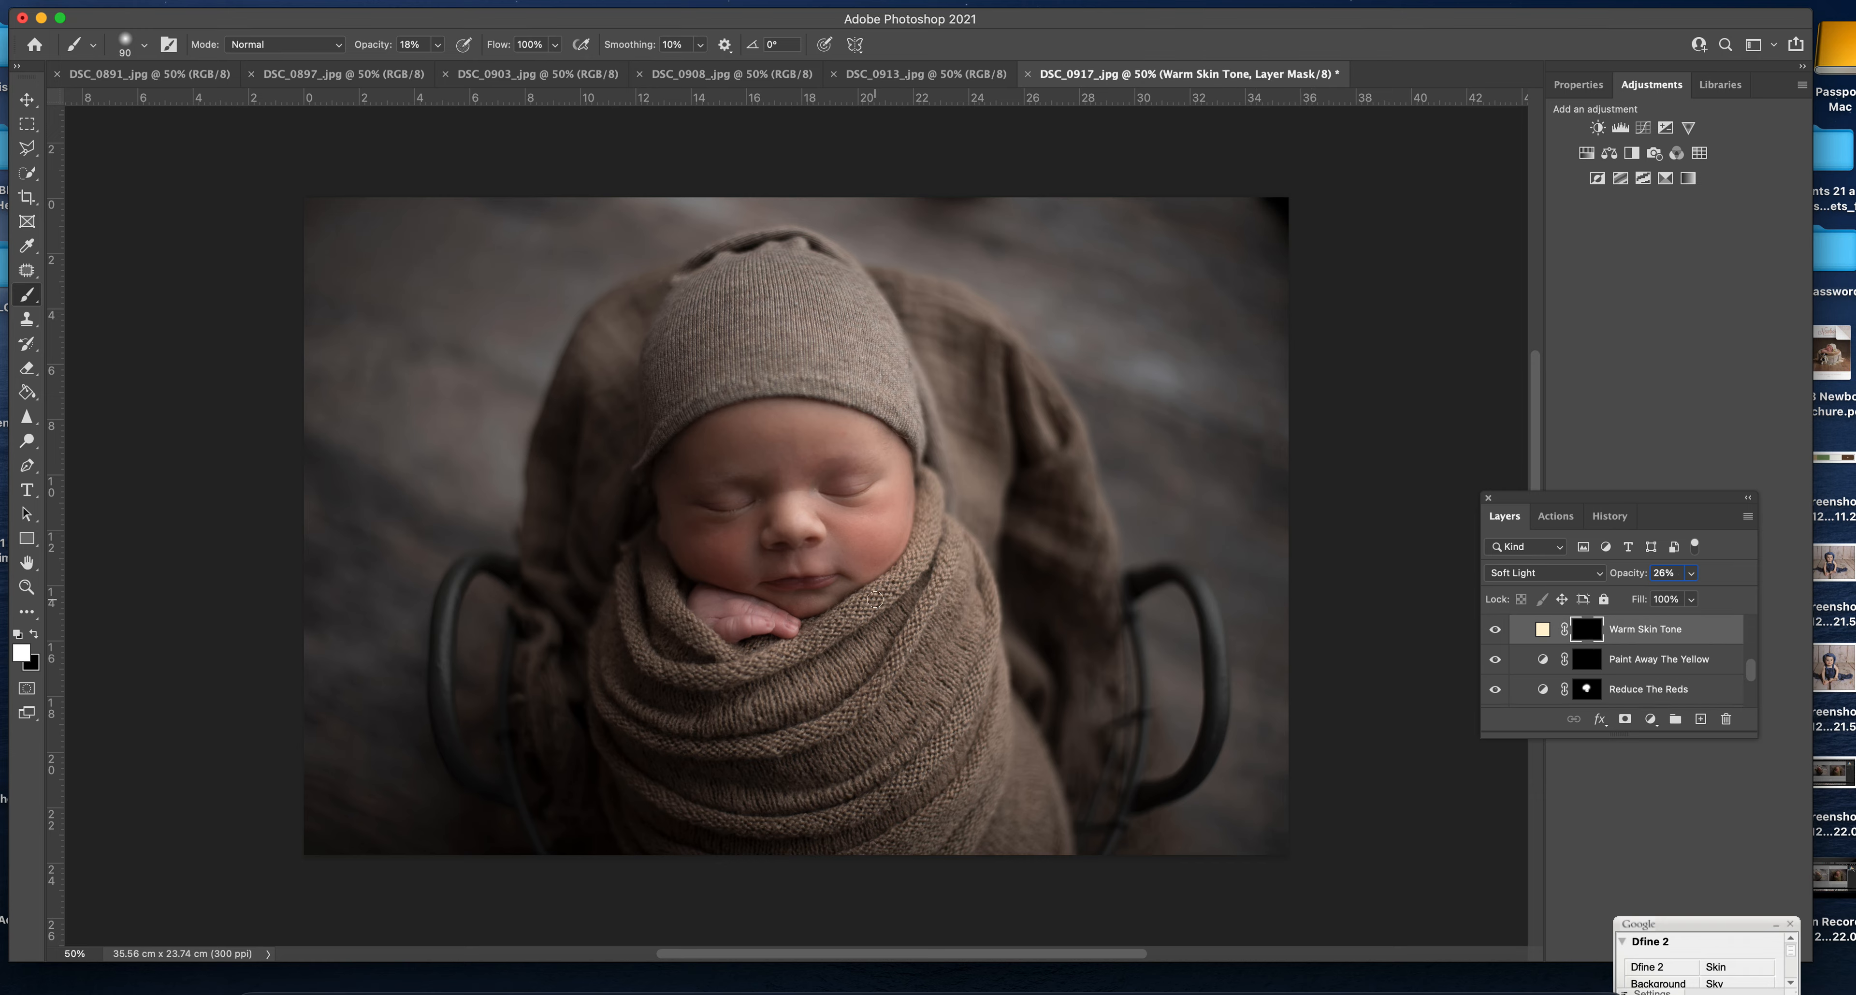
key("bracketright")
key("bracketright")
key("bracketright")
key("bracketright")
key("bracketright")
key("bracketright")
key("bracketright")
key("bracketright")
key("bracketright")
key("bracketright")
mouse_move(814, 508)
left_mouse_down()
mouse_move(732, 510)
mouse_move(807, 515)
mouse_move(809, 460)
left_mouse_up()
key("0")
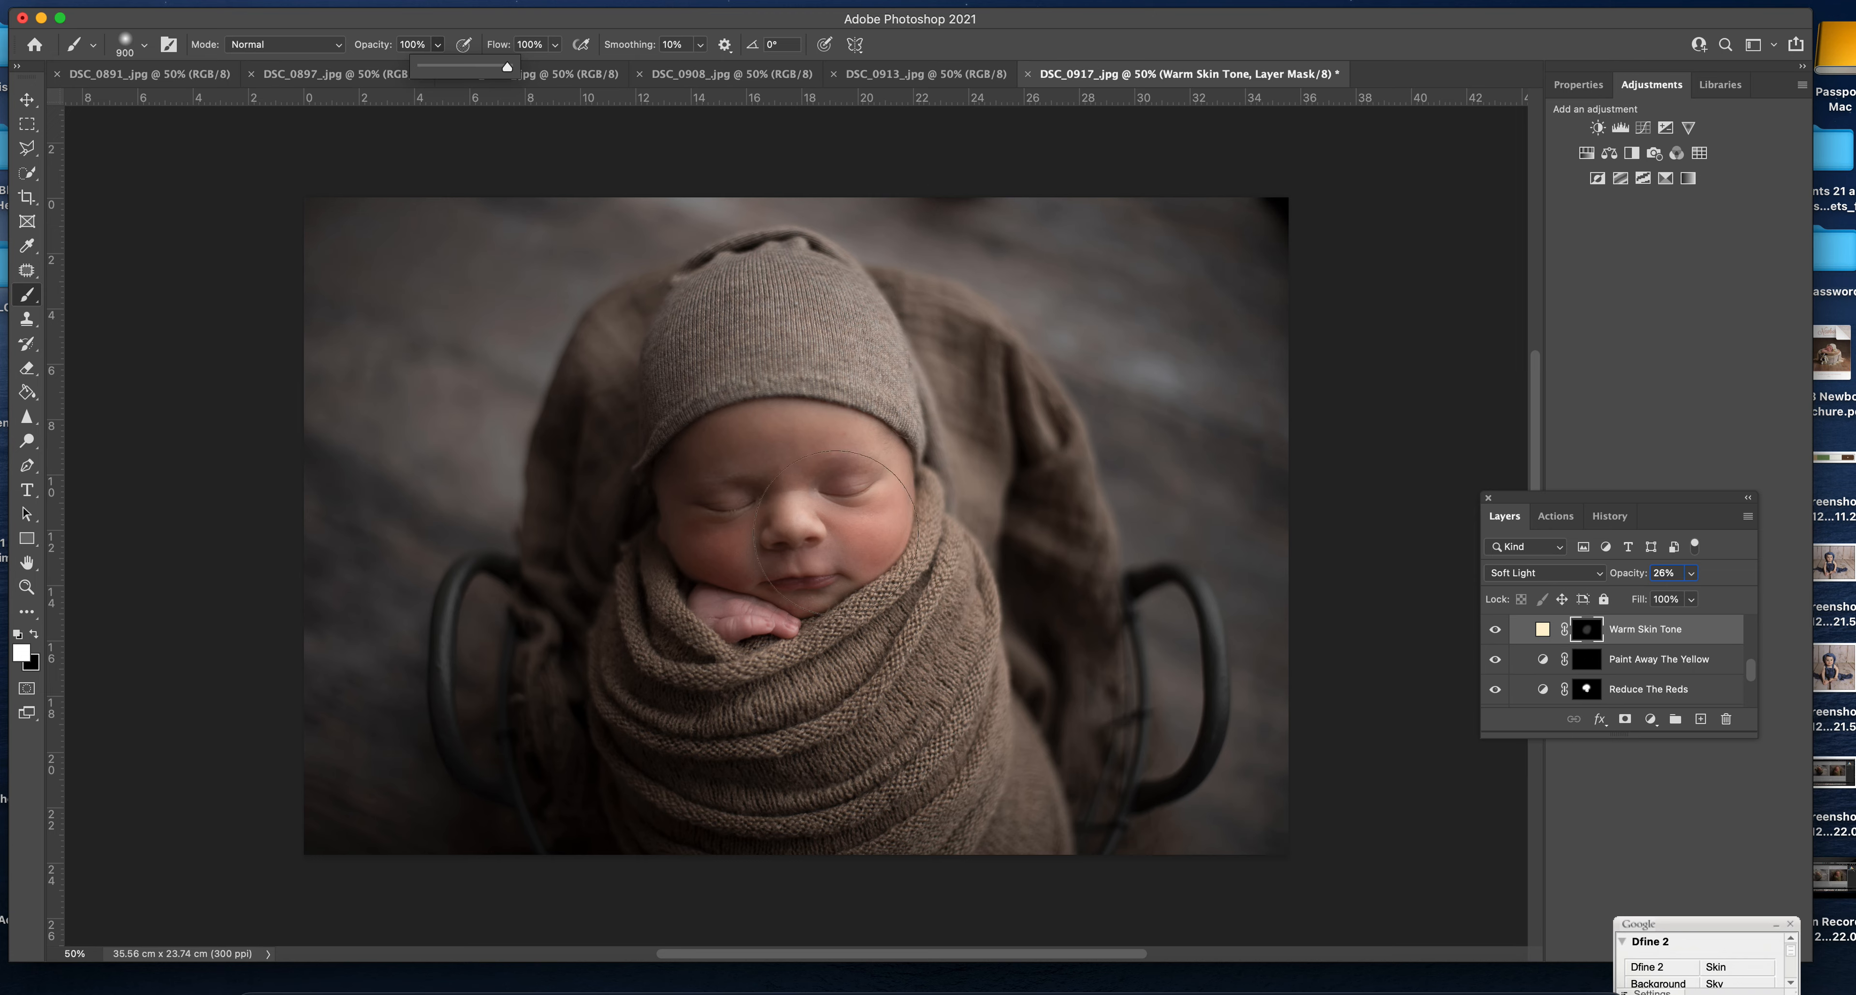
mouse_move(749, 539)
left_mouse_down()
mouse_move(800, 530)
mouse_move(785, 519)
left_mouse_up()
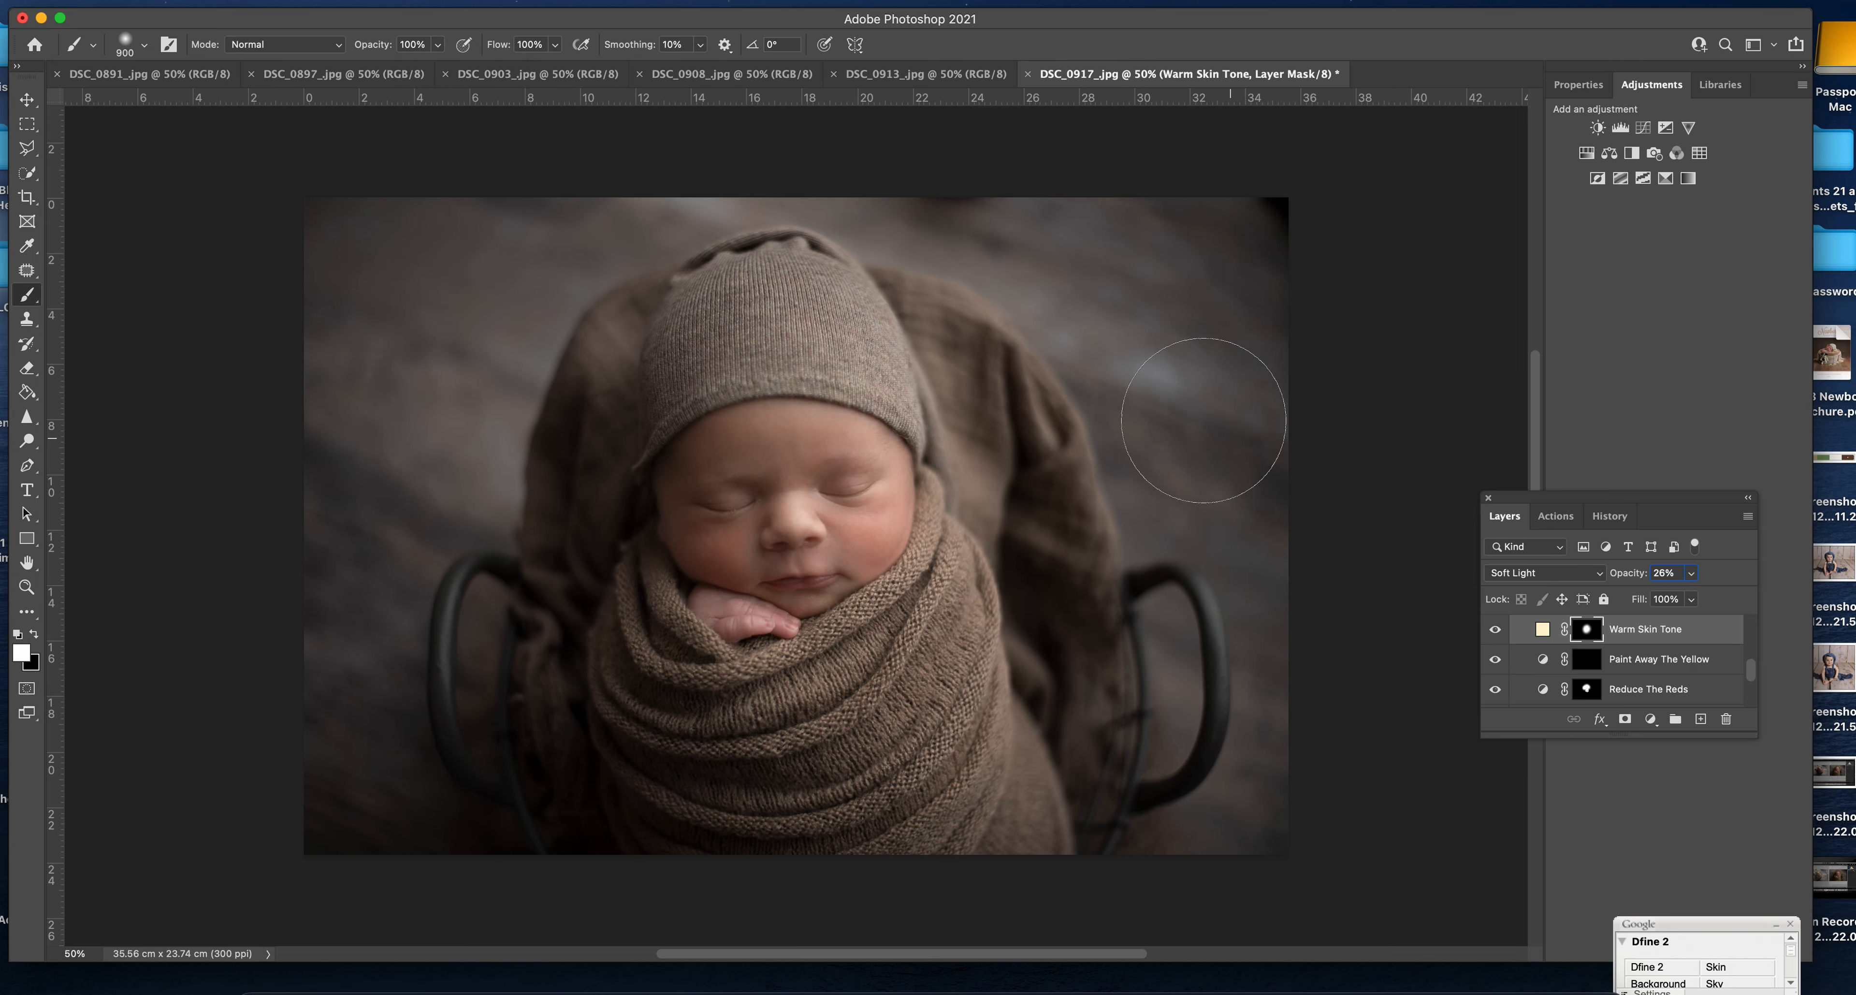
key("super+z")
- Set the brush opacity to 68% and paint over the baby's face on the Warm Skin Tone mask
left_click(437, 44)
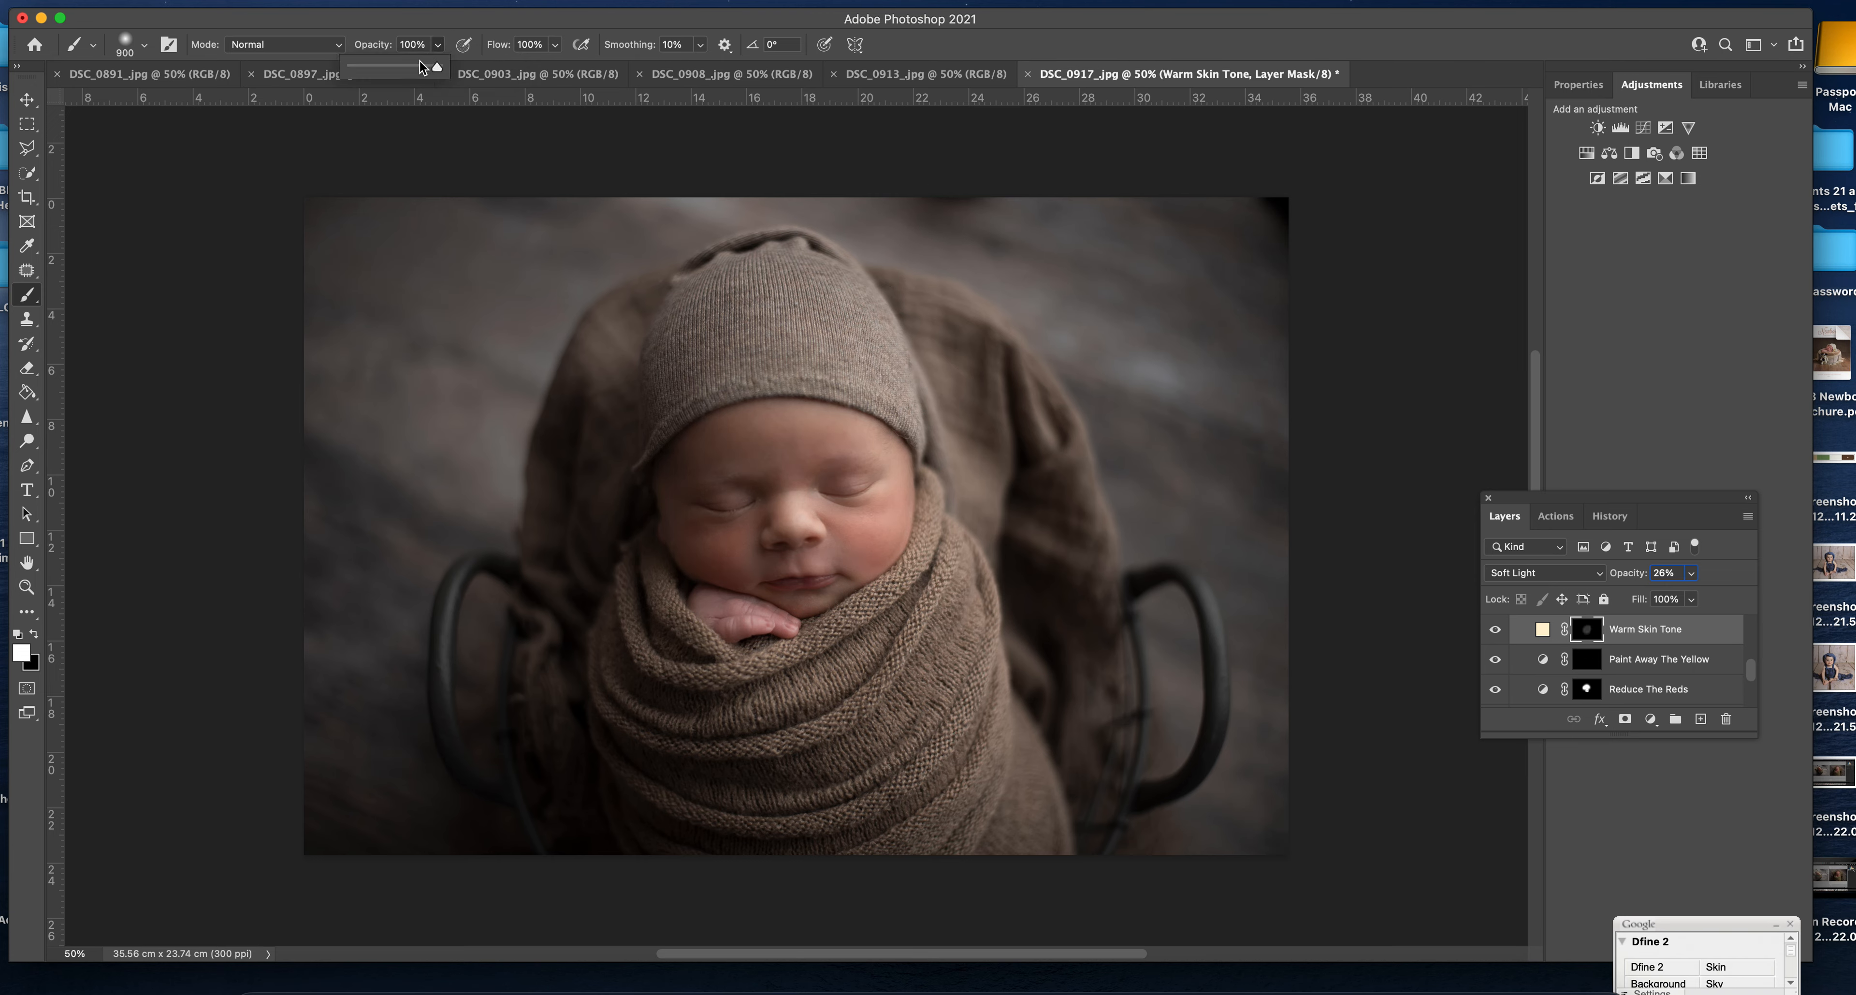
left_click(413, 71)
mouse_move(753, 477)
left_mouse_down()
mouse_move(735, 561)
mouse_move(757, 589)
mouse_move(835, 537)
left_mouse_up()
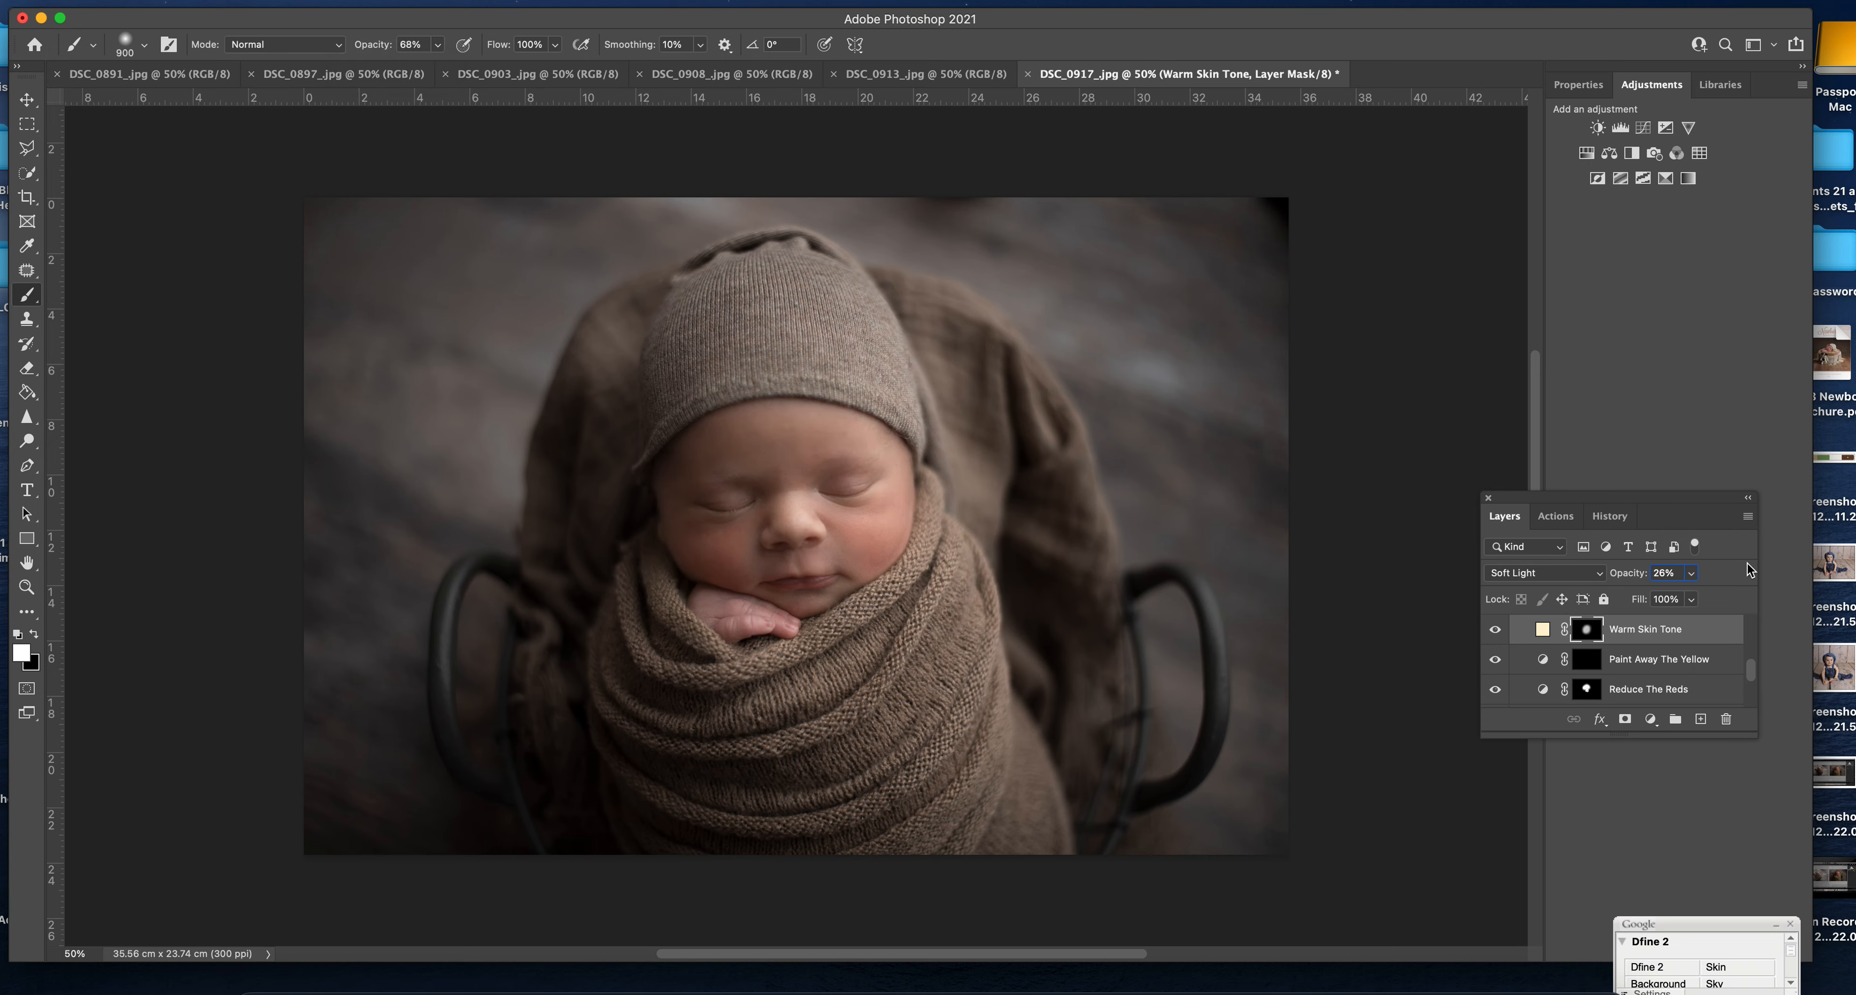
- Flatten the quick fix layers into a single background image
left_click_drag(1753, 678, 1758, 625)
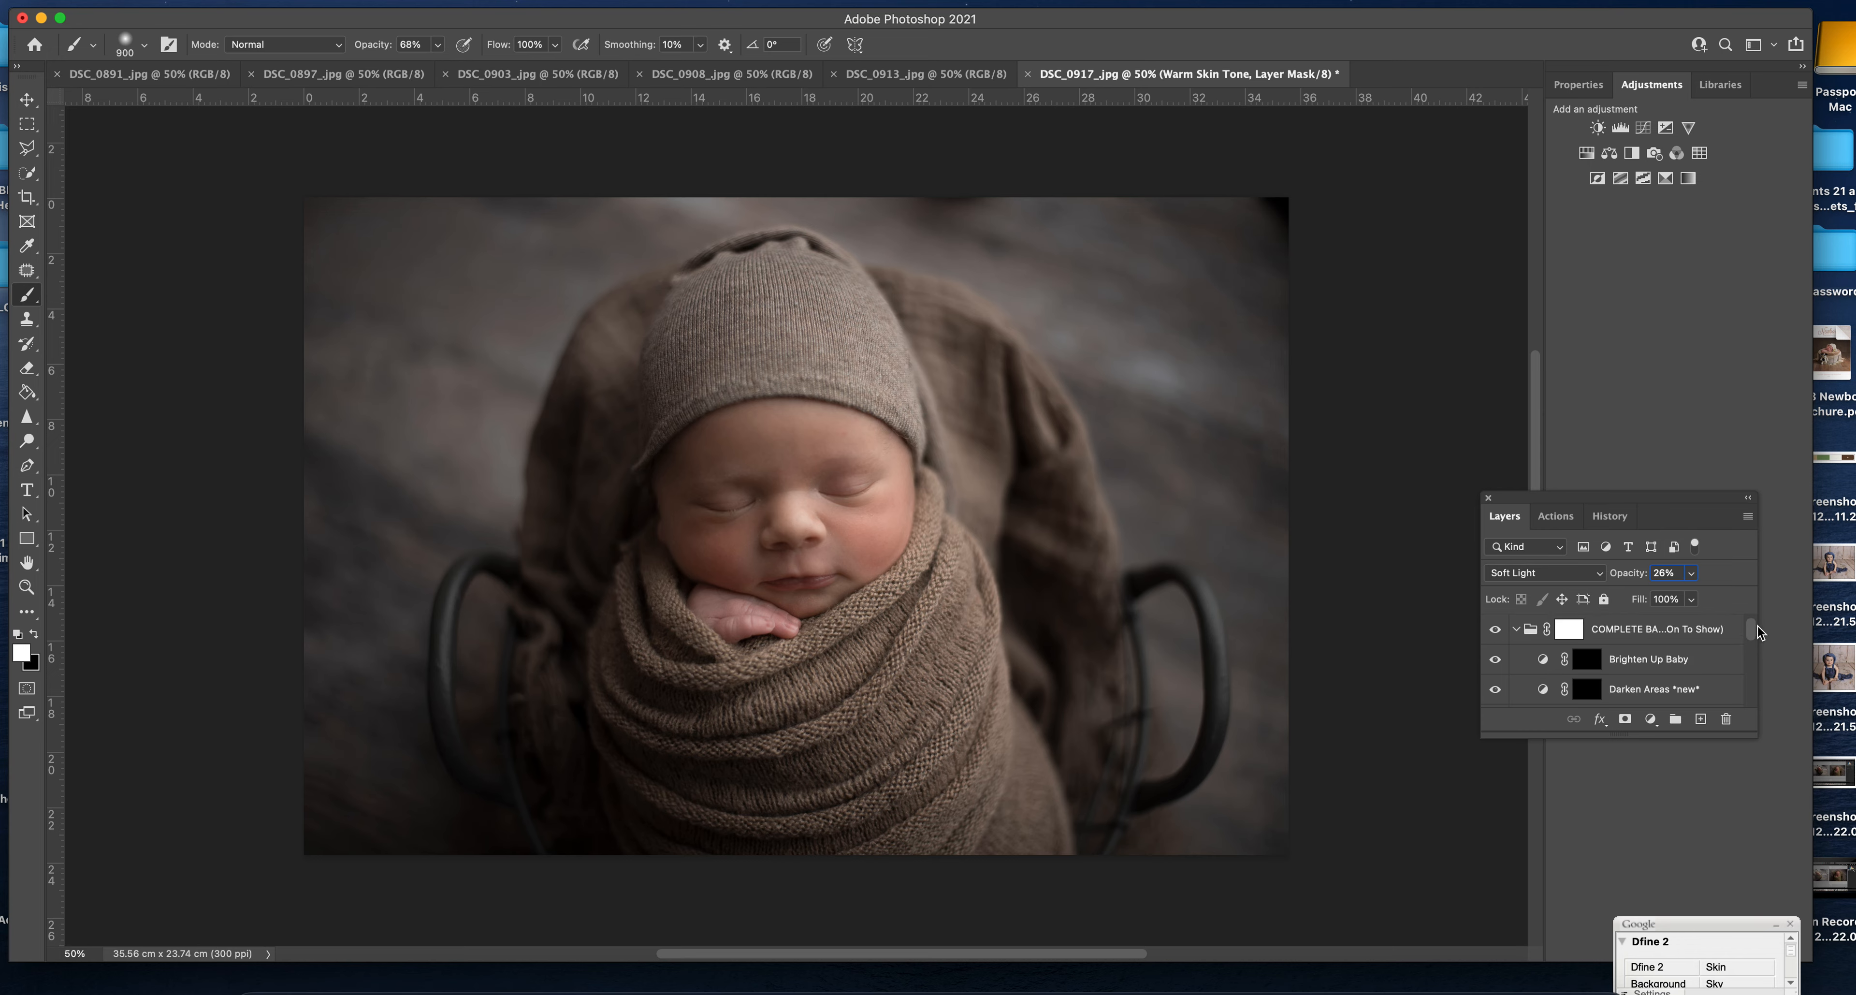
left_click(1746, 516)
left_click(1585, 882)
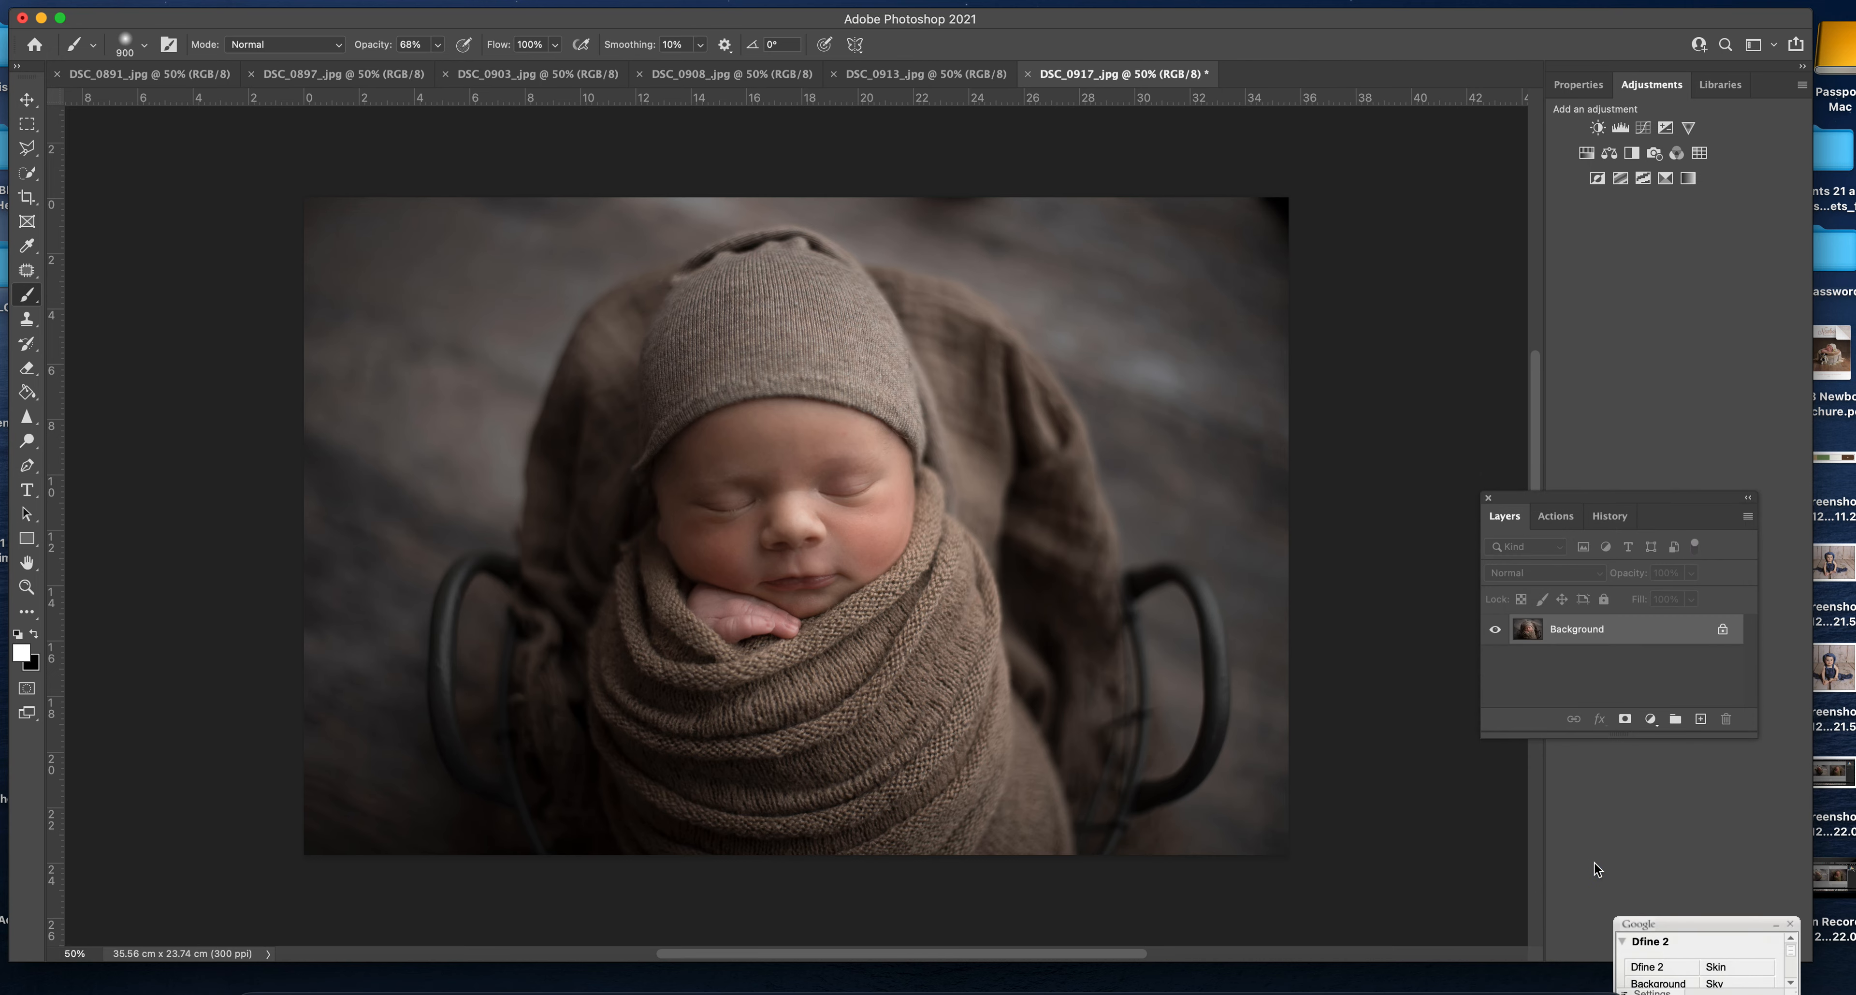
- Run the Skin: De-Blotch Medium copy action and continue past its instructions
left_click(1559, 518)
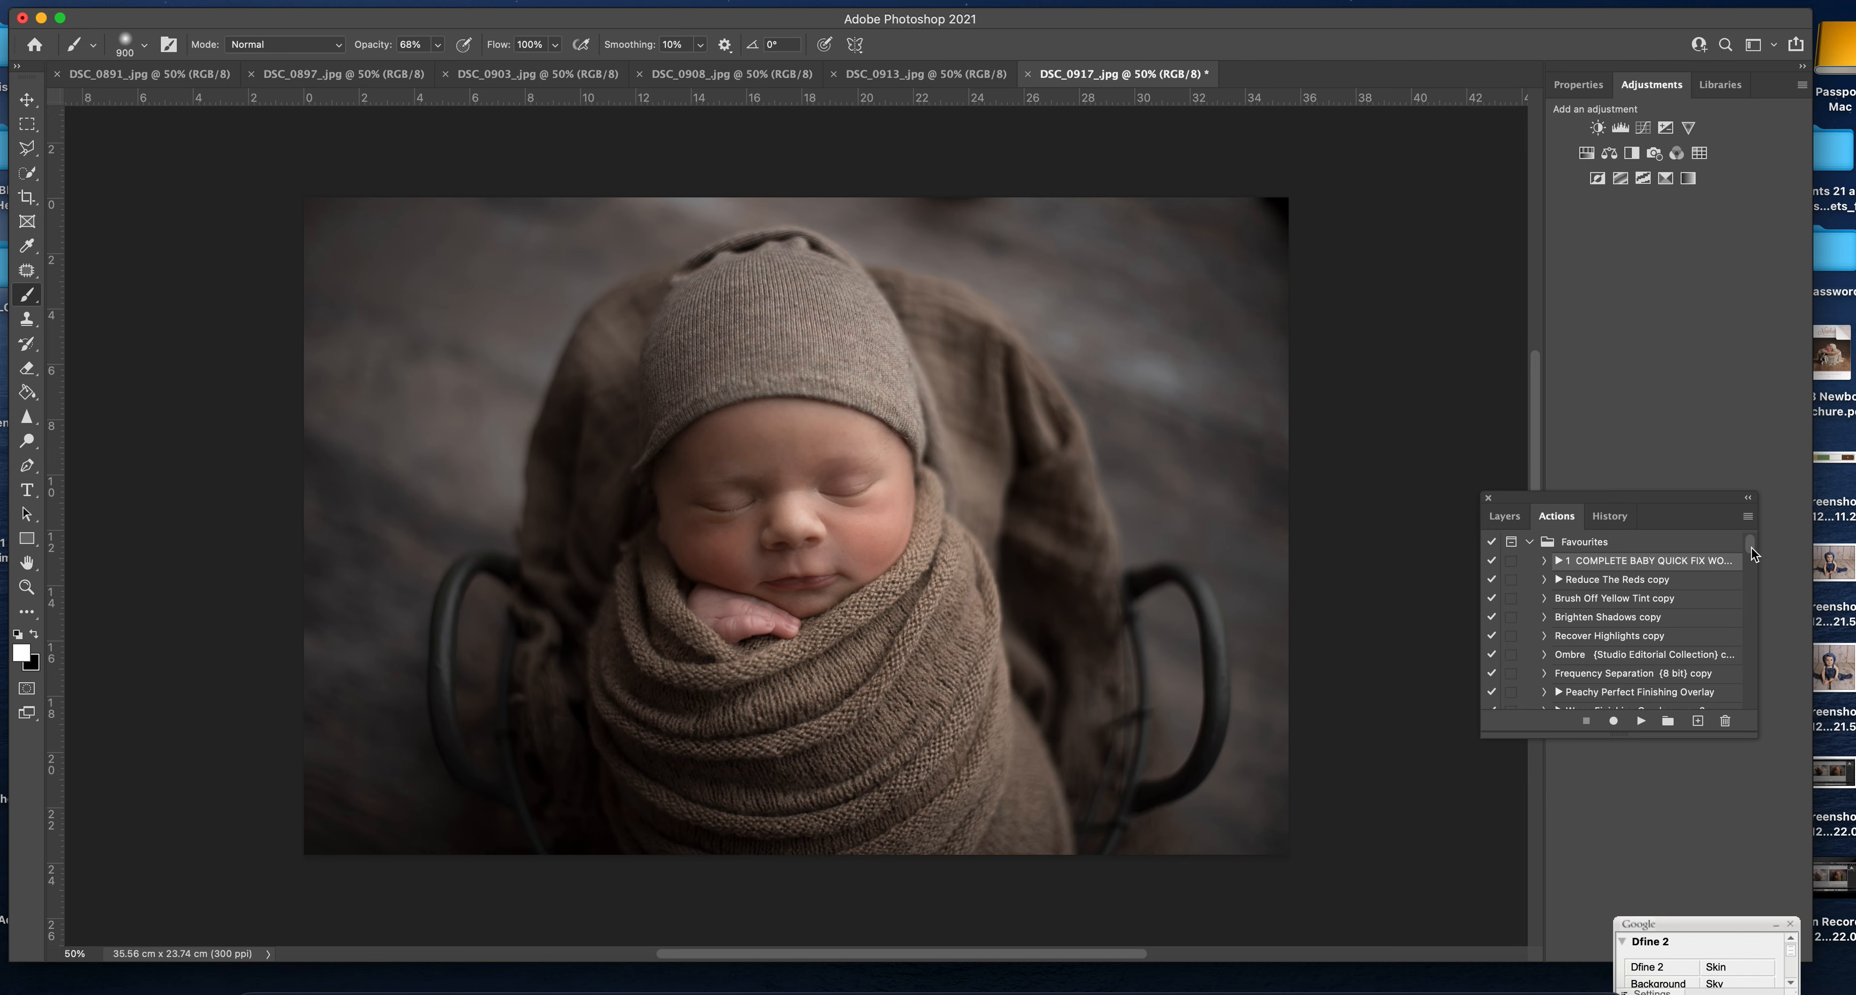
scroll(1752, 554, "down", 3)
left_click(1661, 677)
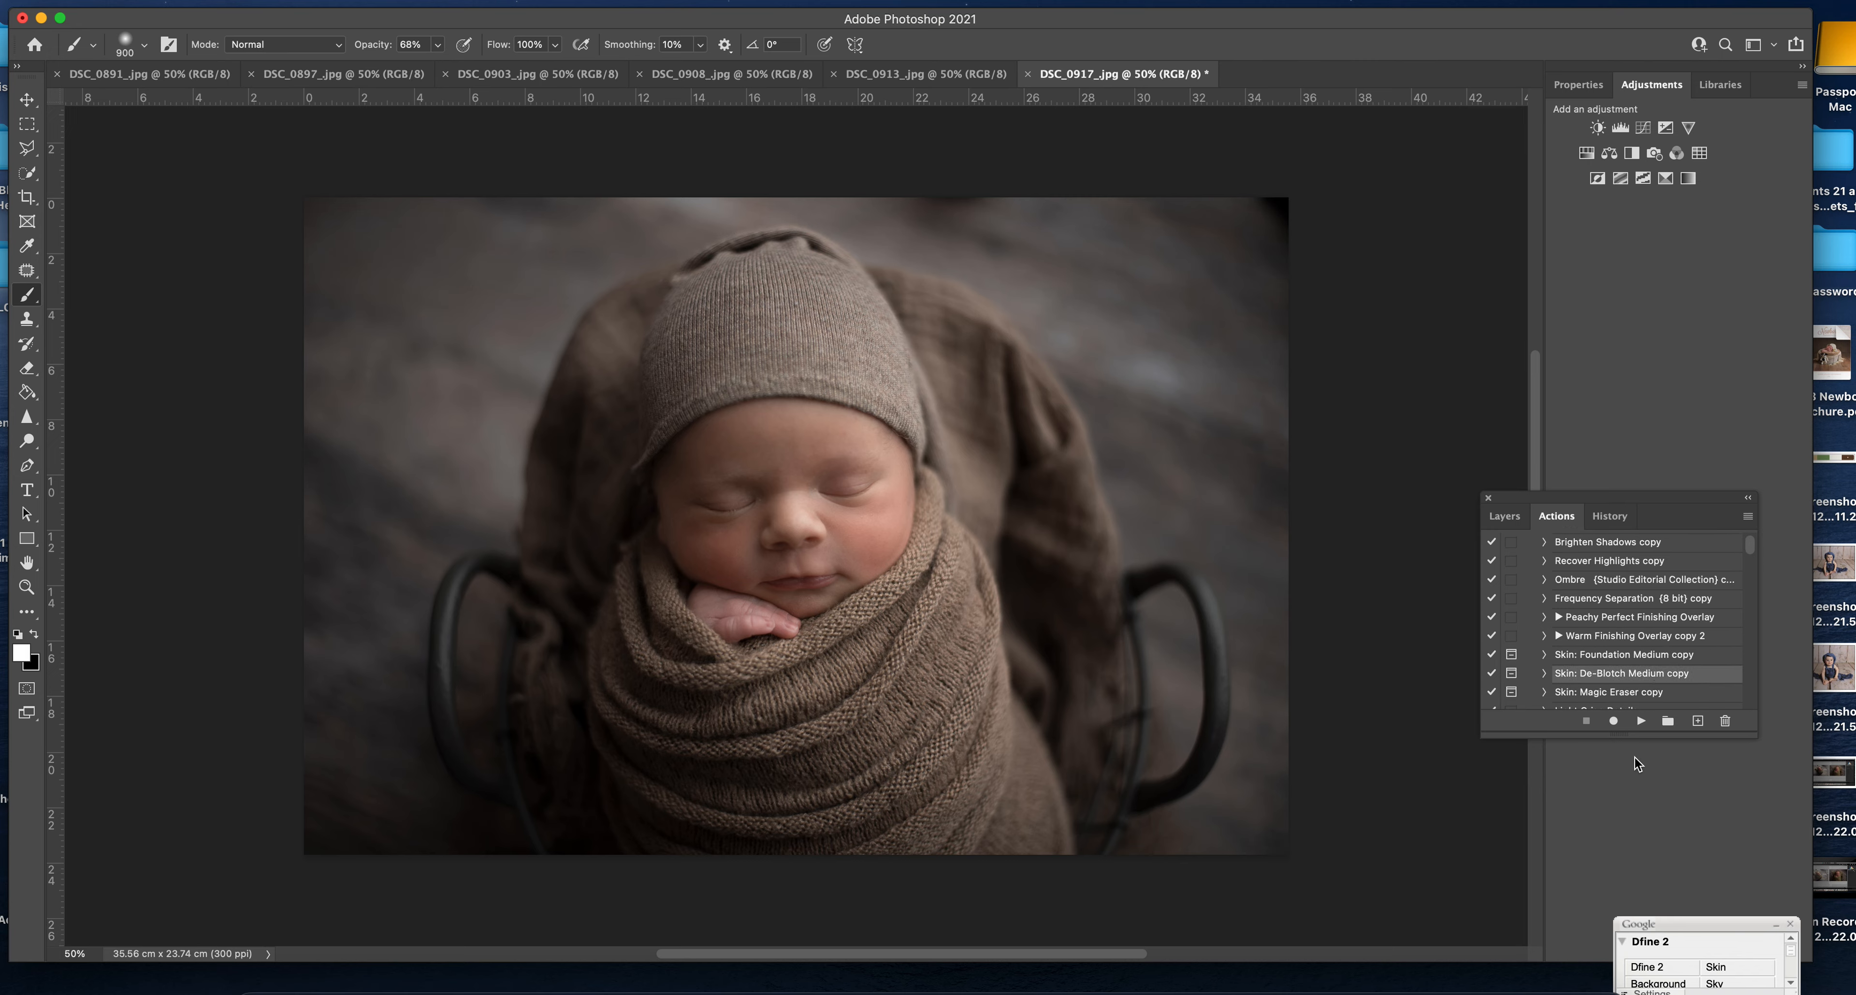
left_click(1640, 720)
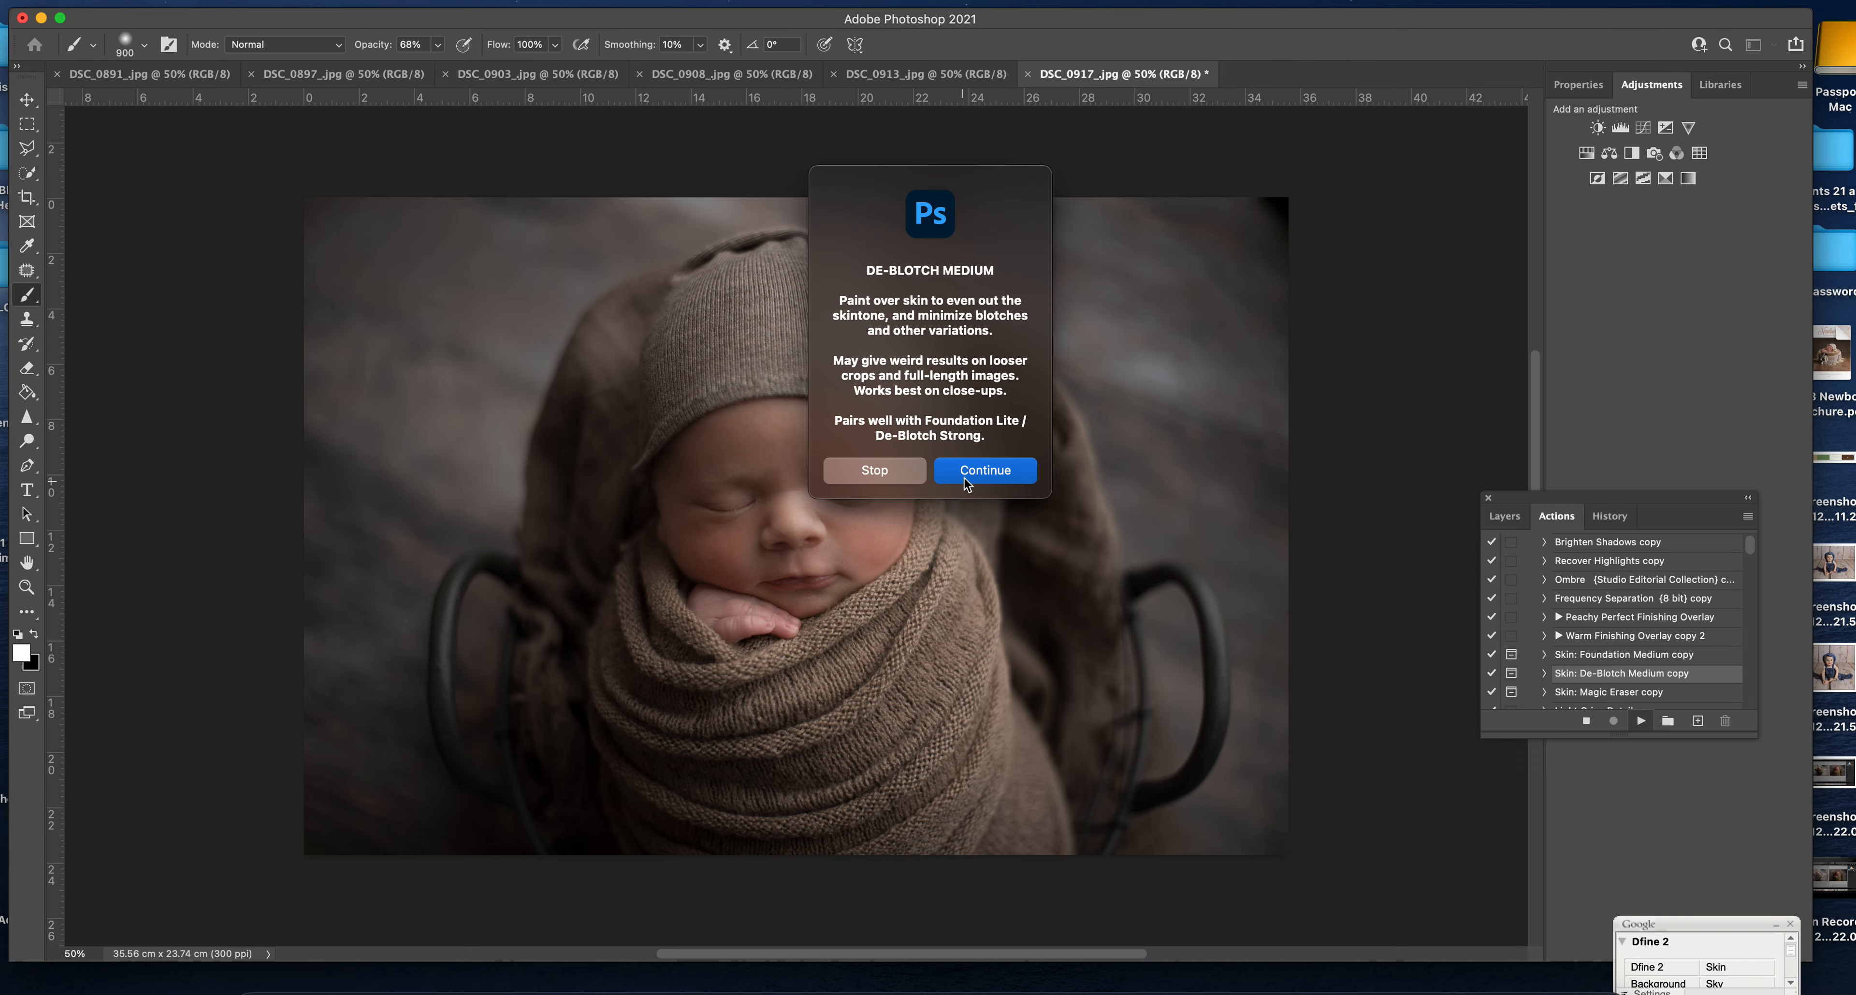
left_click(964, 479)
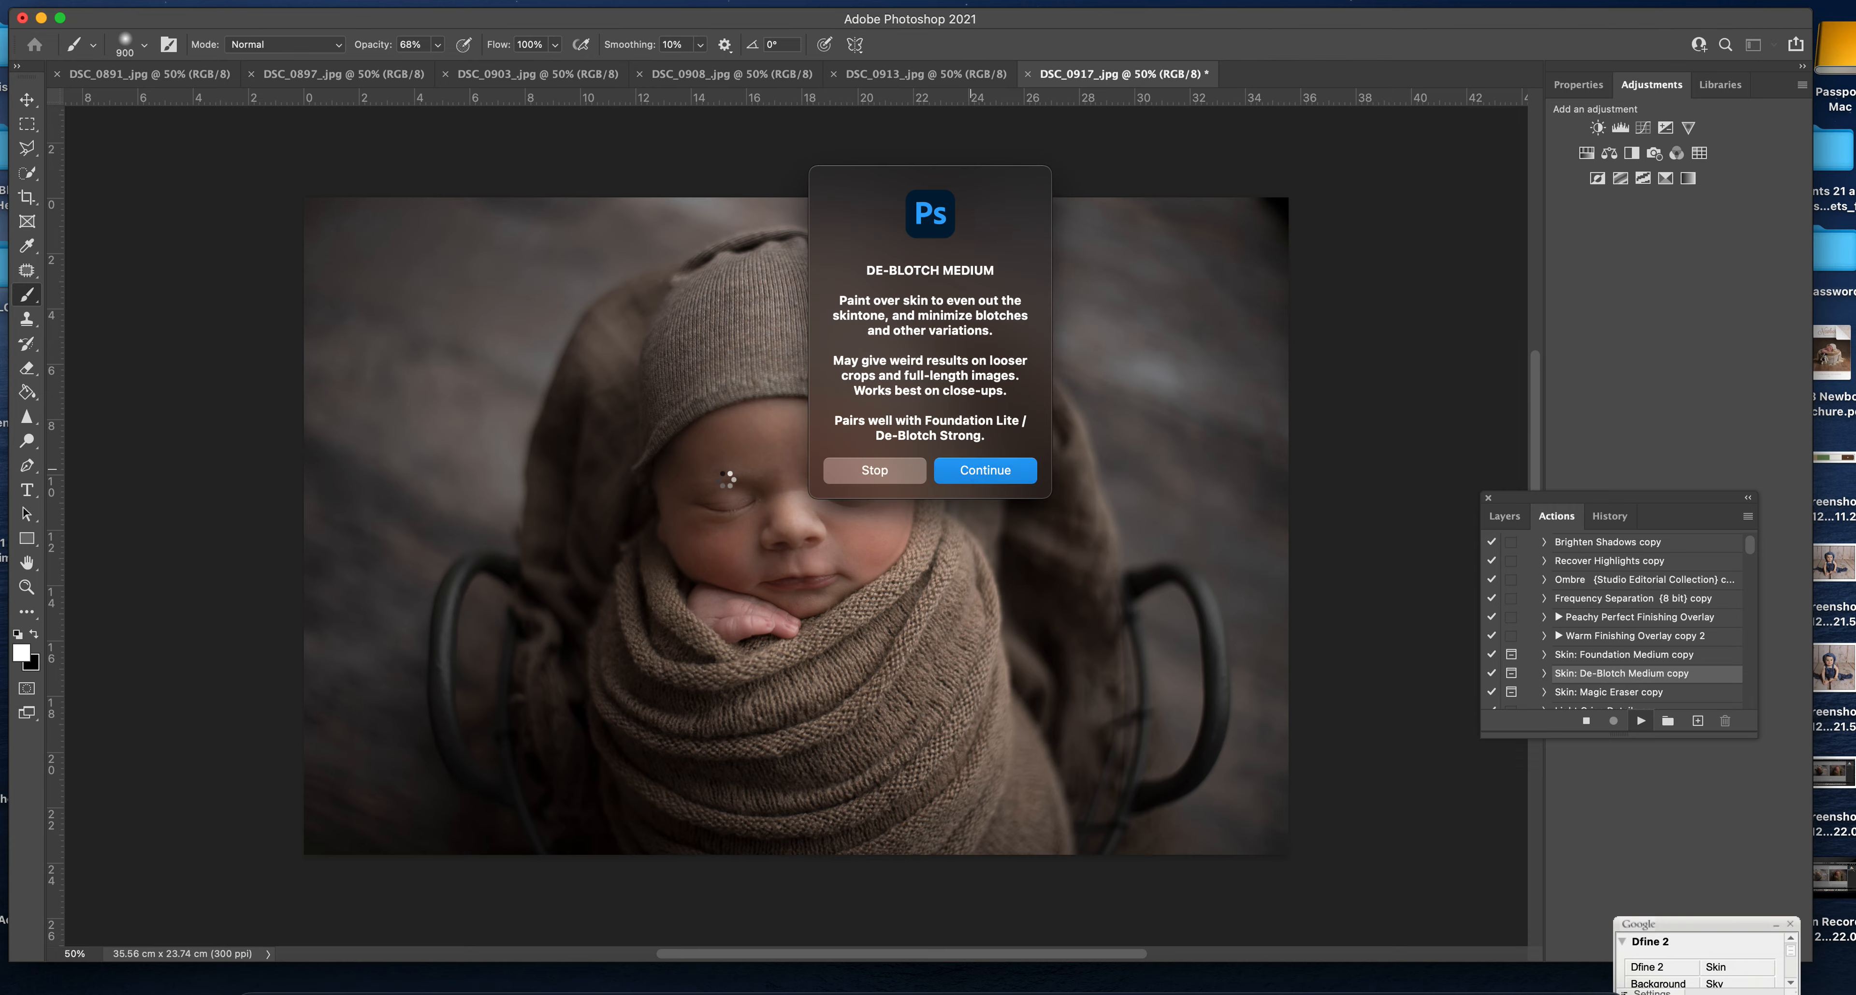
- Reduce the brush to size 175 and even out the baby's facial skin on the De-Blotch Medium mask
key("bracketleft")
key("bracketleft")
key("bracketleft")
key("bracketleft")
key("bracketleft")
key("bracketleft")
key("bracketleft")
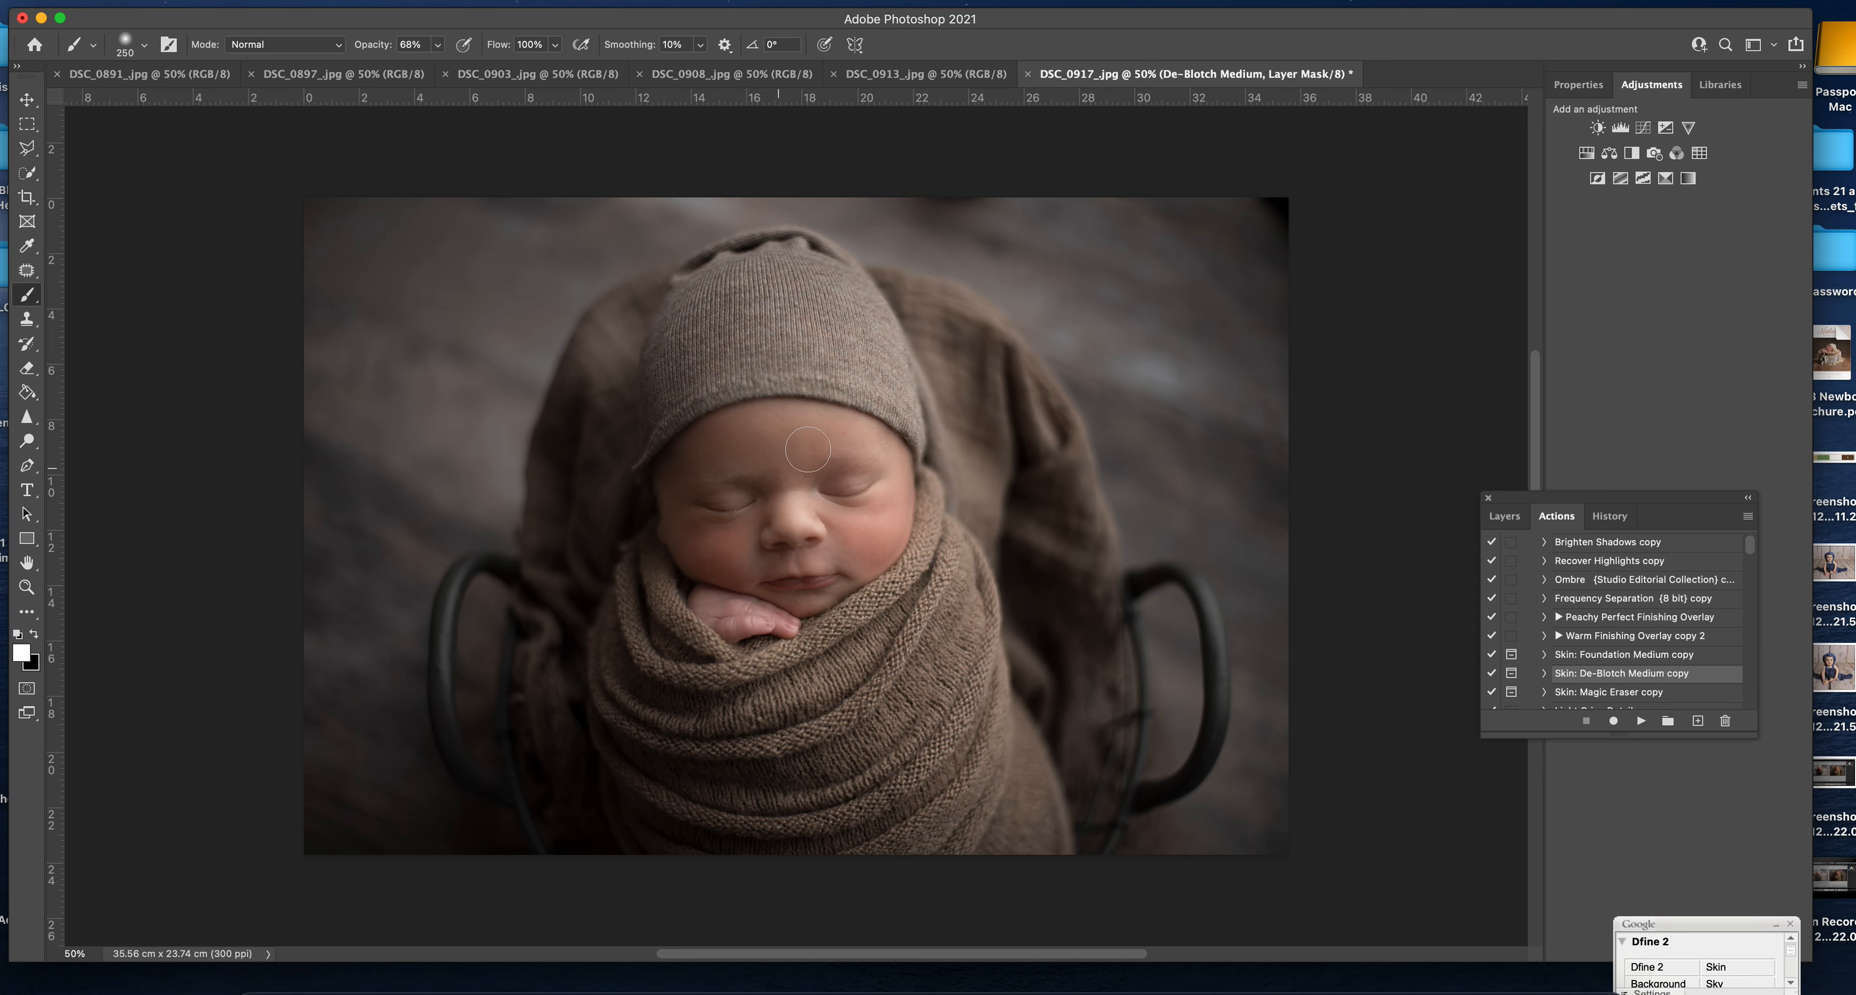
key("bracketleft")
key("bracketleft")
- Flatten the De-Blotch Medium group into the background
left_click(1506, 518)
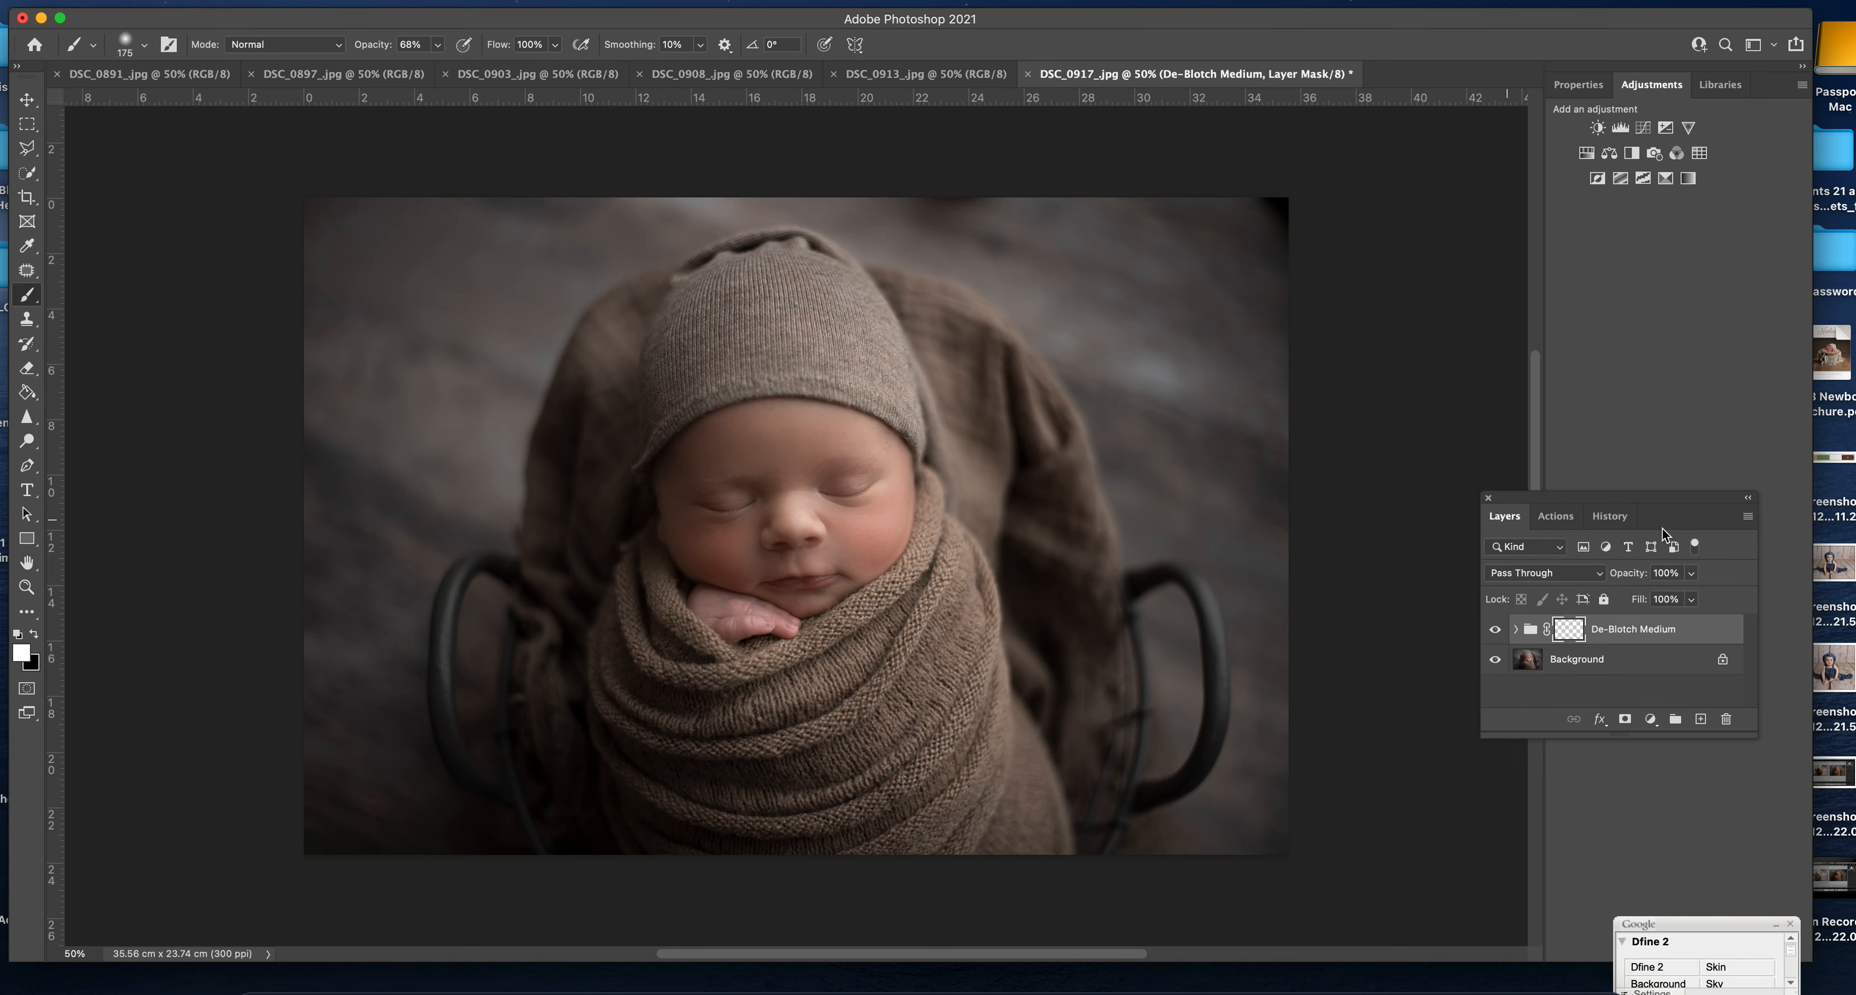
left_click(1752, 518)
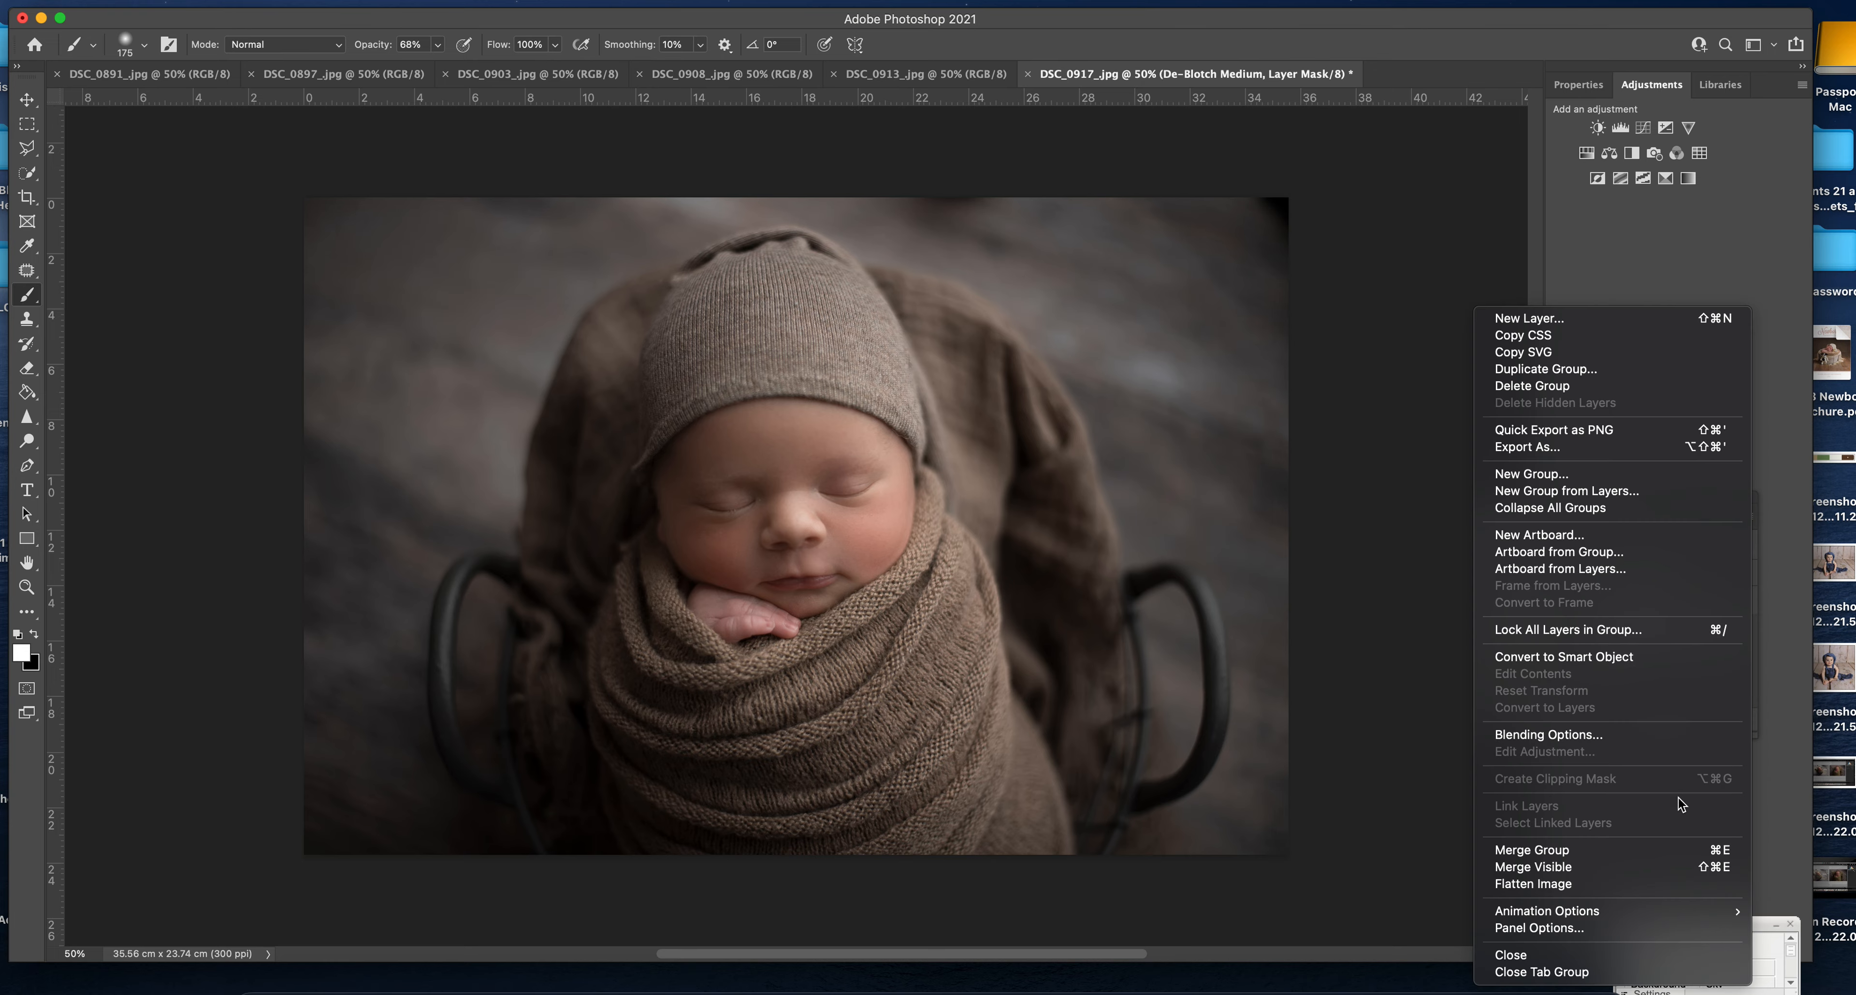
left_click(1654, 883)
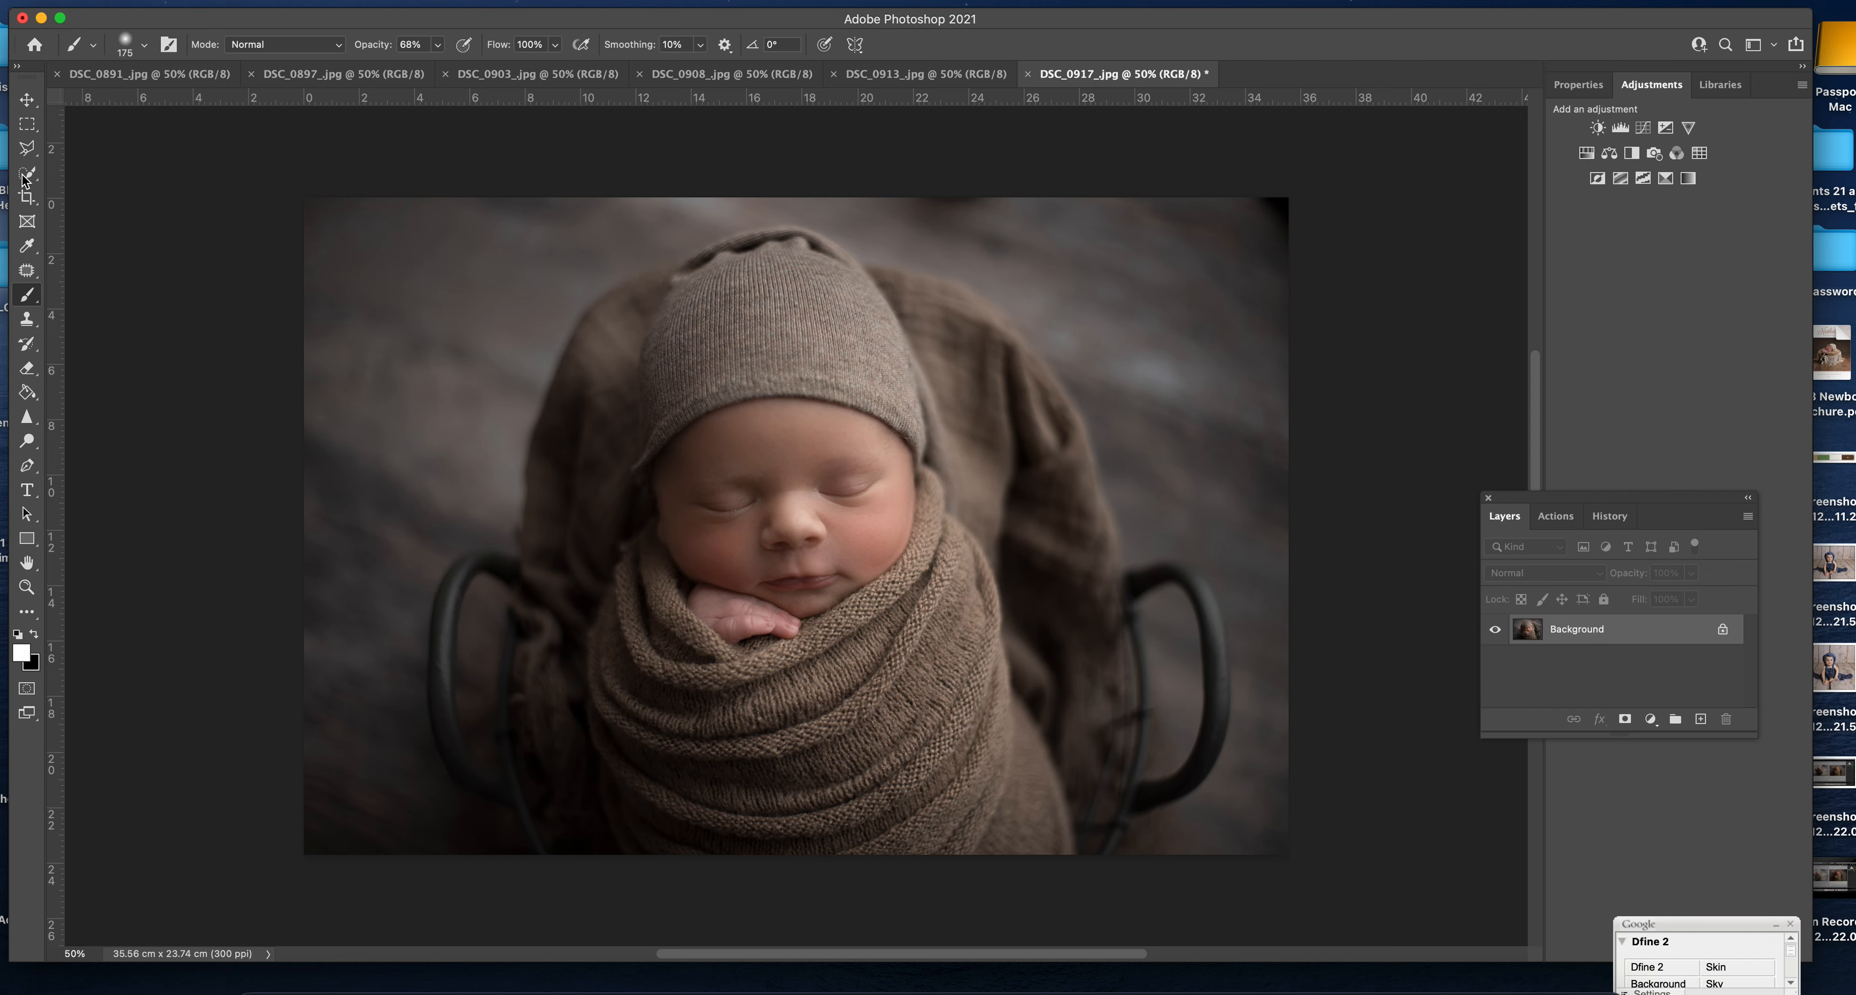
key("w")
left_click(690, 591)
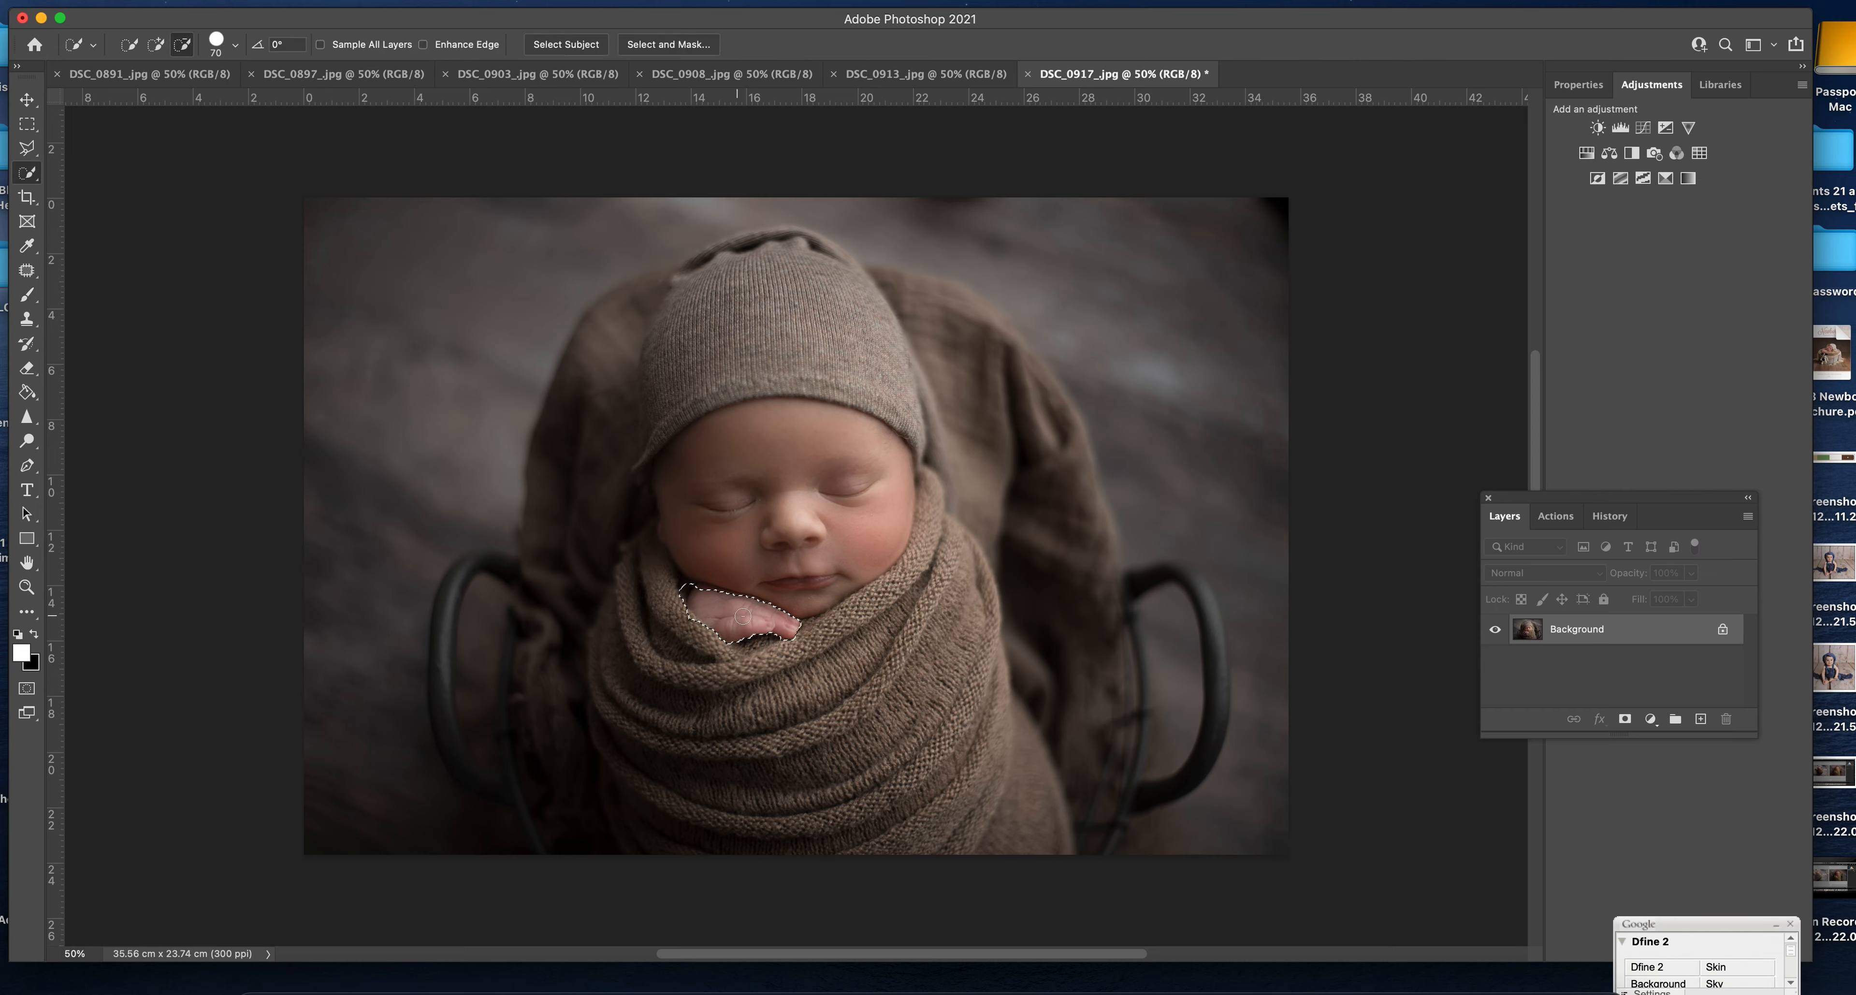
key("super+d")
- Select the baby's hand with the Quick Selection tool and add a new empty layer above the background
right_click(29, 175)
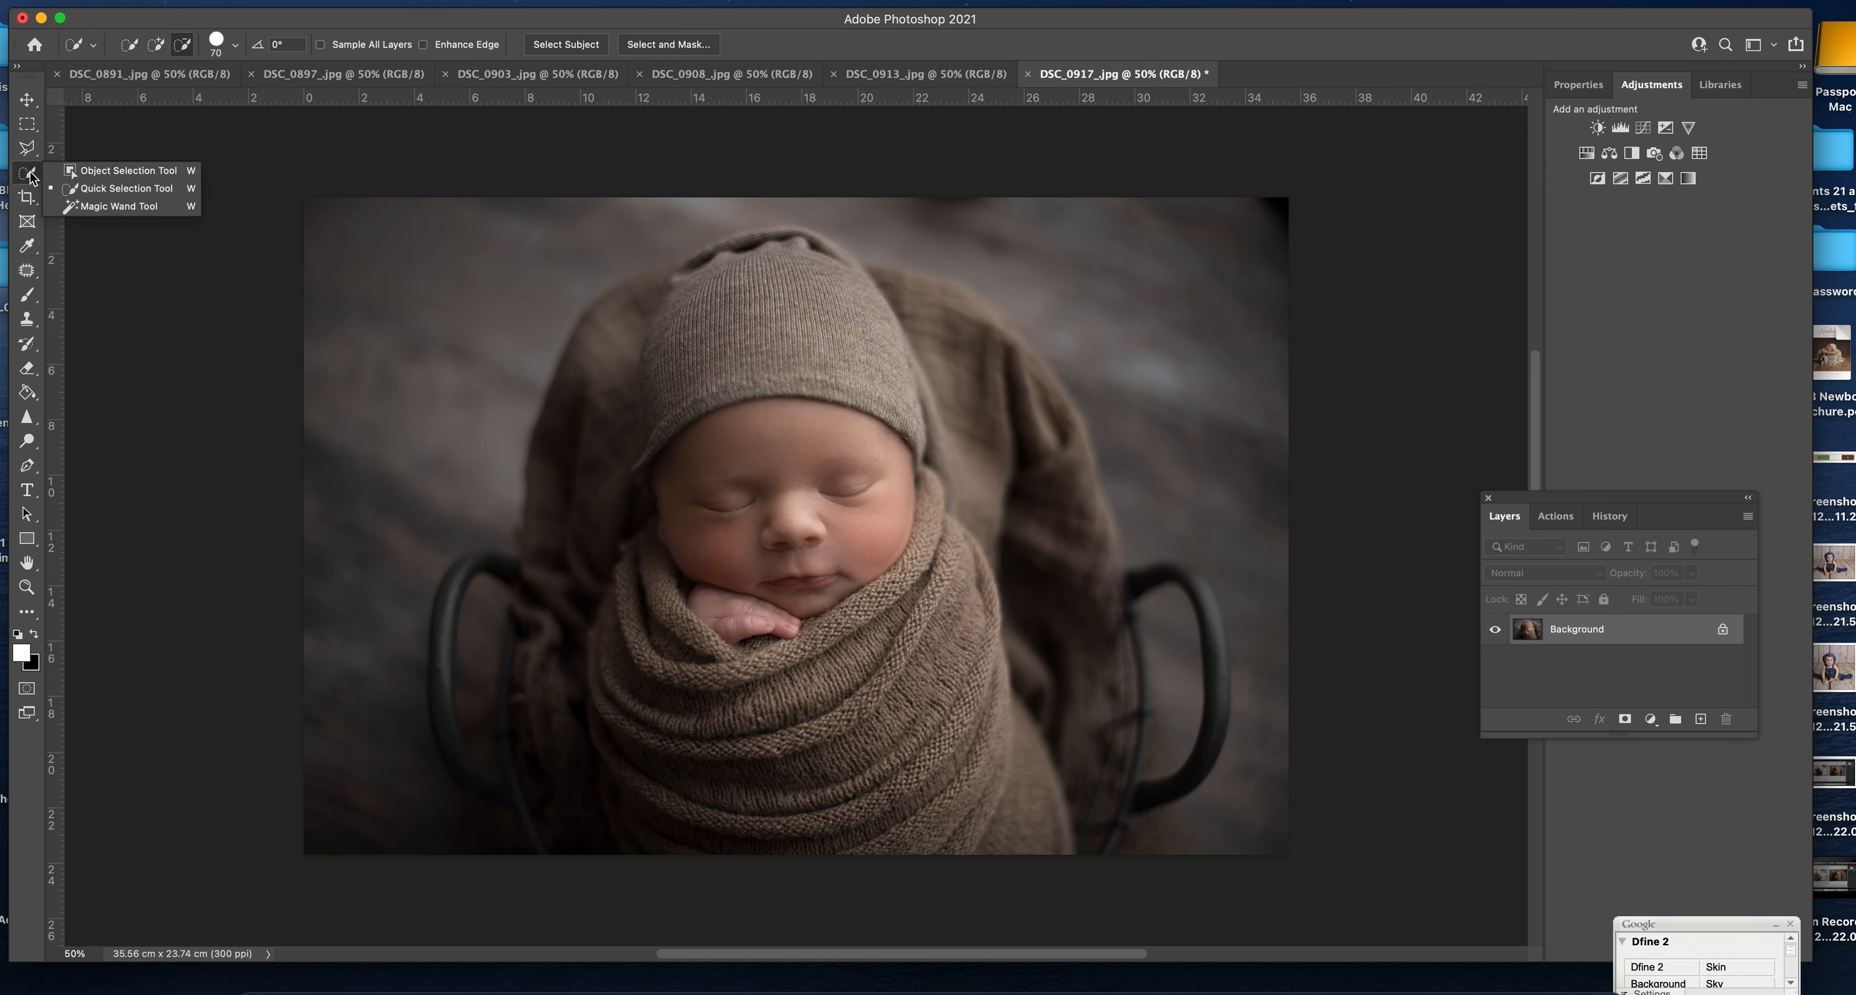
left_click(127, 189)
left_click(690, 590)
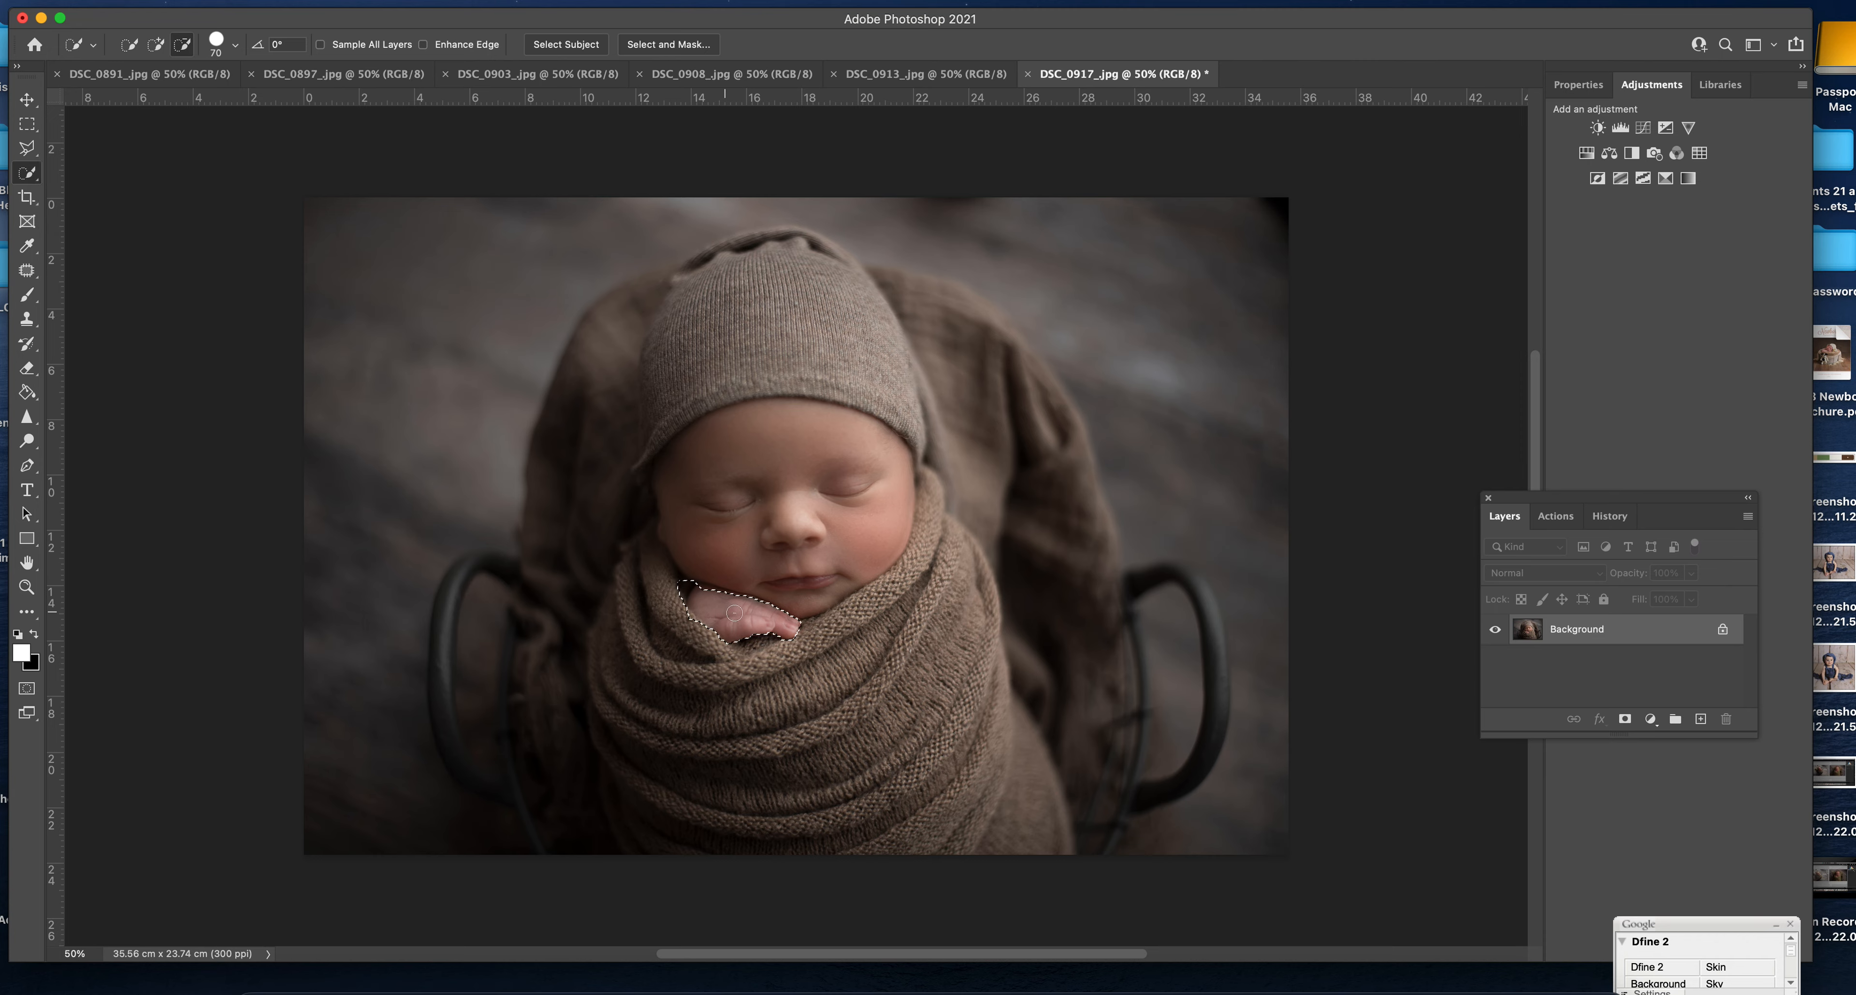
left_click(1702, 719)
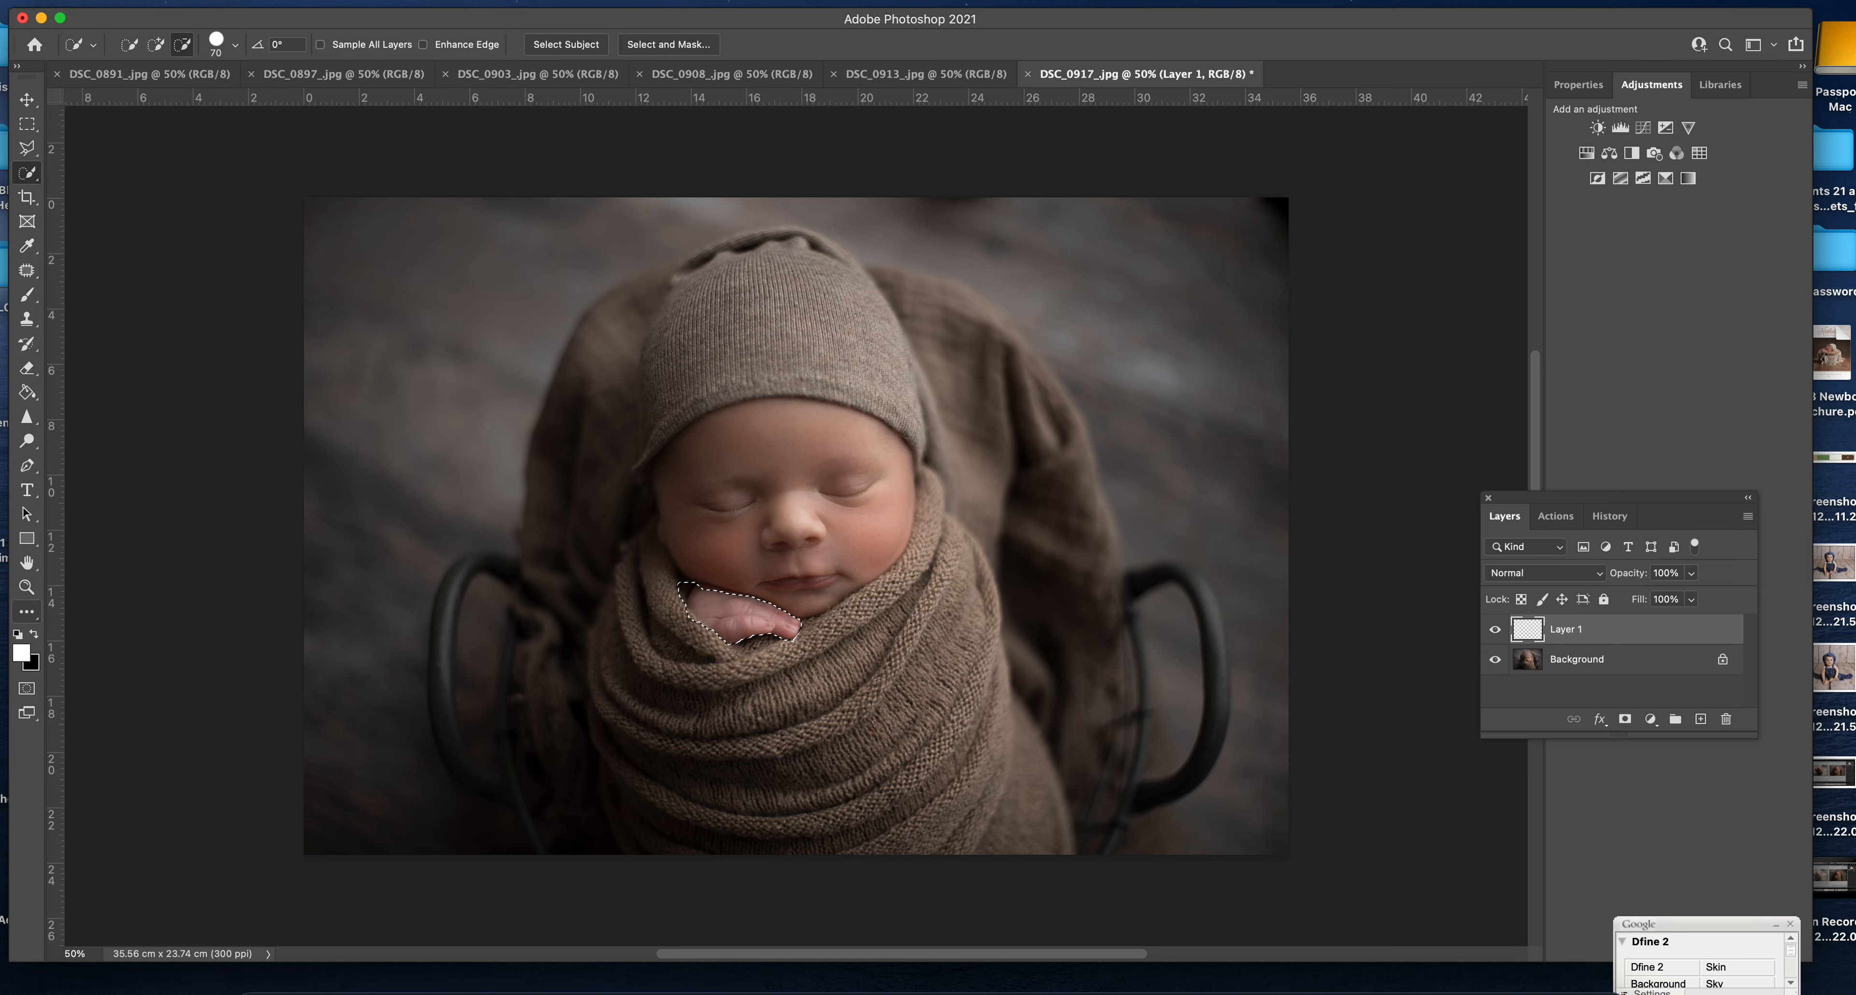
- Sample the skin tone b17d6c from the baby's cheek as the foreground colour
left_click(22, 652)
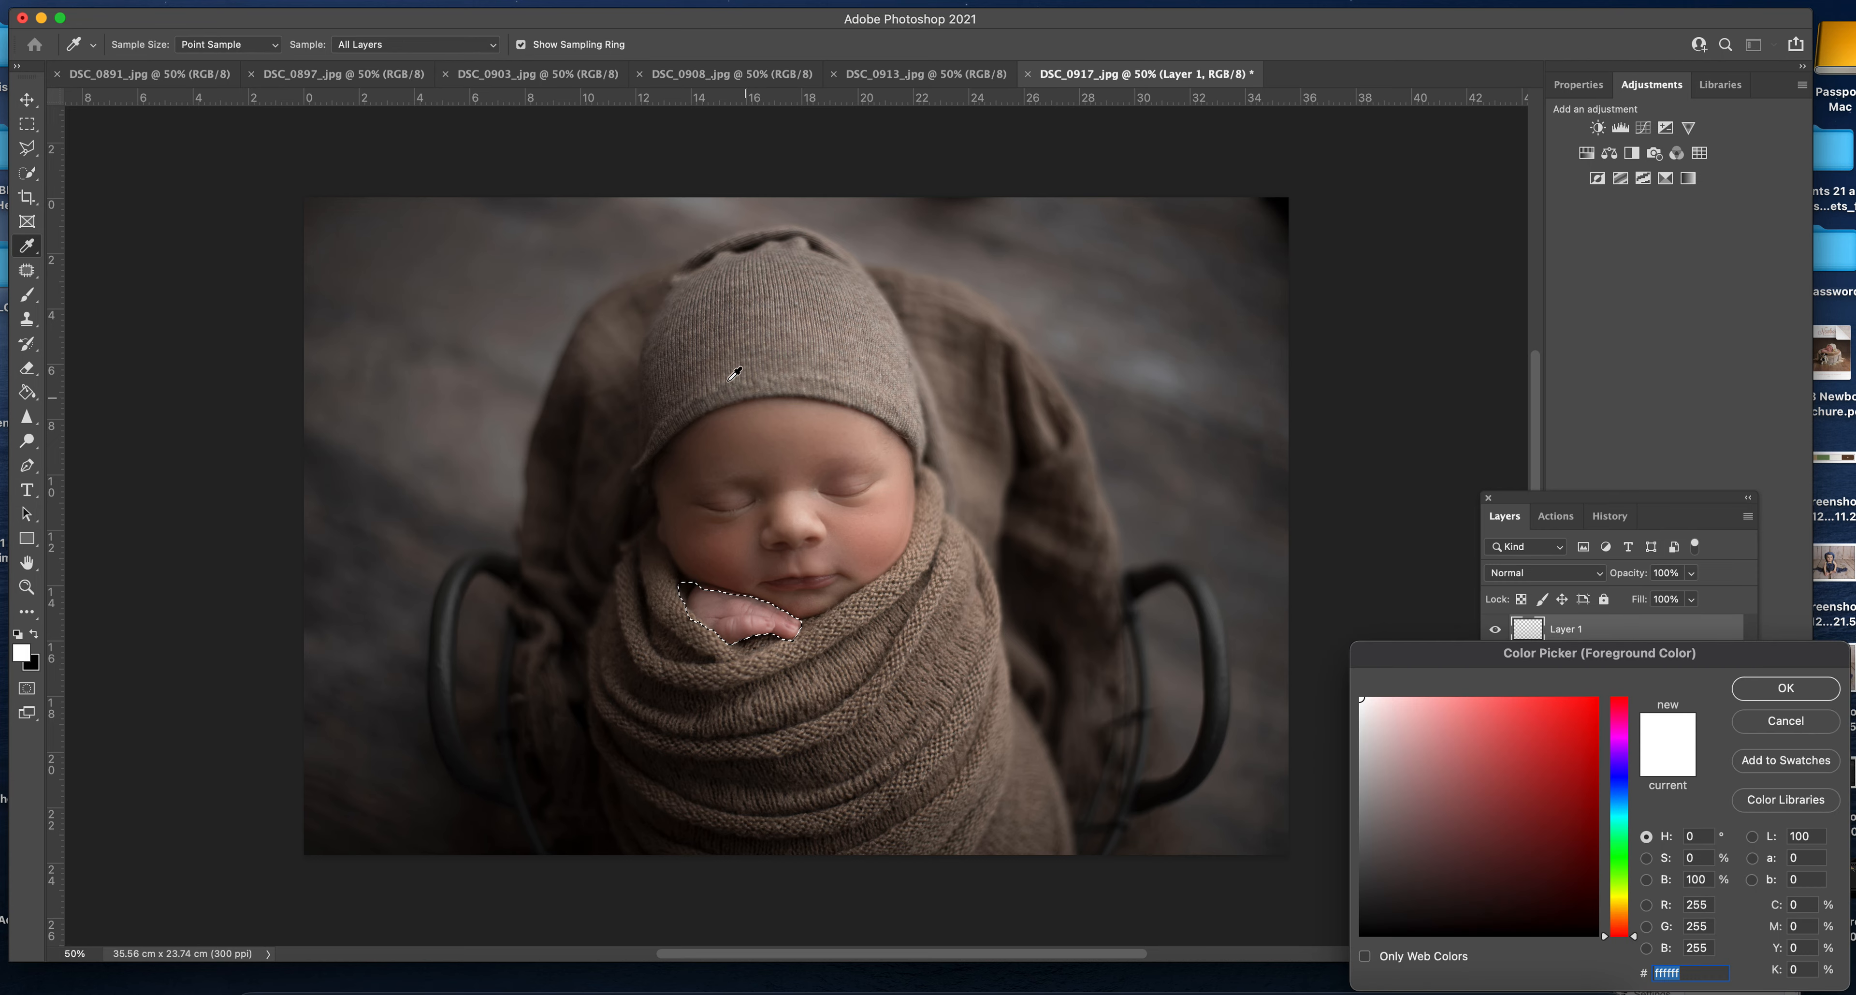
left_click(711, 453)
left_click(892, 537)
left_click(873, 549)
left_click(869, 555)
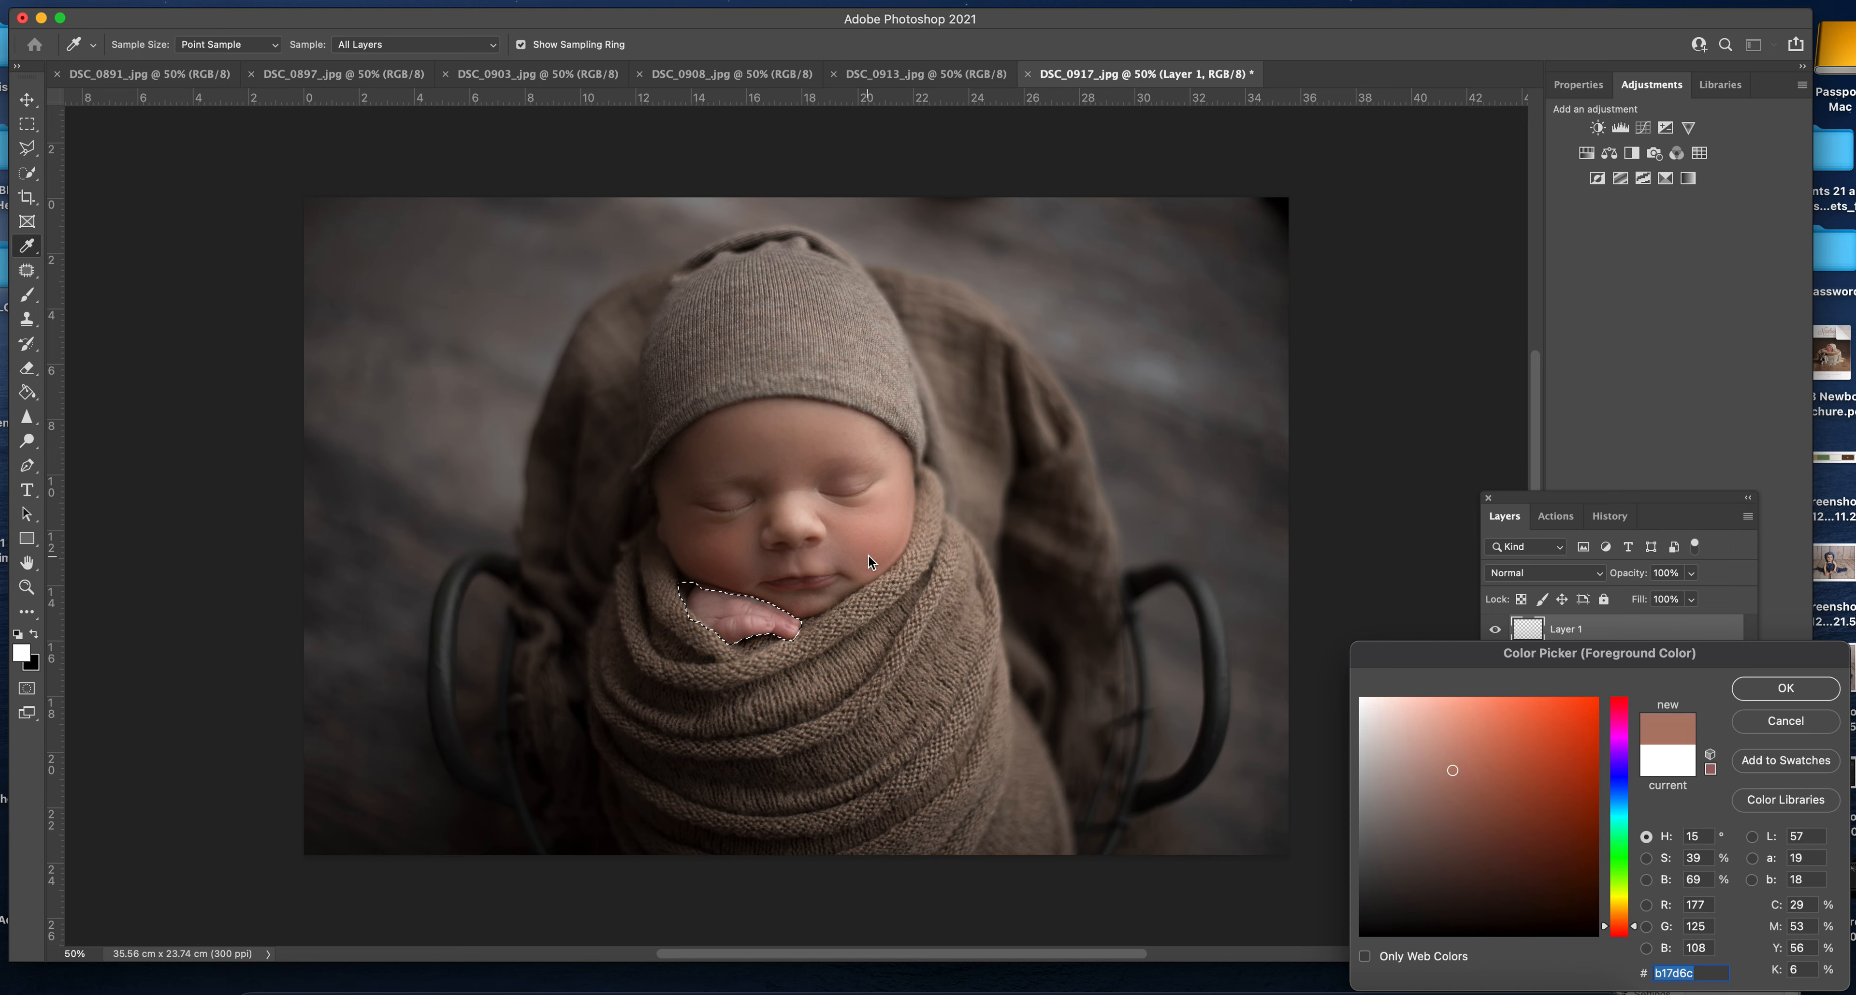
left_click(1786, 687)
- Fill the hand selection on the new layer with the sampled skin tone using the Paint Bucket, and deselect
key("g")
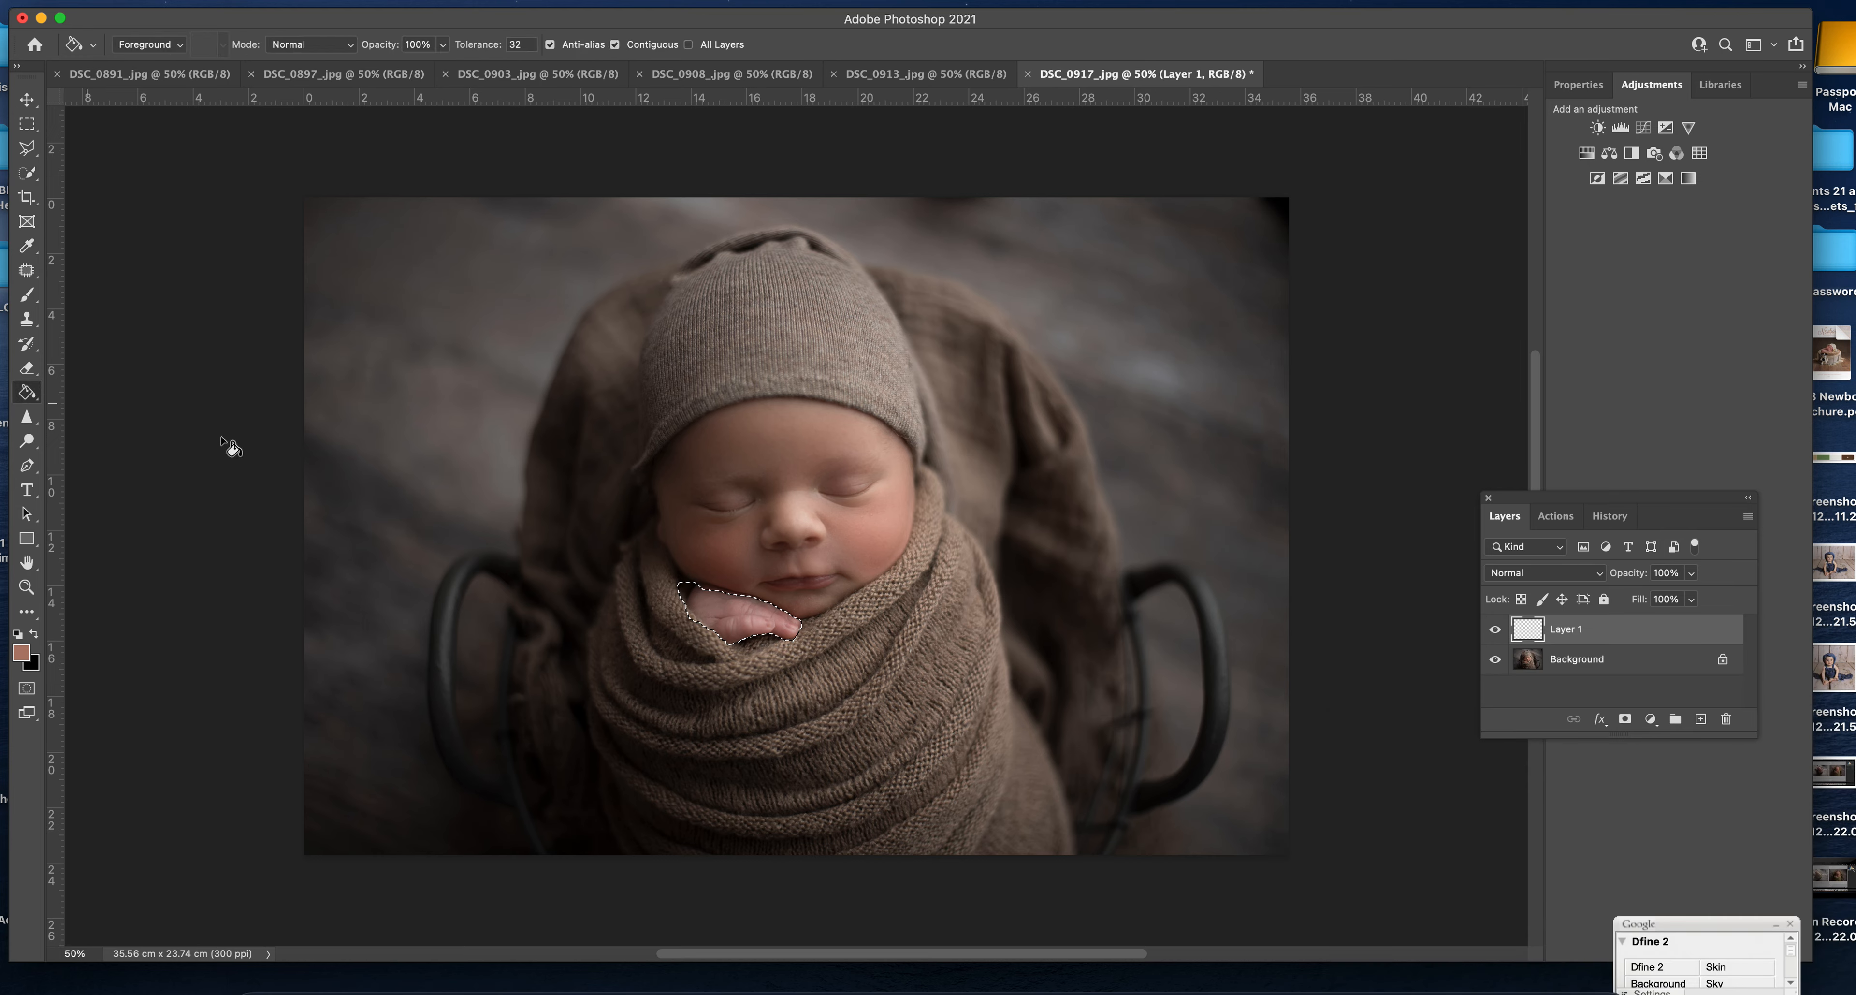
left_click(750, 616)
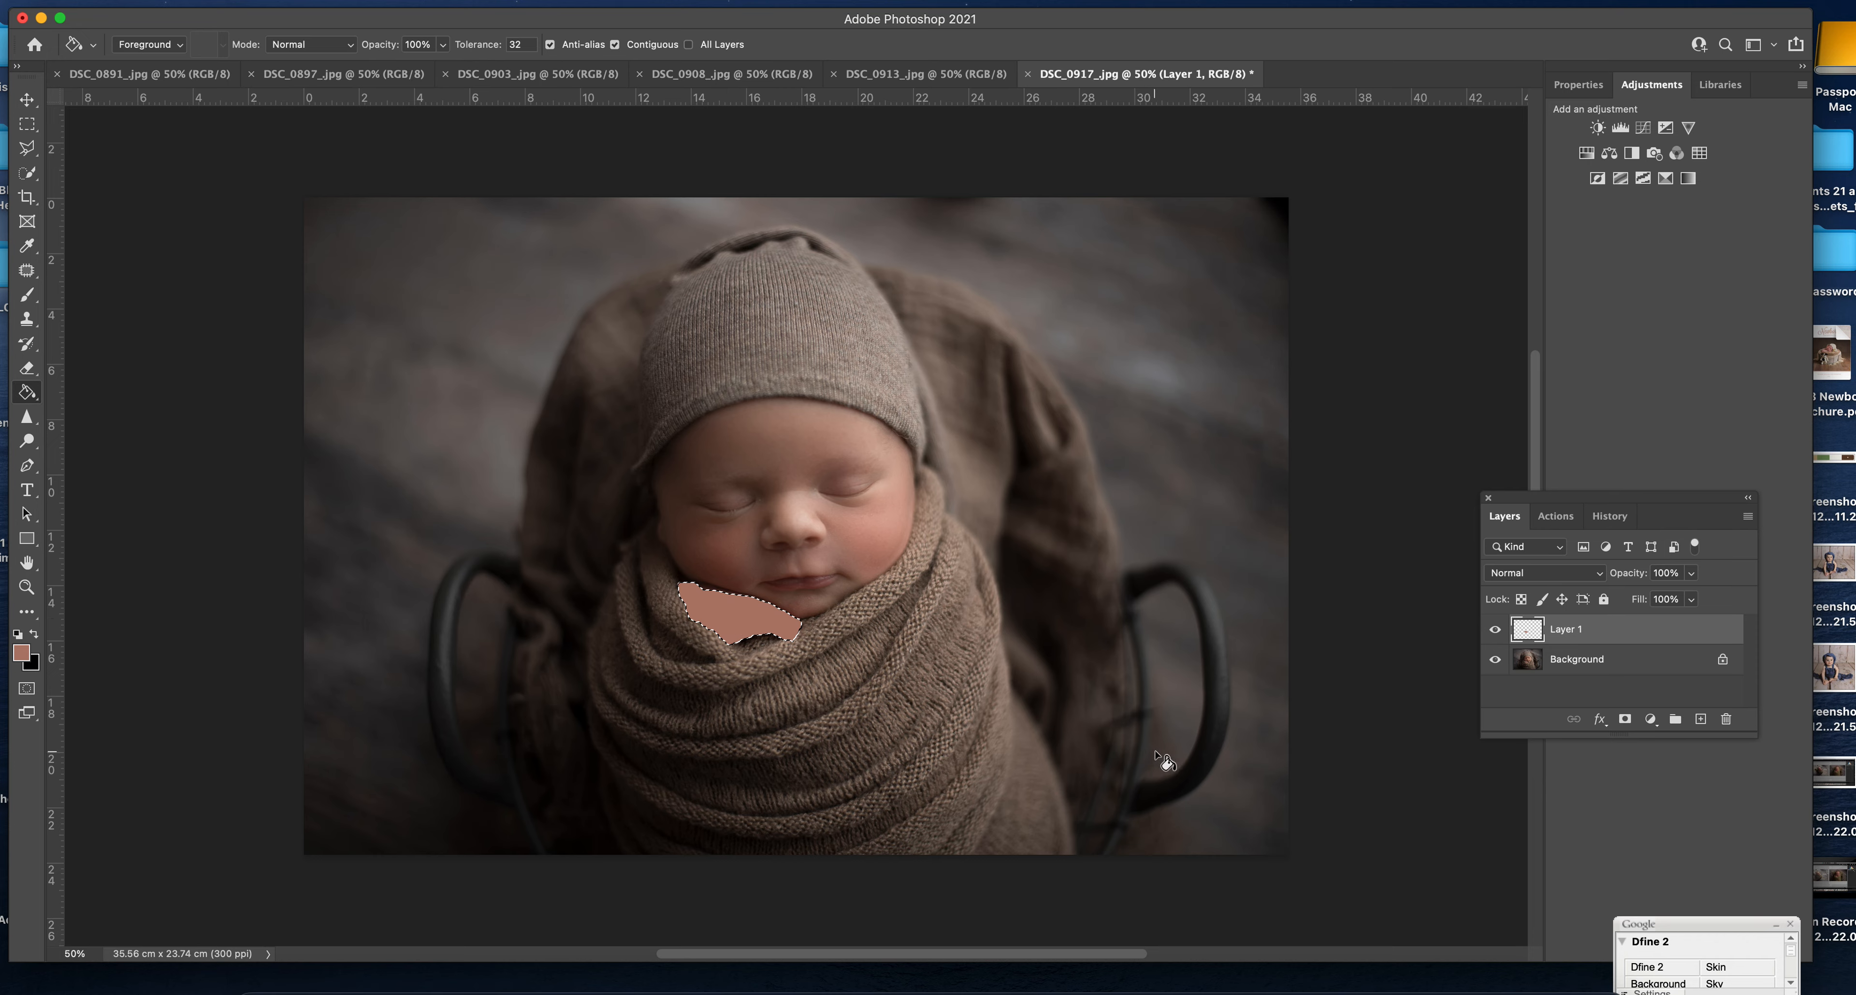
key("super+d")
- Set the hand fill layer's blend mode to Multiply and its opacity to 43%
left_click(1567, 575)
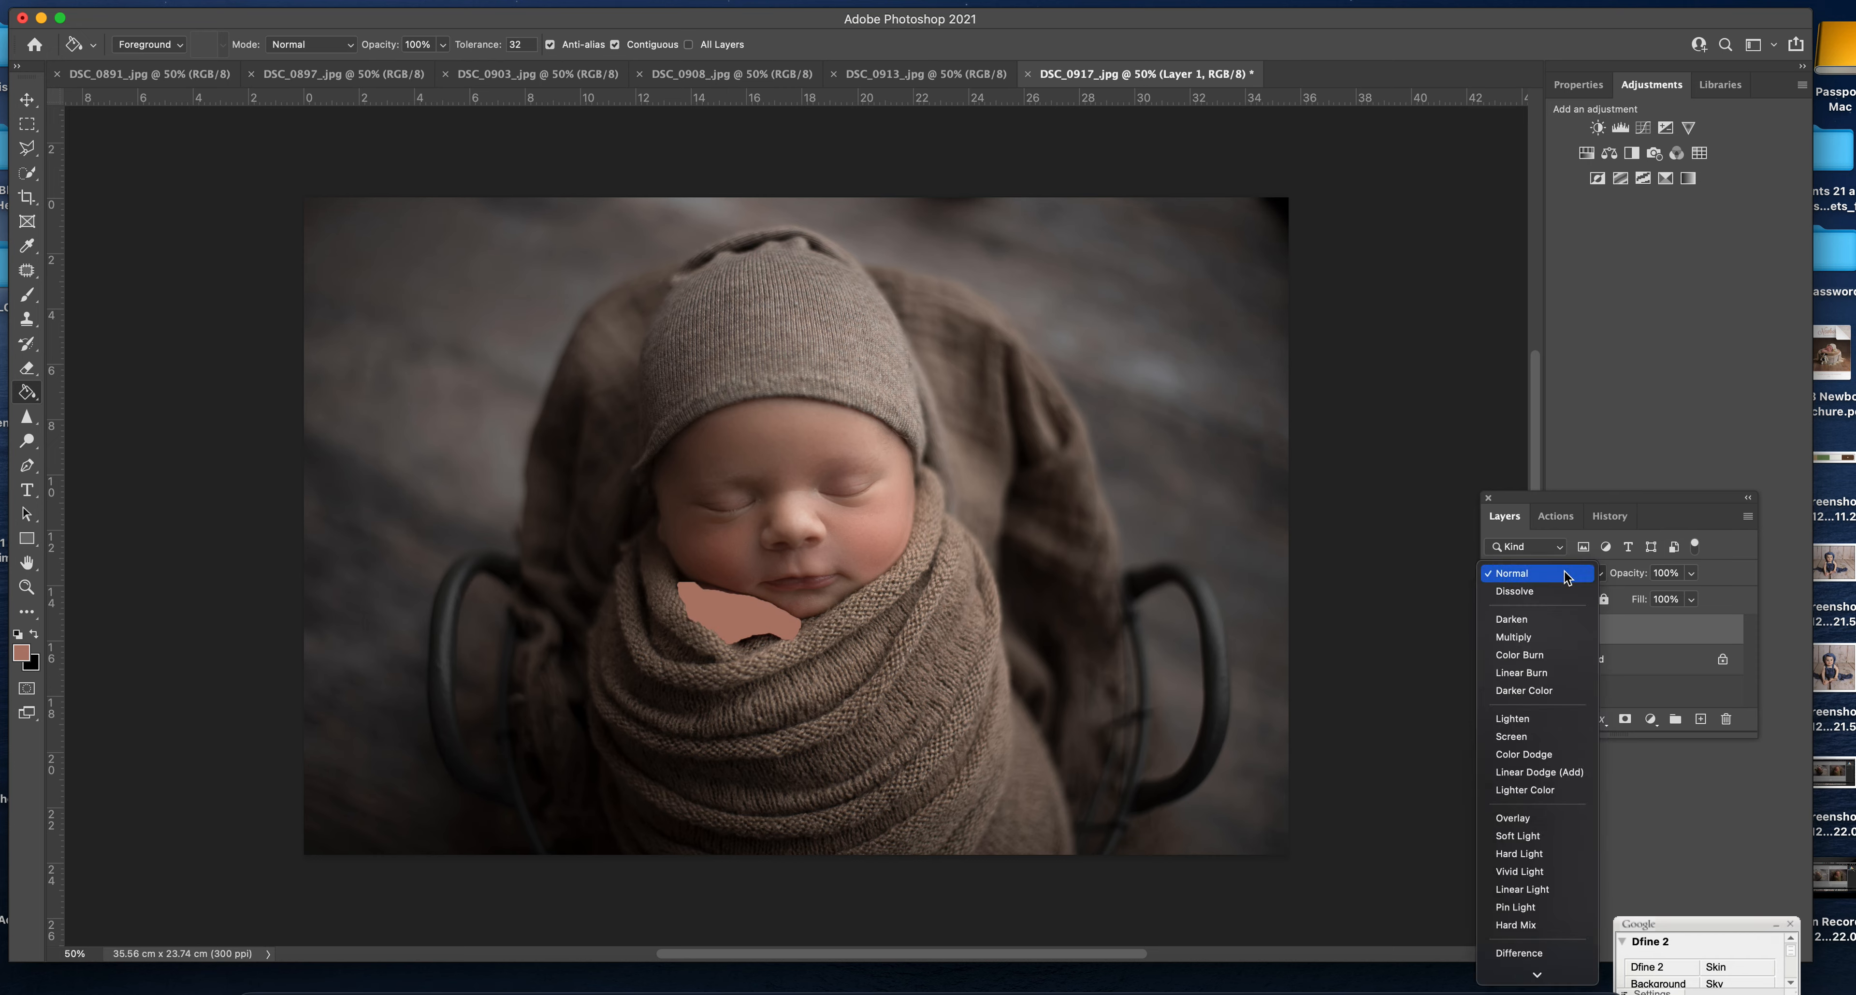
left_click(1557, 640)
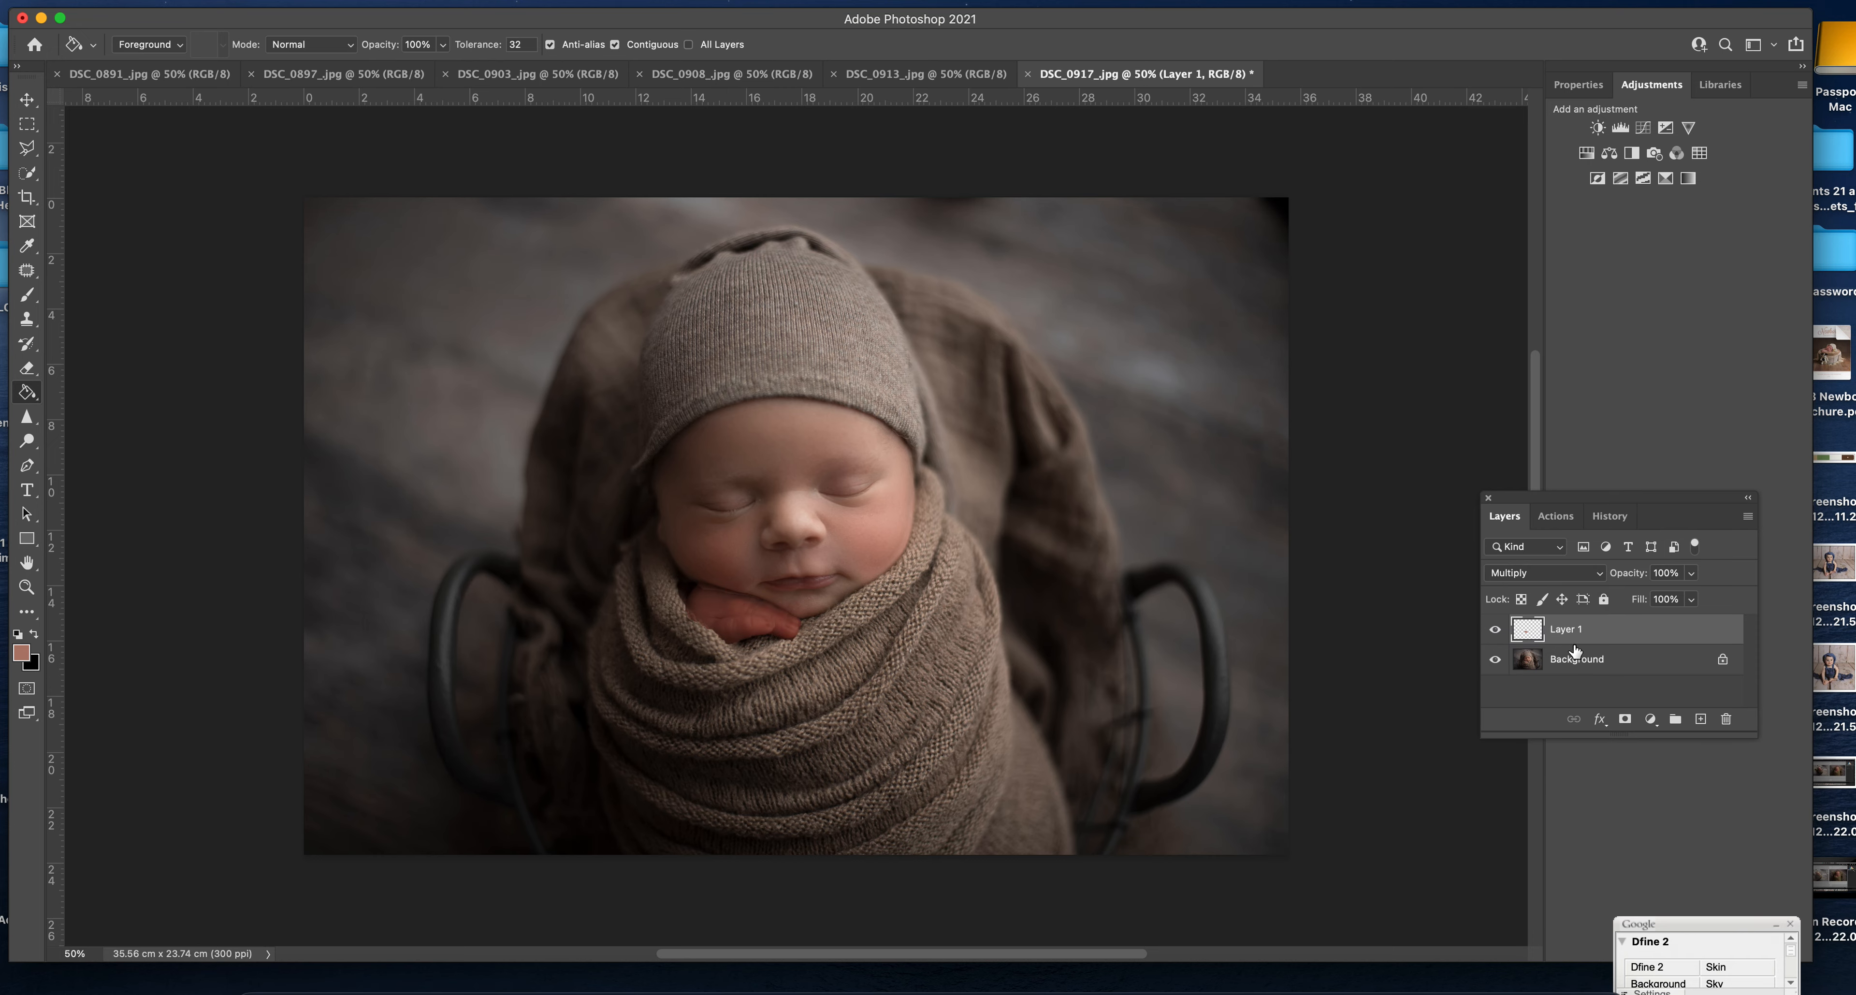
left_click(1691, 573)
left_click_drag(1689, 595, 1634, 598)
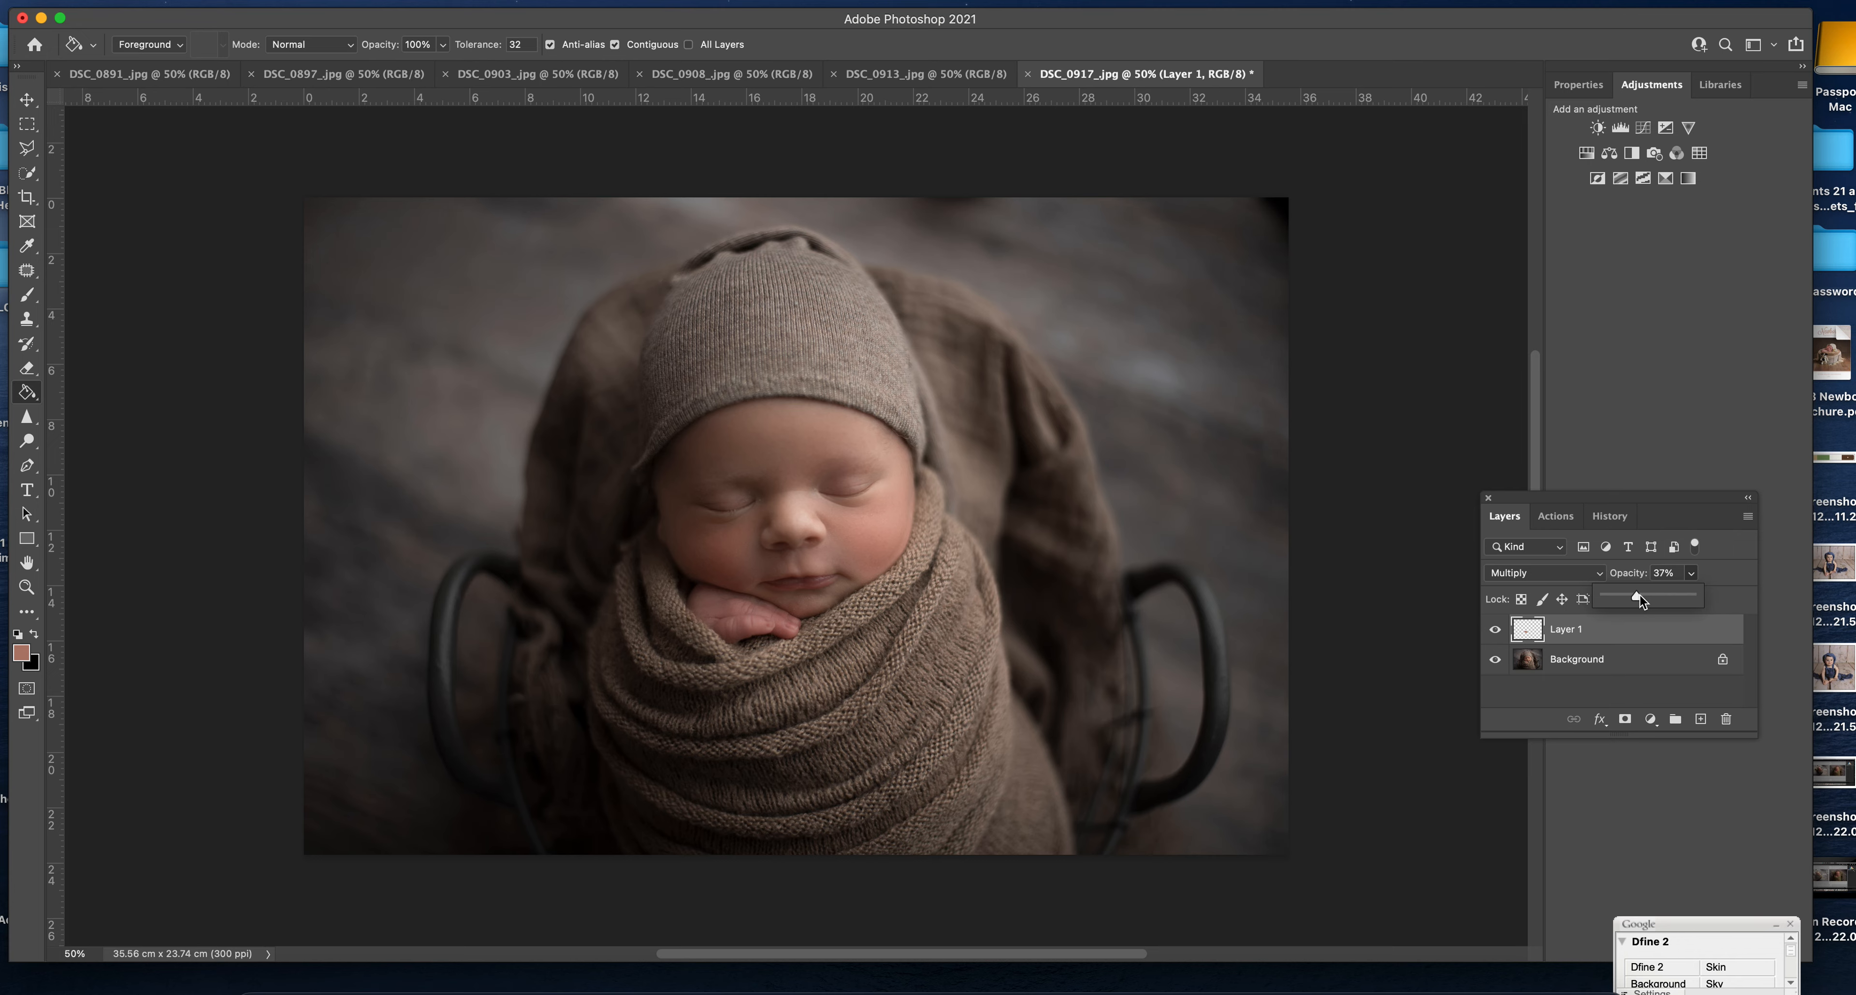
left_click_drag(1643, 596, 1643, 596)
left_click(1599, 633)
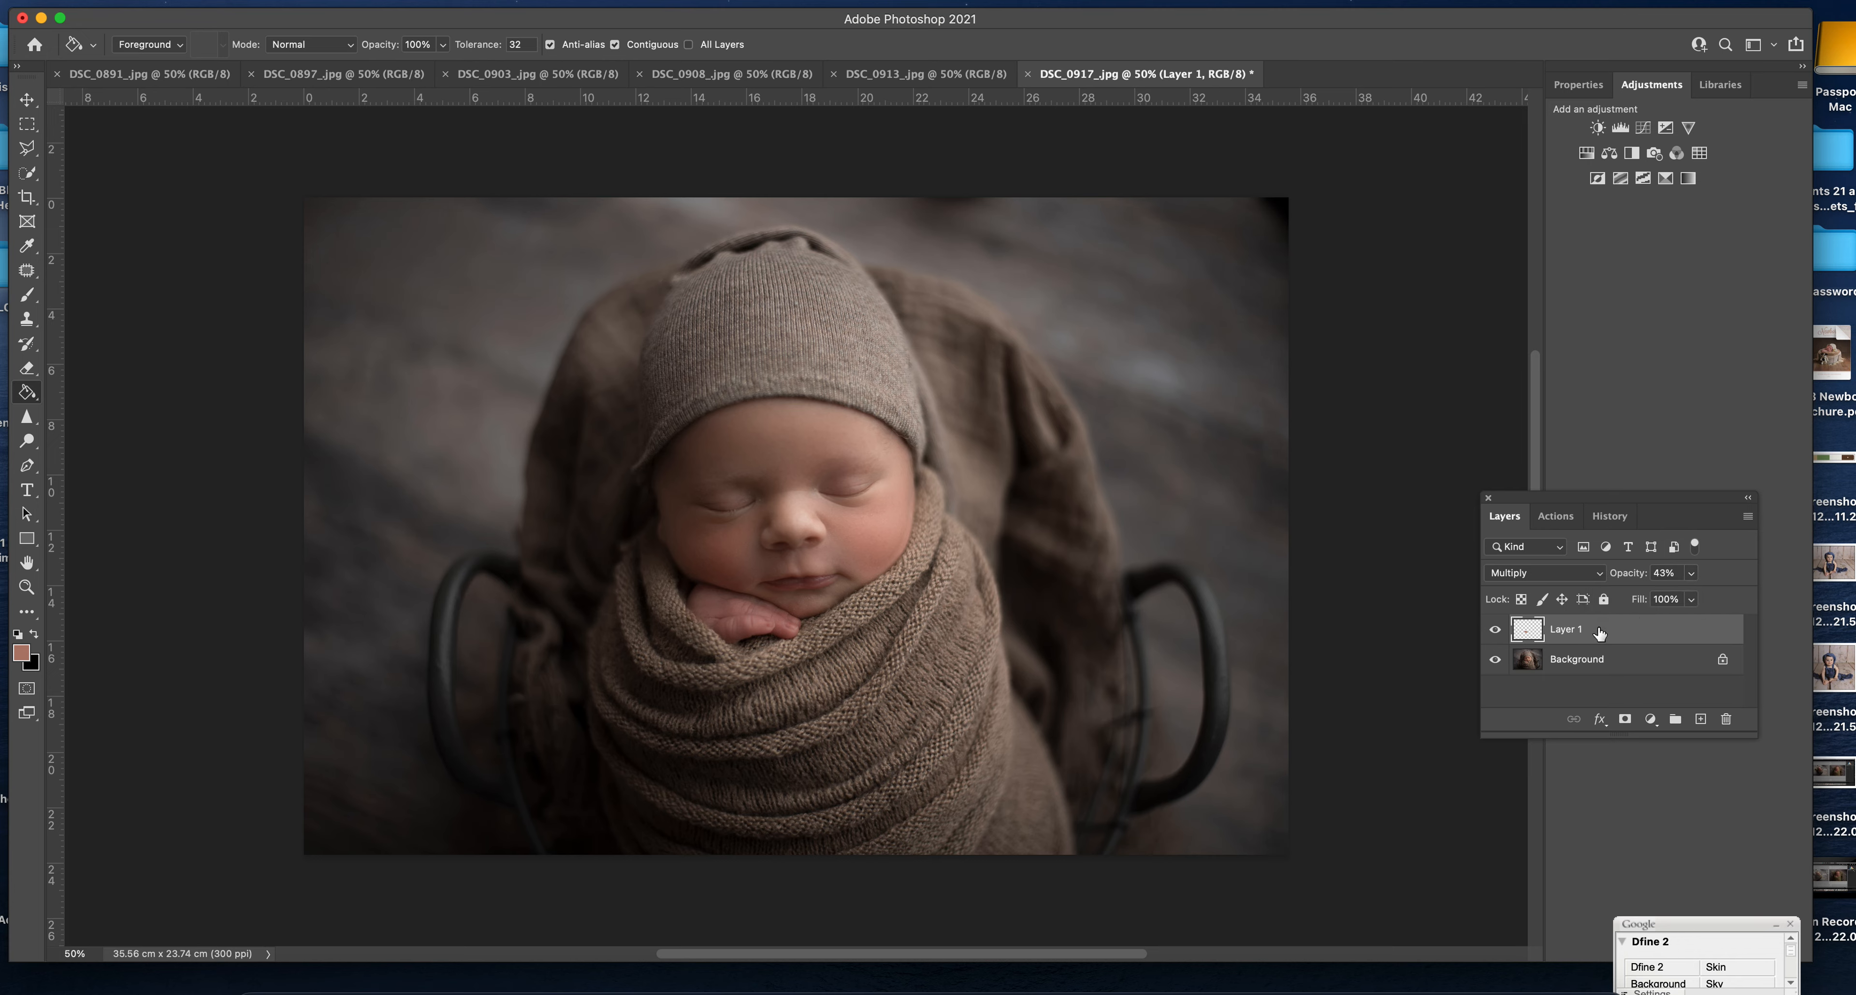
- Shift the hand fill layer's hue to +17 with Hue/Saturation and flatten the image
key("super+u")
left_click_drag(1545, 478, 1562, 482)
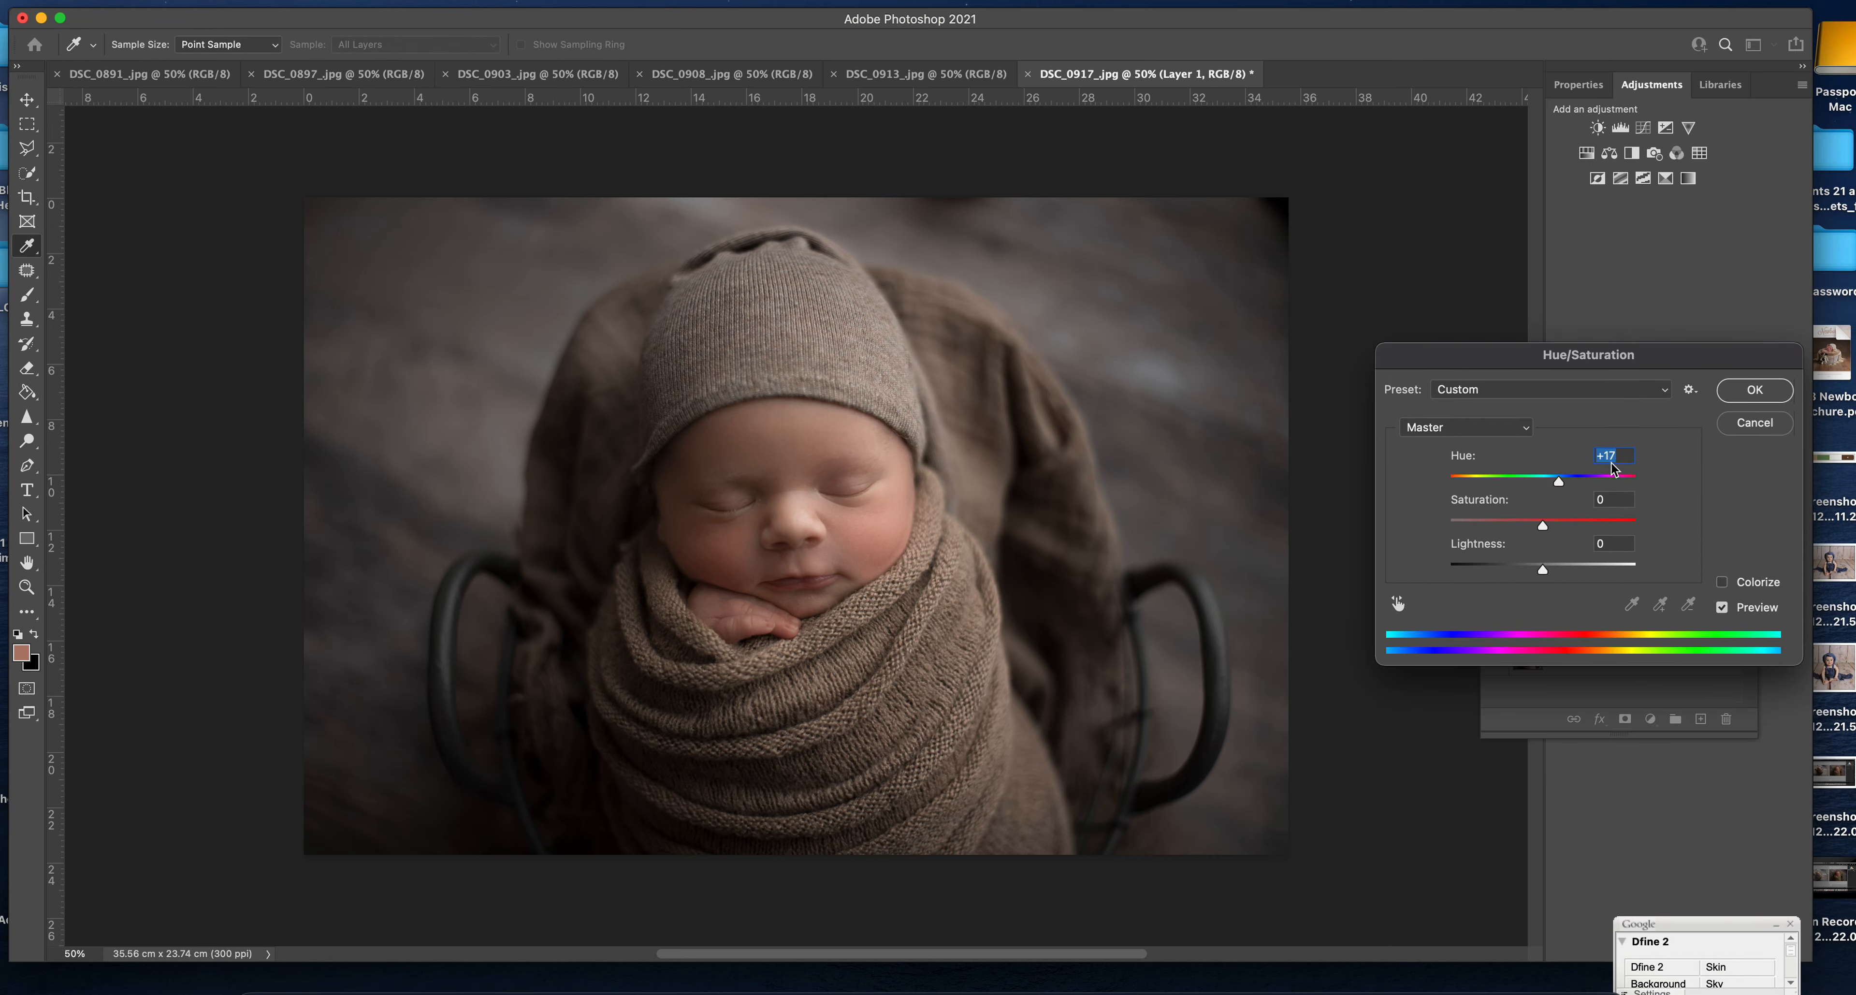
left_click(1754, 395)
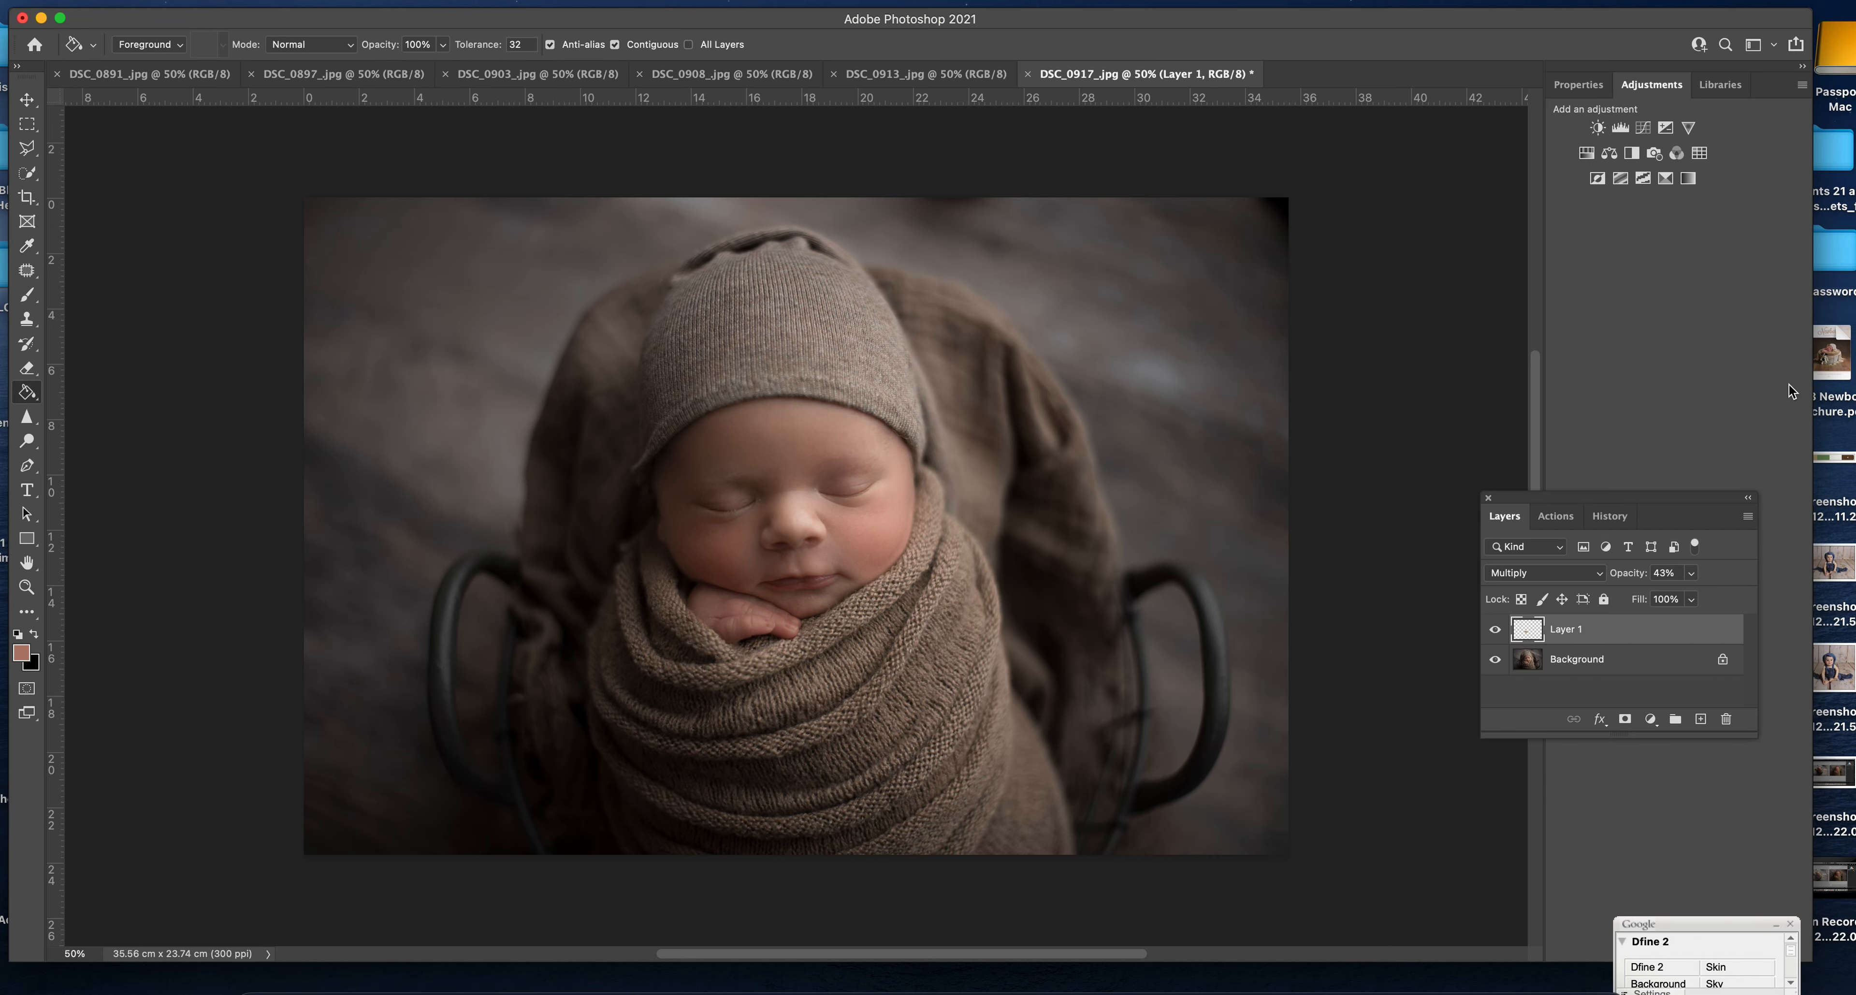
left_click(1748, 517)
left_click(1545, 883)
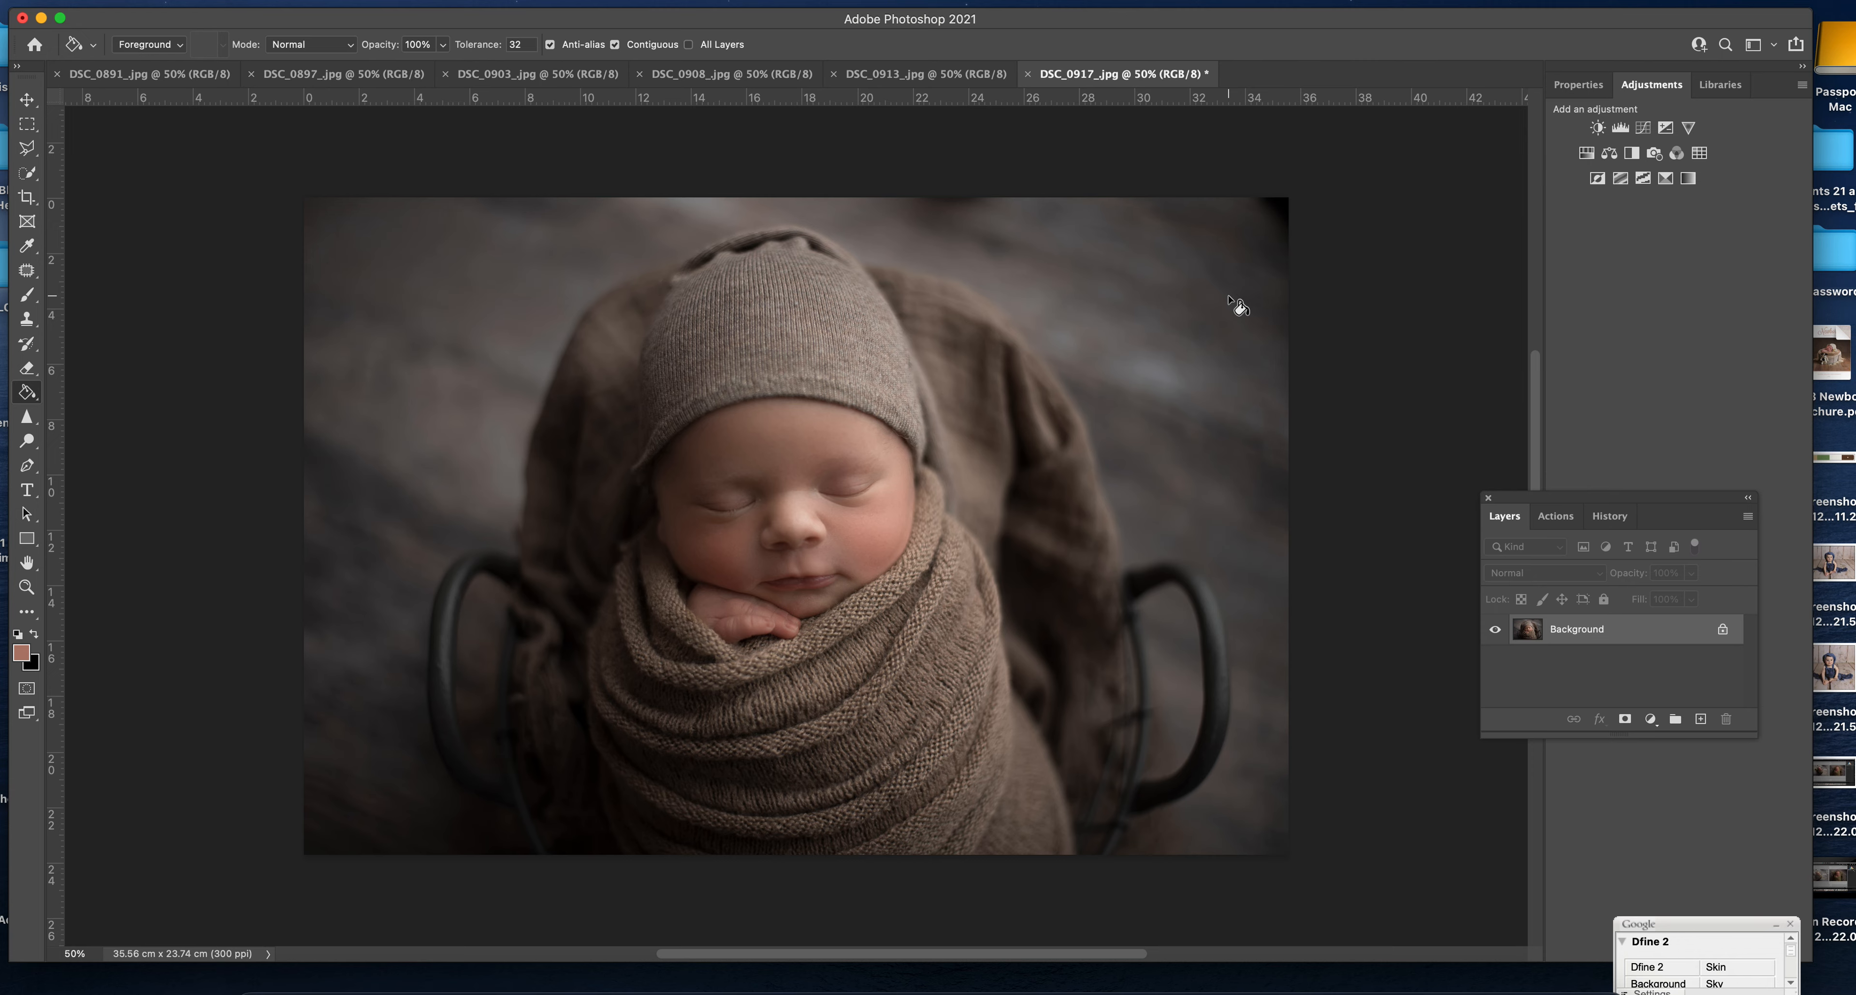
- Brighten the flattened image with Levels by setting the white input level to 234
key("super+l")
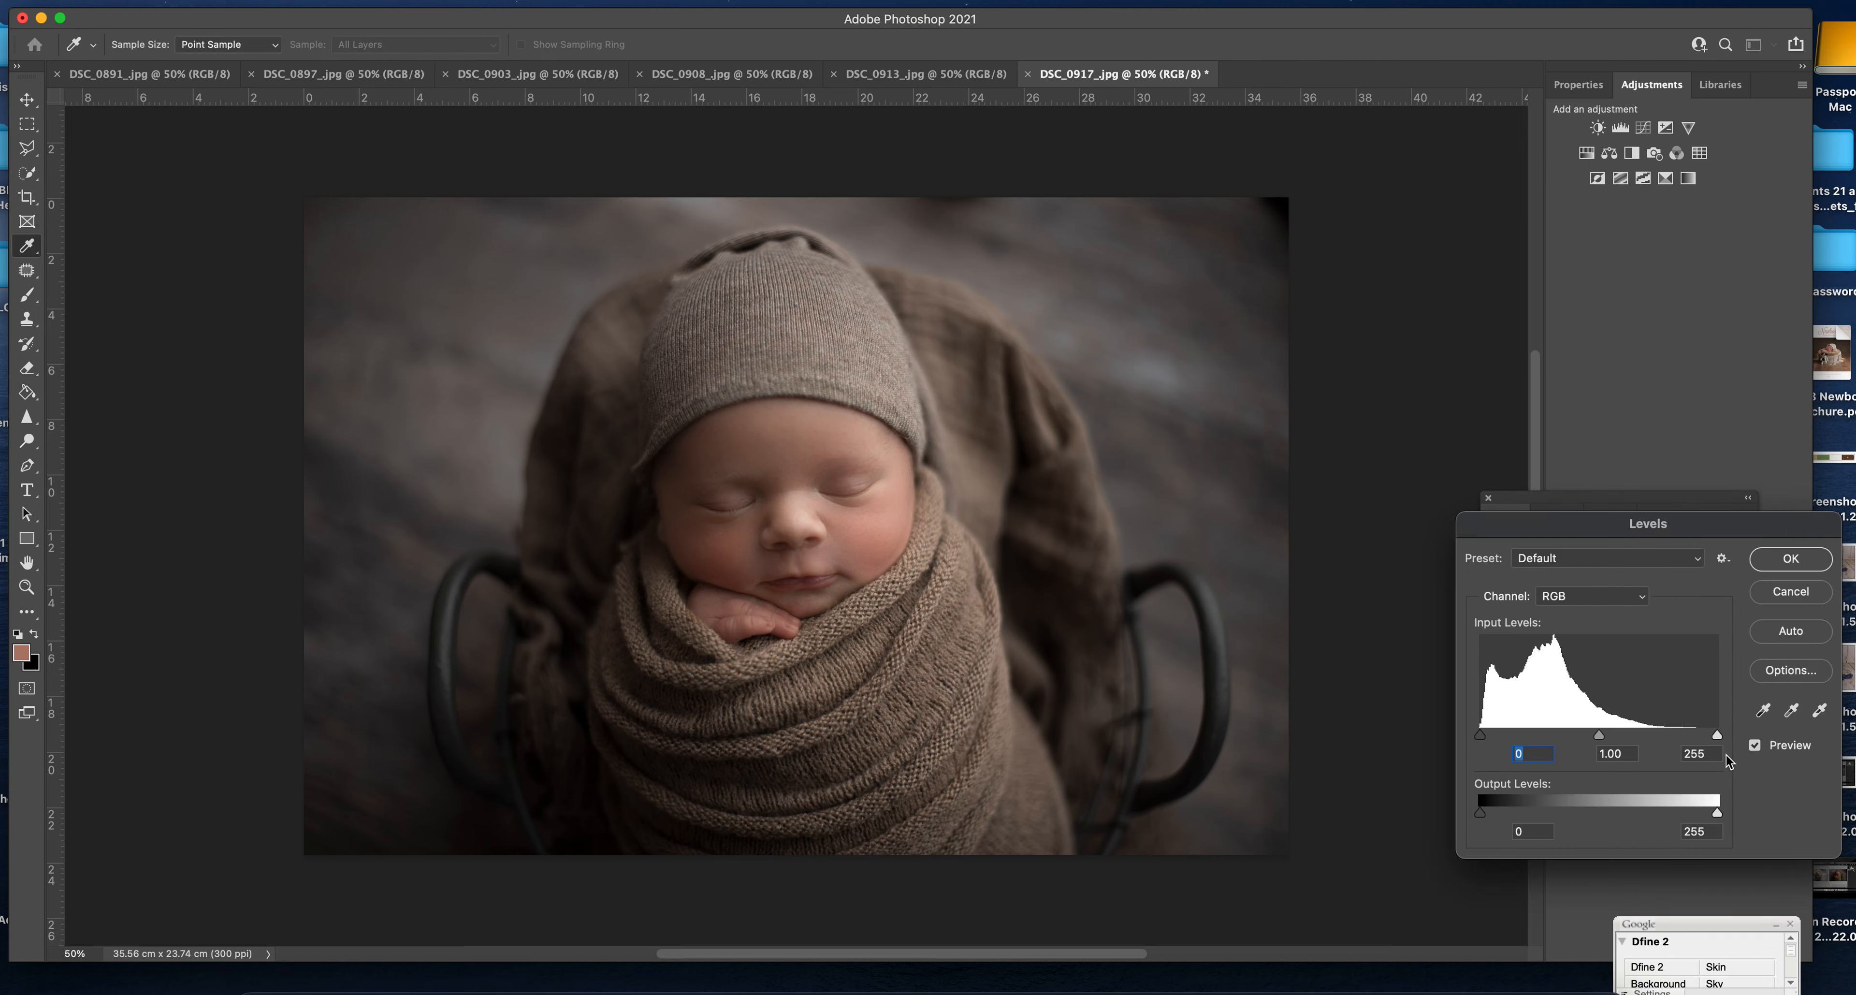
left_click_drag(1717, 735, 1682, 741)
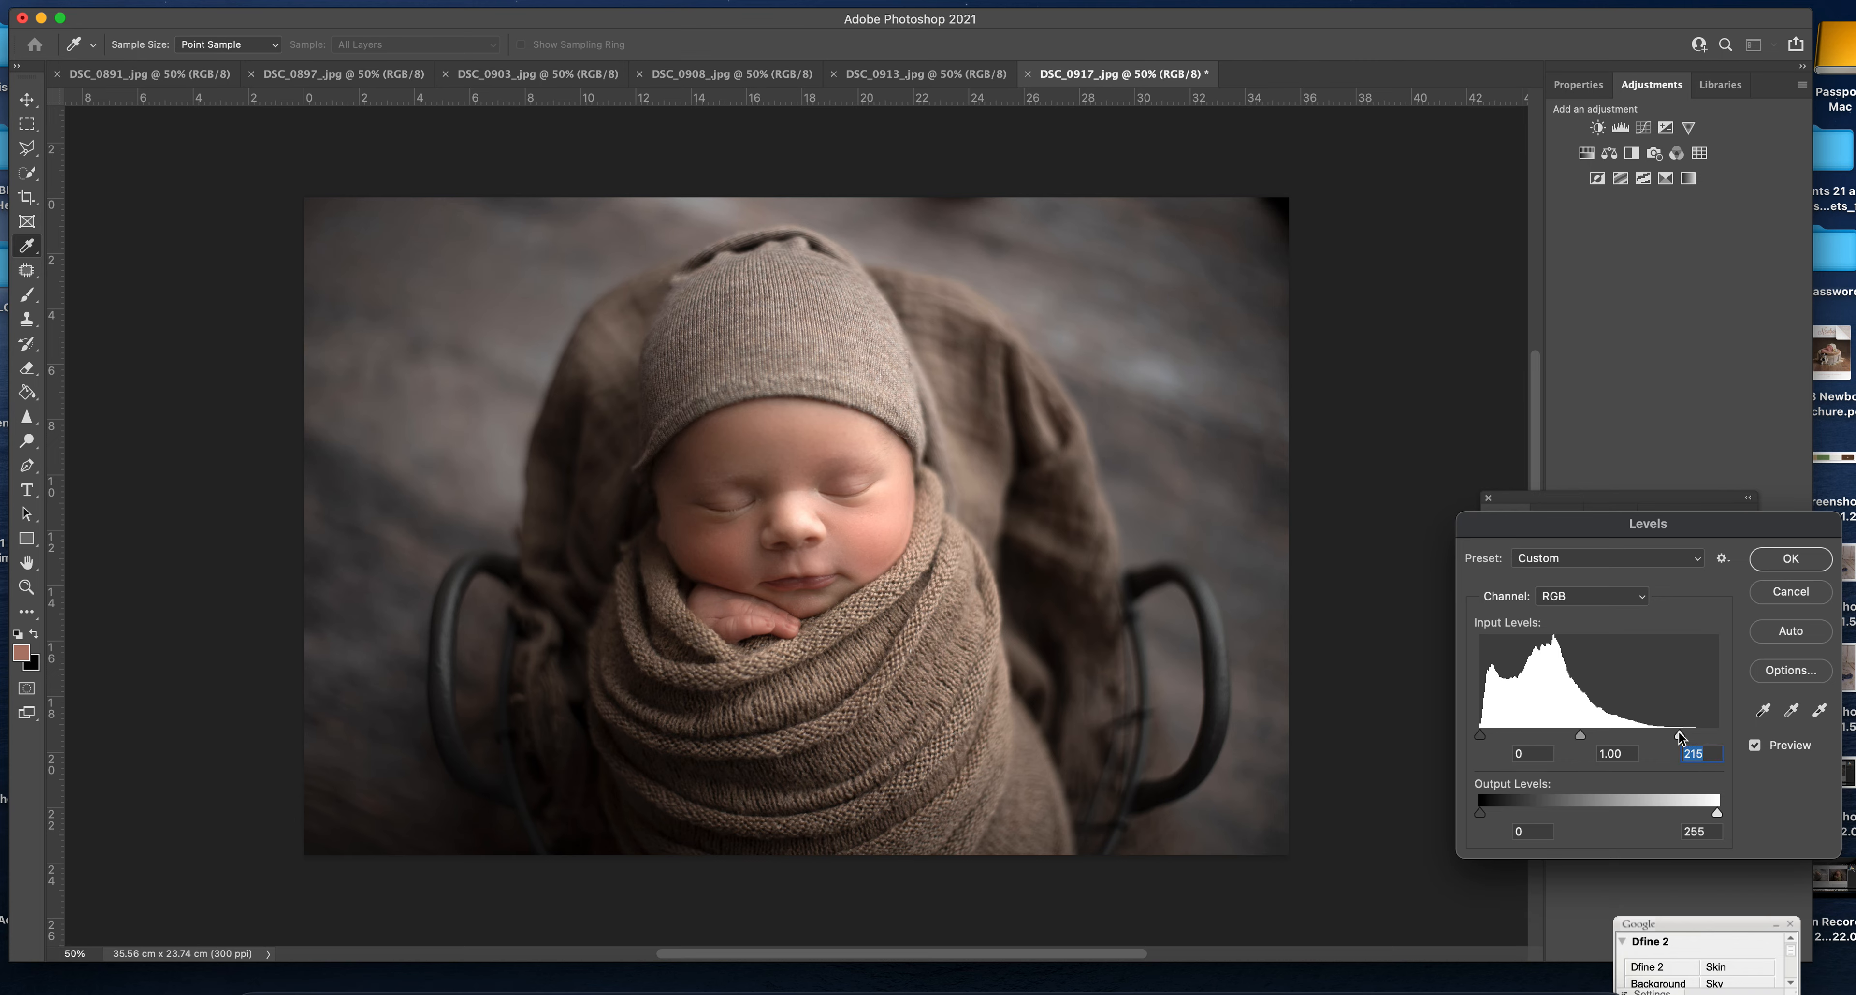
left_click_drag(1682, 737, 1707, 735)
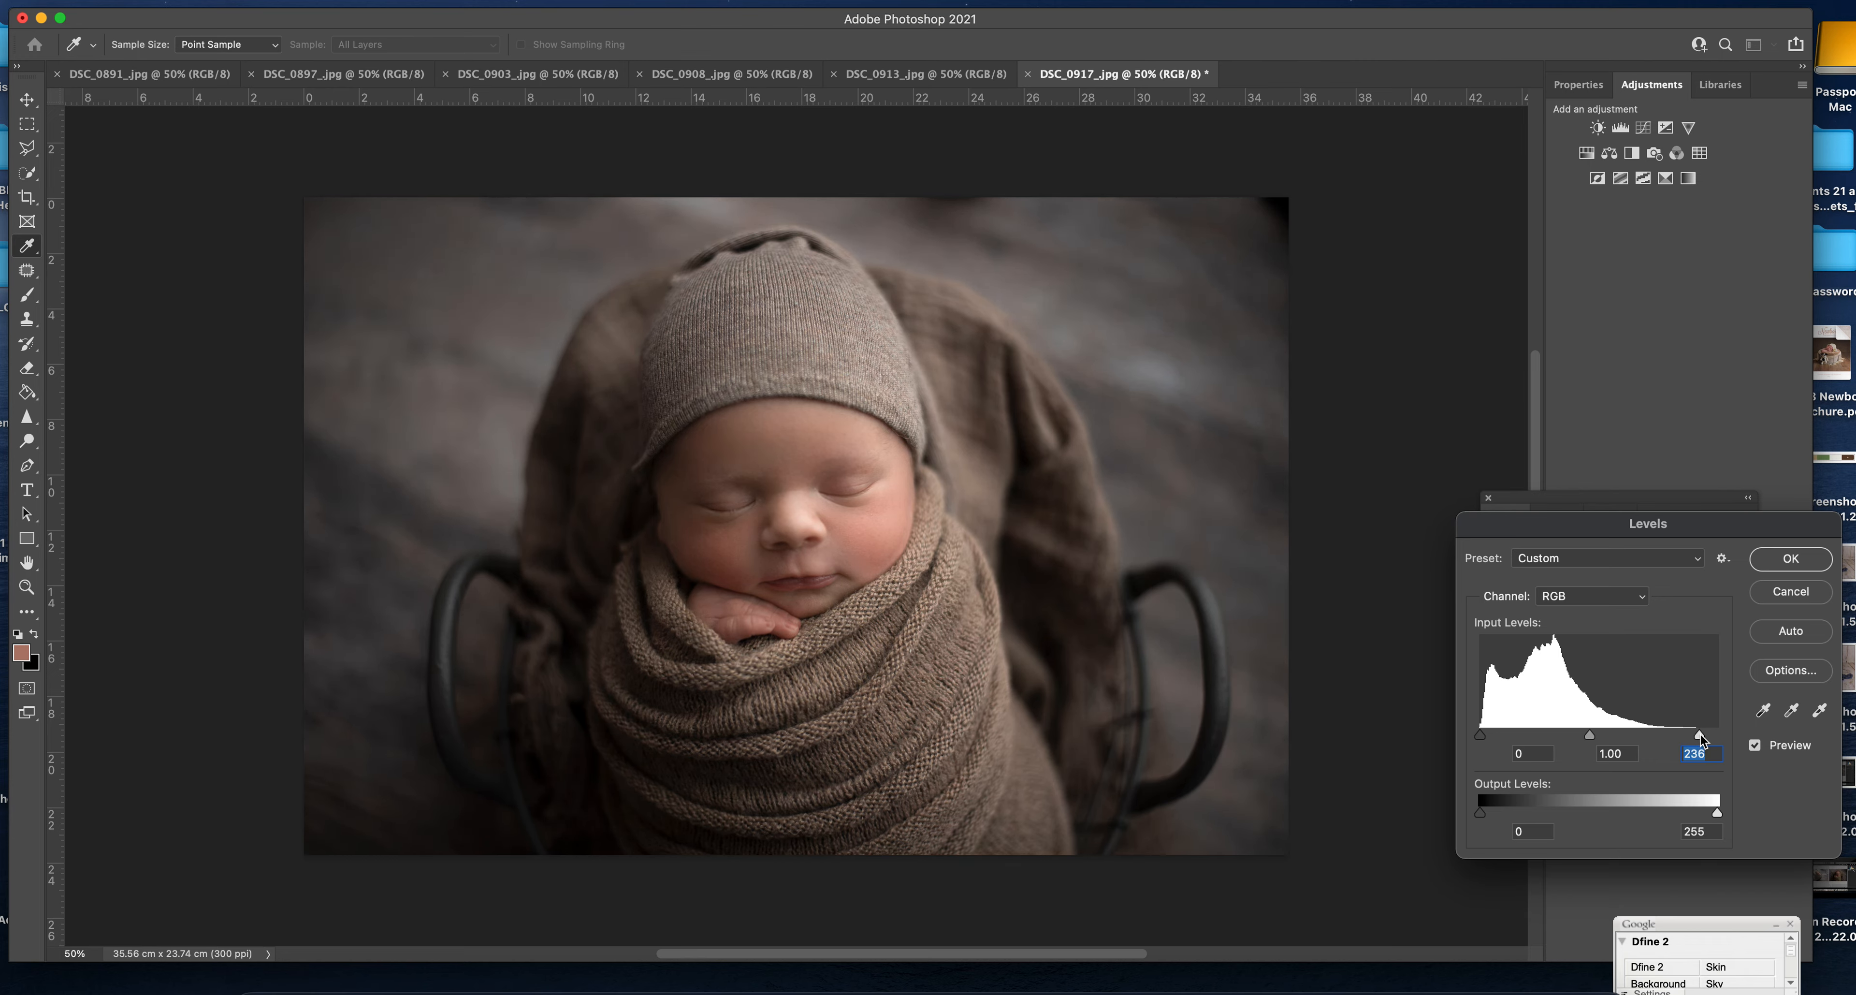
left_click_drag(1699, 735, 1700, 735)
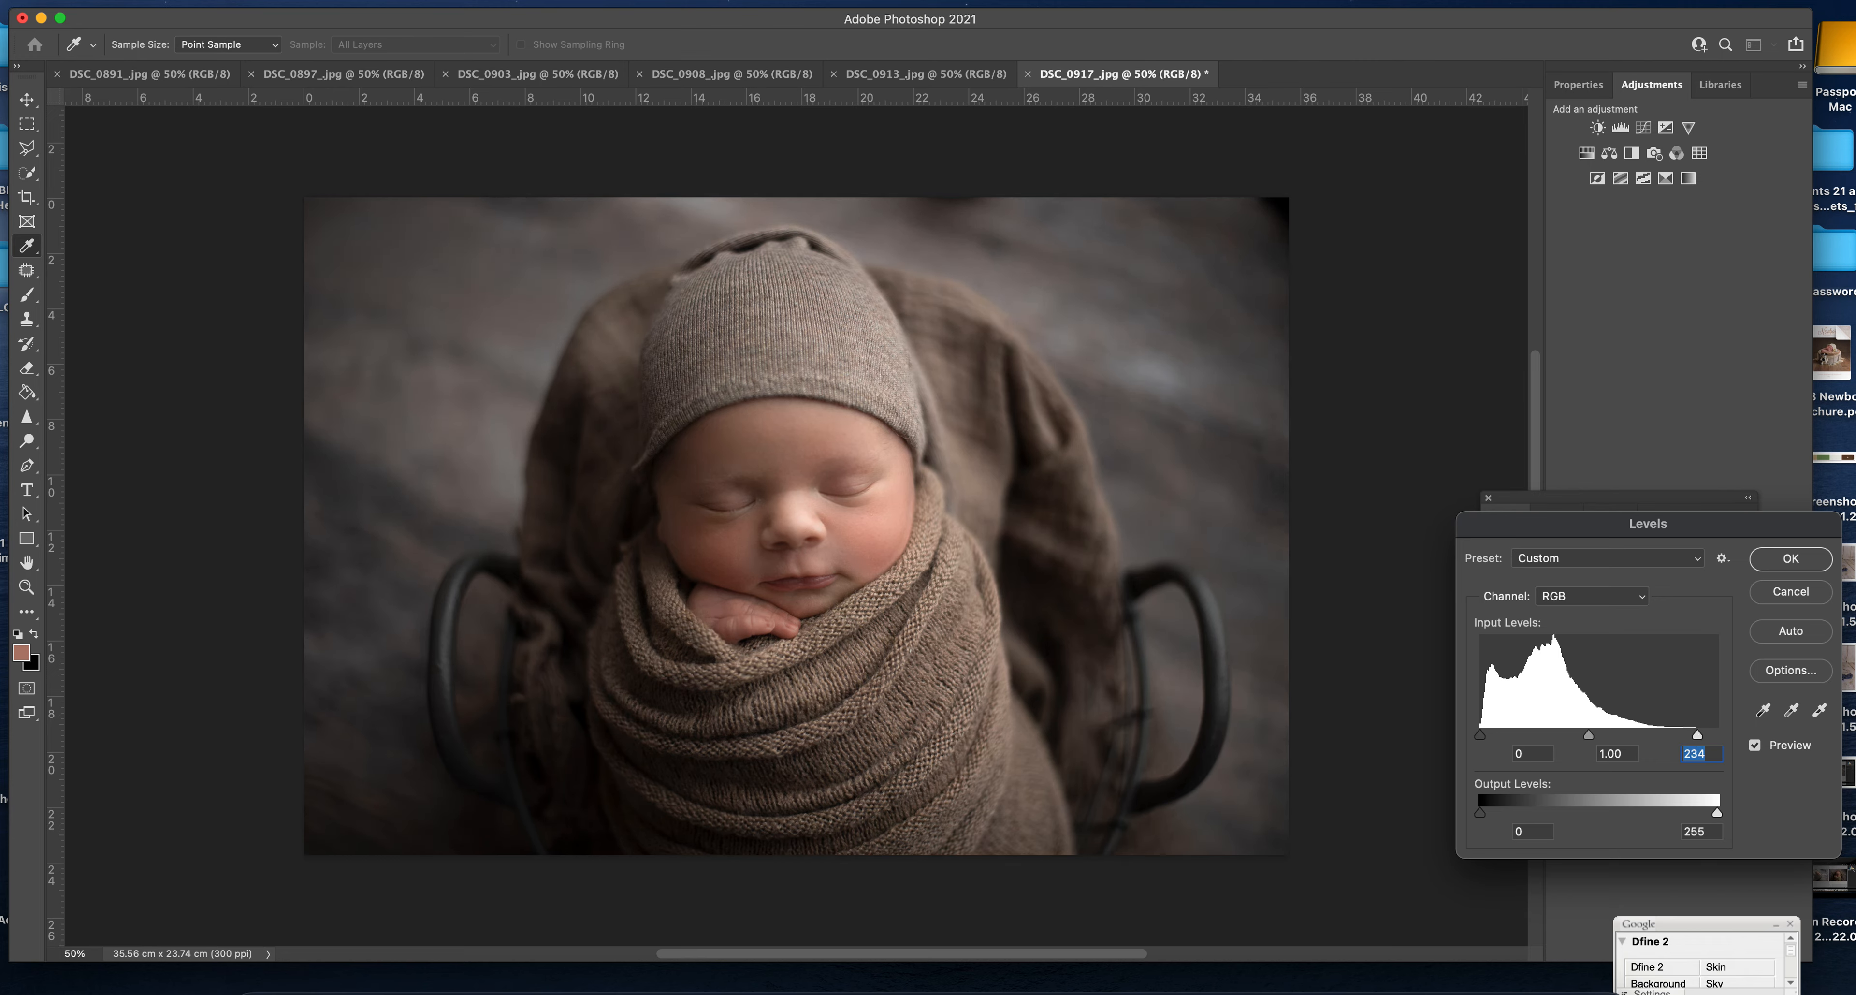
left_click(1817, 563)
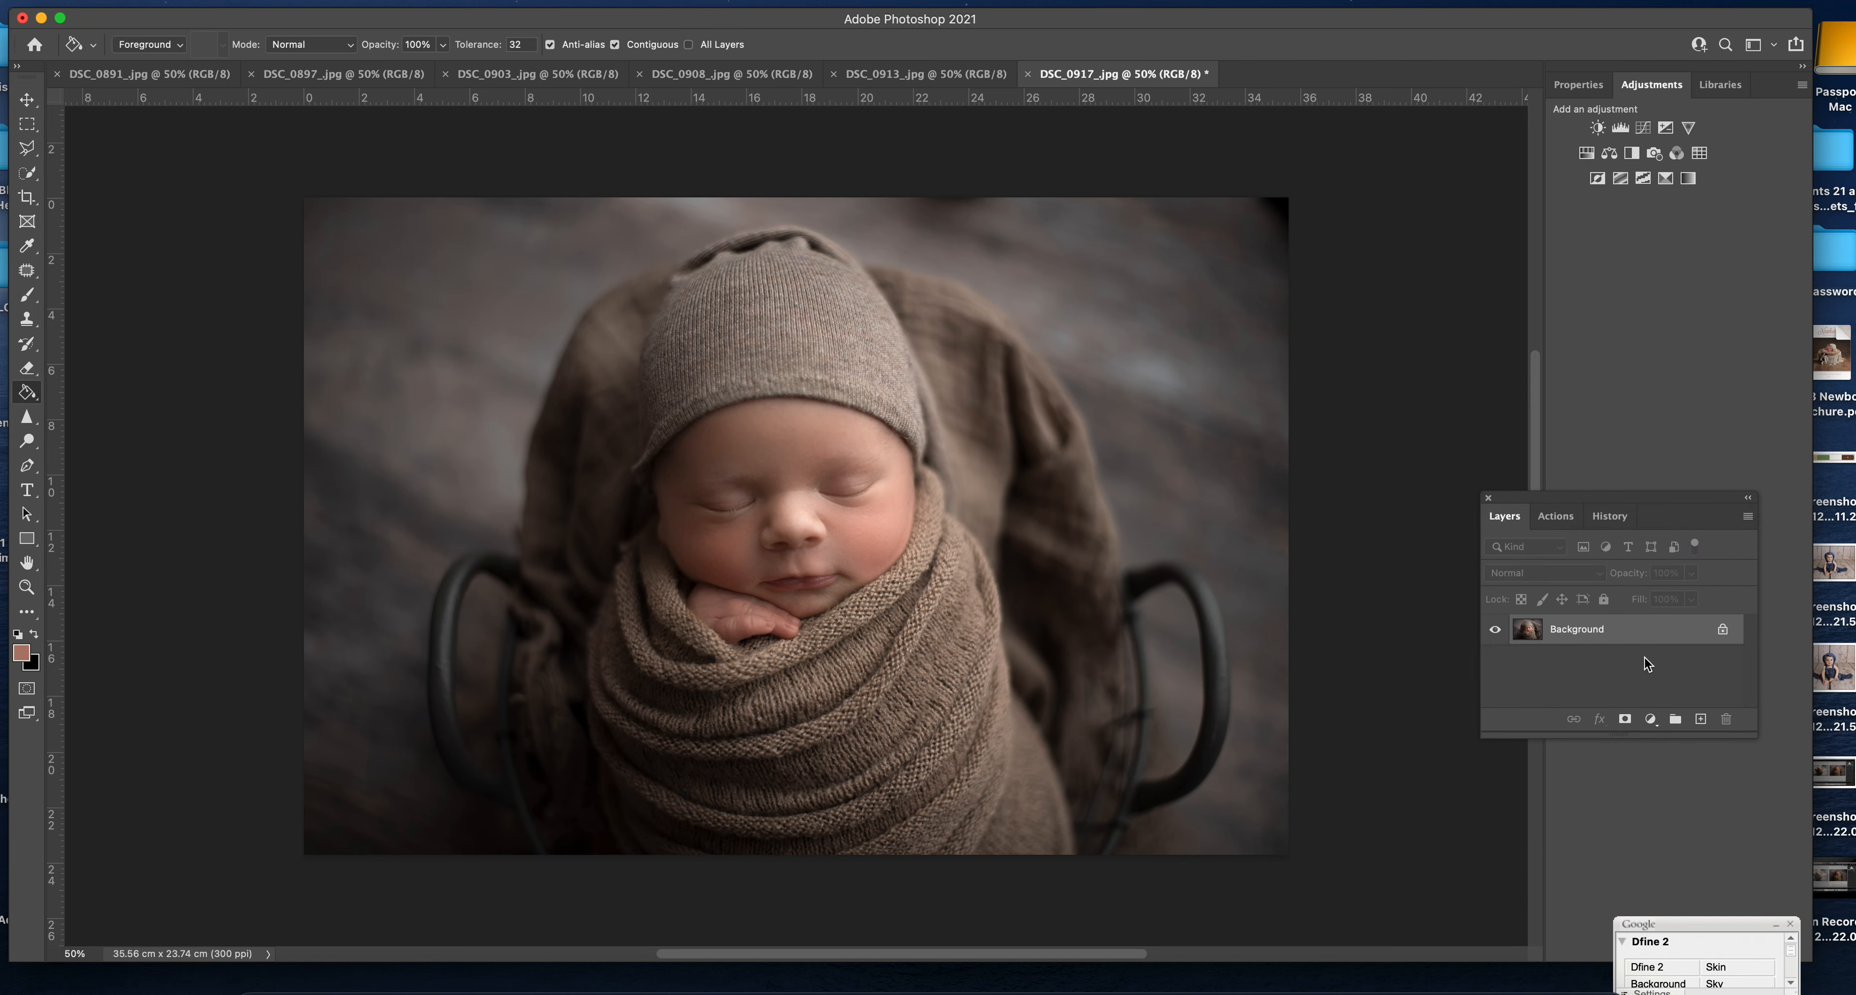
- Duplicate the background layer and open the Liquify filter on the copy
left_click_drag(1634, 631, 1705, 723)
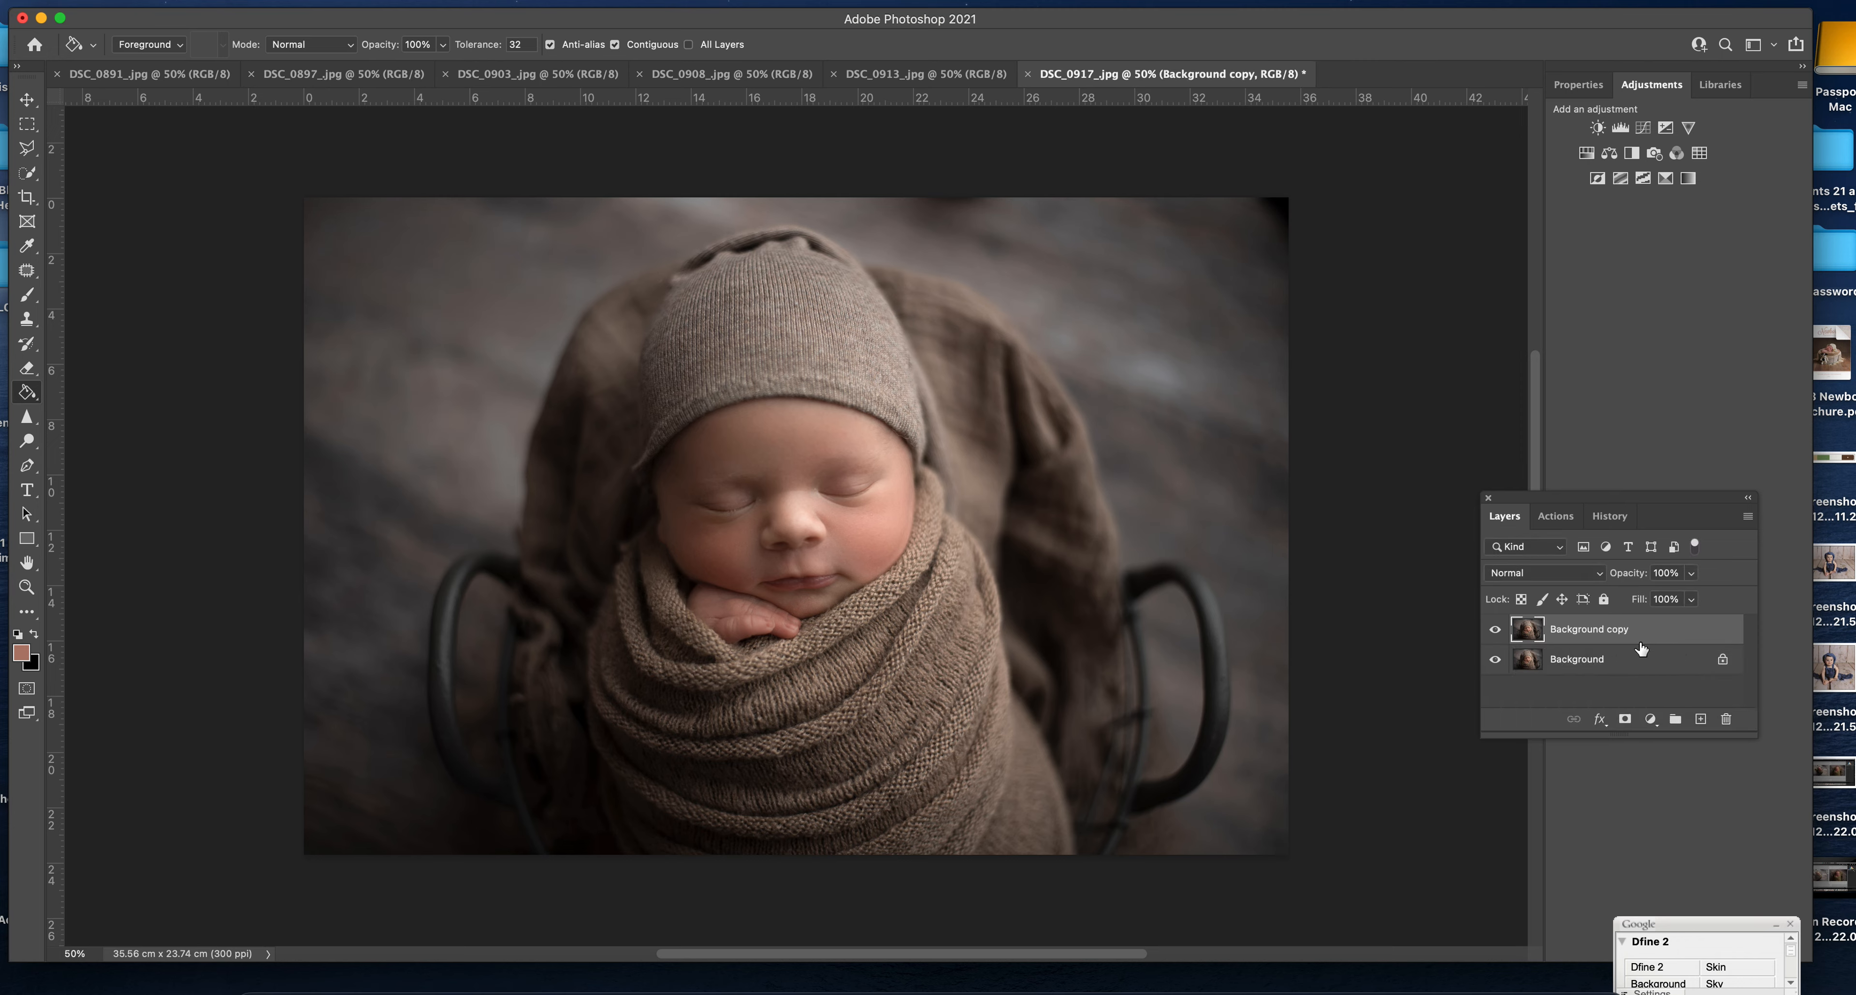
left_click(410, 0)
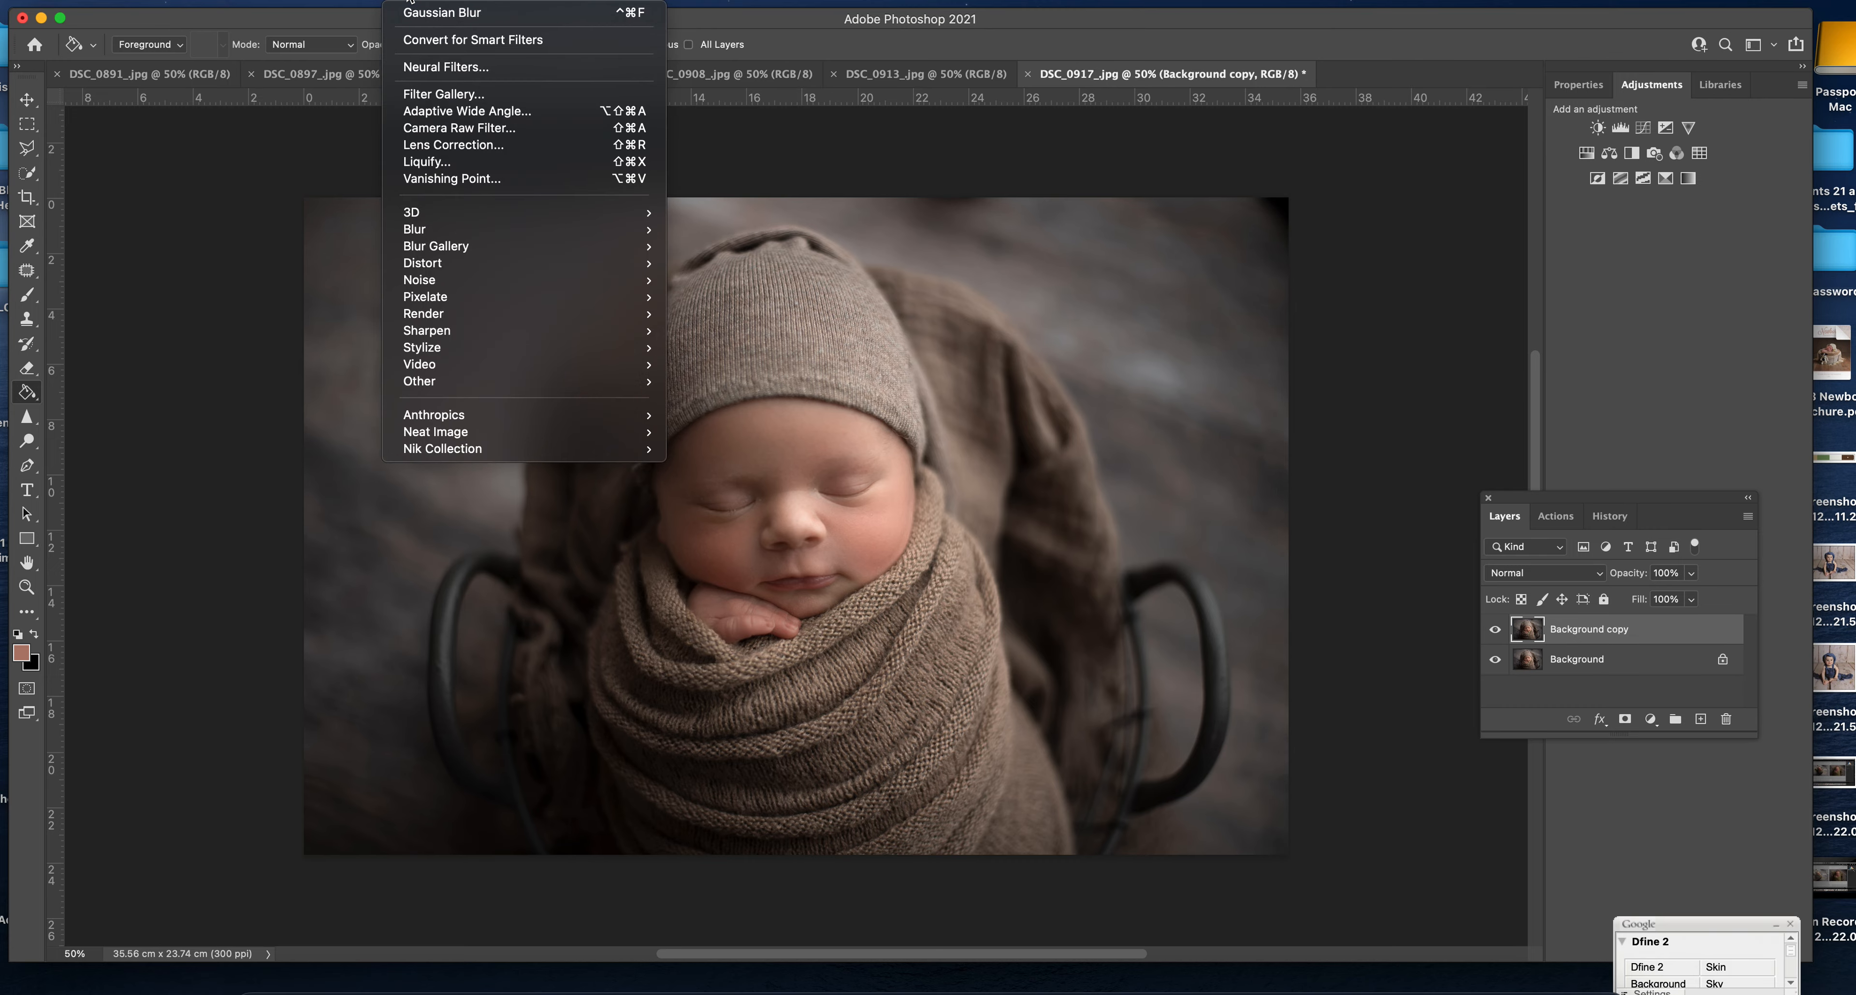
left_click(427, 163)
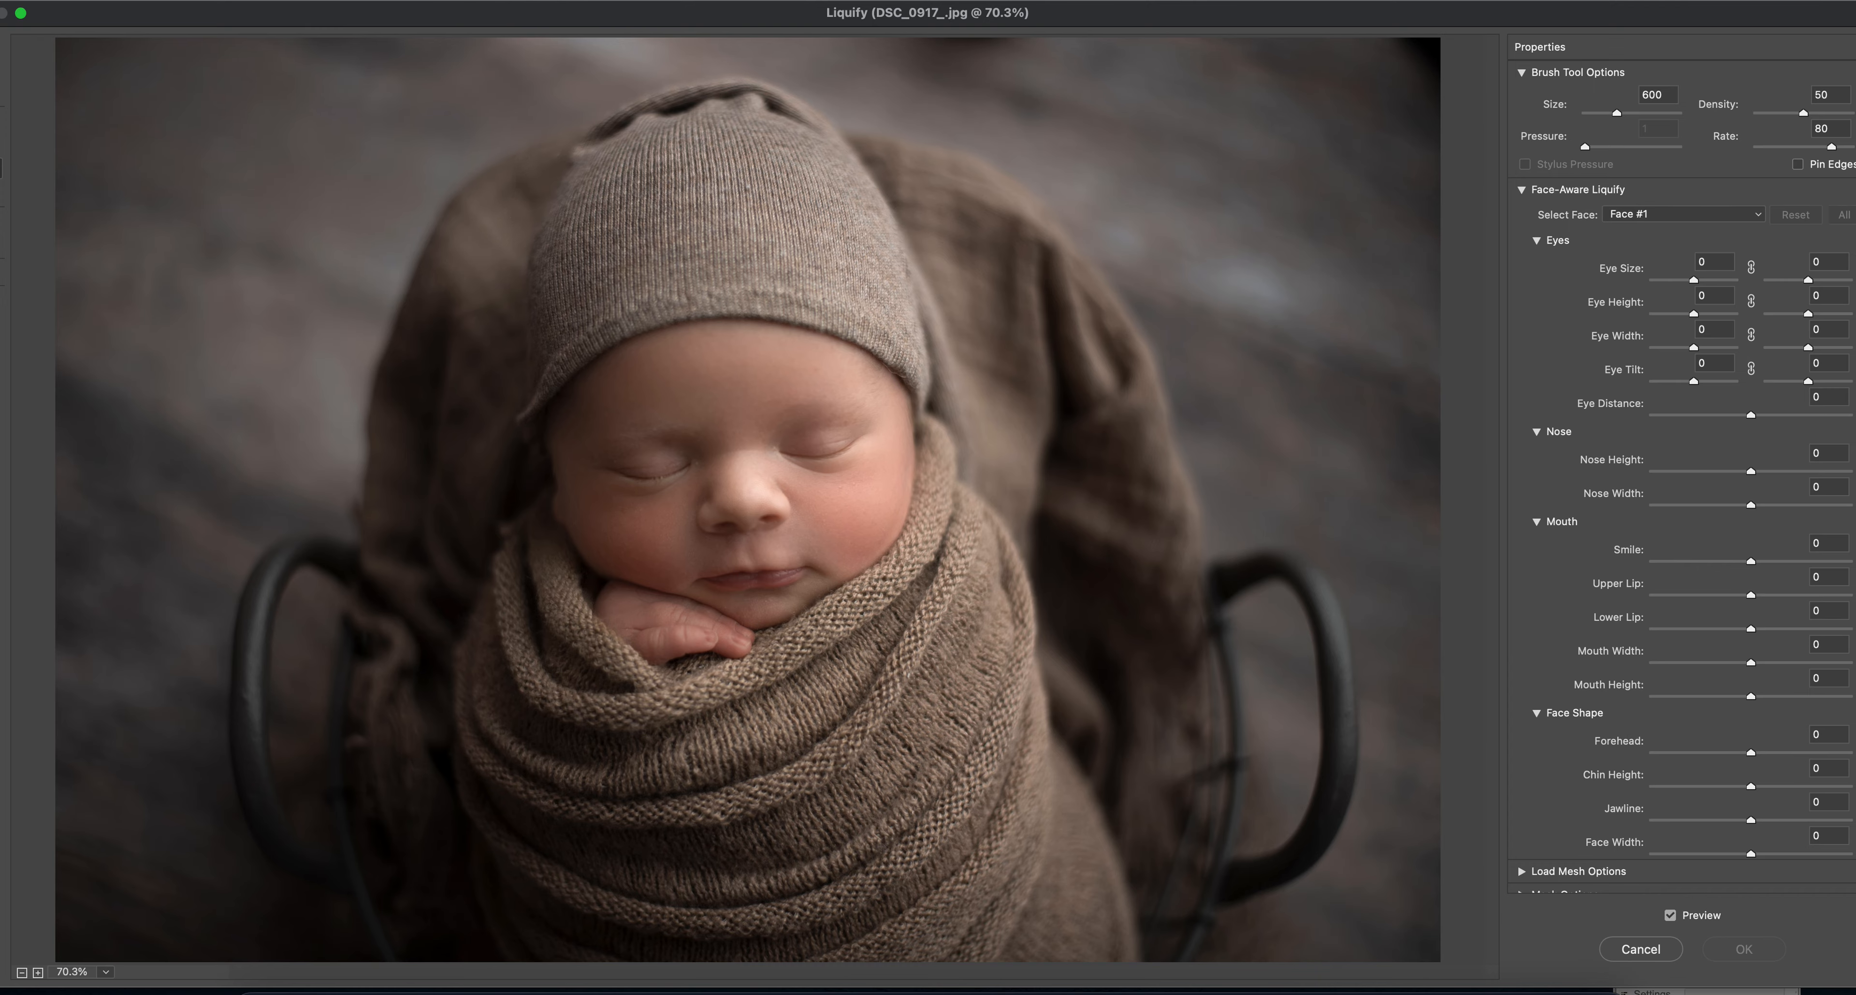
- Warp the knitted wrap's left side and folds slightly to the right with a large Forward Warp brush
key("bracketright")
key("bracketright")
key("bracketright")
key("bracketright")
key("bracketright")
left_click_drag(593, 774, 621, 778)
key("bracketleft")
key("bracketleft")
left_click_drag(775, 762, 799, 758)
left_click_drag(890, 681, 912, 676)
left_click_drag(993, 630, 1003, 629)
- Vary the Forward Warp brush size between 500 and 1400 to slim the wrap's outline further, finishing with a smaller brush
key("bracketleft")
key("bracketleft")
key("bracketleft")
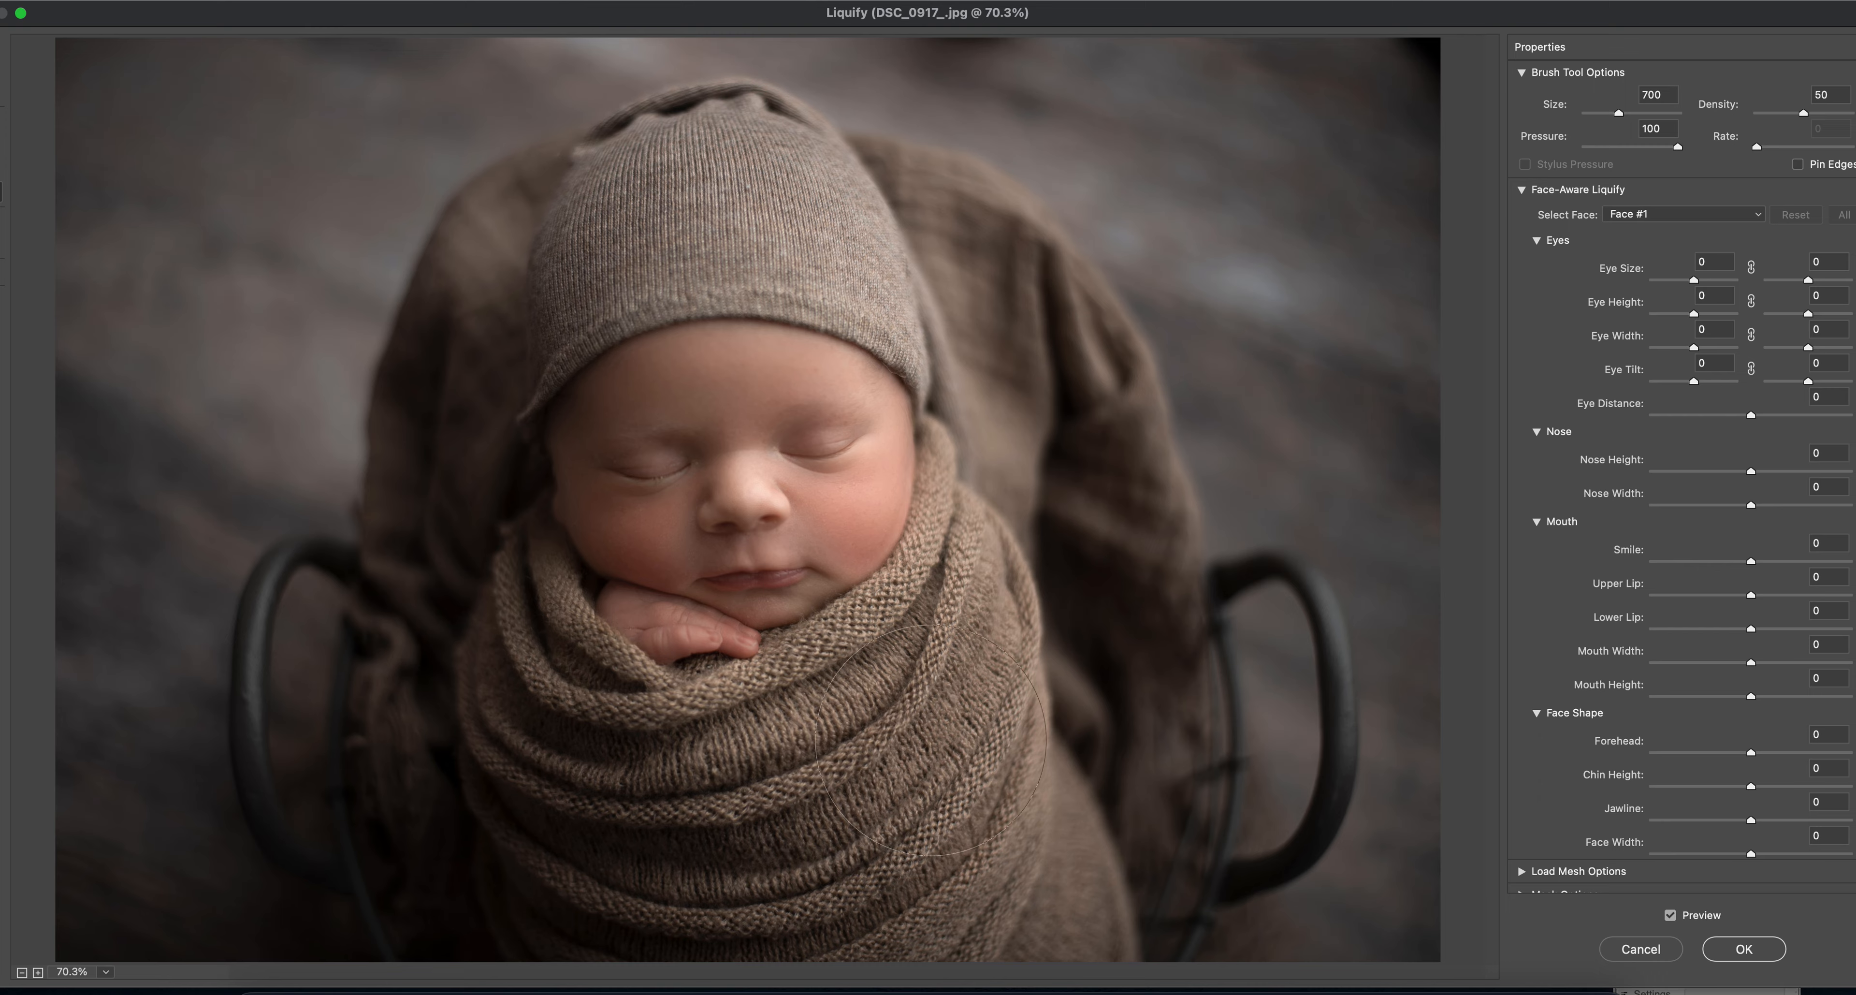
key("bracketleft")
key("bracketleft")
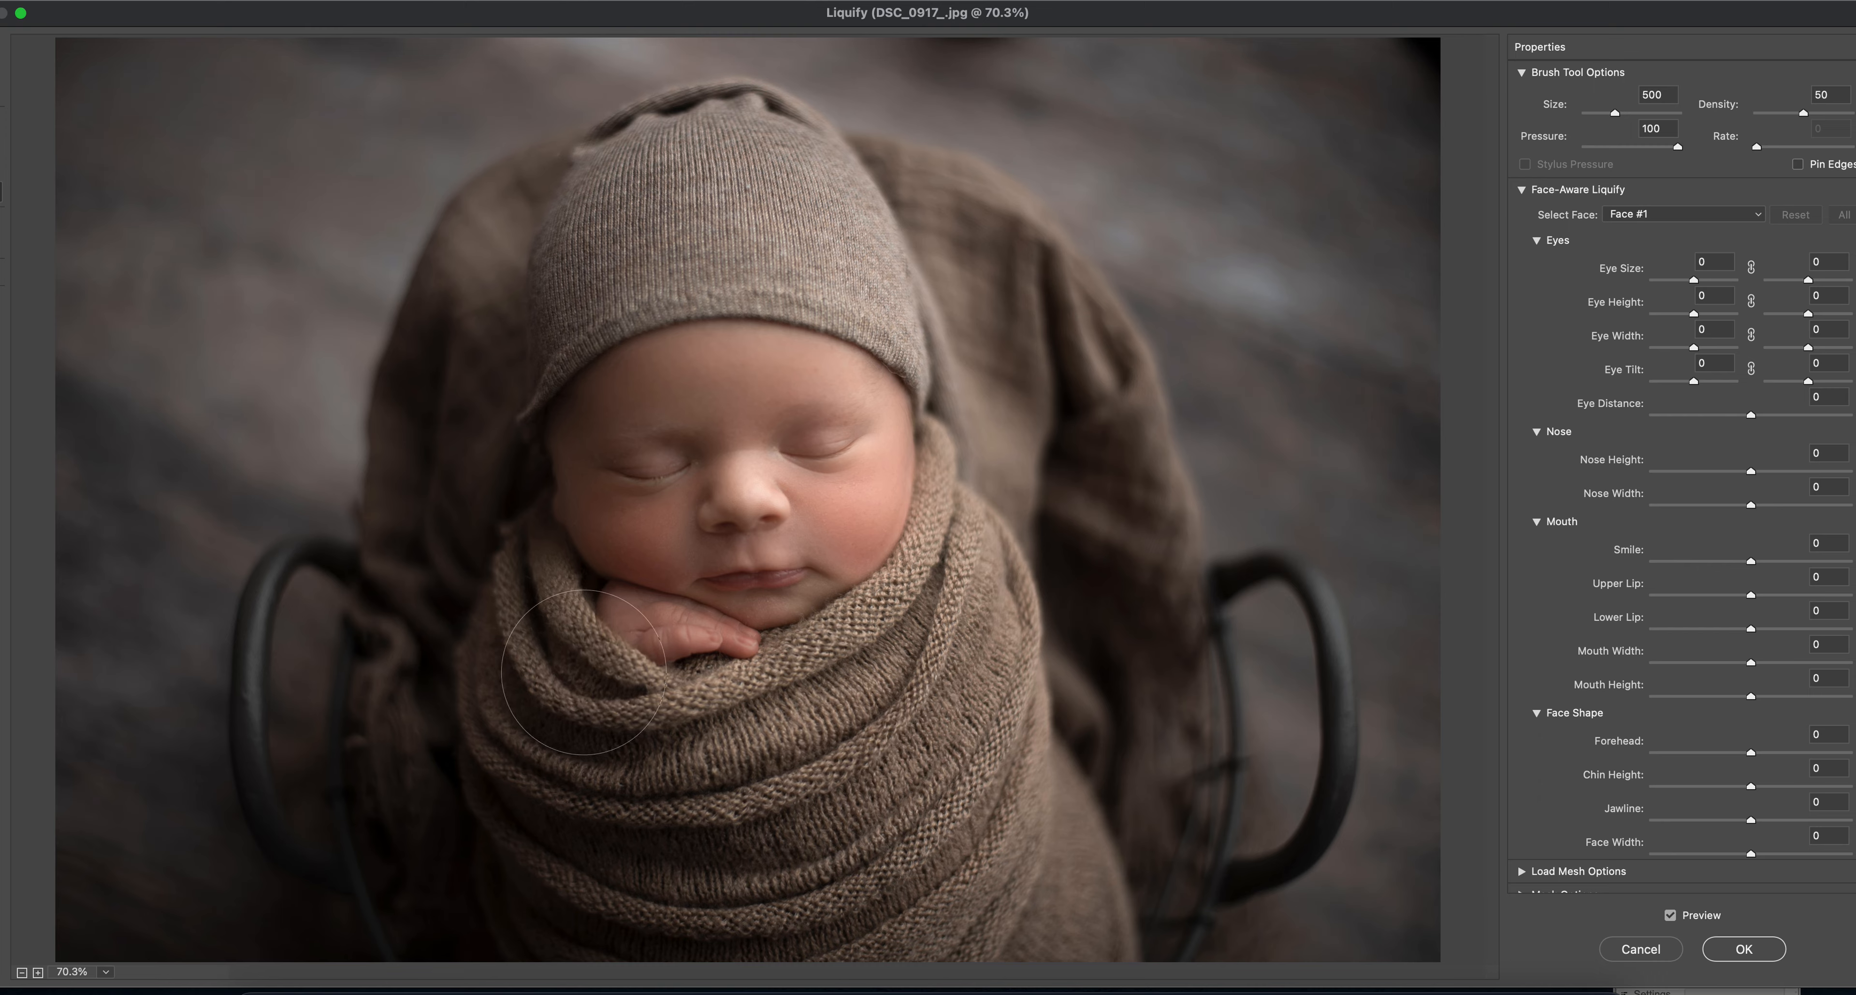
key("bracketright")
key("bracketright")
key("bracketright")
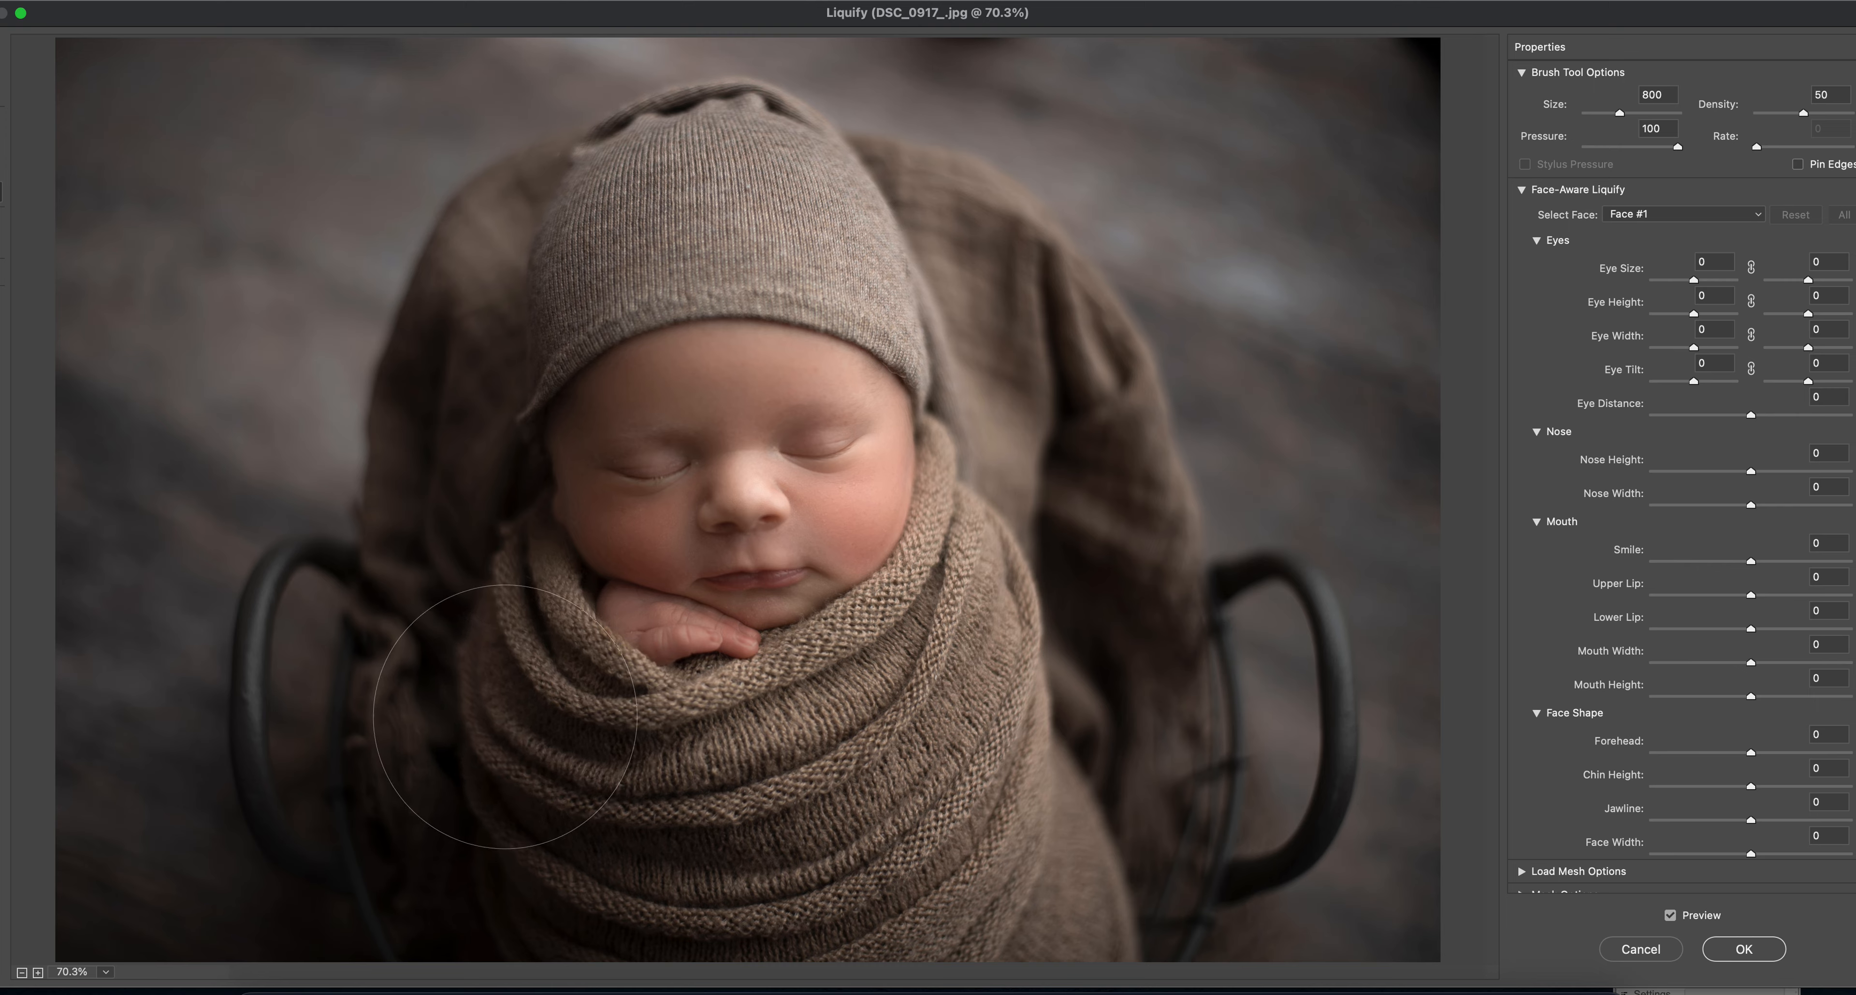
key("bracketright")
key("bracketright")
key("bracketright")
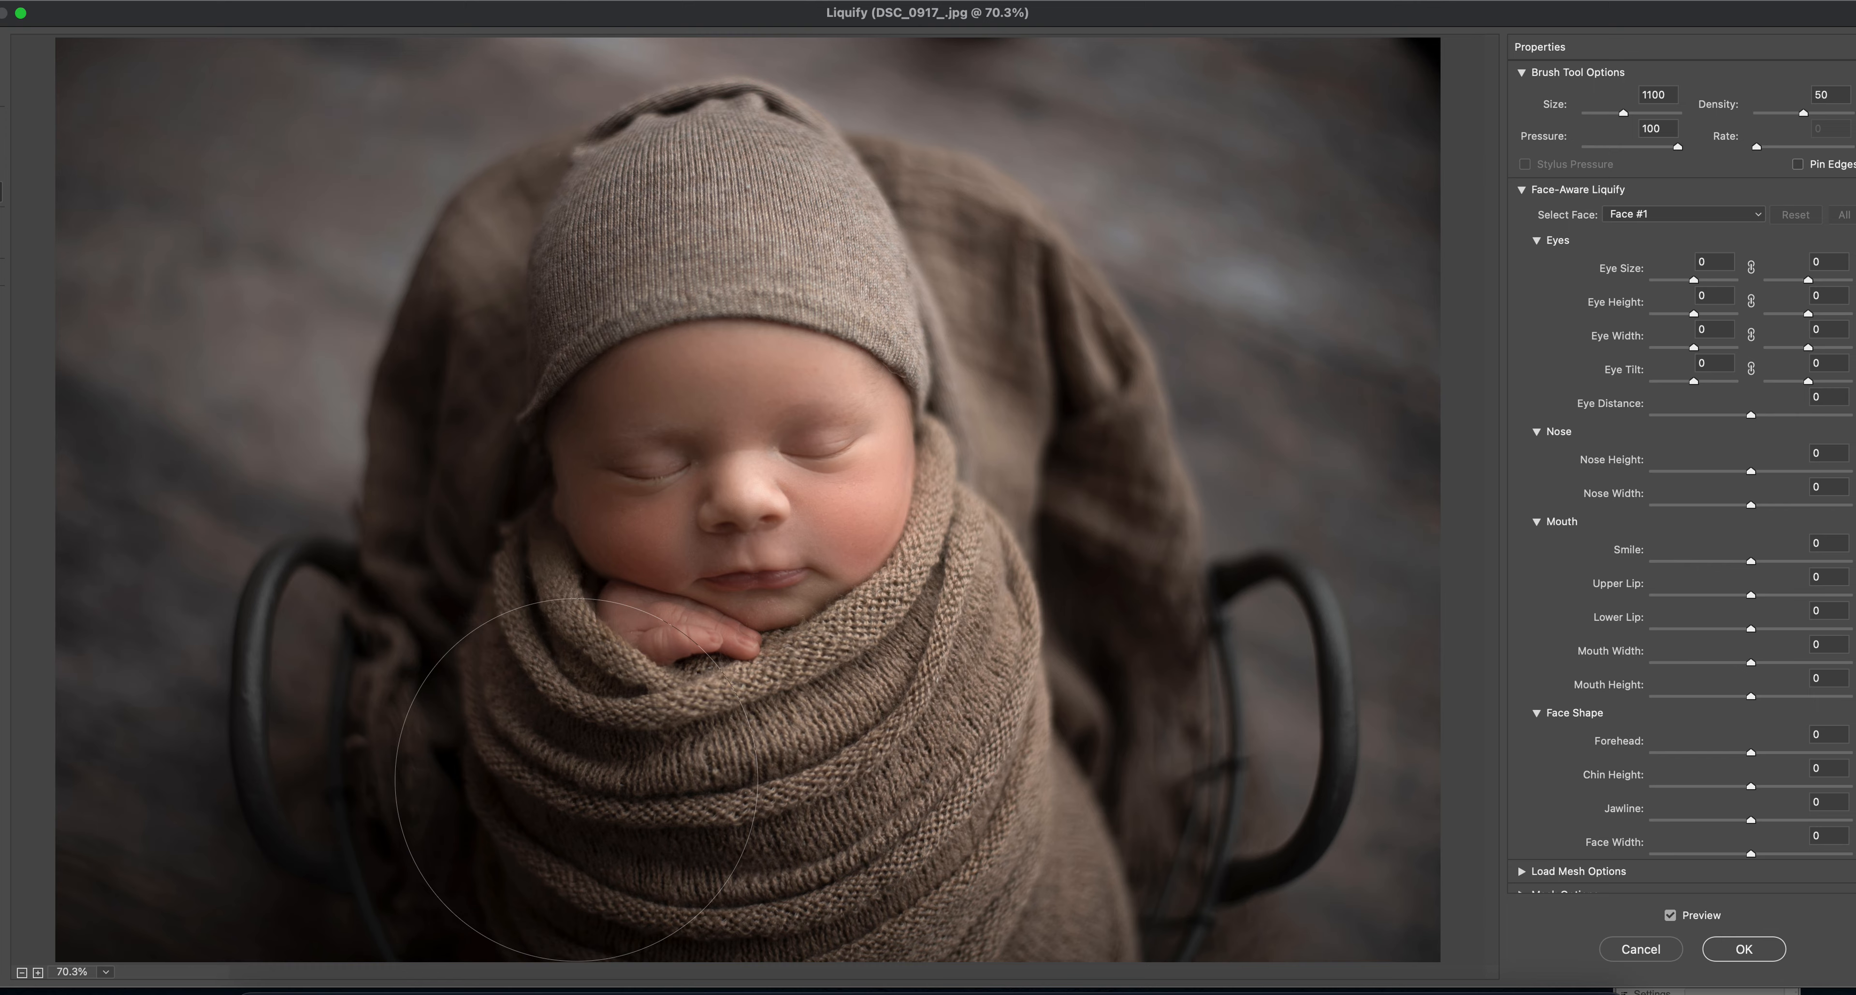
key("bracketright")
key("bracketright")
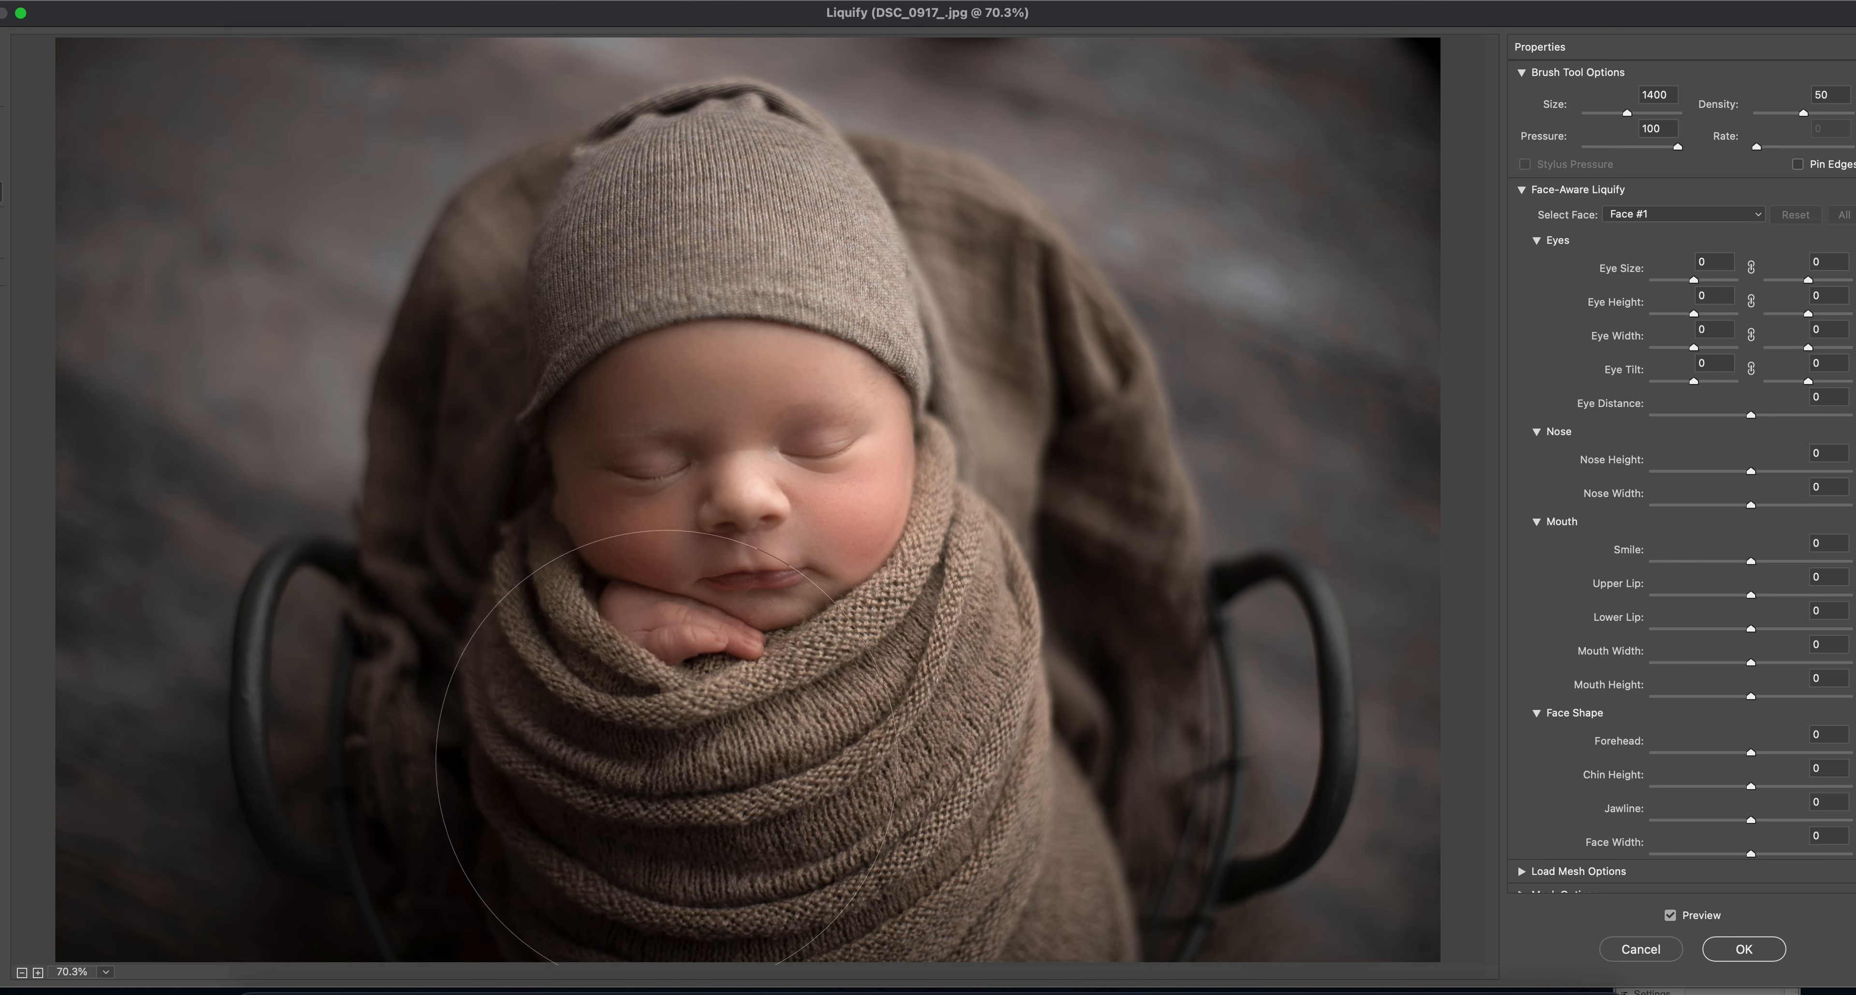
key("bracketleft")
key("bracketleft")
key("bracketleft")
key("bracketleft")
key("bracketleft")
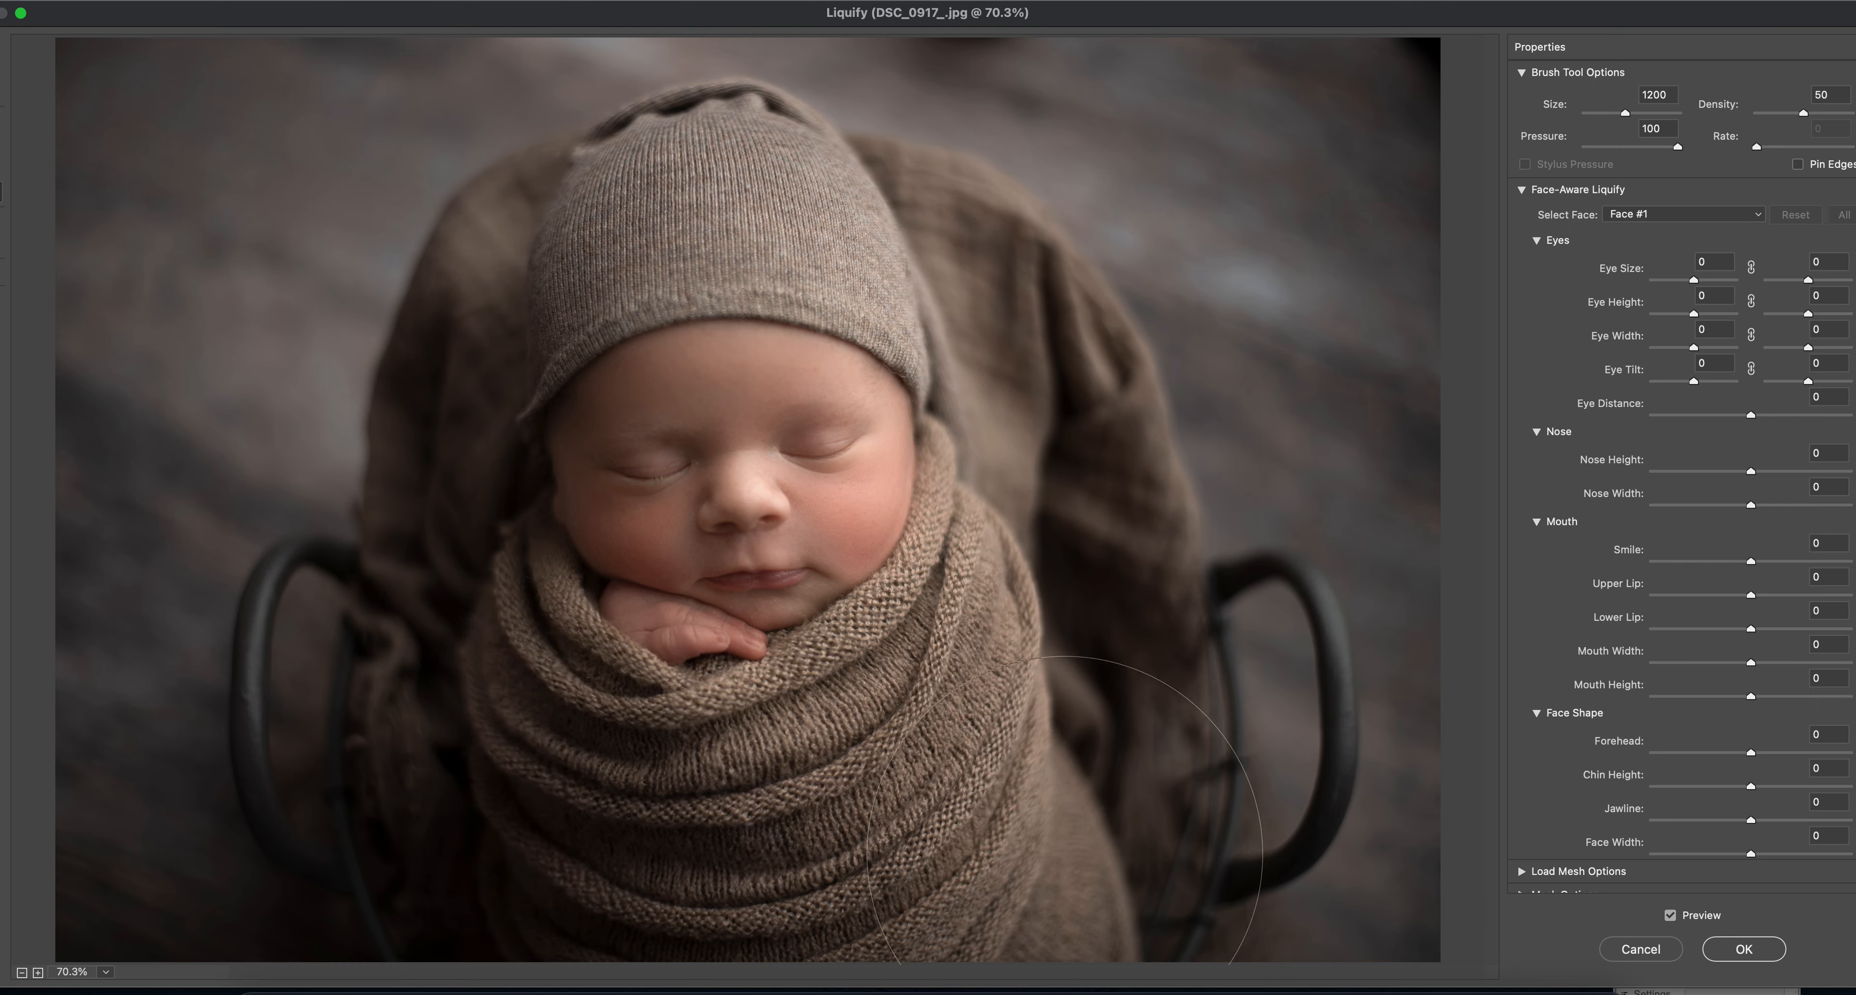
key("bracketleft")
key("bracketleft")
key("bracketleft")
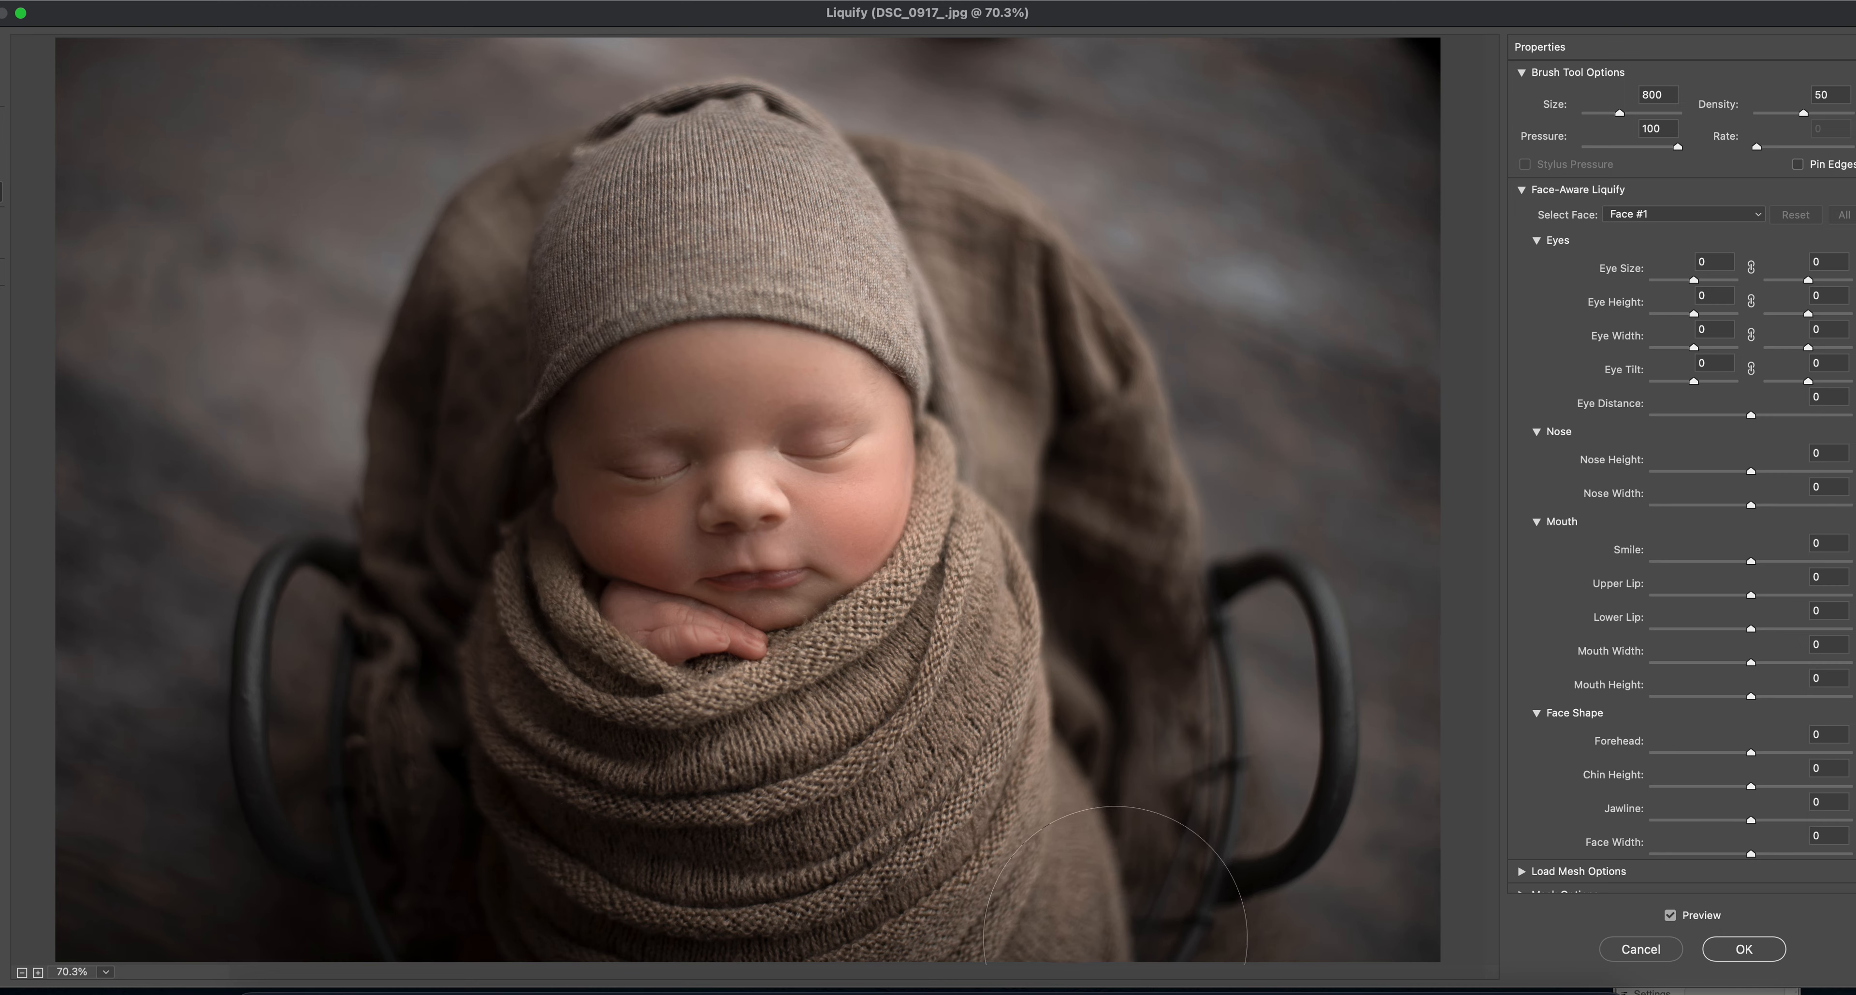
key("bracketleft")
key("bracketleft")
key("bracketleft")
key("bracketright")
key("super")
key("super+s")
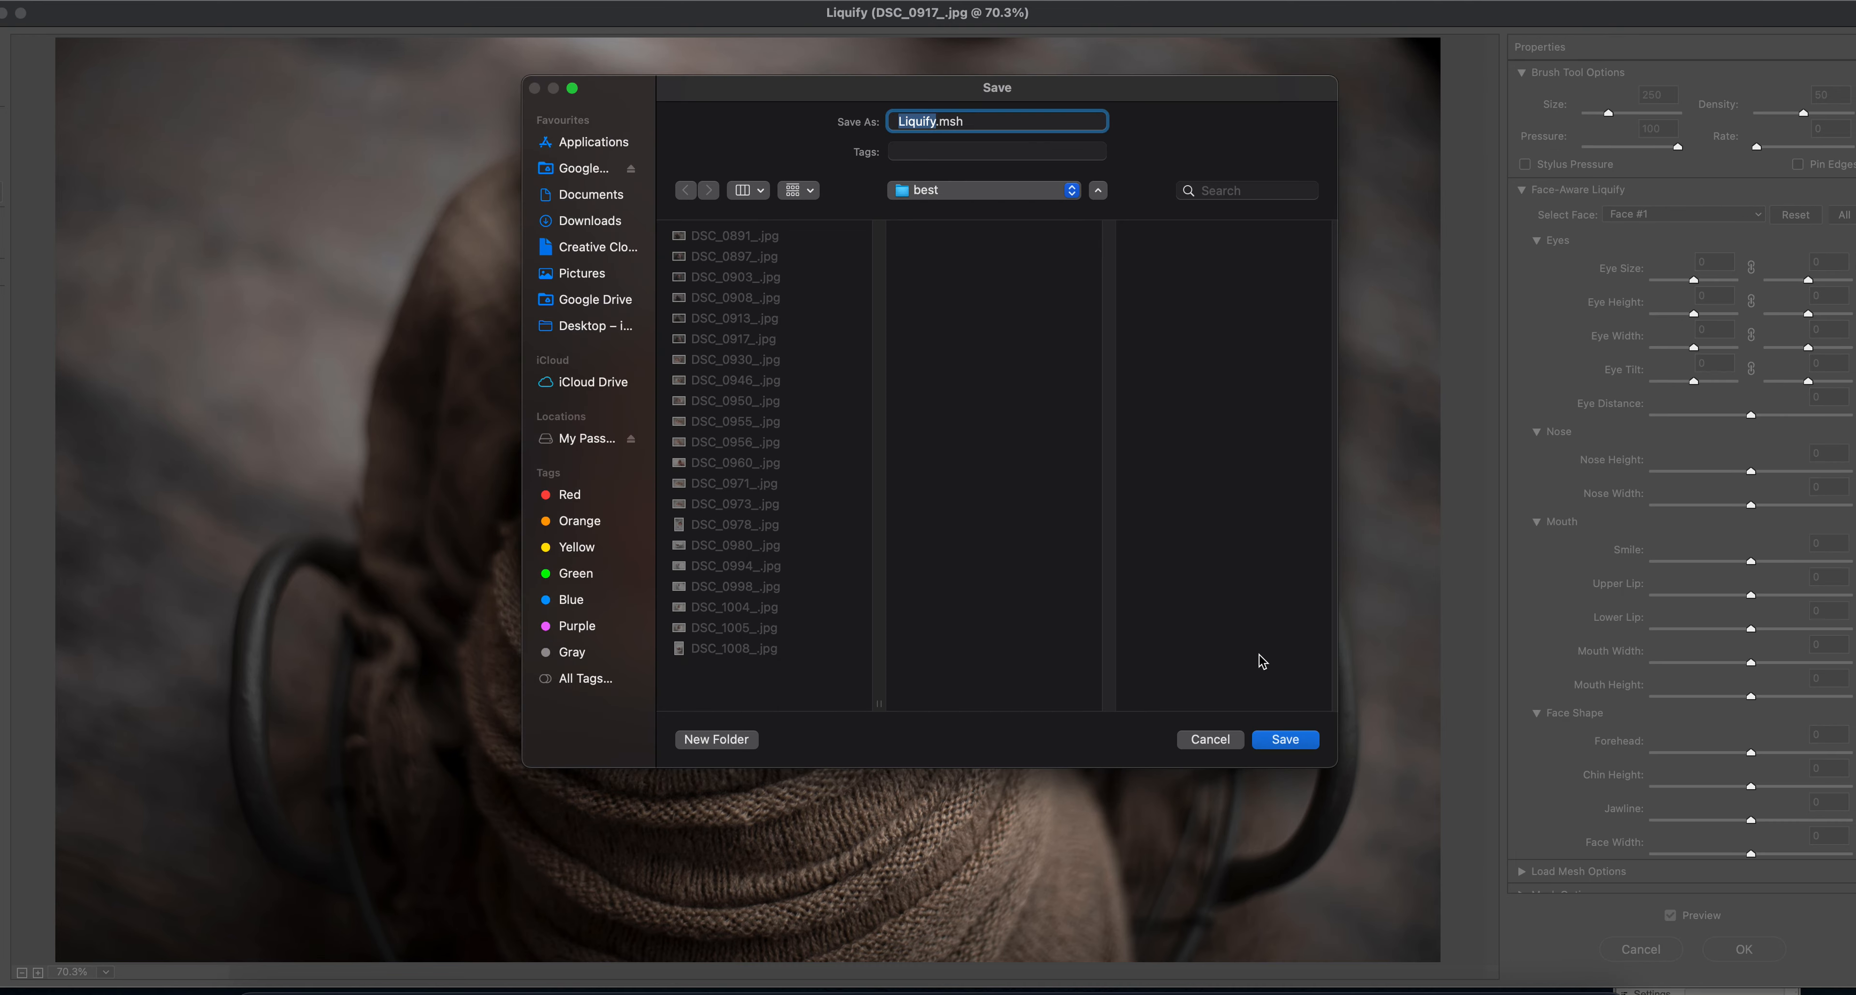
left_click(1225, 740)
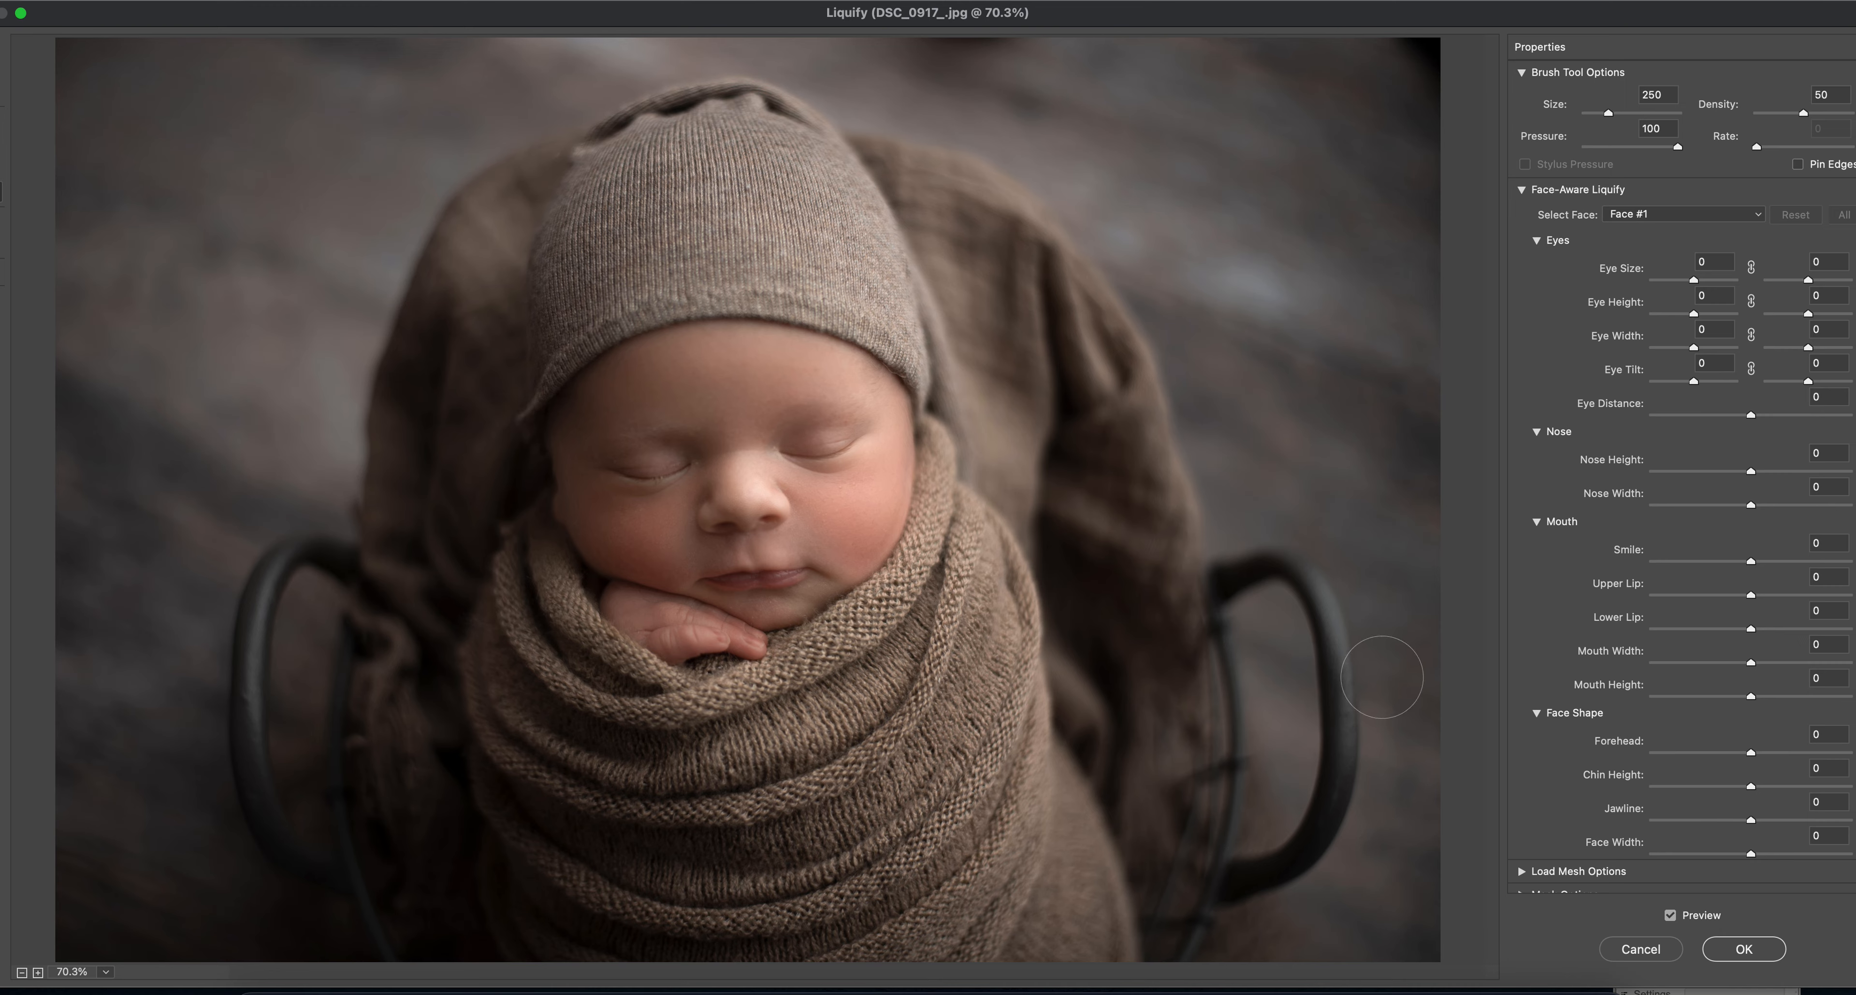
key("bracketleft")
key("bracketleft")
key("bracketleft")
key("bracketleft")
key("bracketleft")
key("bracketleft")
key("bracketright")
key("bracketright")
key("bracketright")
key("bracketright")
key("bracketright")
- Raise the baby's smile to 32 with Liquify's Face tool and apply the filter
left_click(2, 274)
left_click_drag(836, 571, 834, 562)
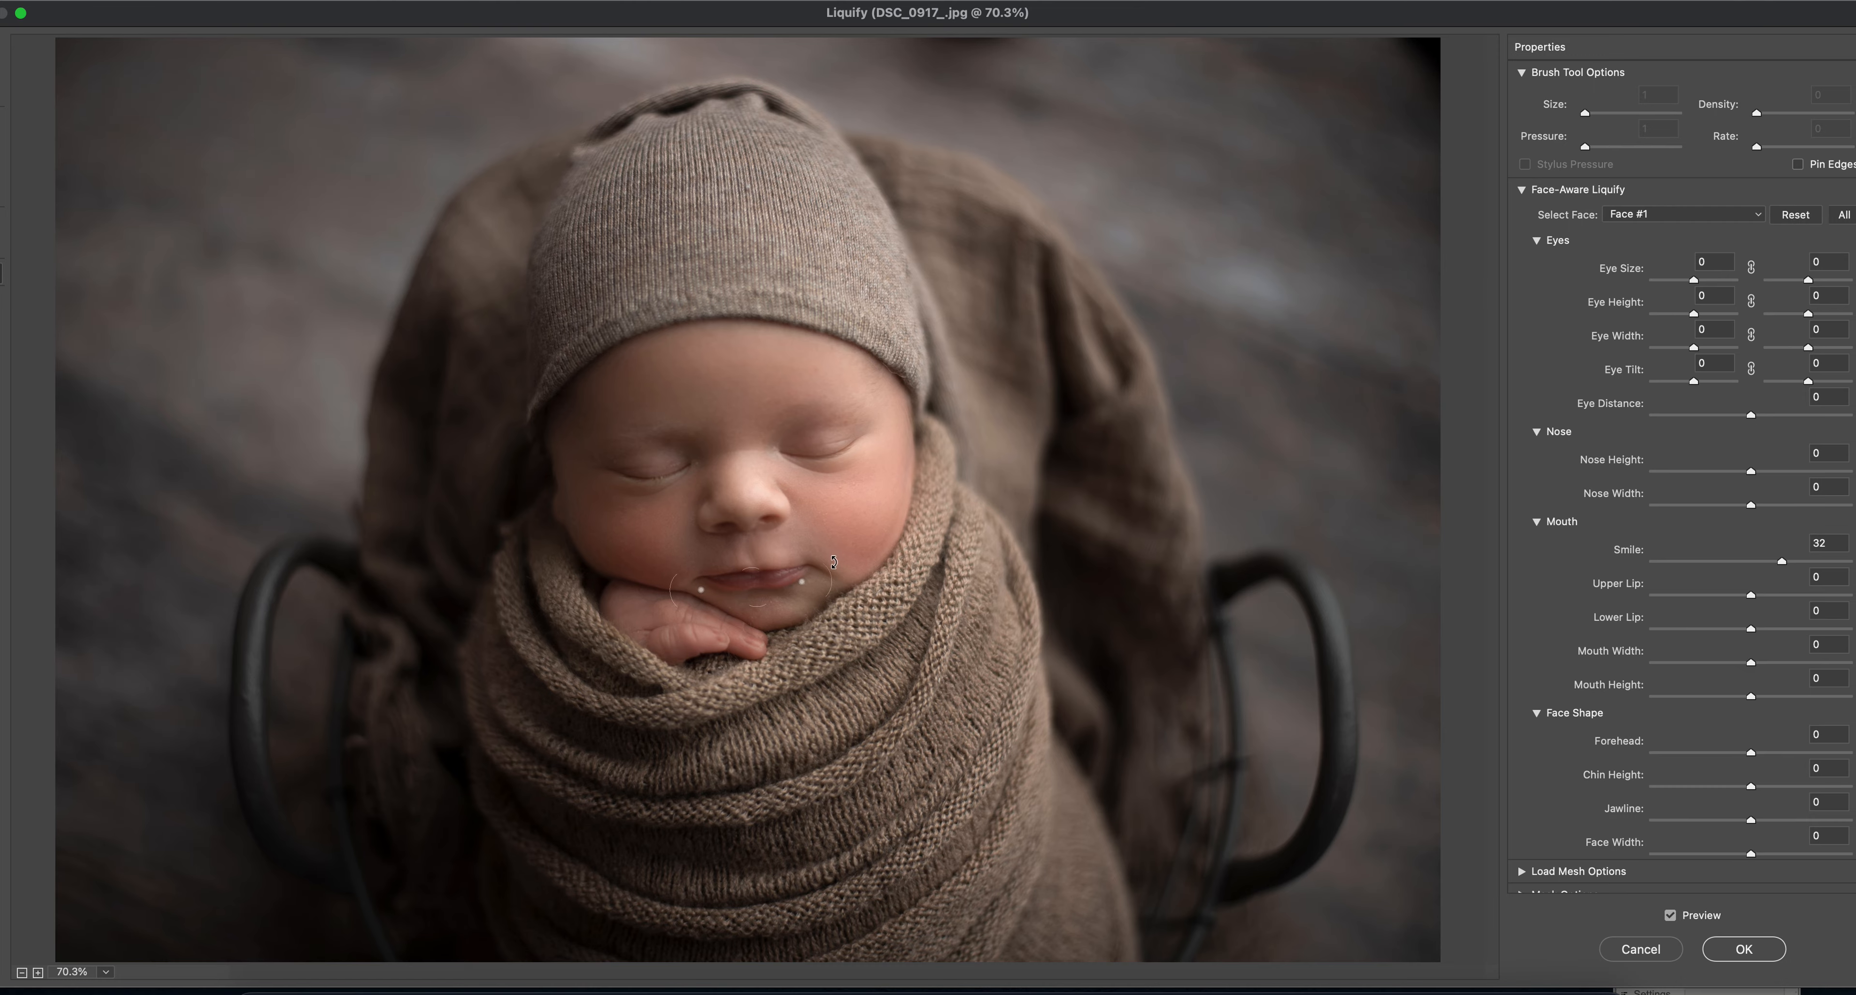
left_click(1743, 949)
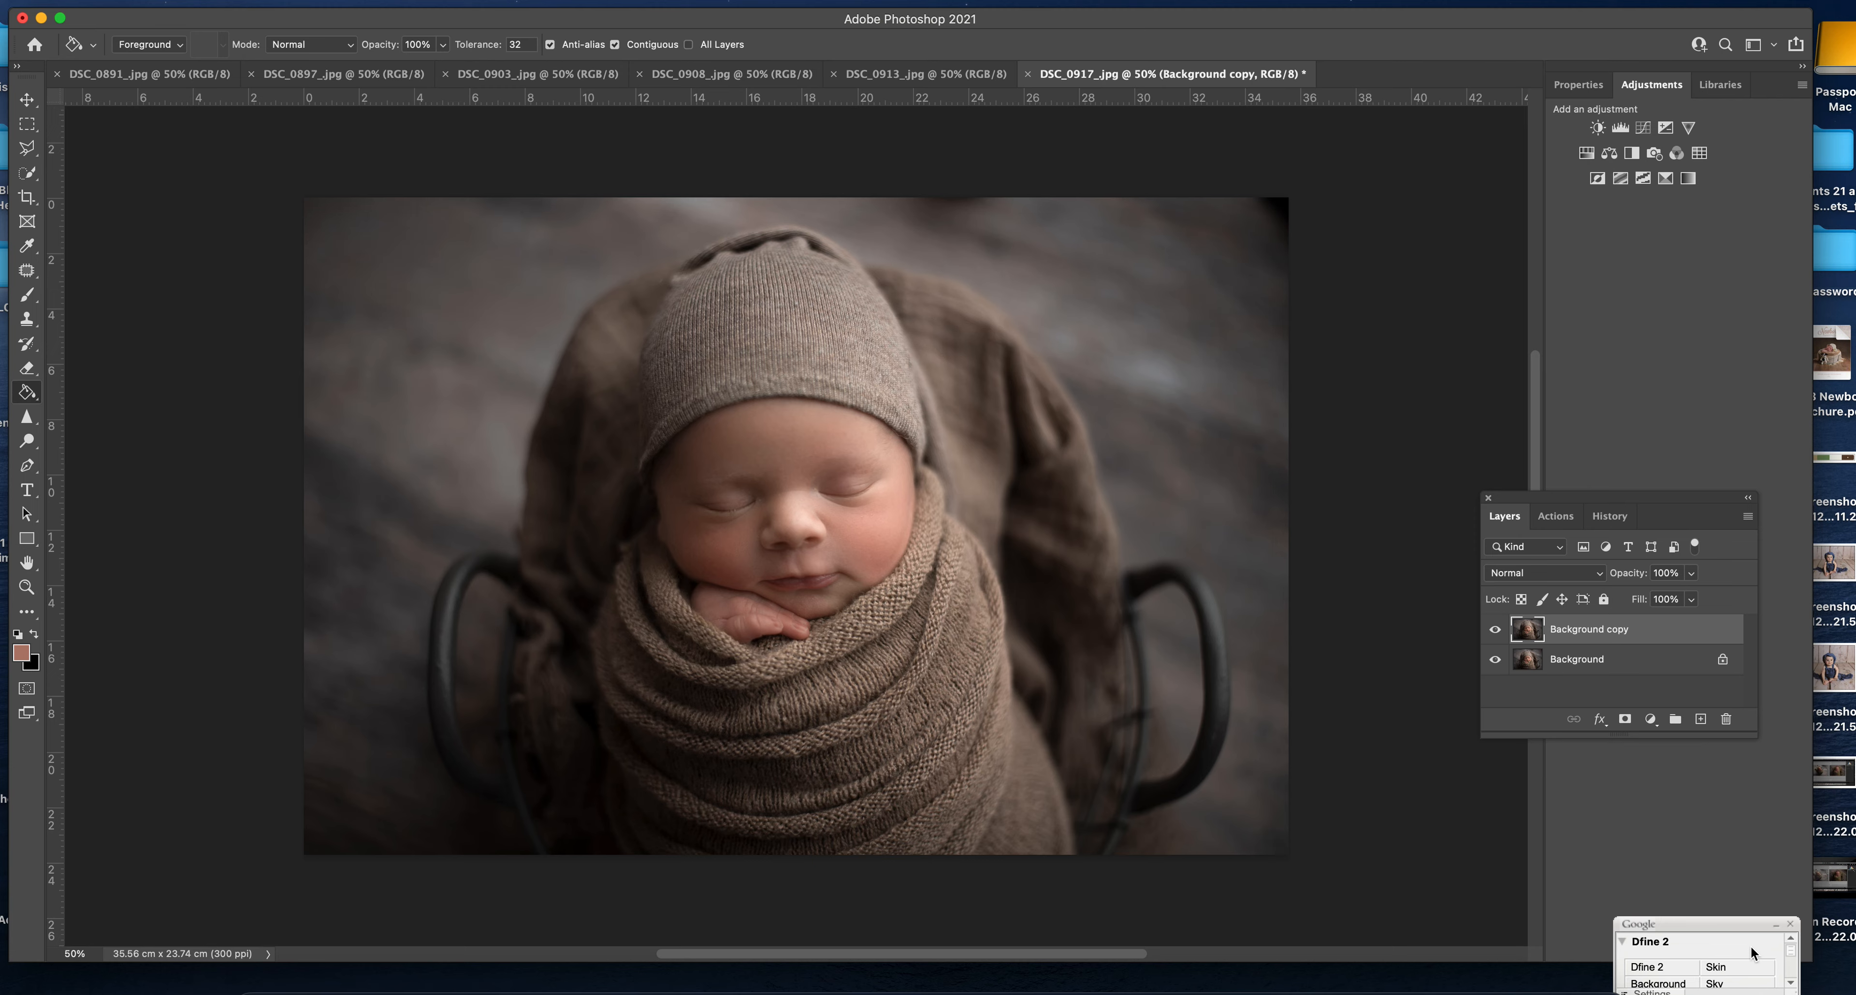
- Crop the portrait at its Front Image dimensions, tightening and slightly rotating the frame around the baby, and flatten the image
left_click(26, 200)
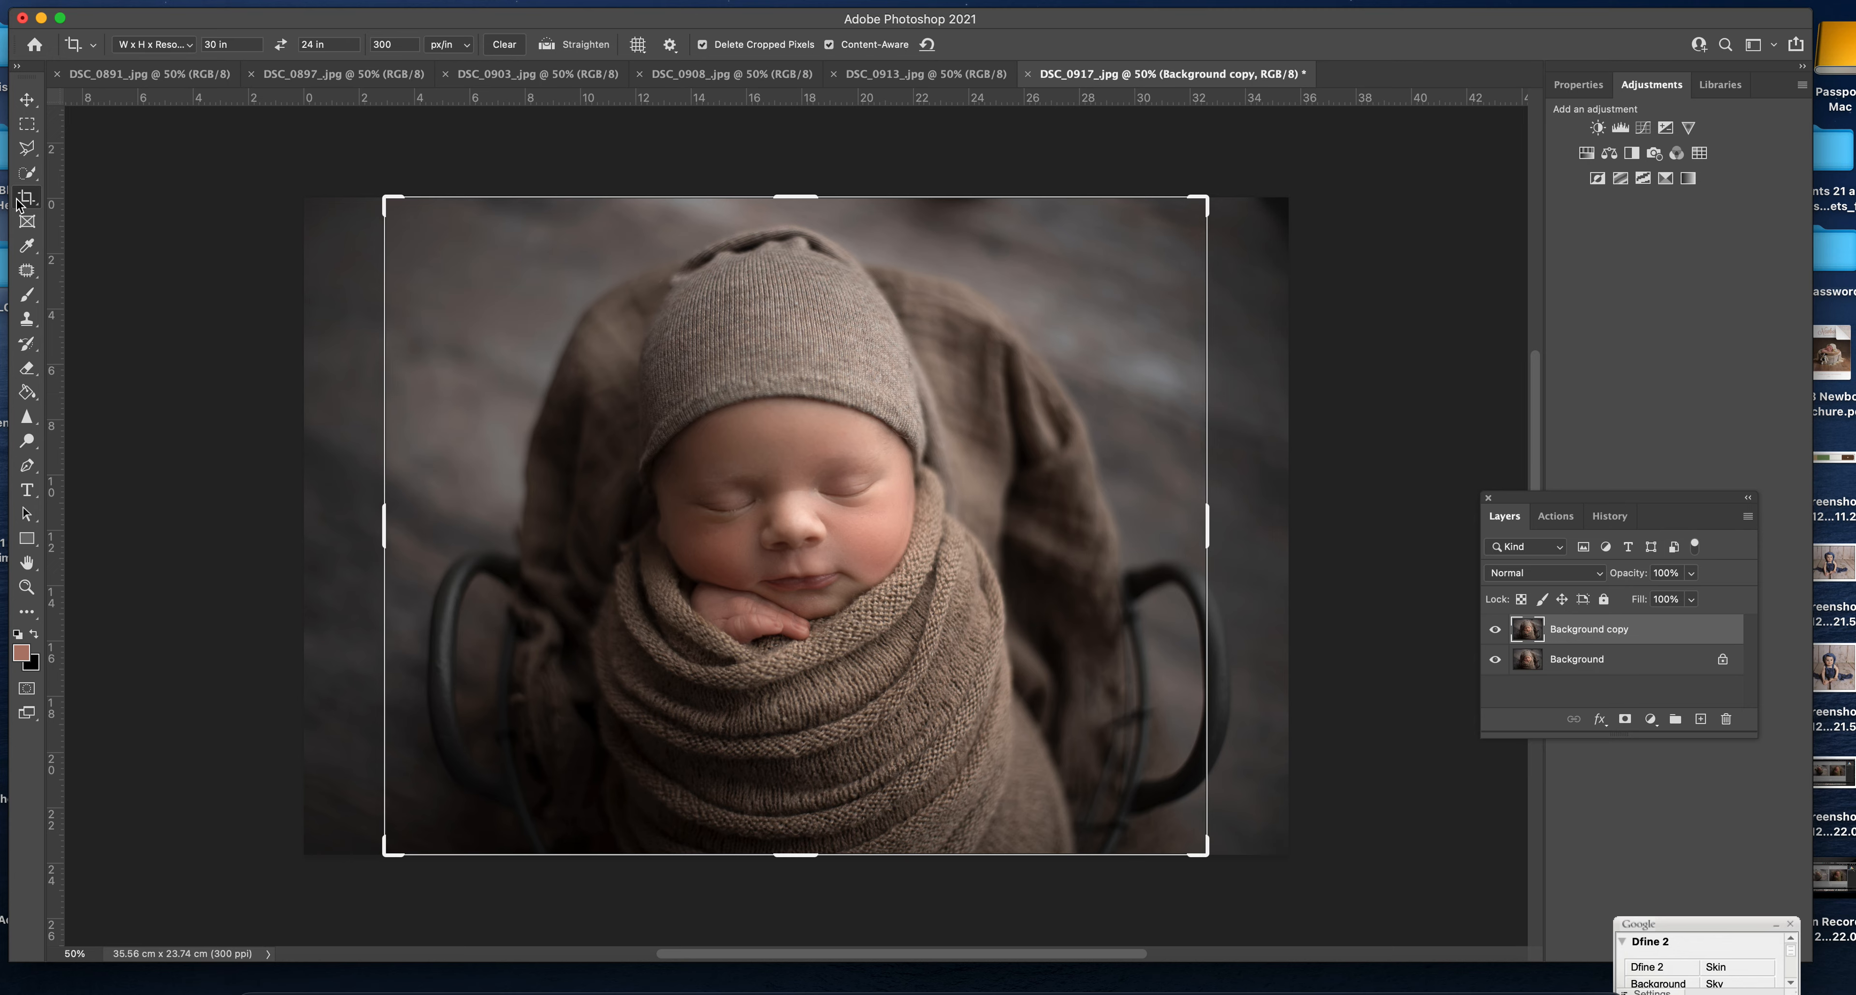
left_click(186, 45)
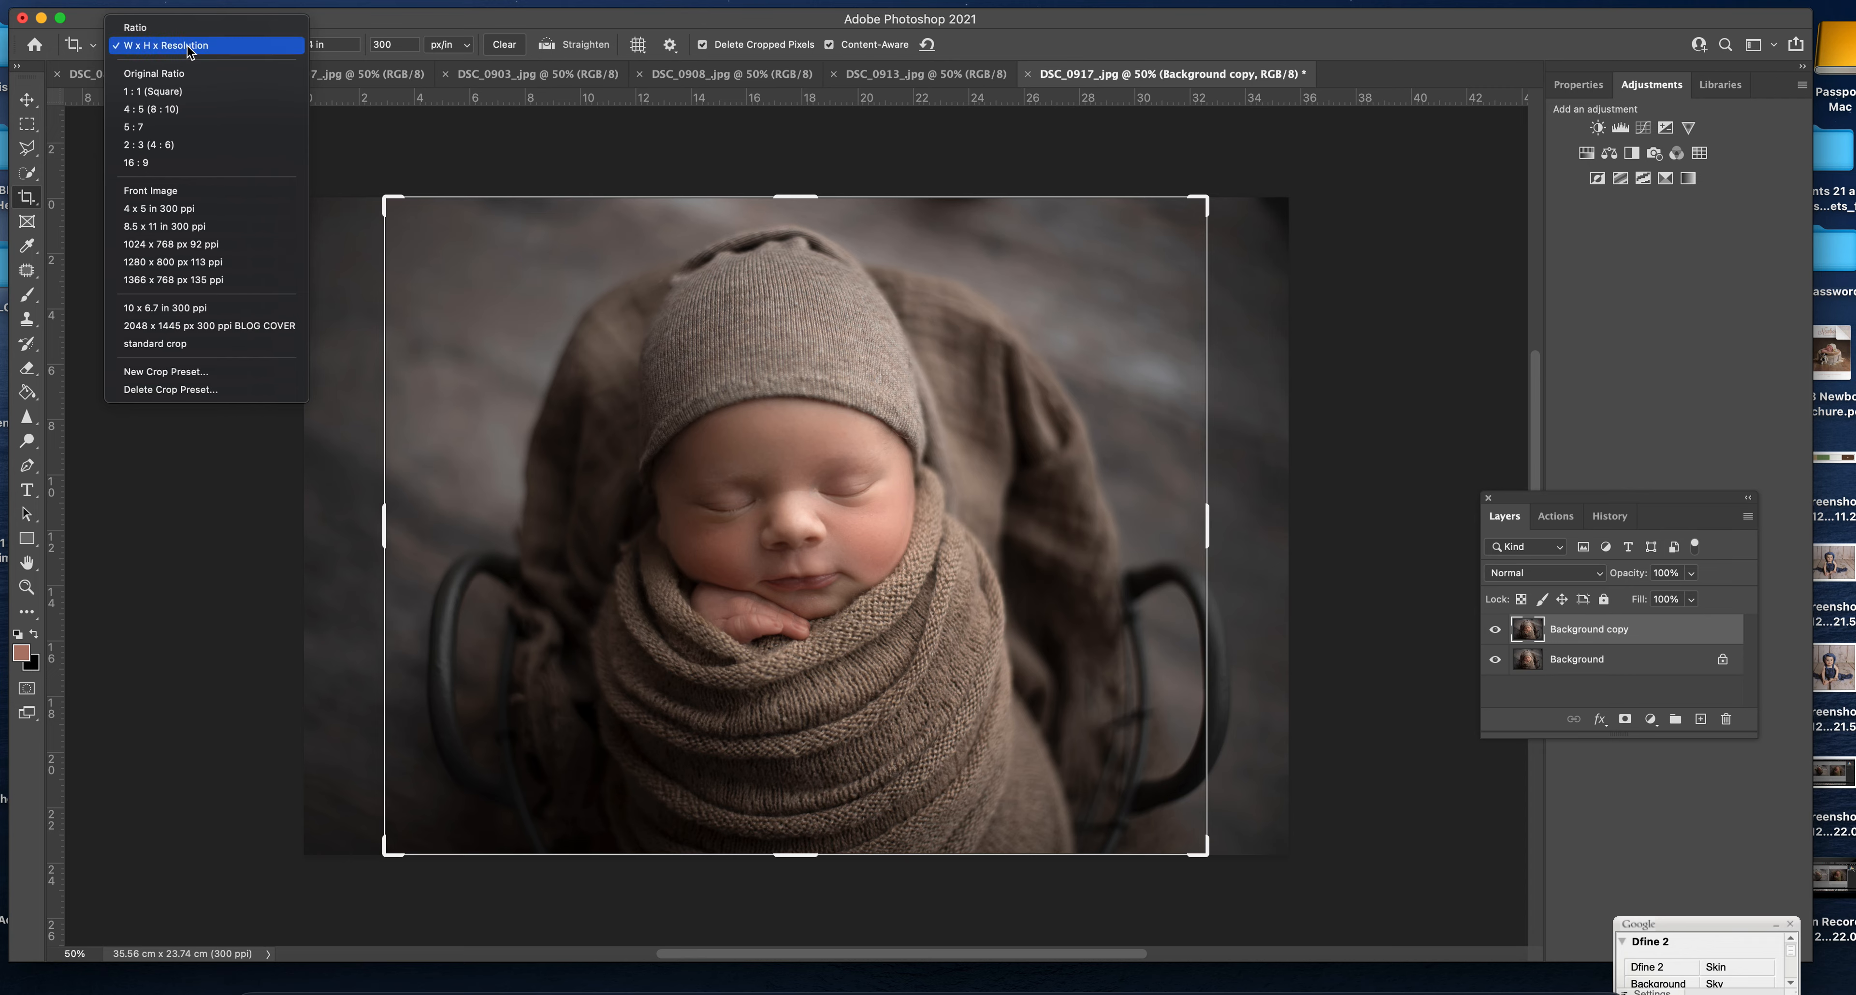
left_click(185, 192)
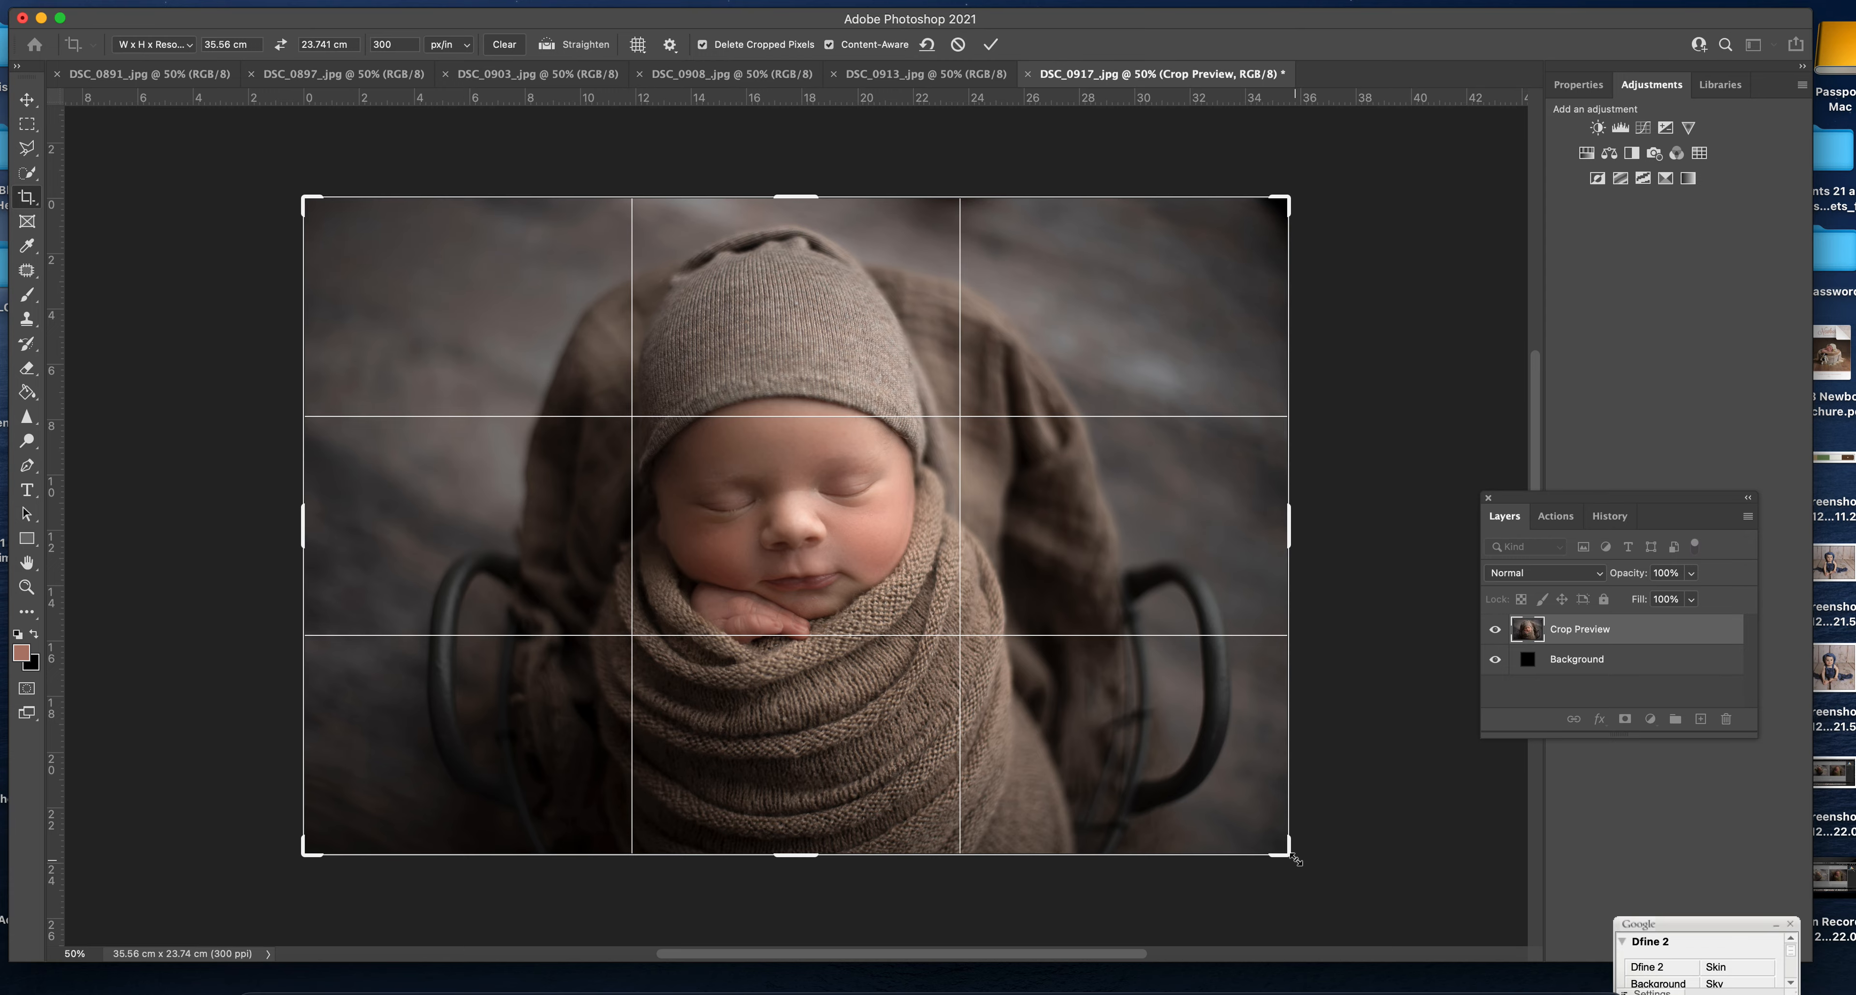
left_click_drag(1295, 858, 1268, 839)
mouse_move(1366, 457)
left_mouse_down()
mouse_move(1376, 425)
mouse_move(1384, 448)
left_mouse_up()
left_click_drag(1154, 708, 1141, 707)
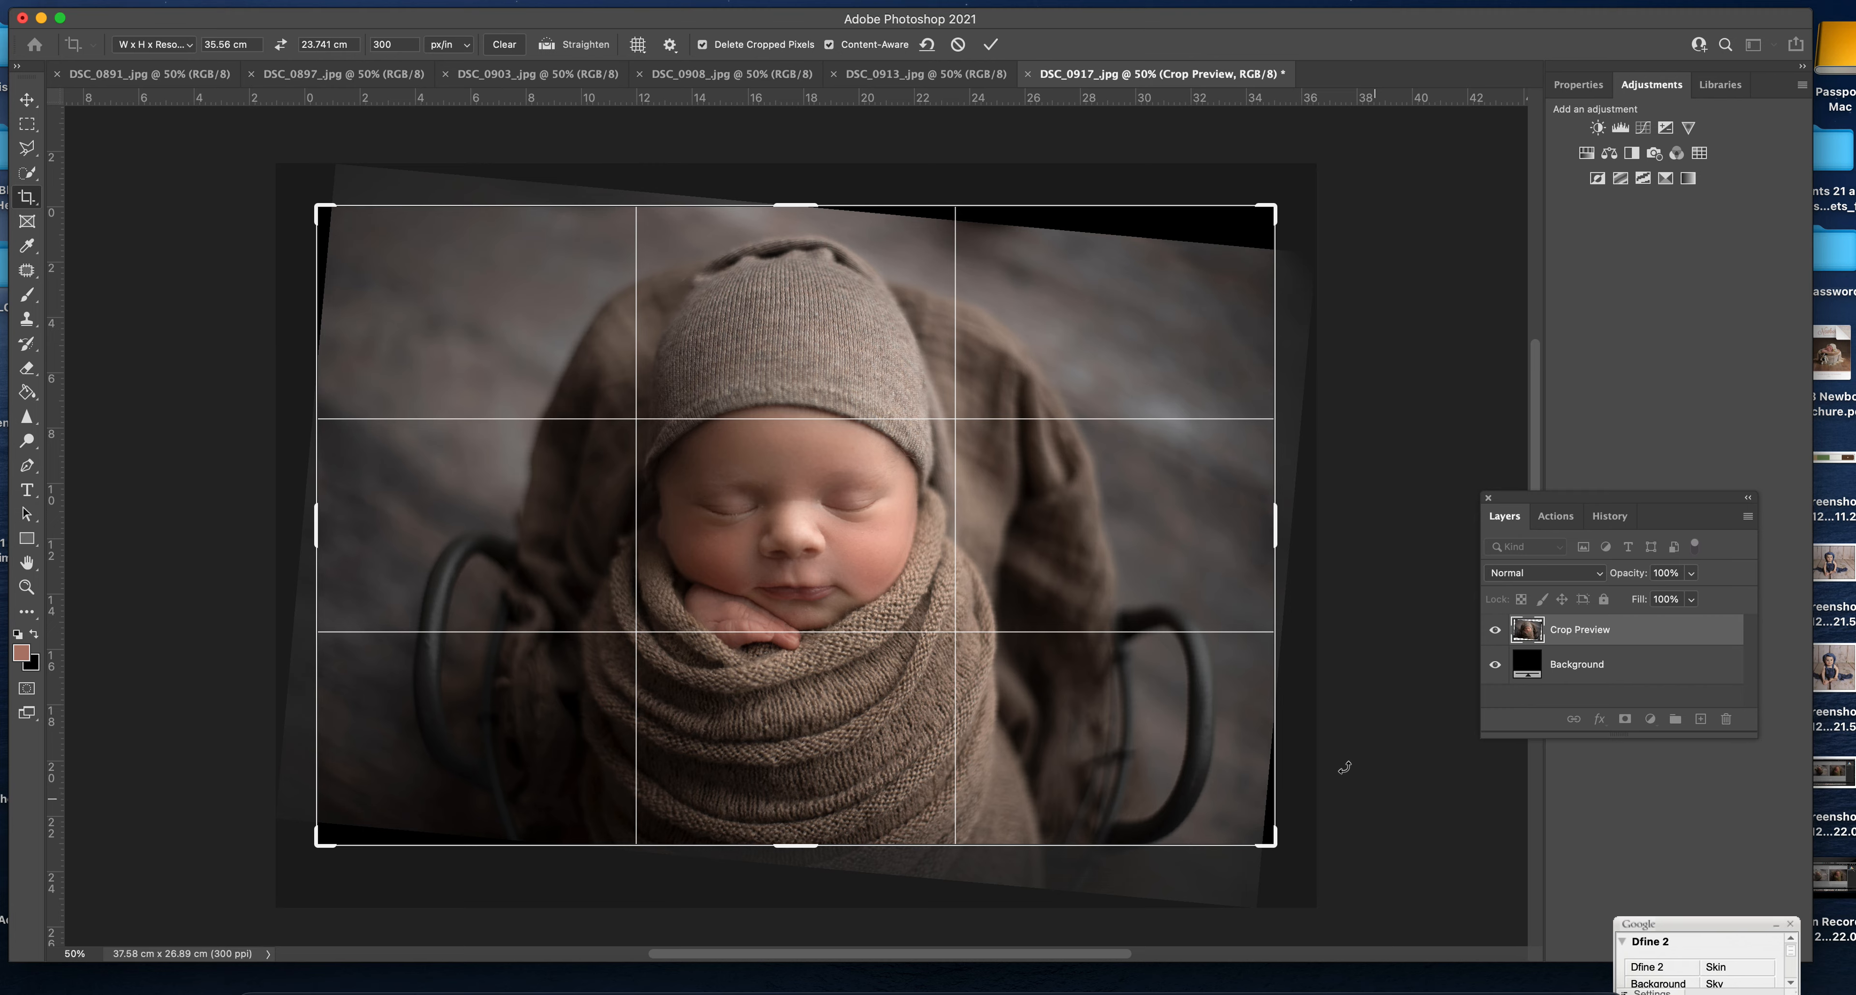
left_click_drag(862, 775, 871, 775)
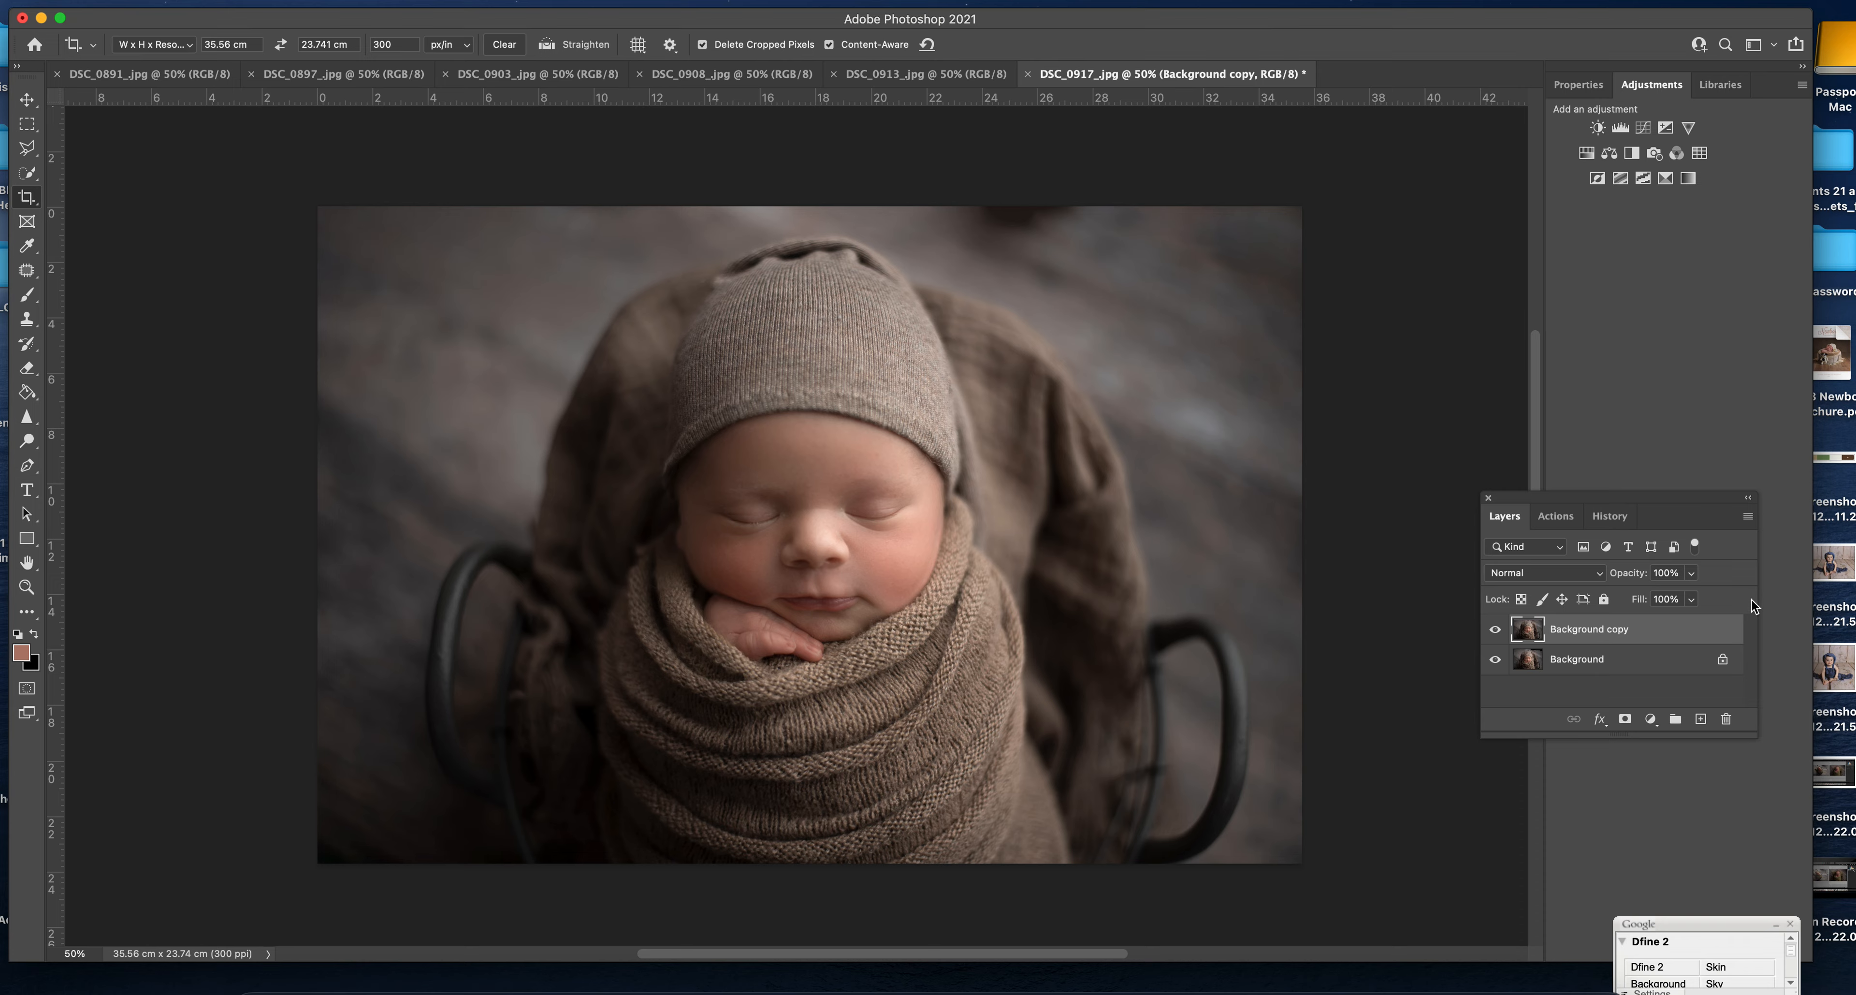
left_click(1748, 516)
left_click(1596, 885)
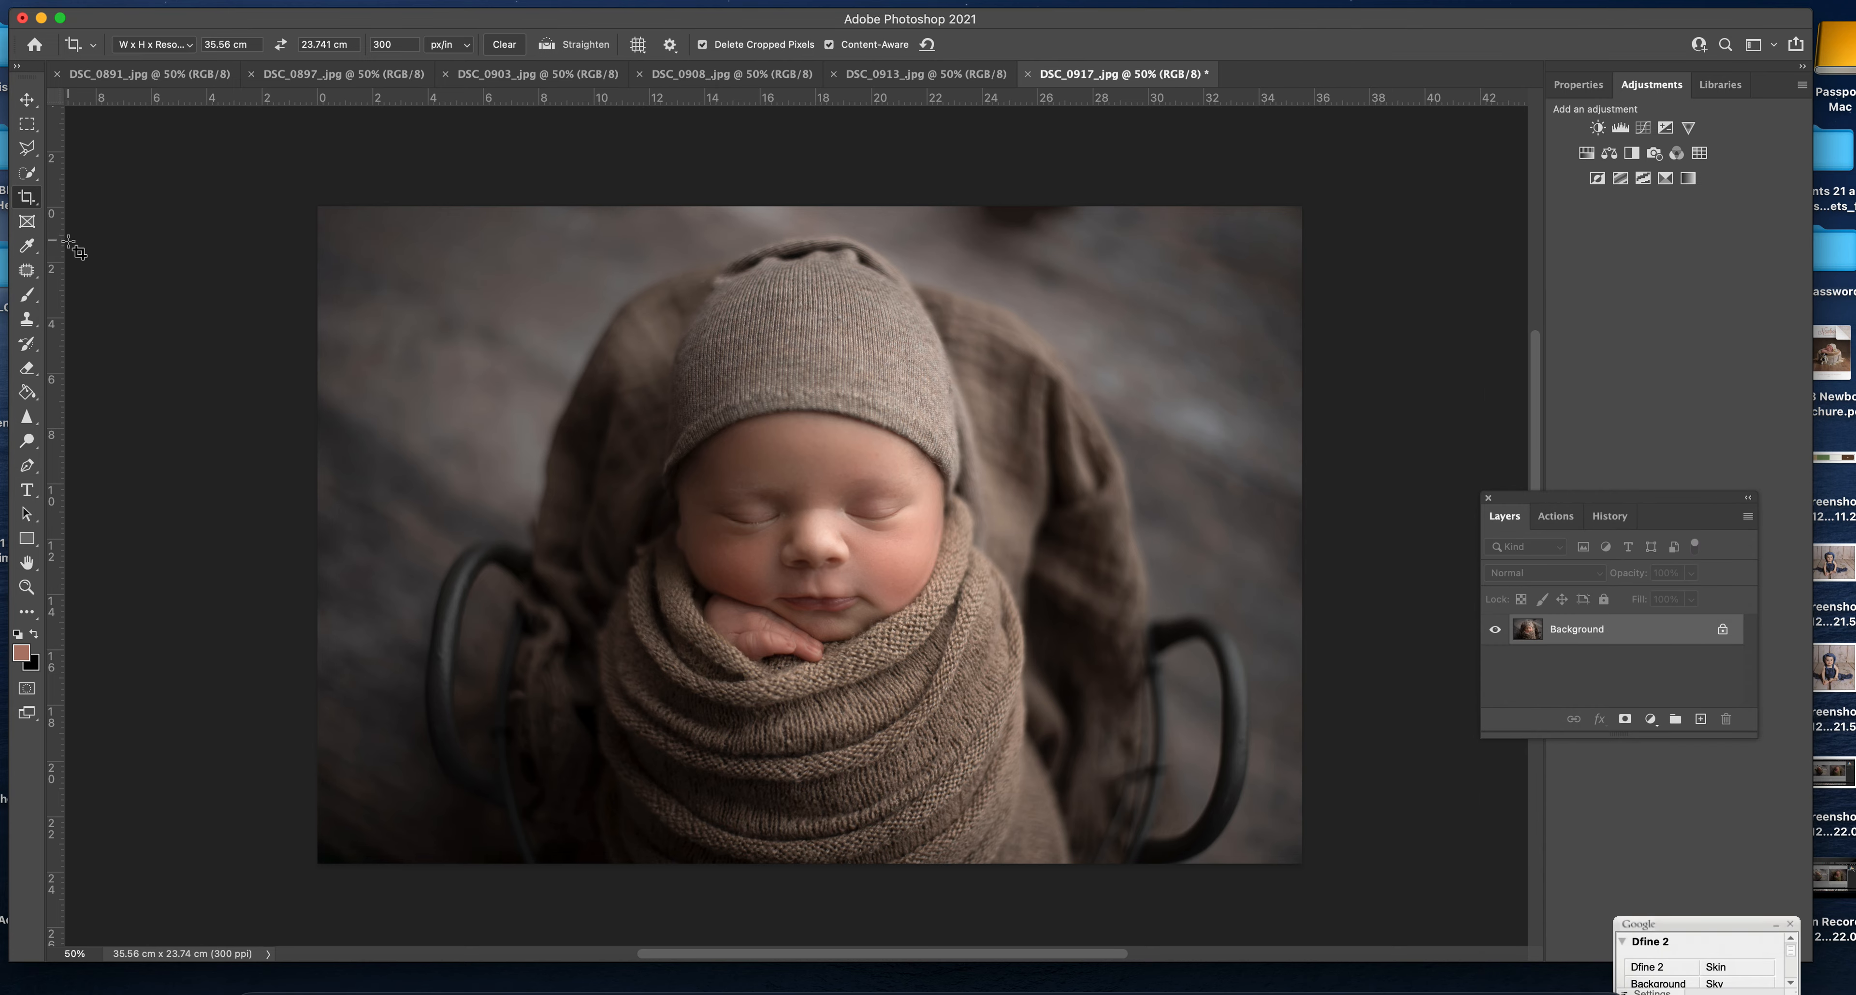
- Remove the dark patch along the photo's upper edge with a Content-Aware Spot Healing Brush, sized 500 and then 250
left_click_drag(26, 270, 132, 275)
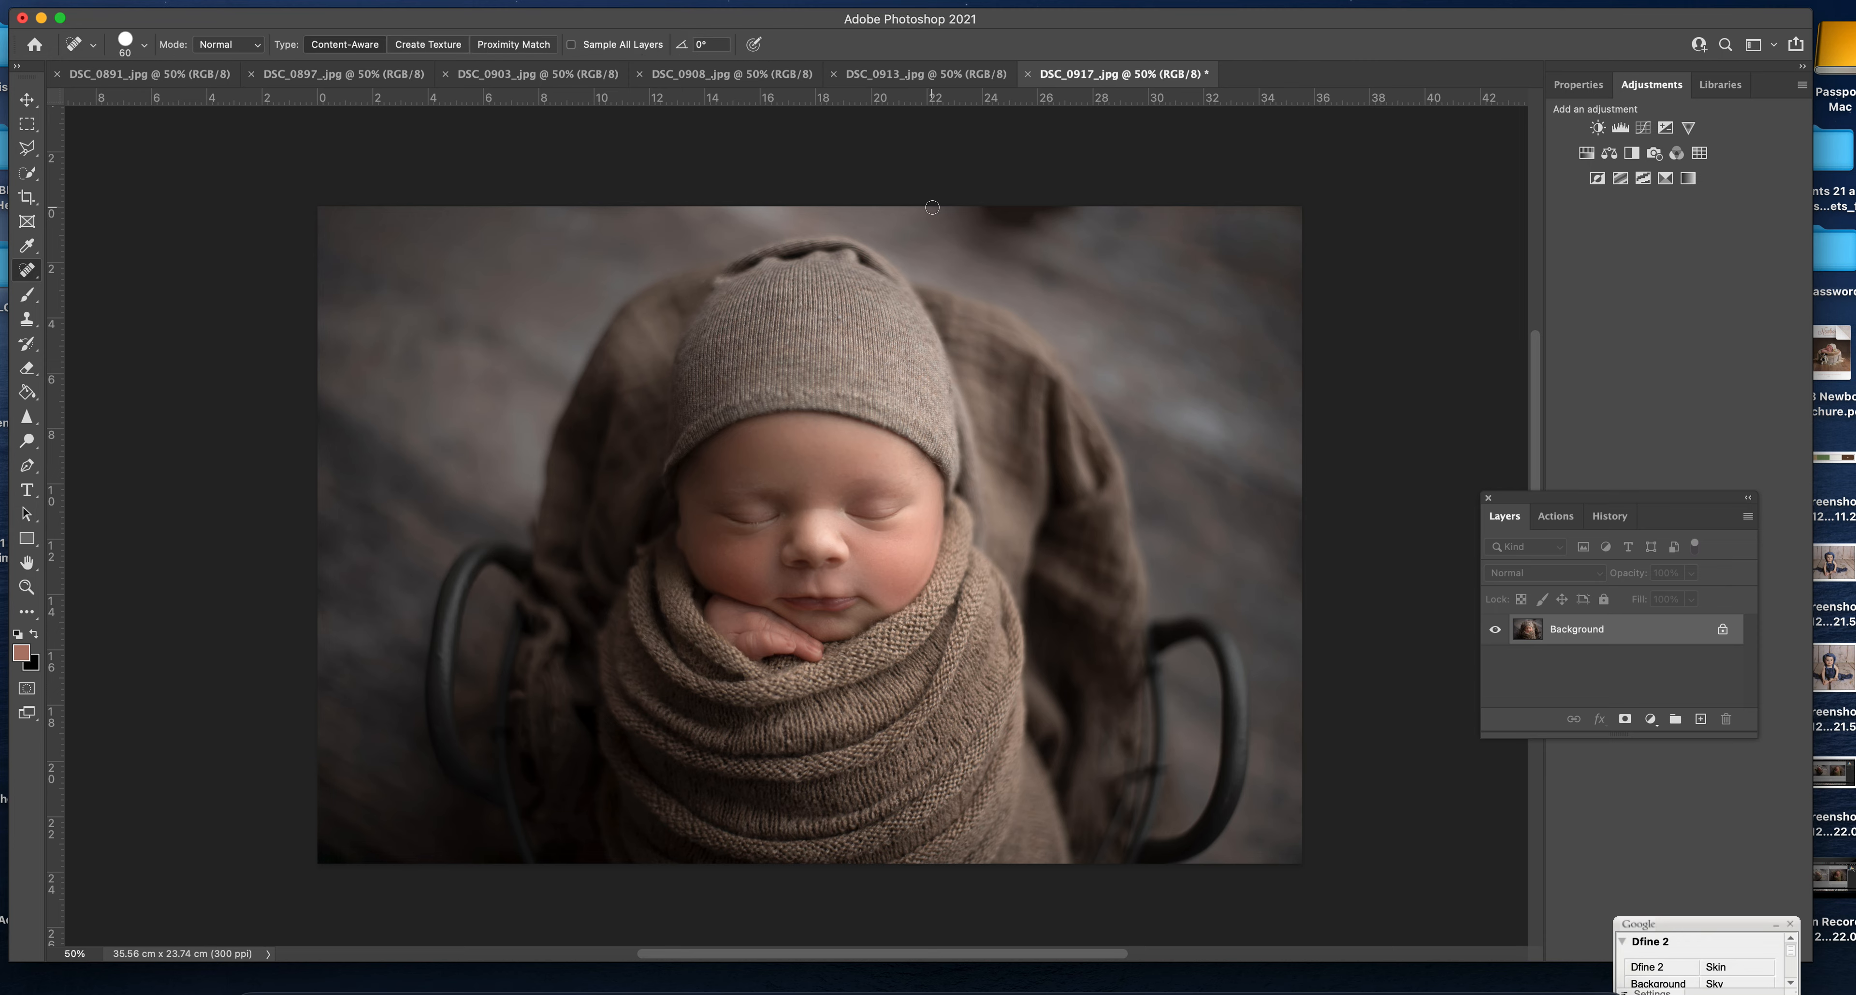
key("bracketright")
key("bracketright")
key("bracketright")
key("bracketright")
key("bracketright")
key("bracketright")
key("bracketright")
key("bracketright")
key("bracketright")
key("bracketright")
key("bracketright")
key("bracketright")
left_click_drag(974, 207, 1131, 210)
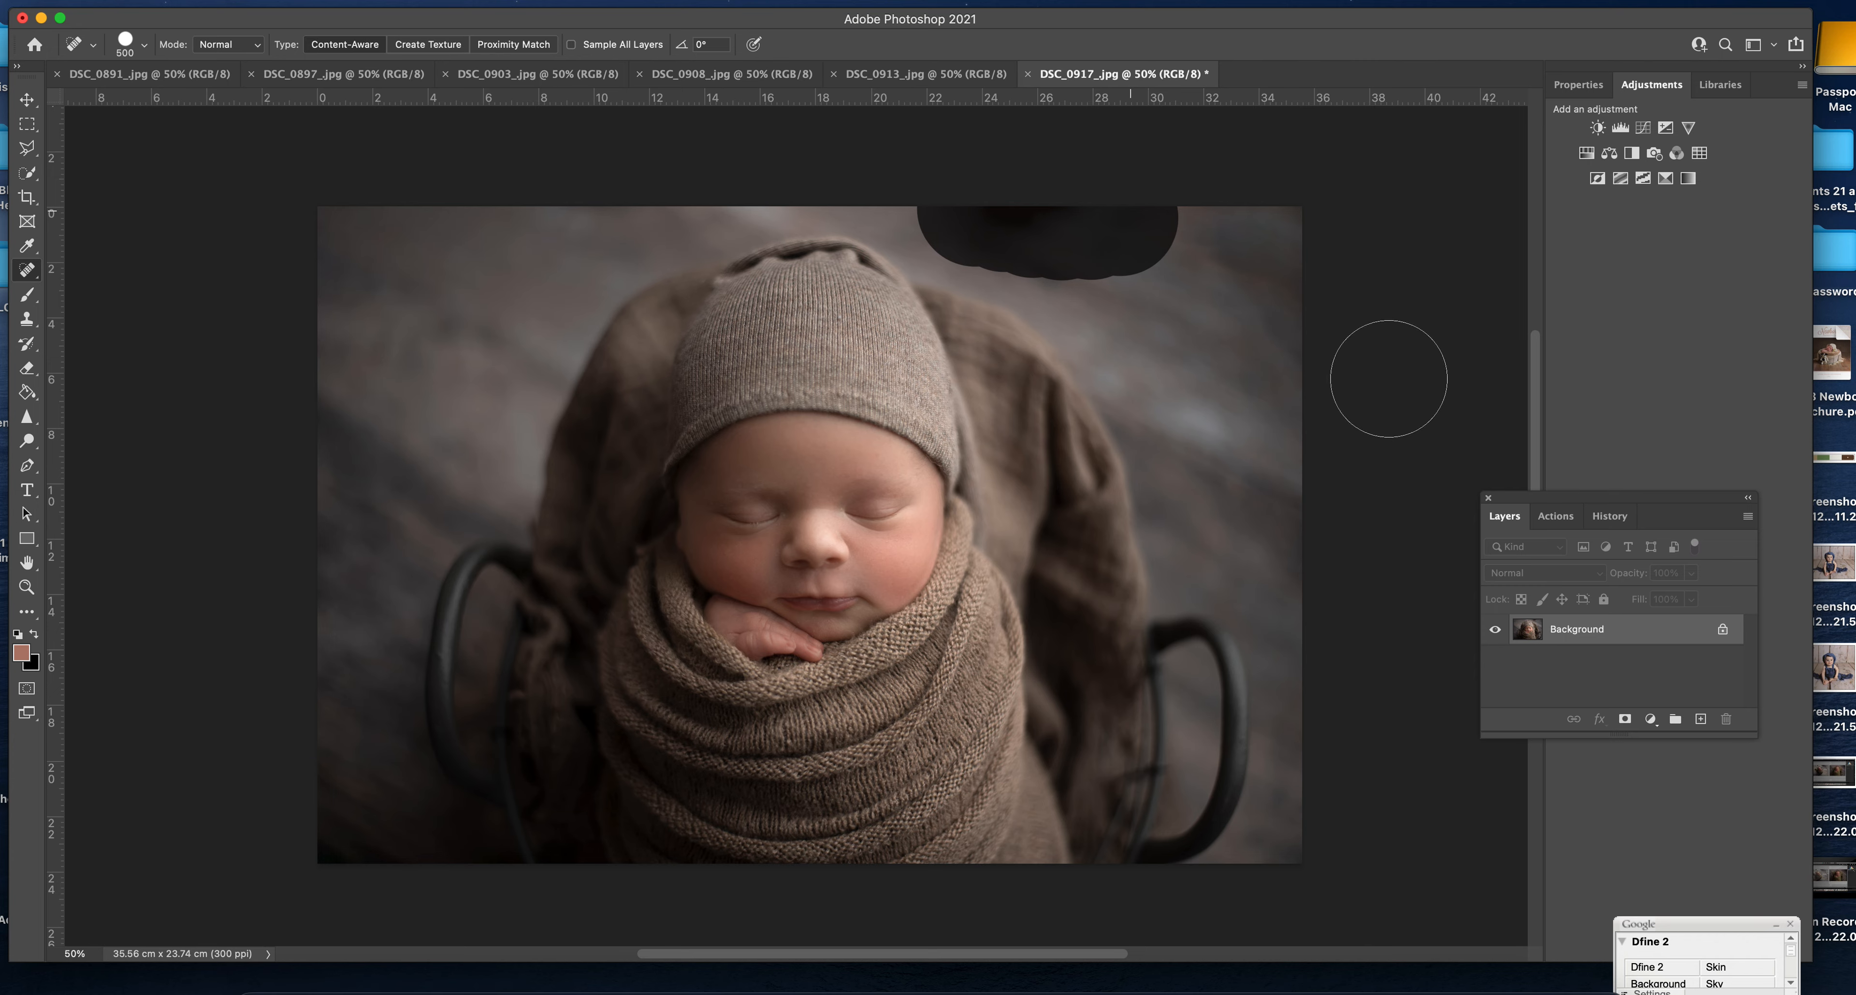
key("bracketleft")
key("bracketleft")
key("bracketleft")
left_click(987, 213)
left_click(1209, 273)
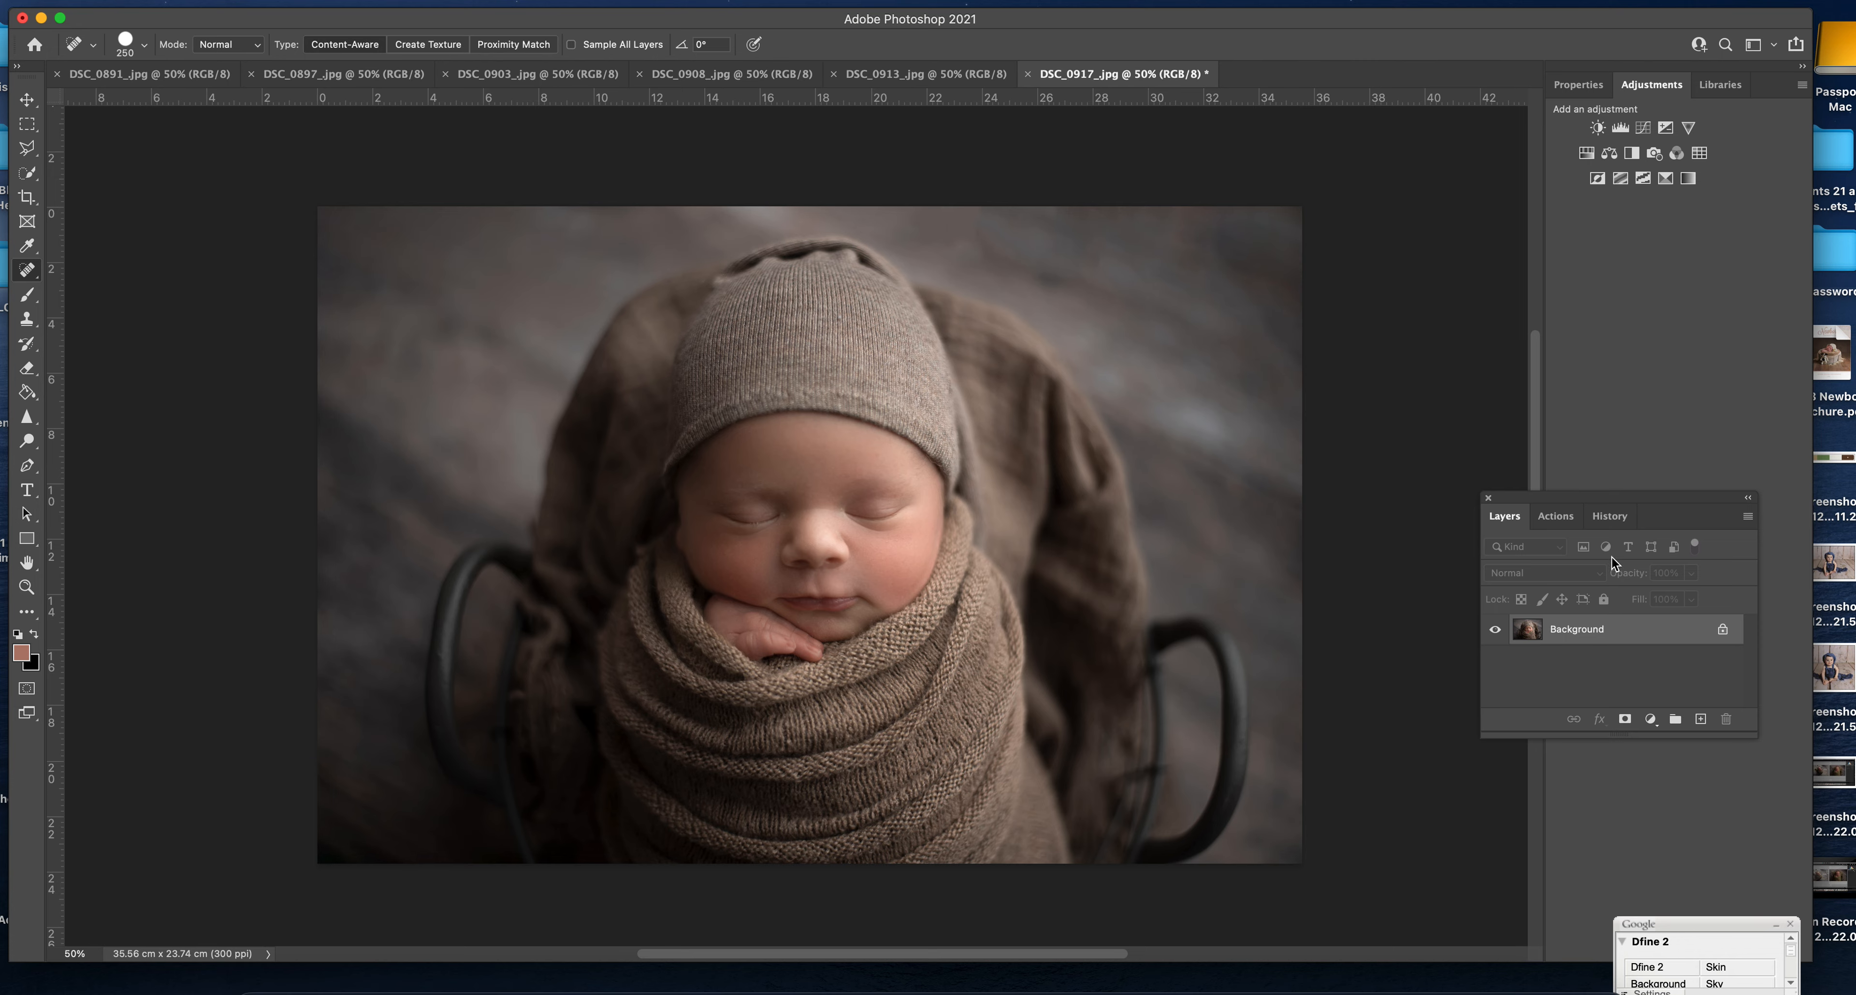
- Run the Ombre (Studio Editorial Collection) action on the portrait
left_click(1571, 519)
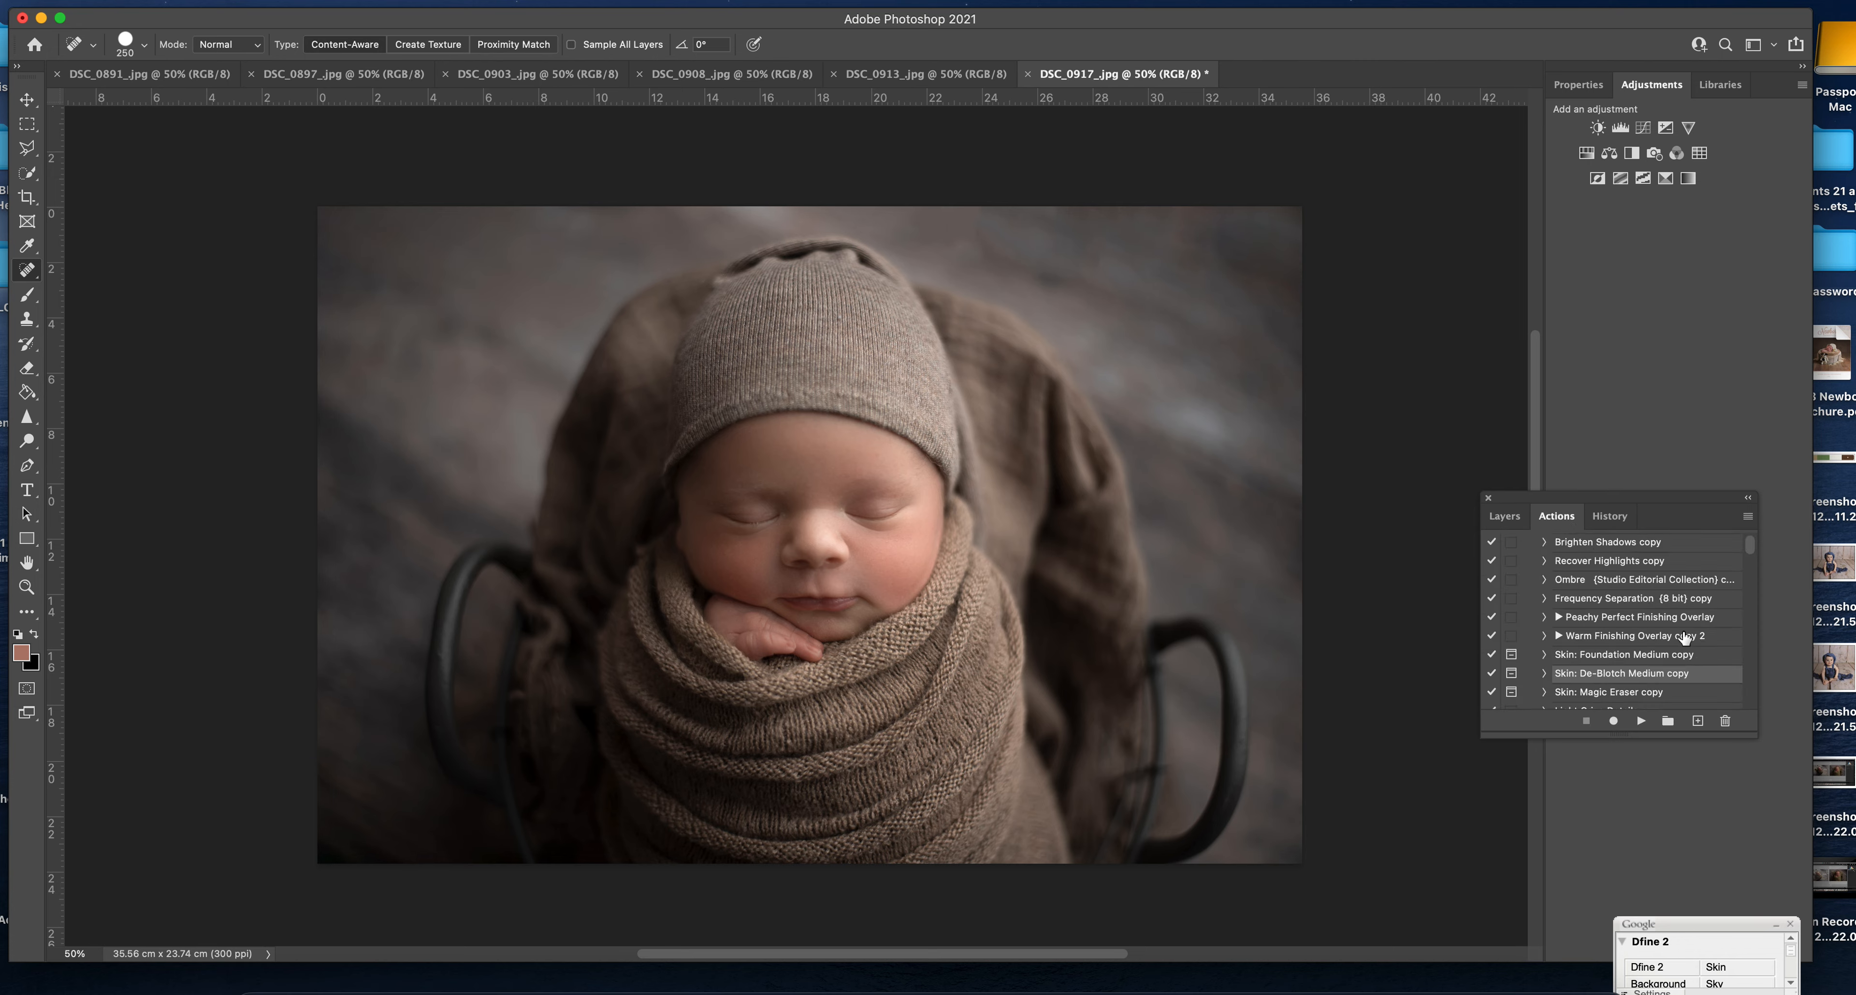
left_click(1676, 581)
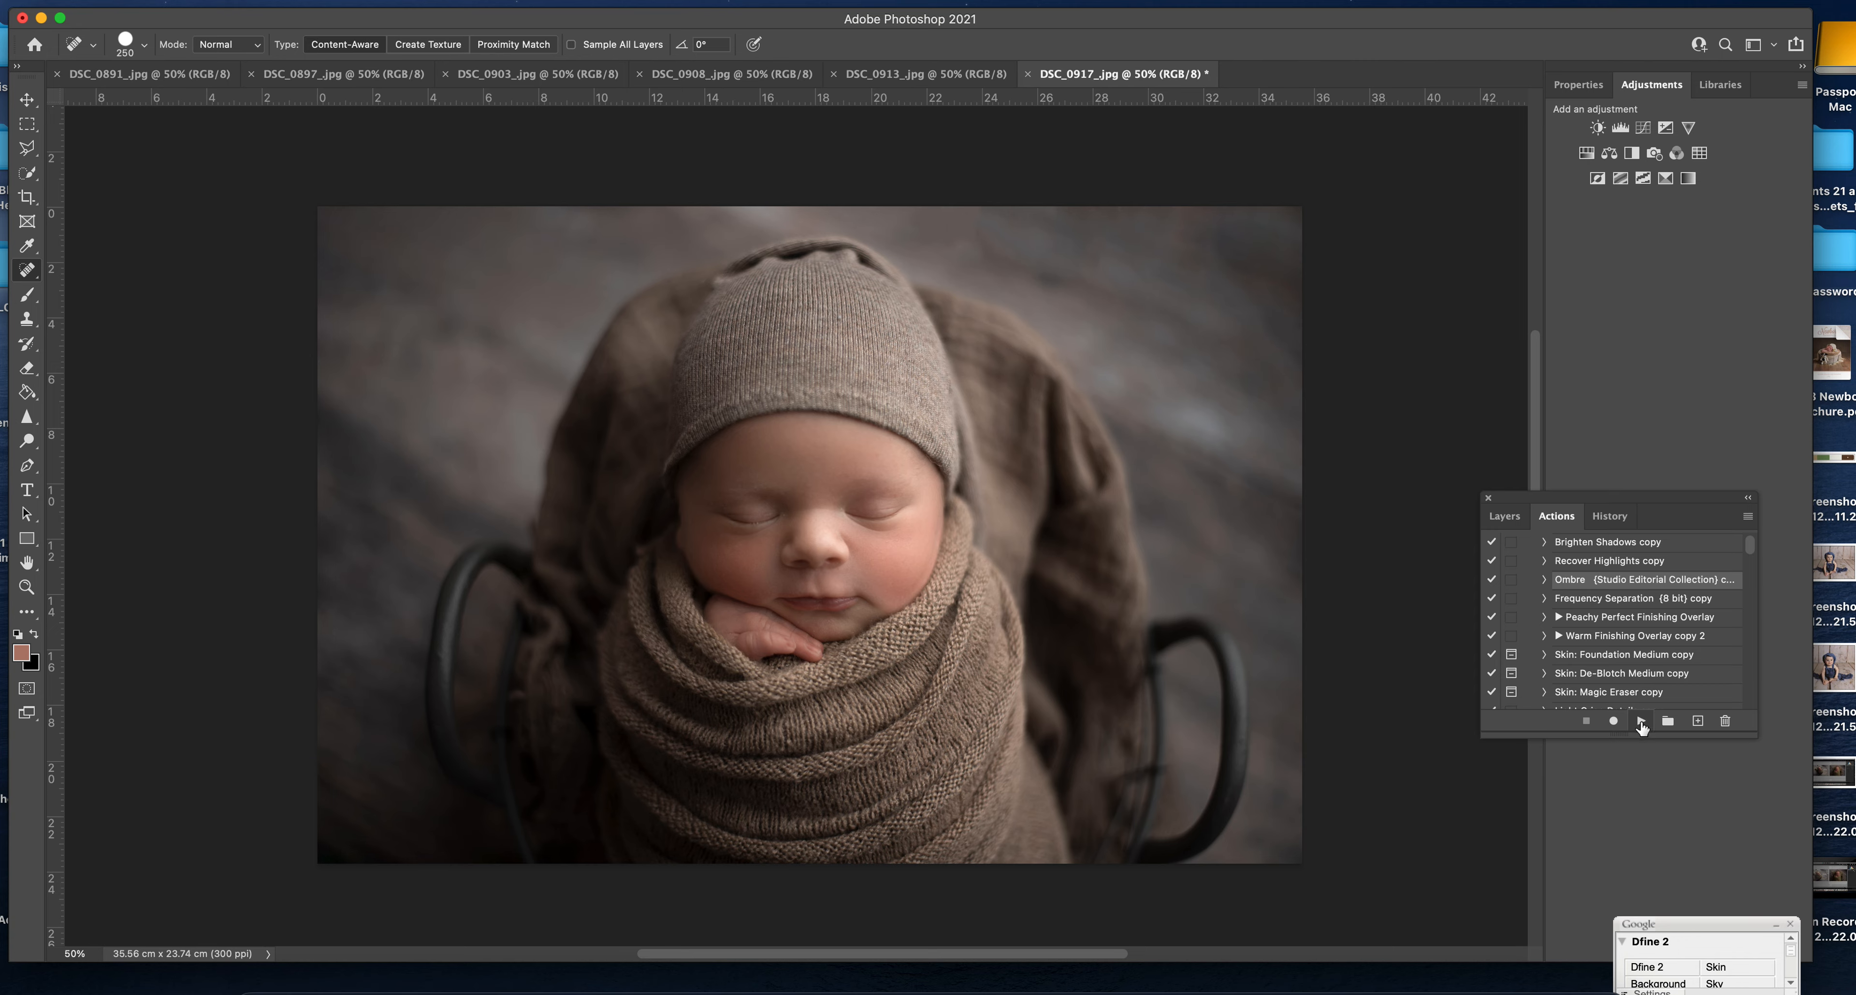
left_click(1641, 721)
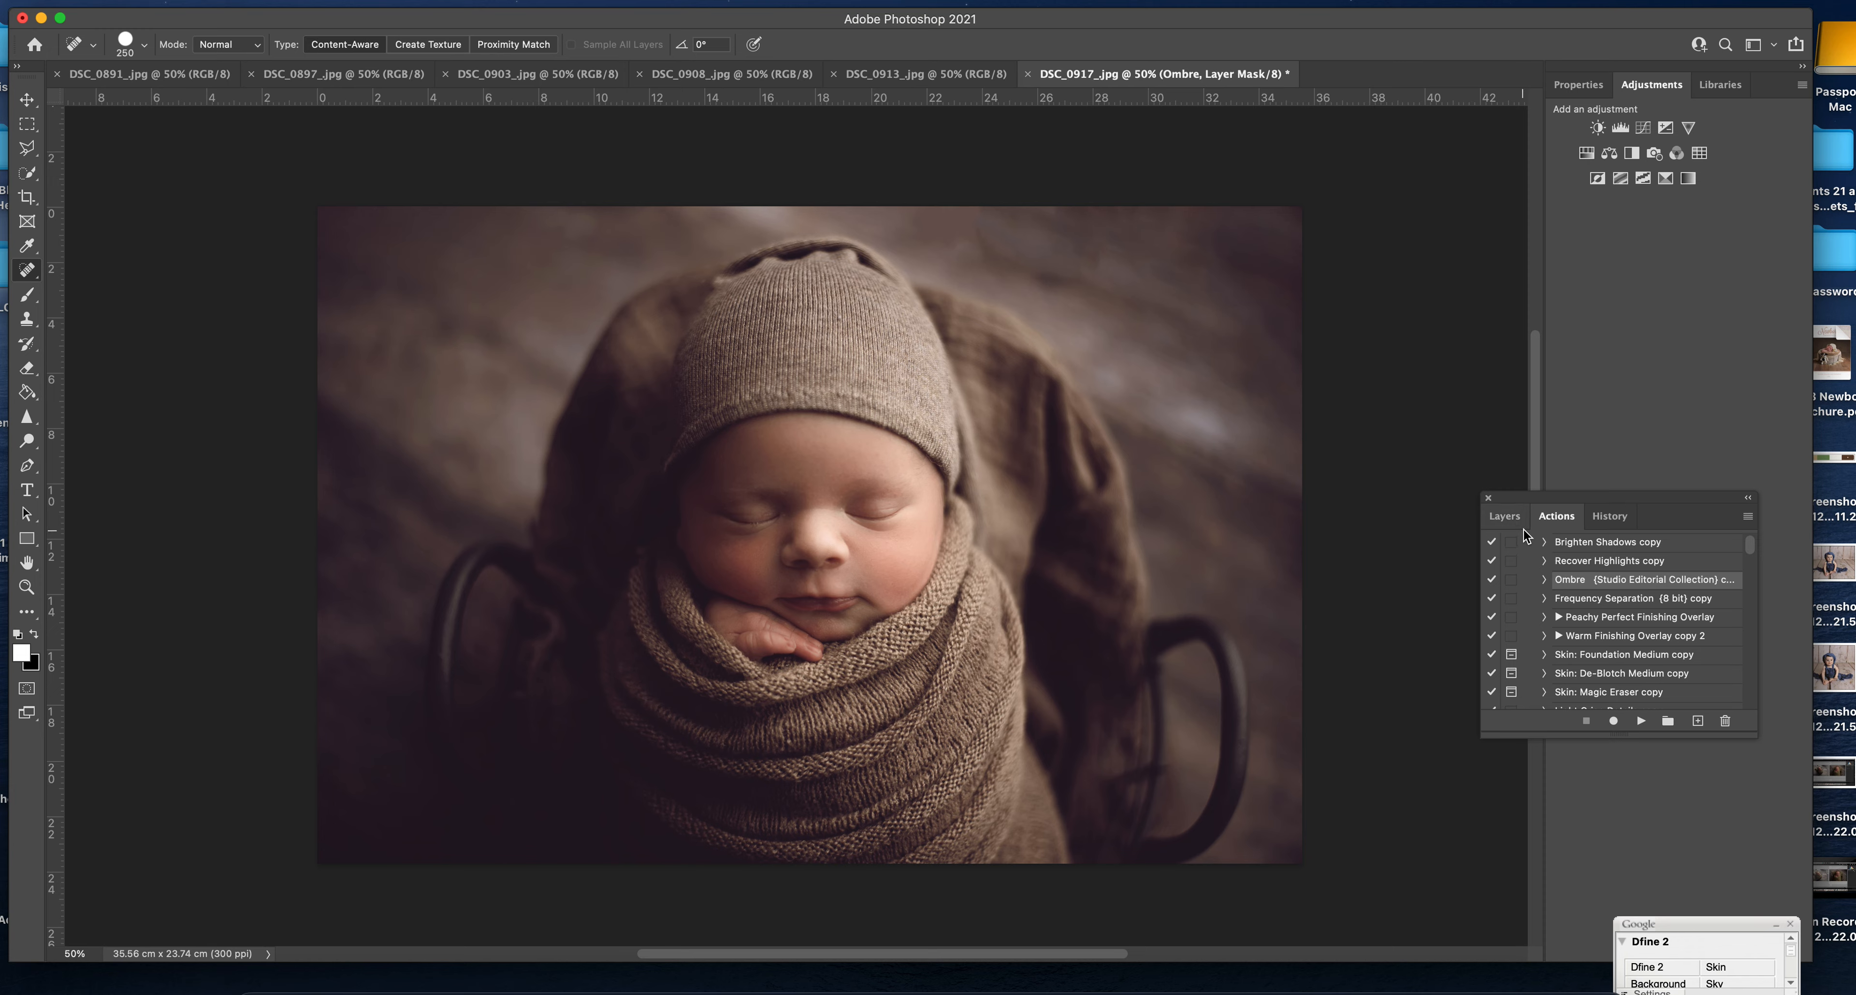
- Lower the Ombre group's opacity to about 61% and flatten the image
left_click(1513, 519)
left_click(1691, 572)
left_click_drag(1697, 595, 1595, 595)
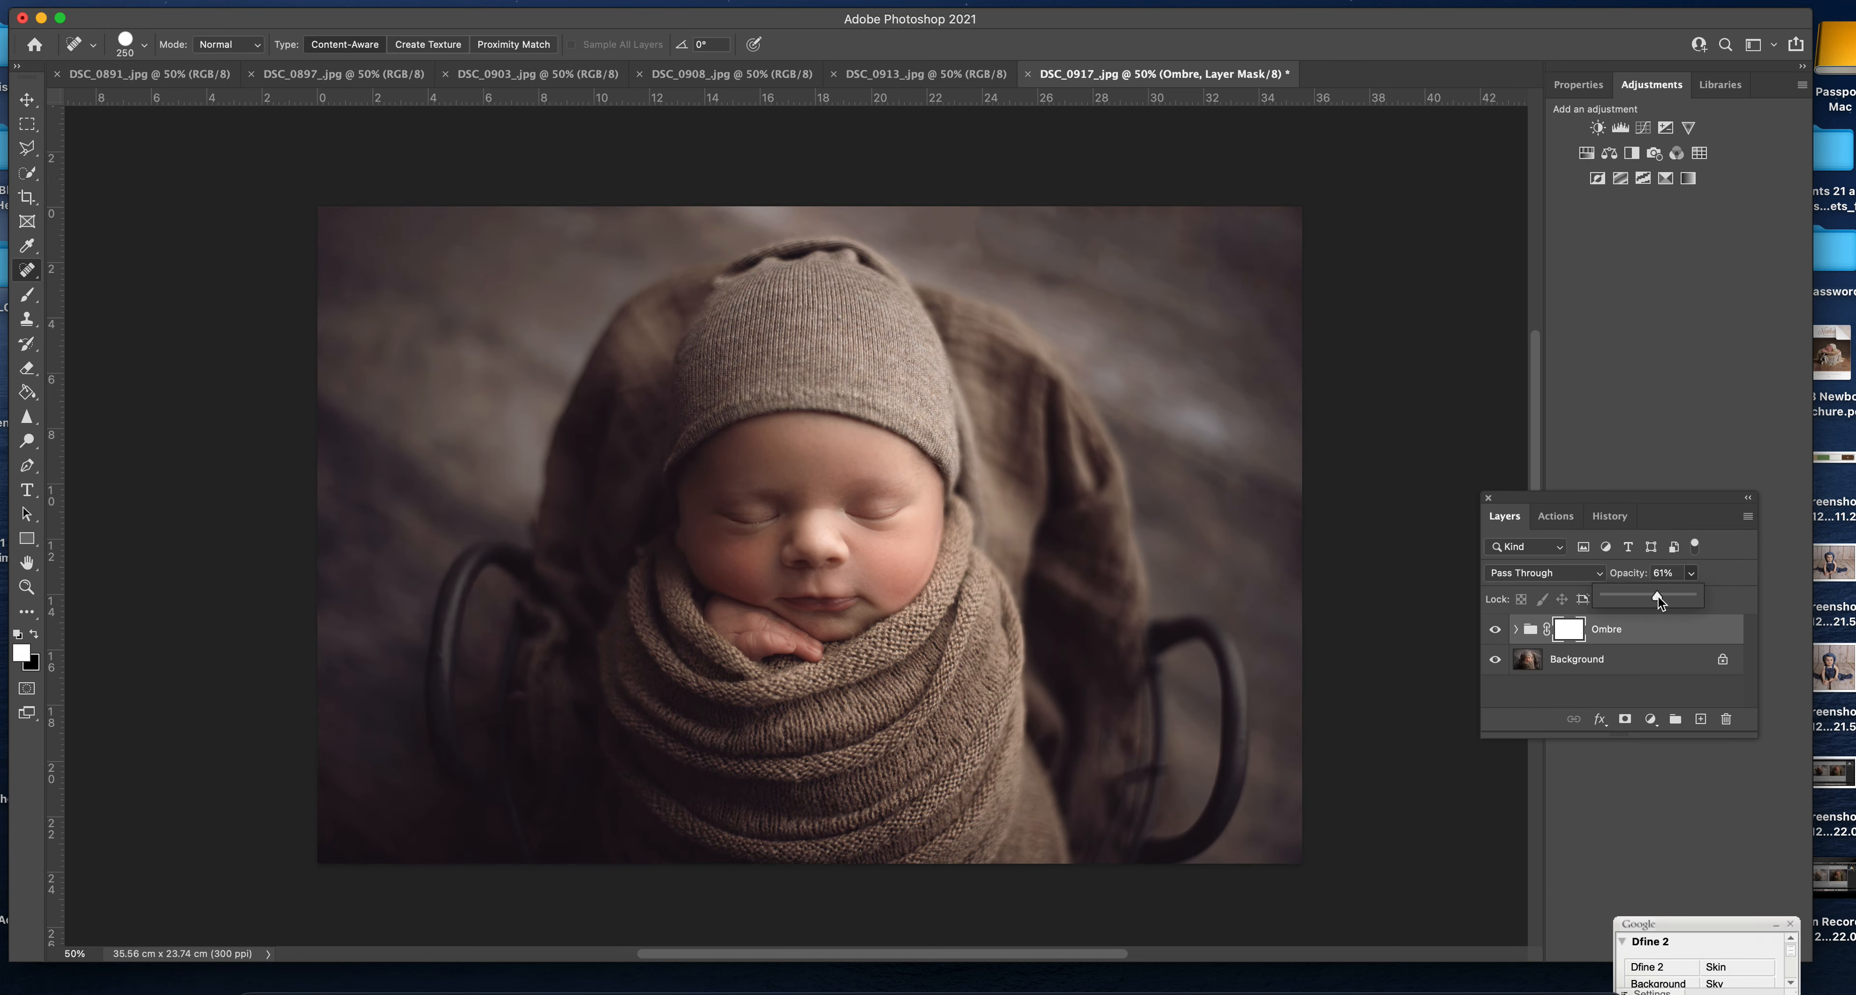
left_click(1747, 518)
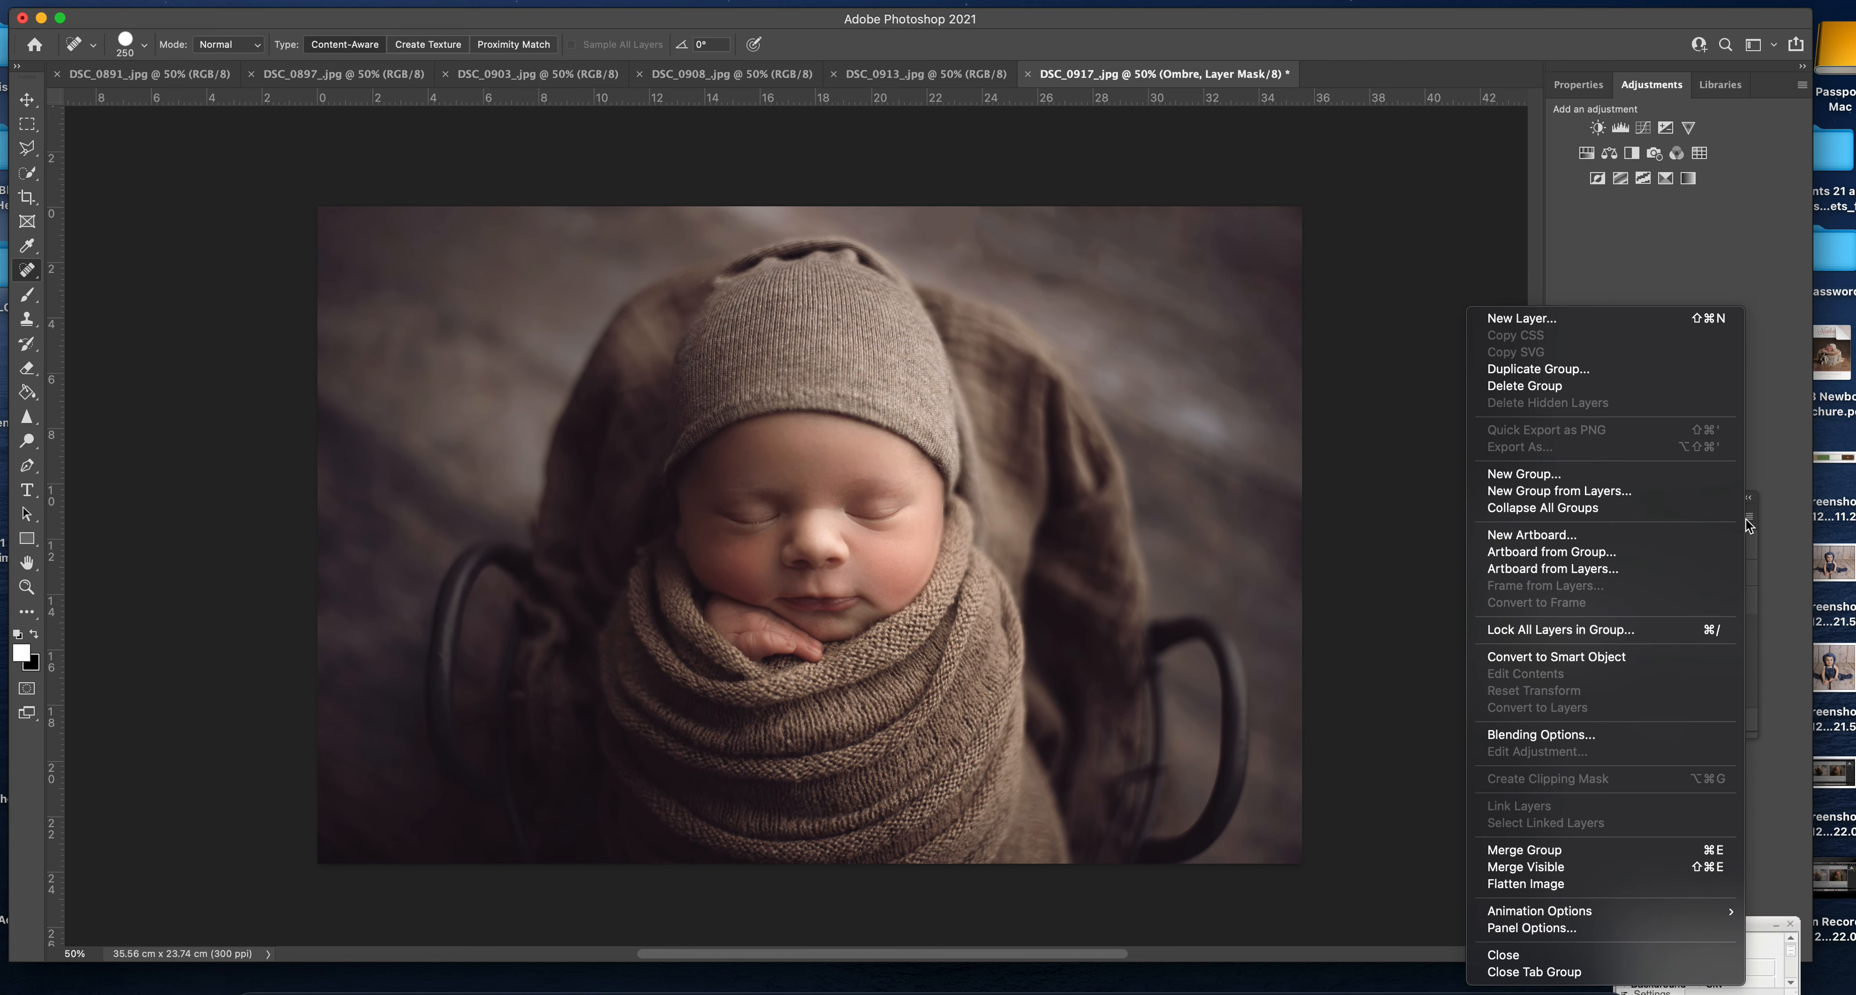
left_click(1616, 884)
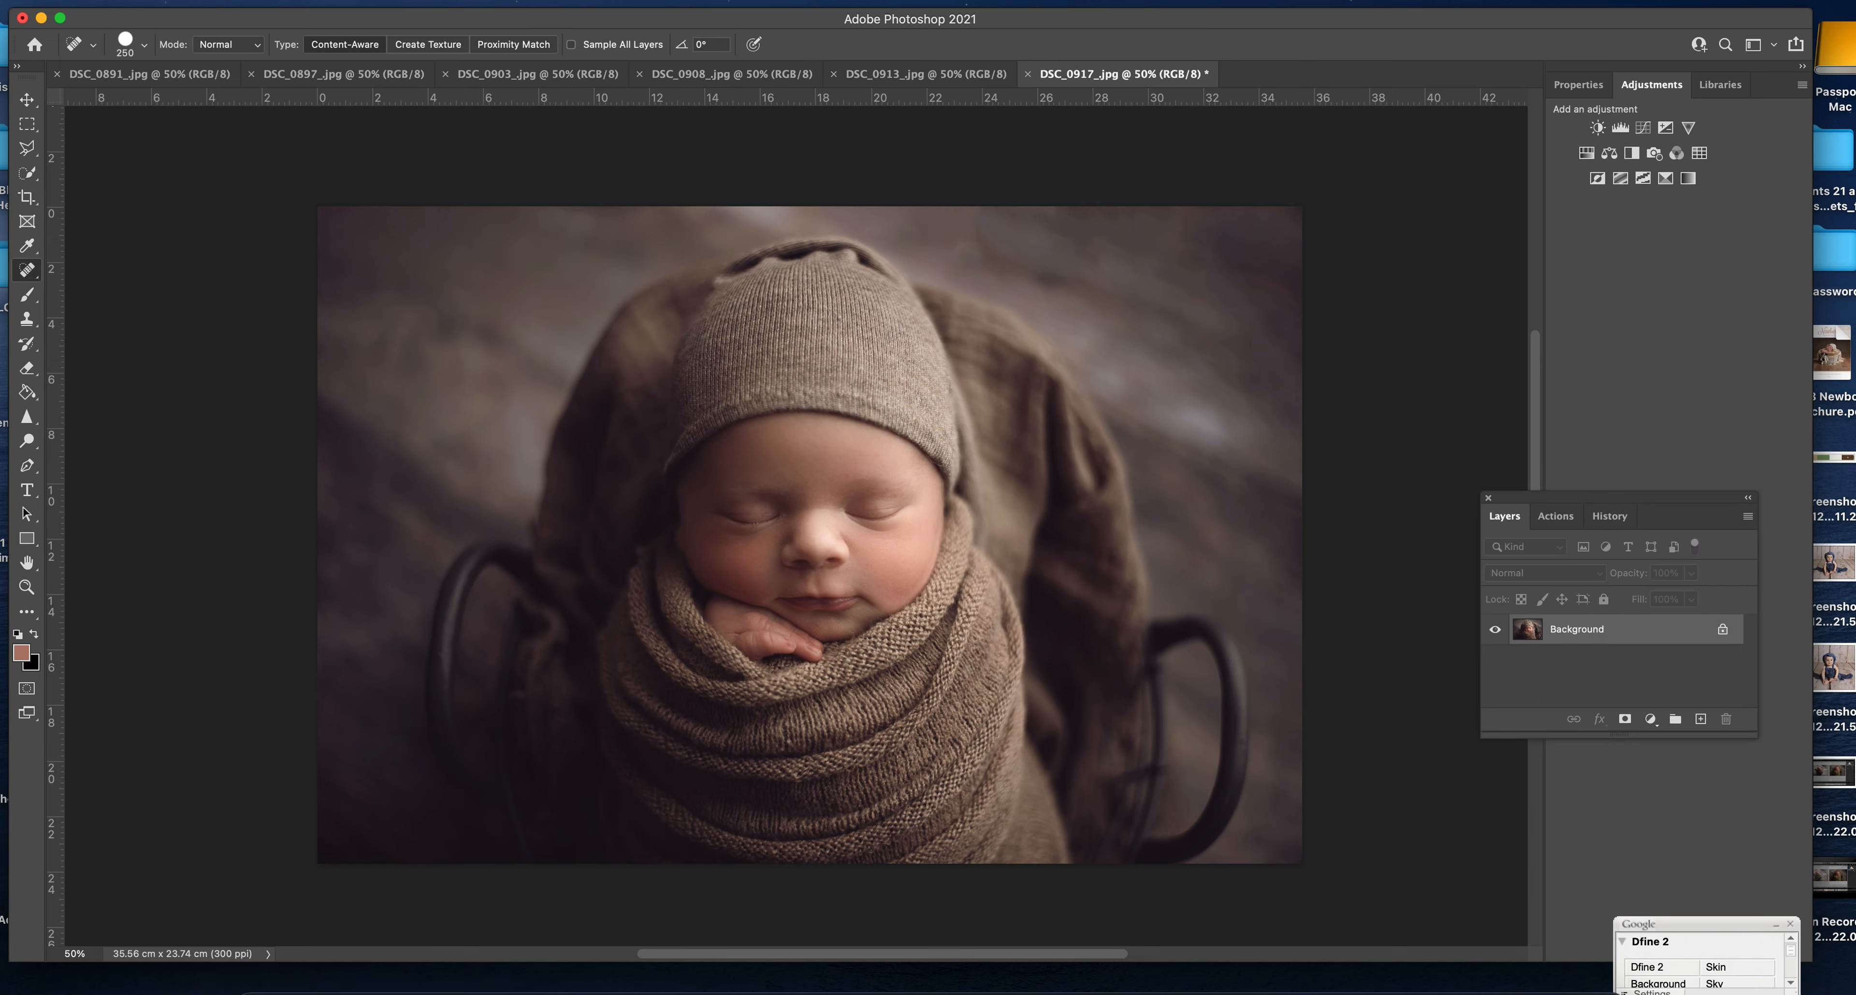
- Save DSC_0917_.jpg as a Baseline (Standard) JPEG at maximum quality 12 and close the document
left_click(117, 0)
left_click(173, 180)
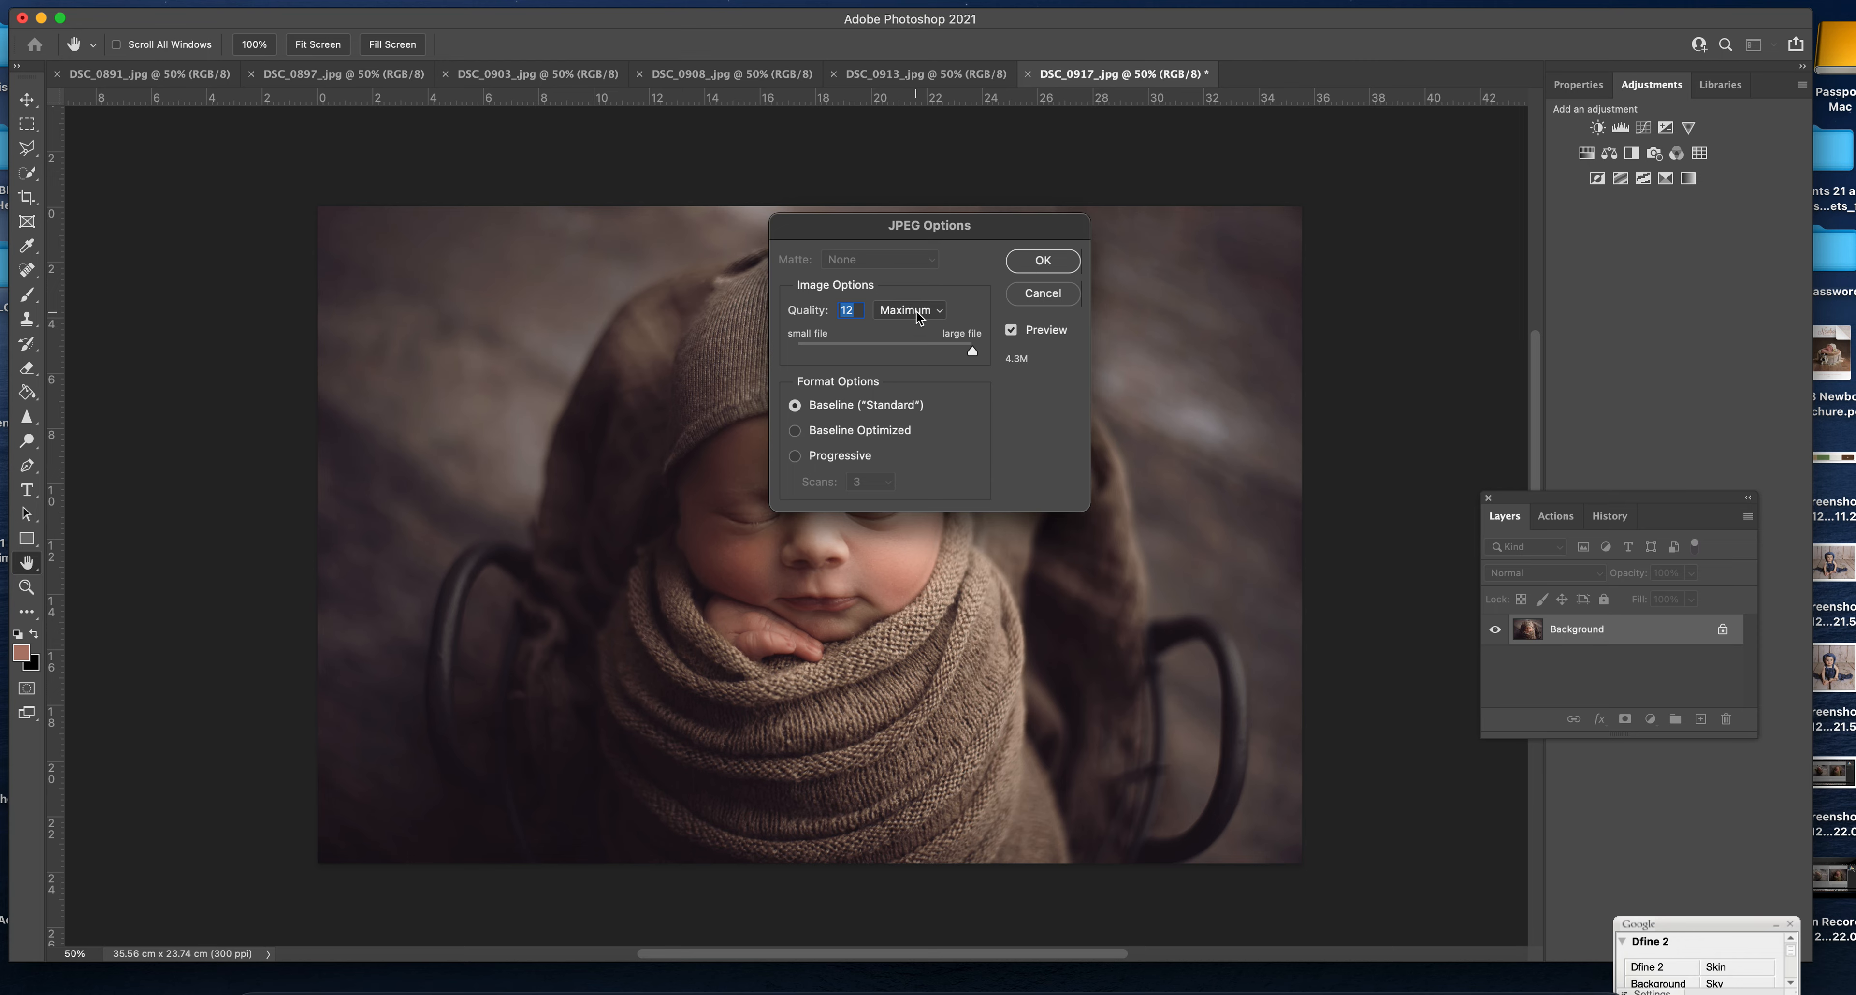
left_click(1052, 261)
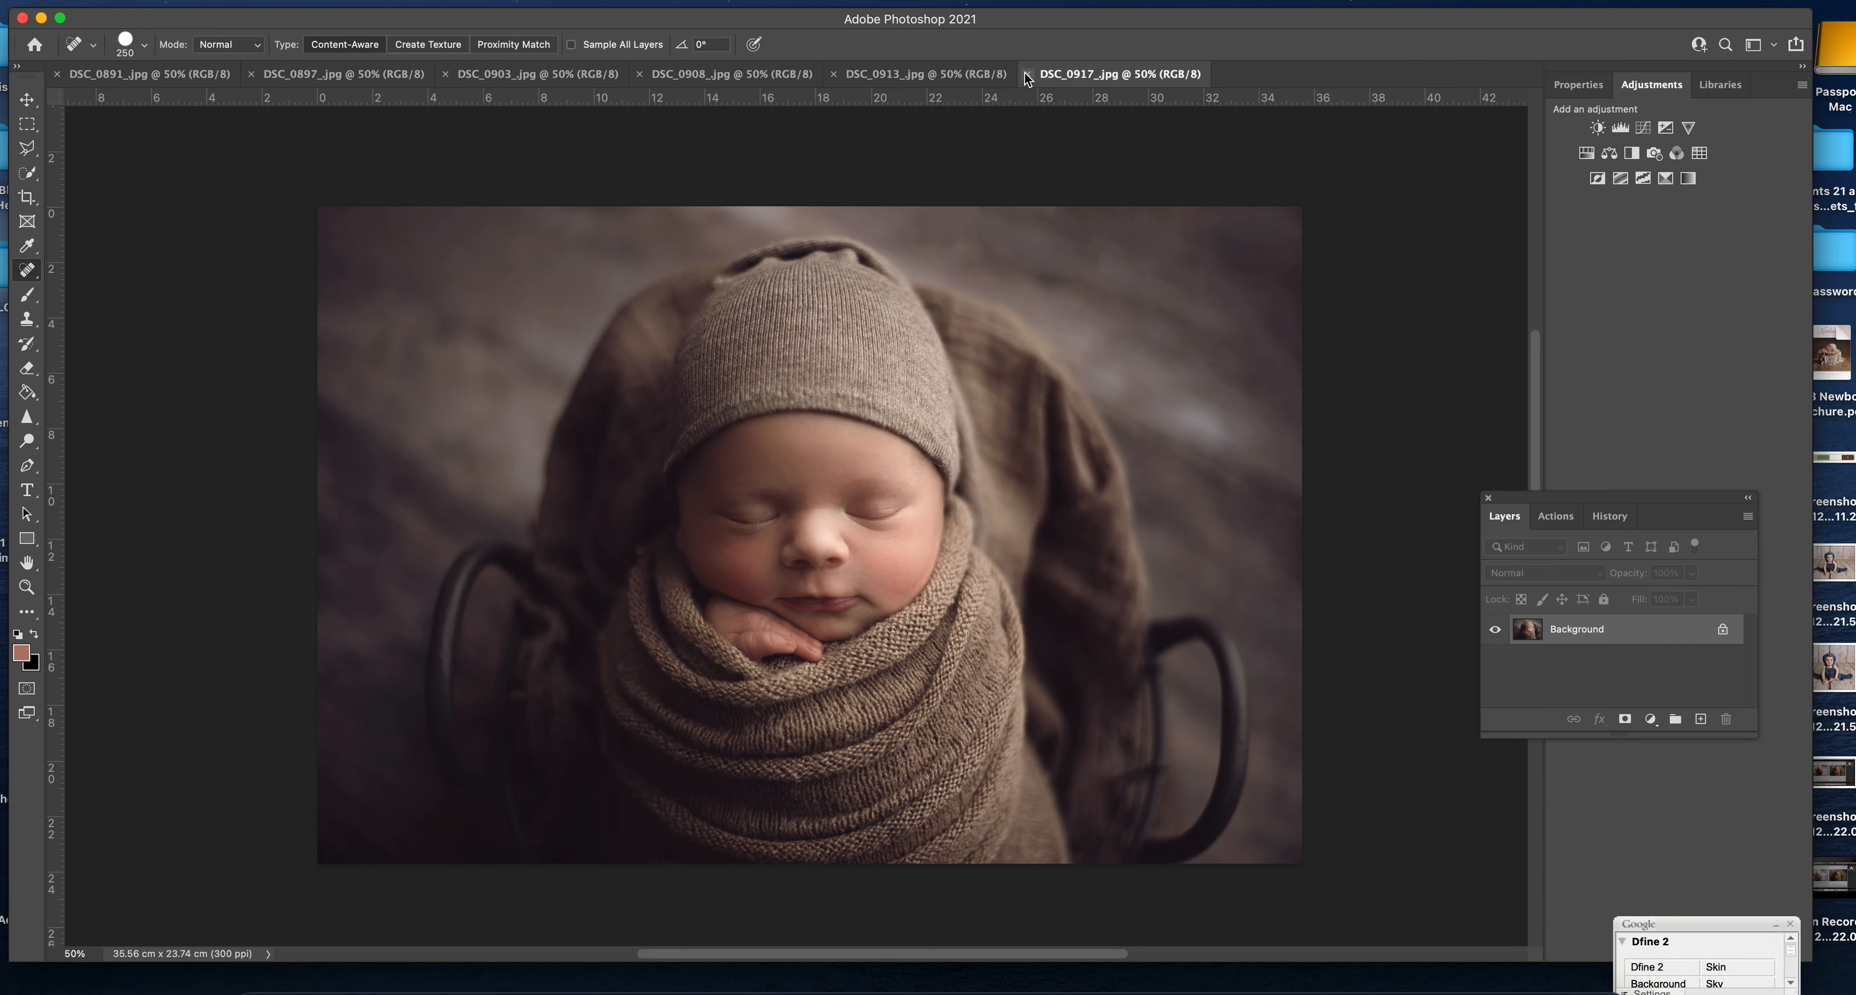
left_click(1027, 75)
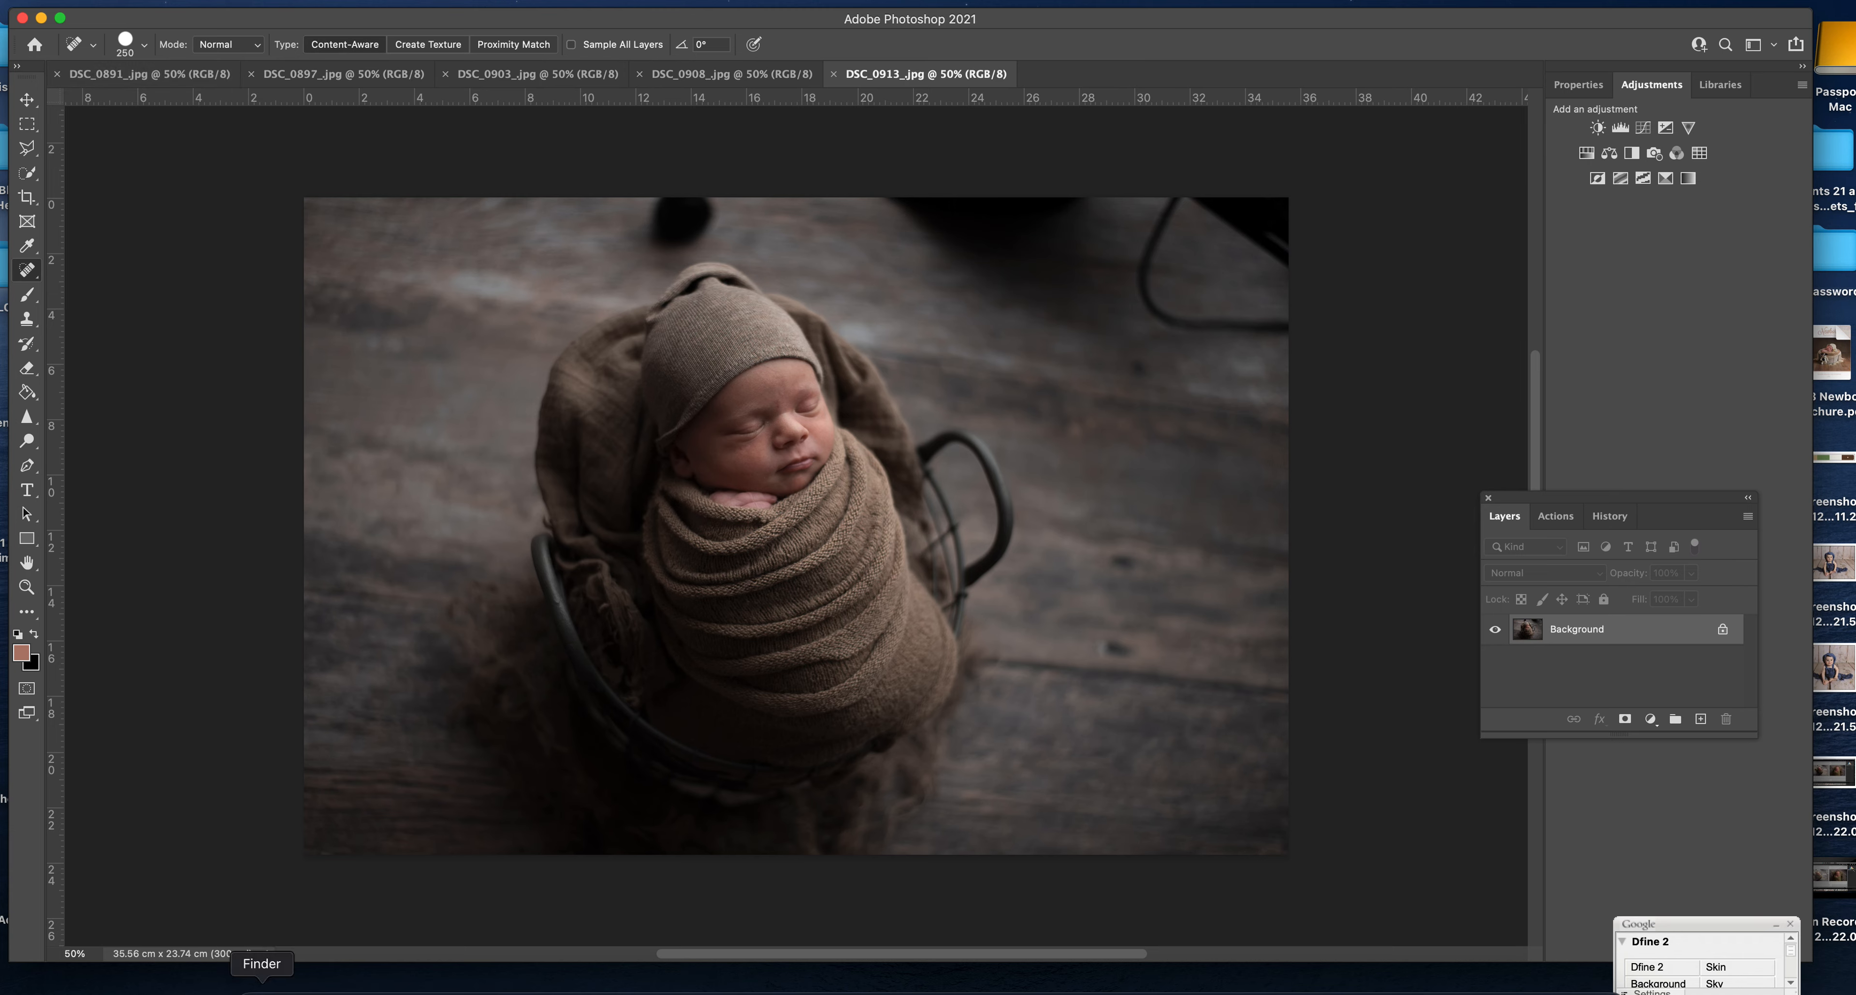
- Switch to Finder and open the client's best folder under 0 TO DO > 0 TO EDIT in Google Drive
left_click(261, 989)
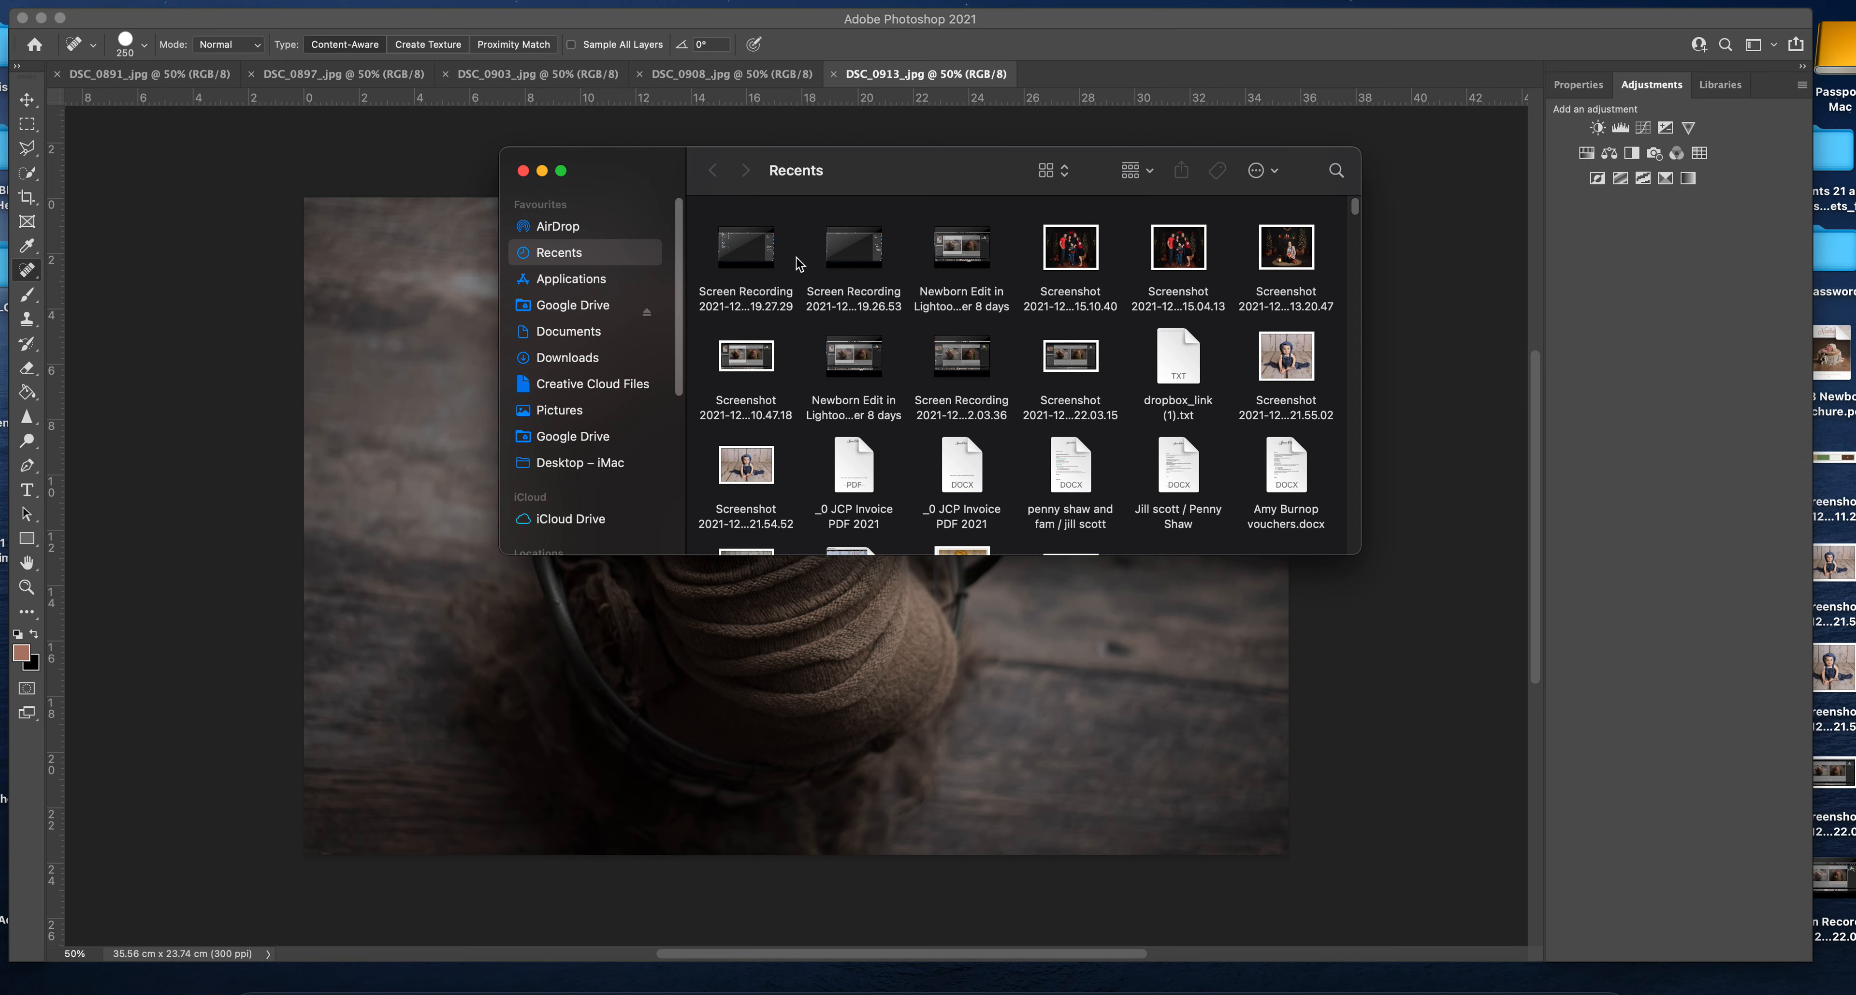
left_click(608, 434)
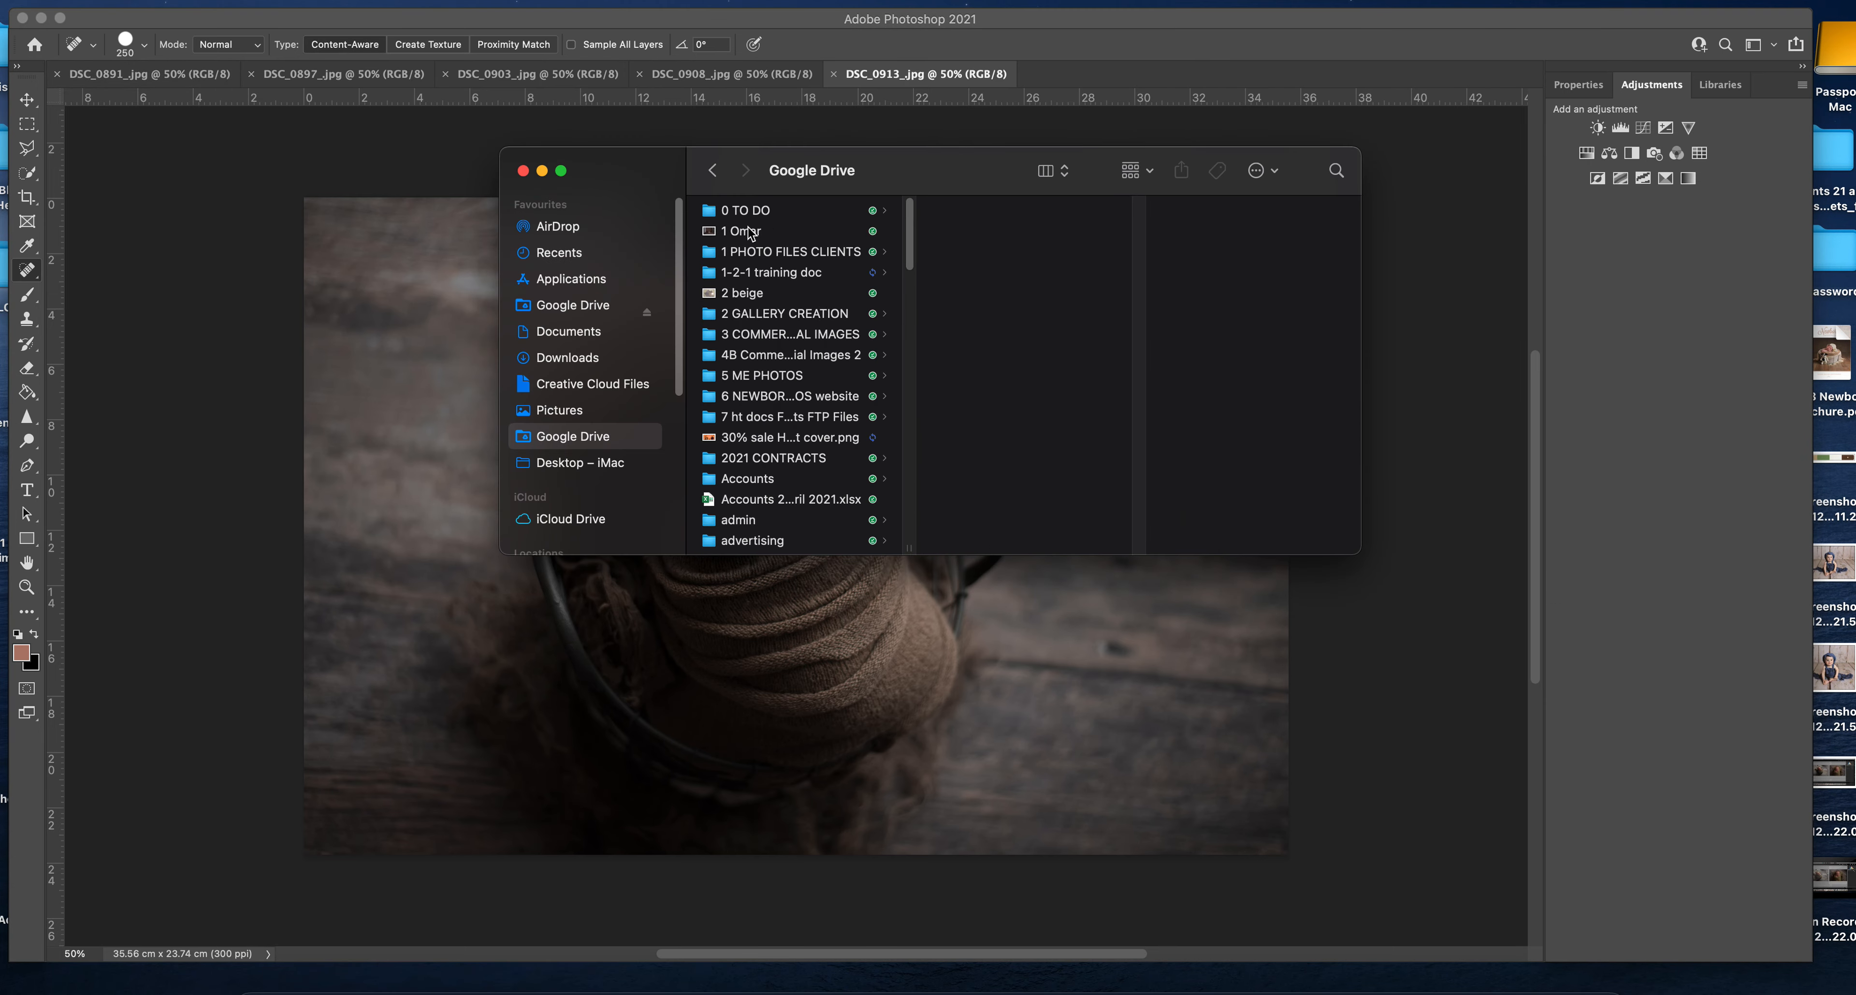
left_click(768, 213)
left_click(1042, 211)
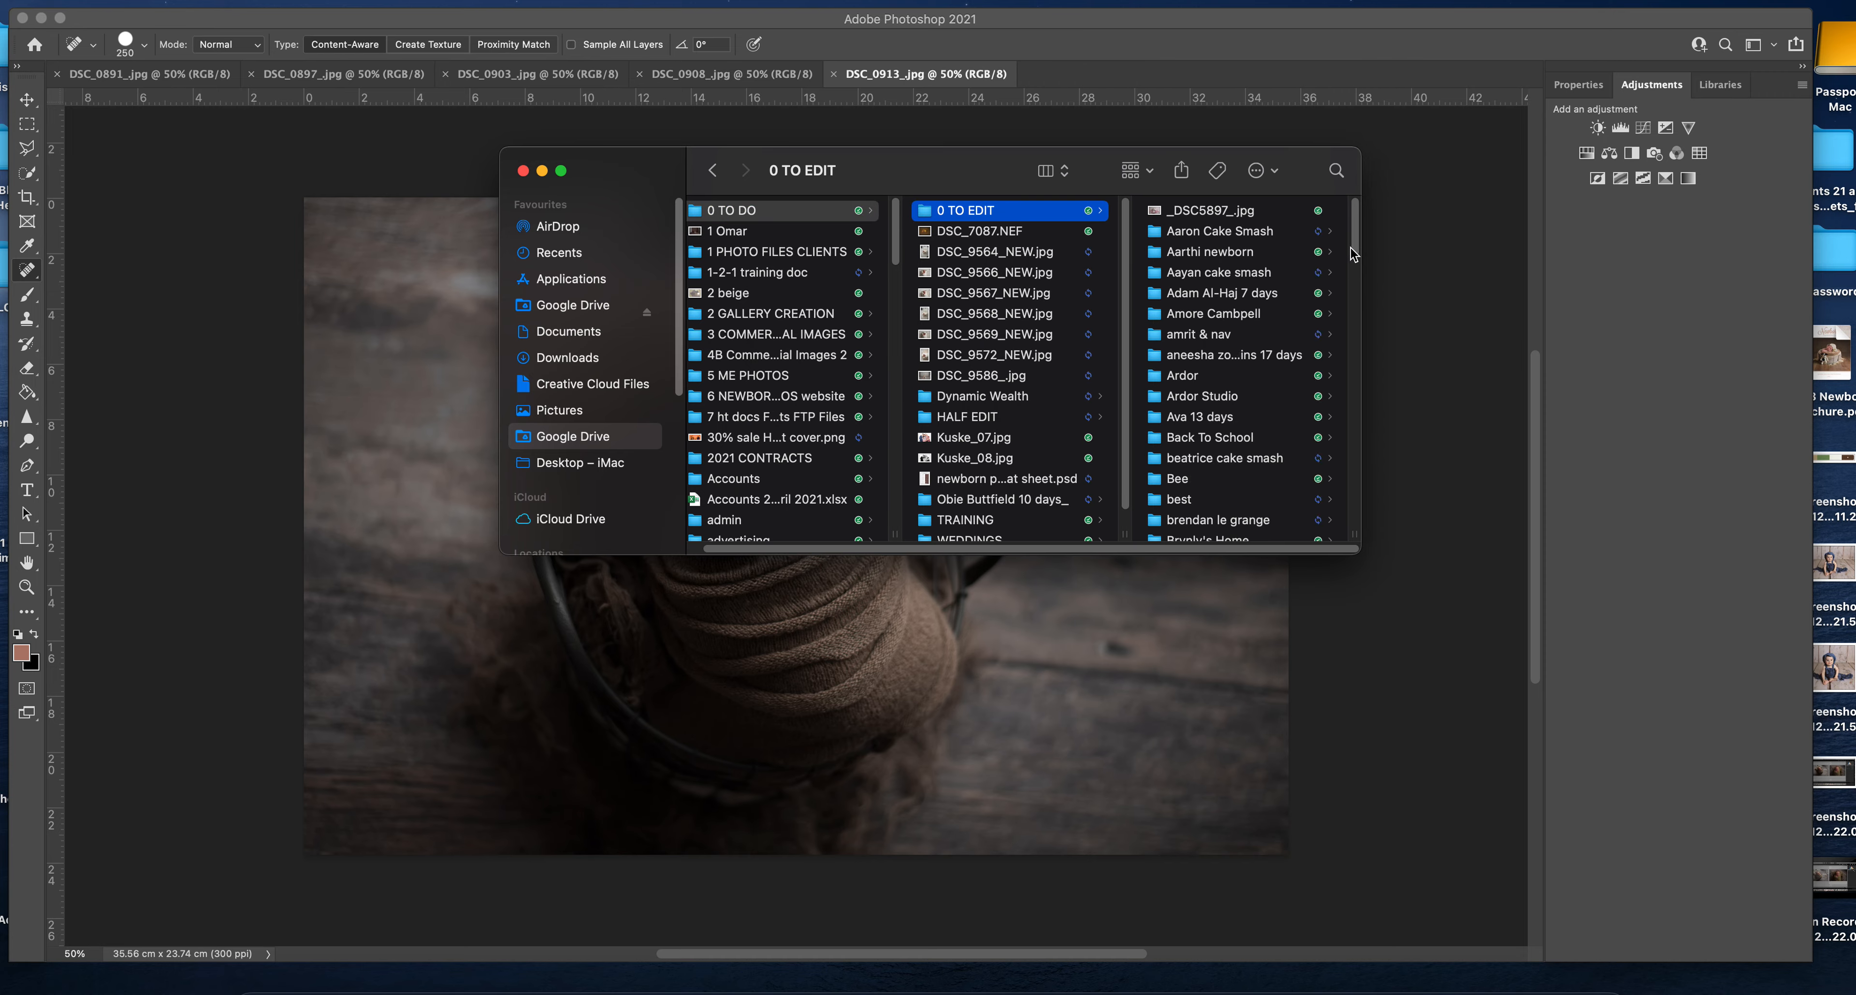
scroll(1333, 379, "down", 10)
scroll(1334, 379, "down", 15)
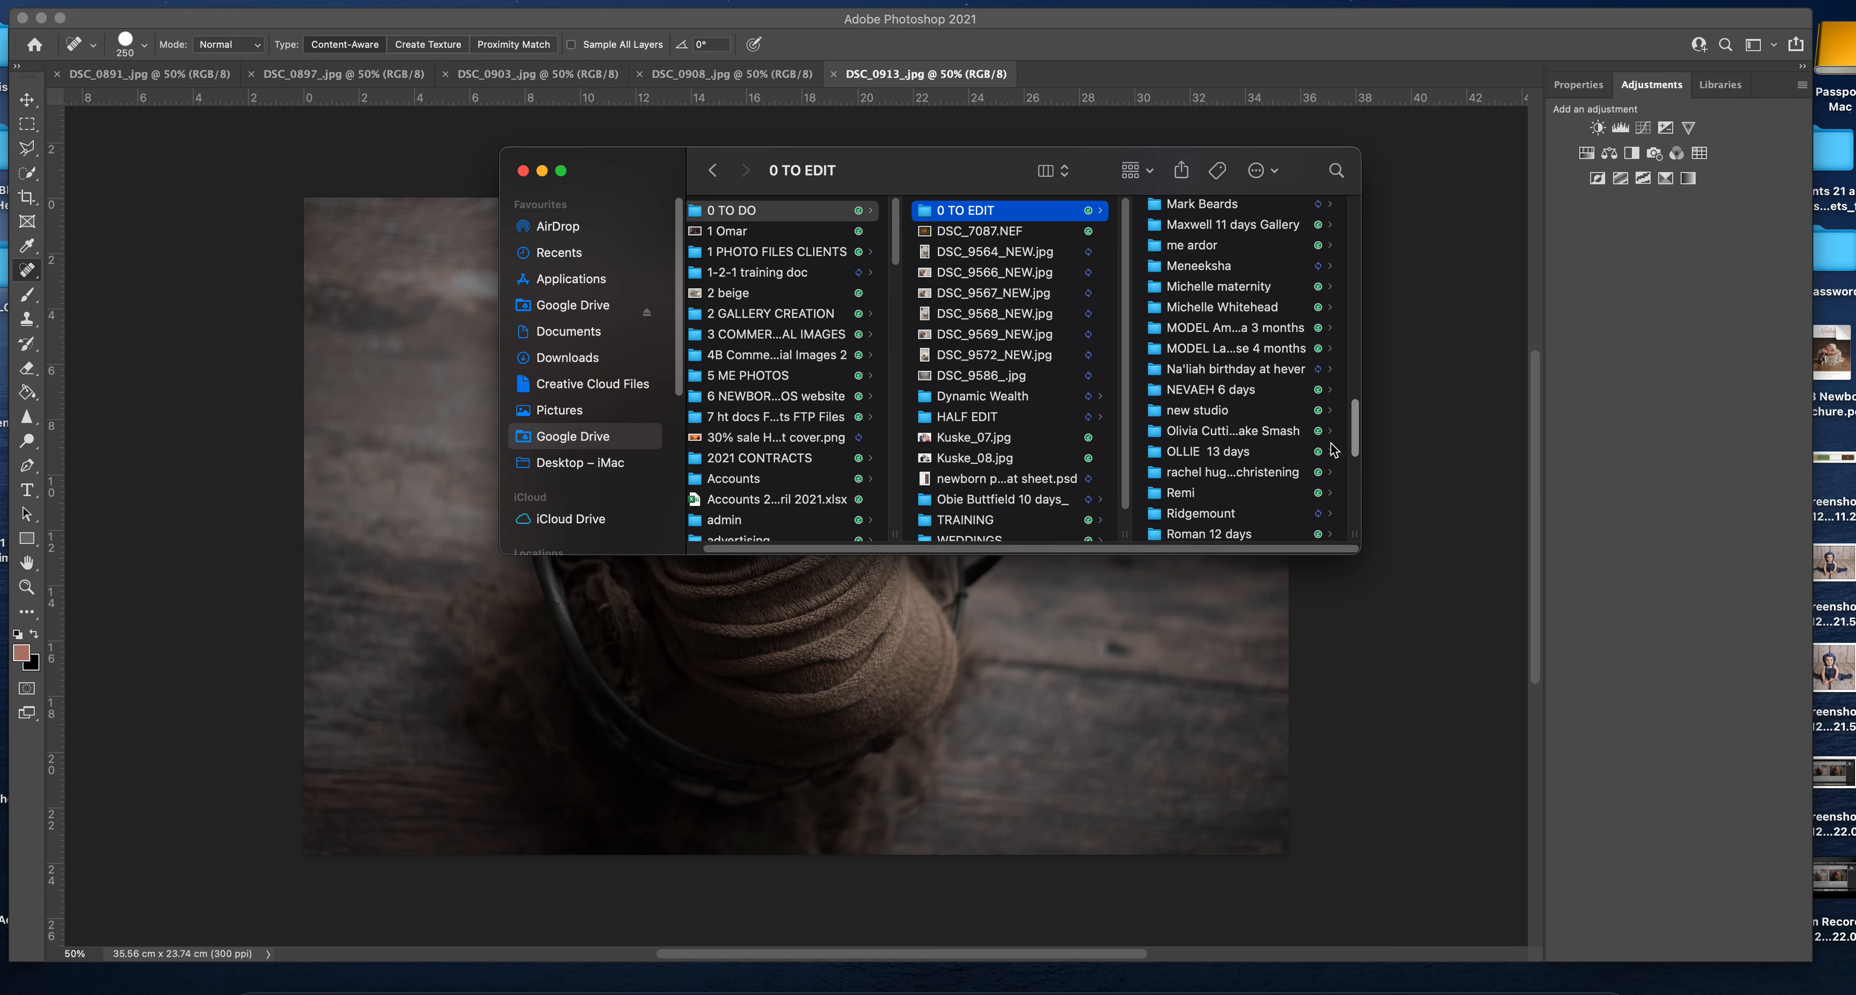
scroll(1333, 480, "down", 6)
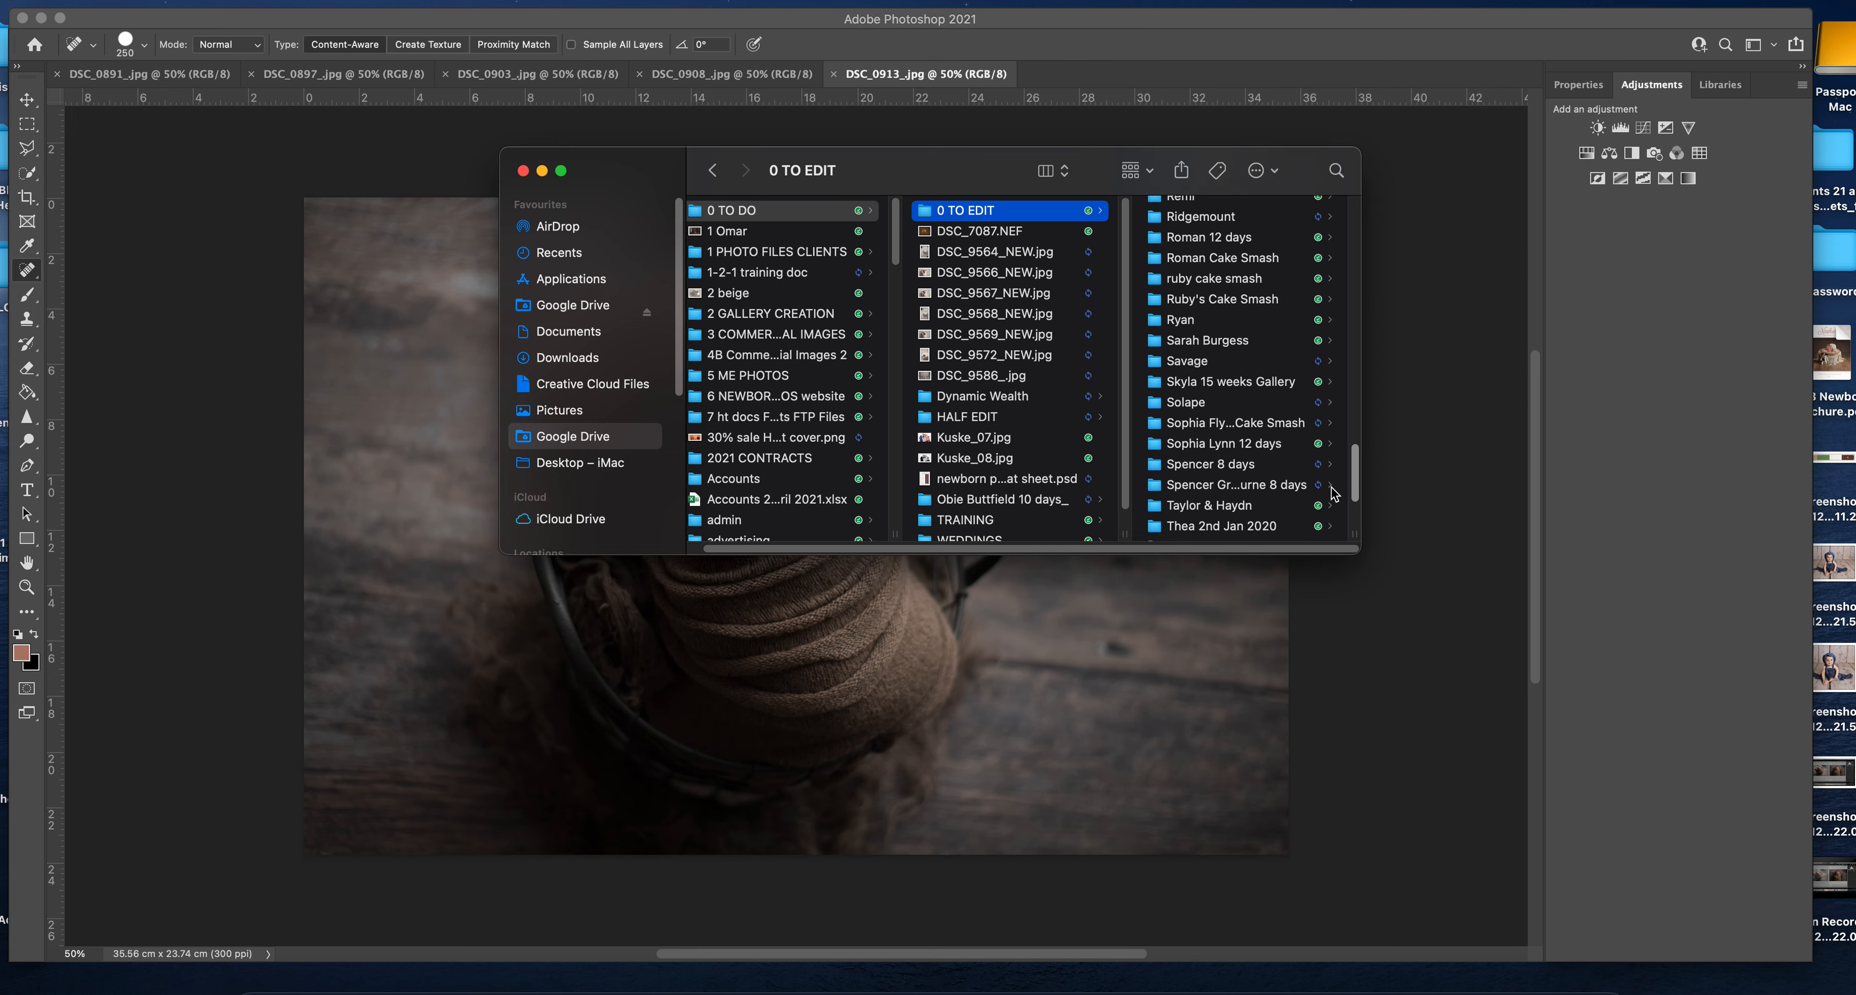
left_click(1278, 435)
left_click(1250, 206)
key("Right")
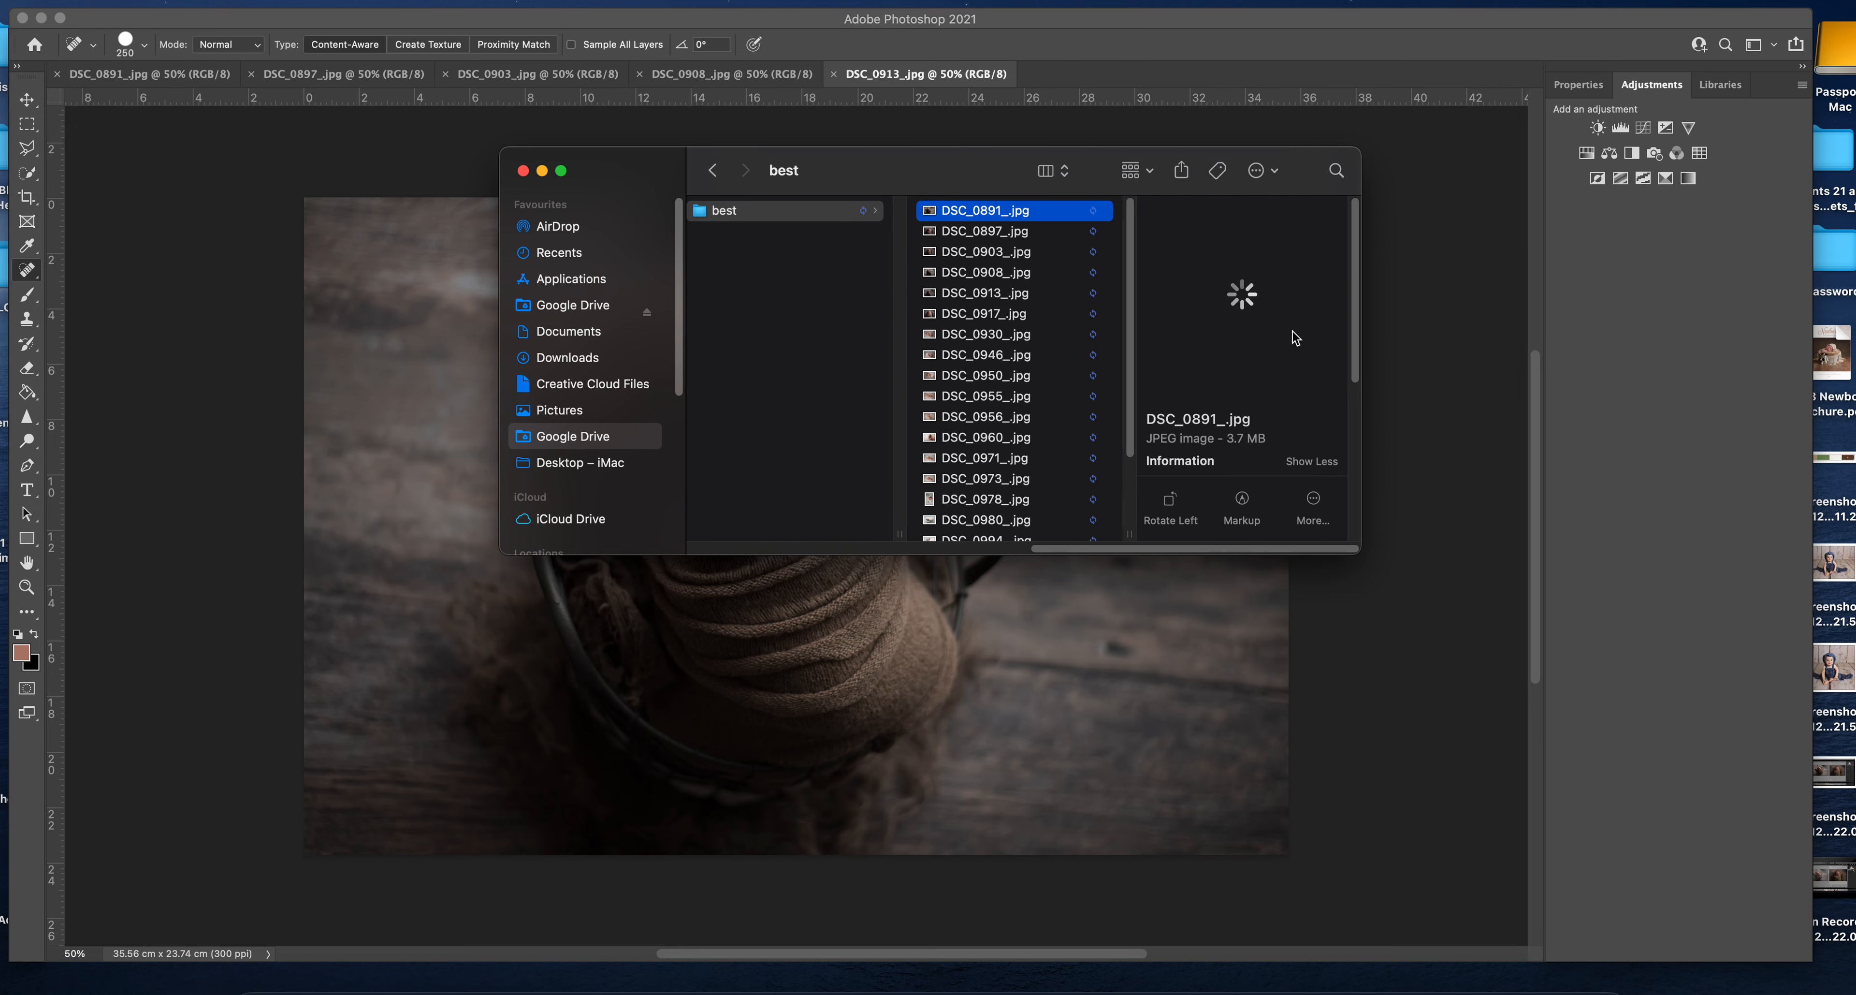
- Preview the wrapped-baby photos from DSC_0897_.jpg to the edited DSC_0917_.jpg one after another
left_click(999, 235)
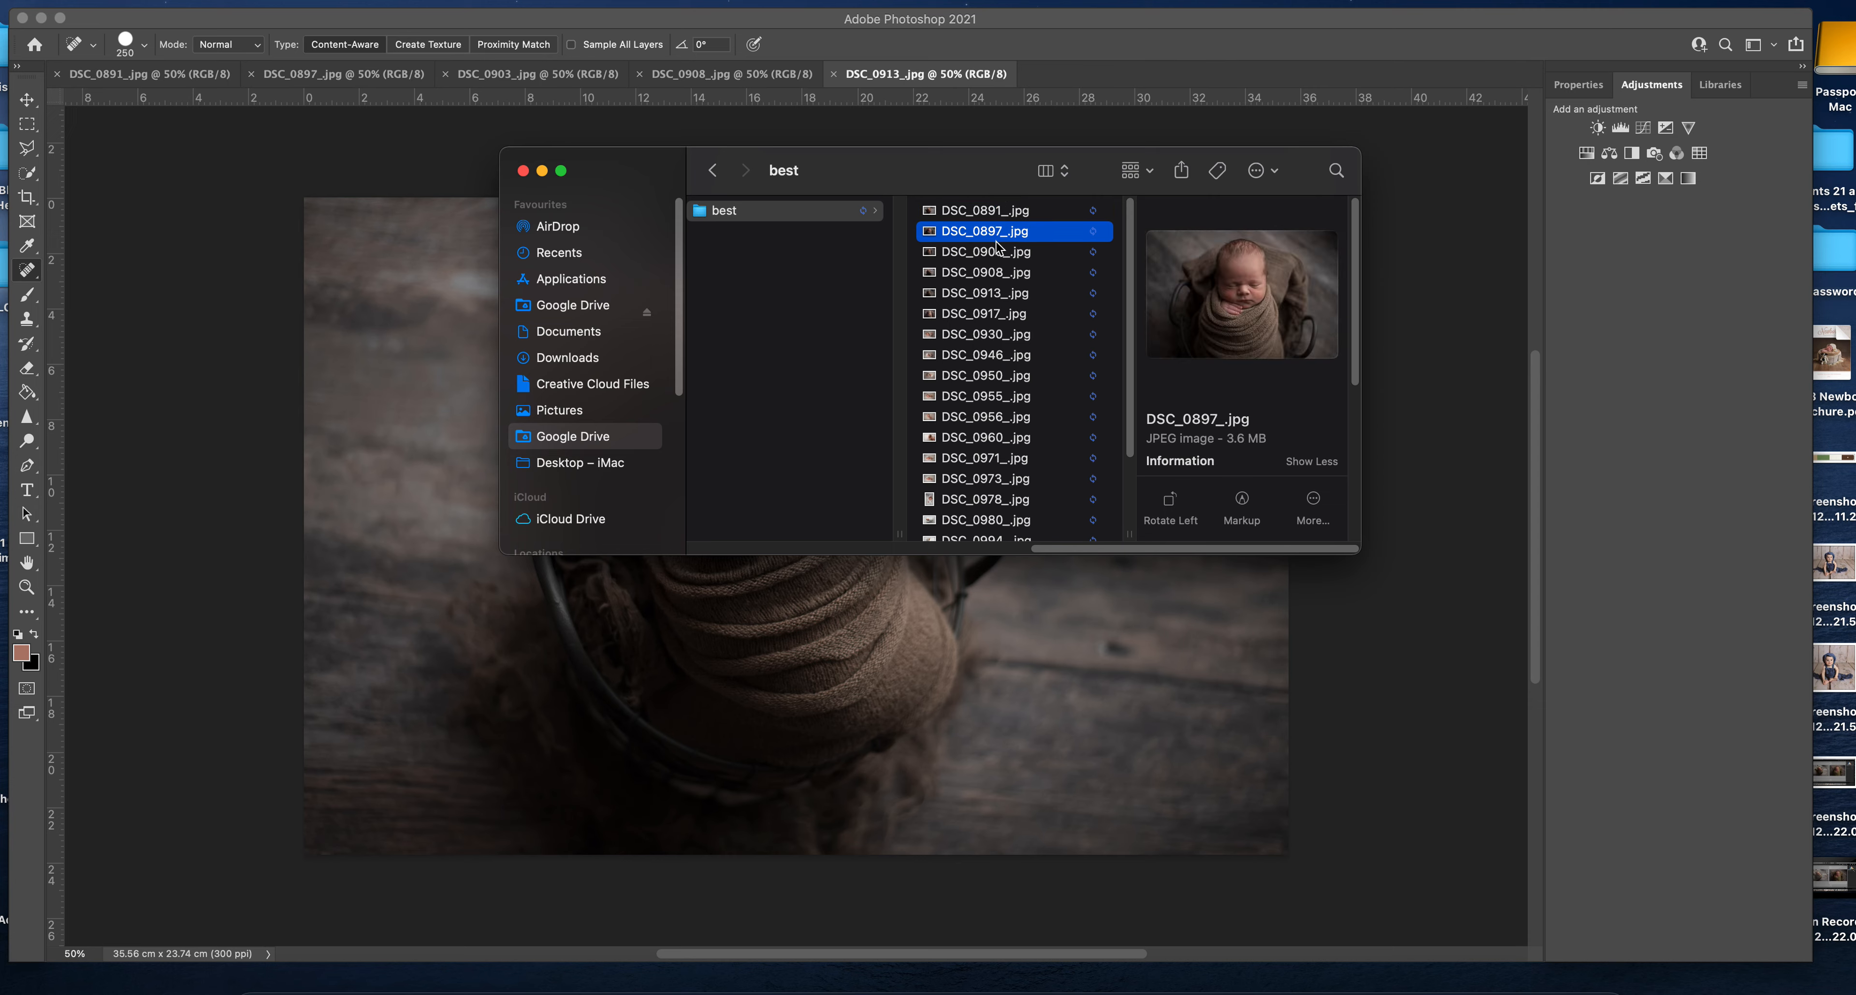
left_click(994, 254)
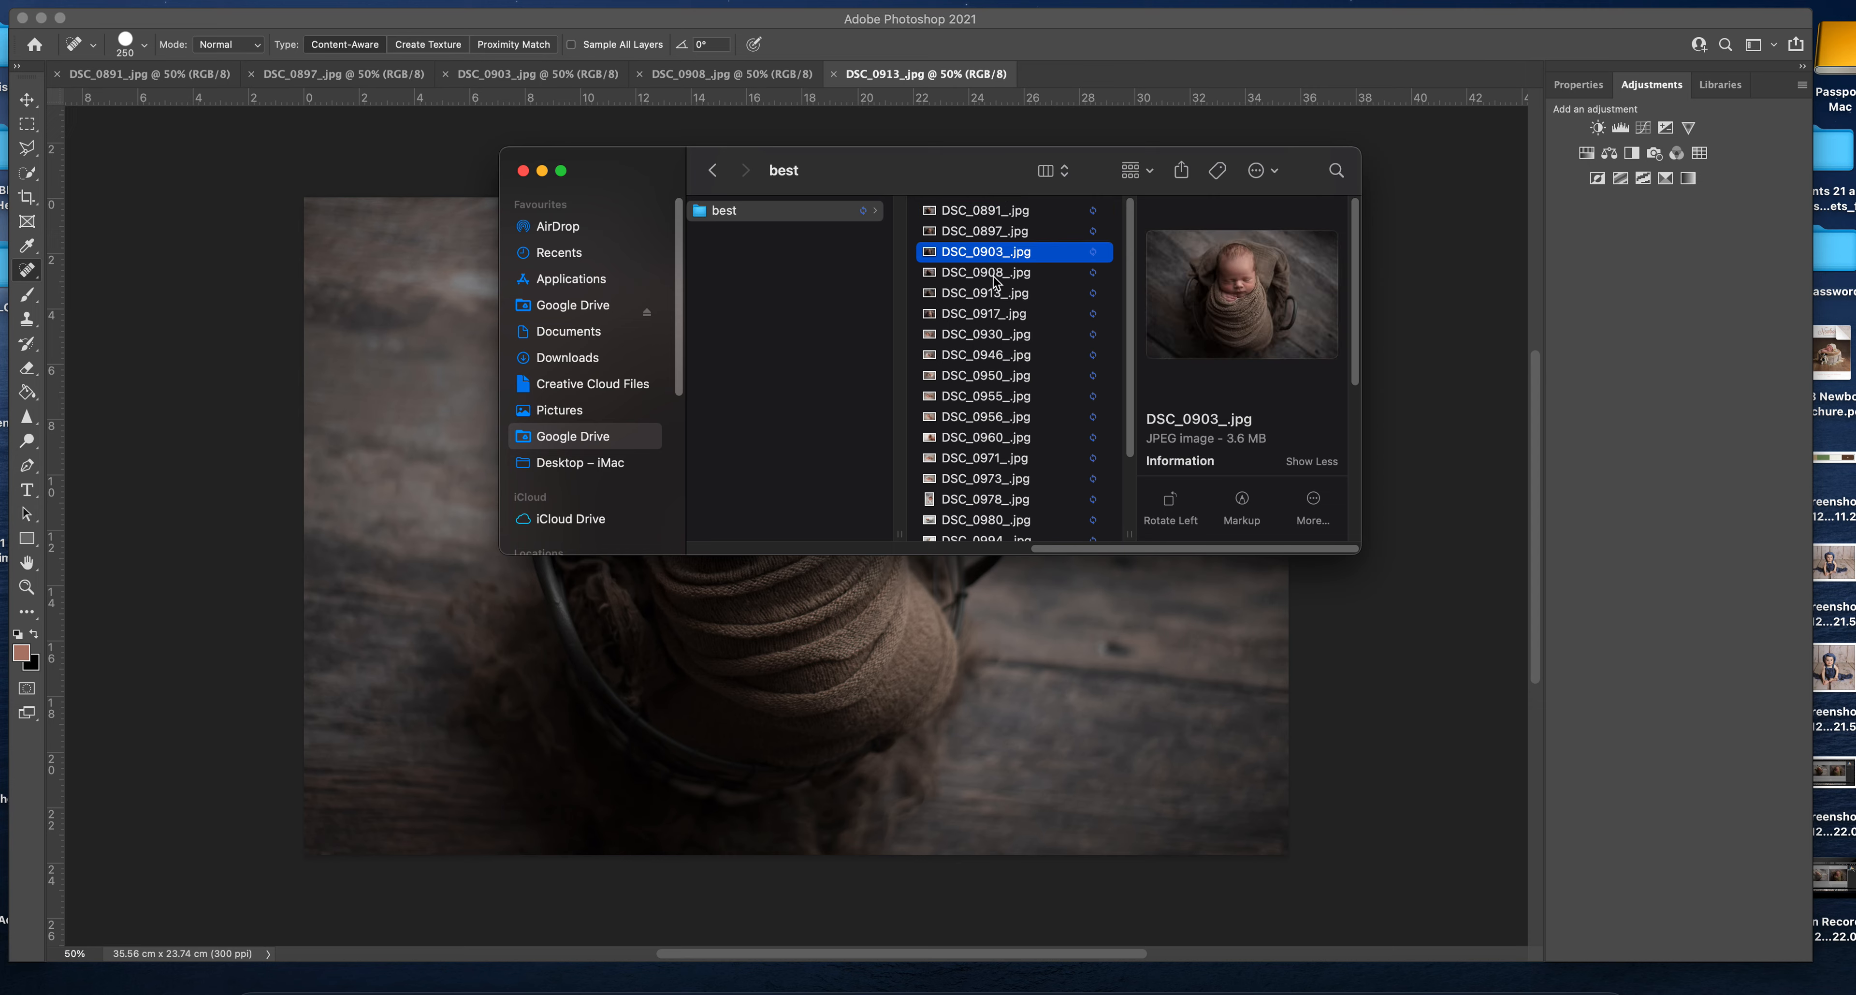
key("Down")
key("Down")
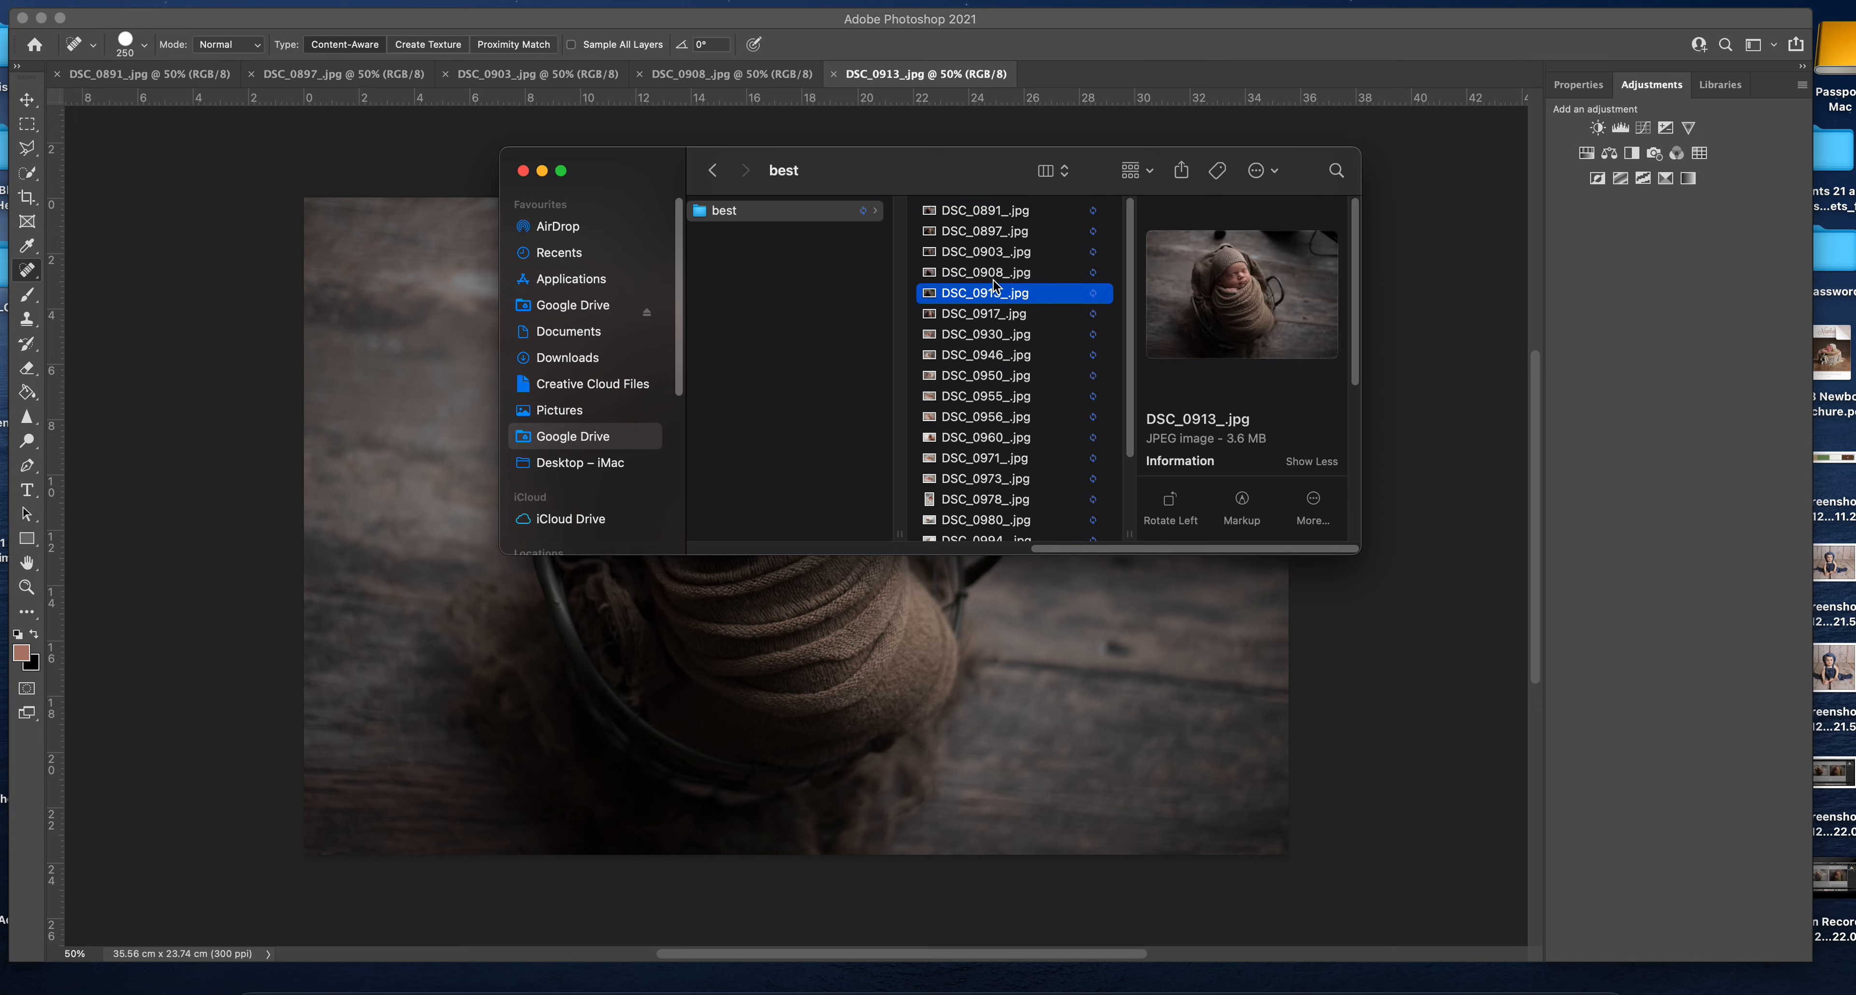
key("Down")
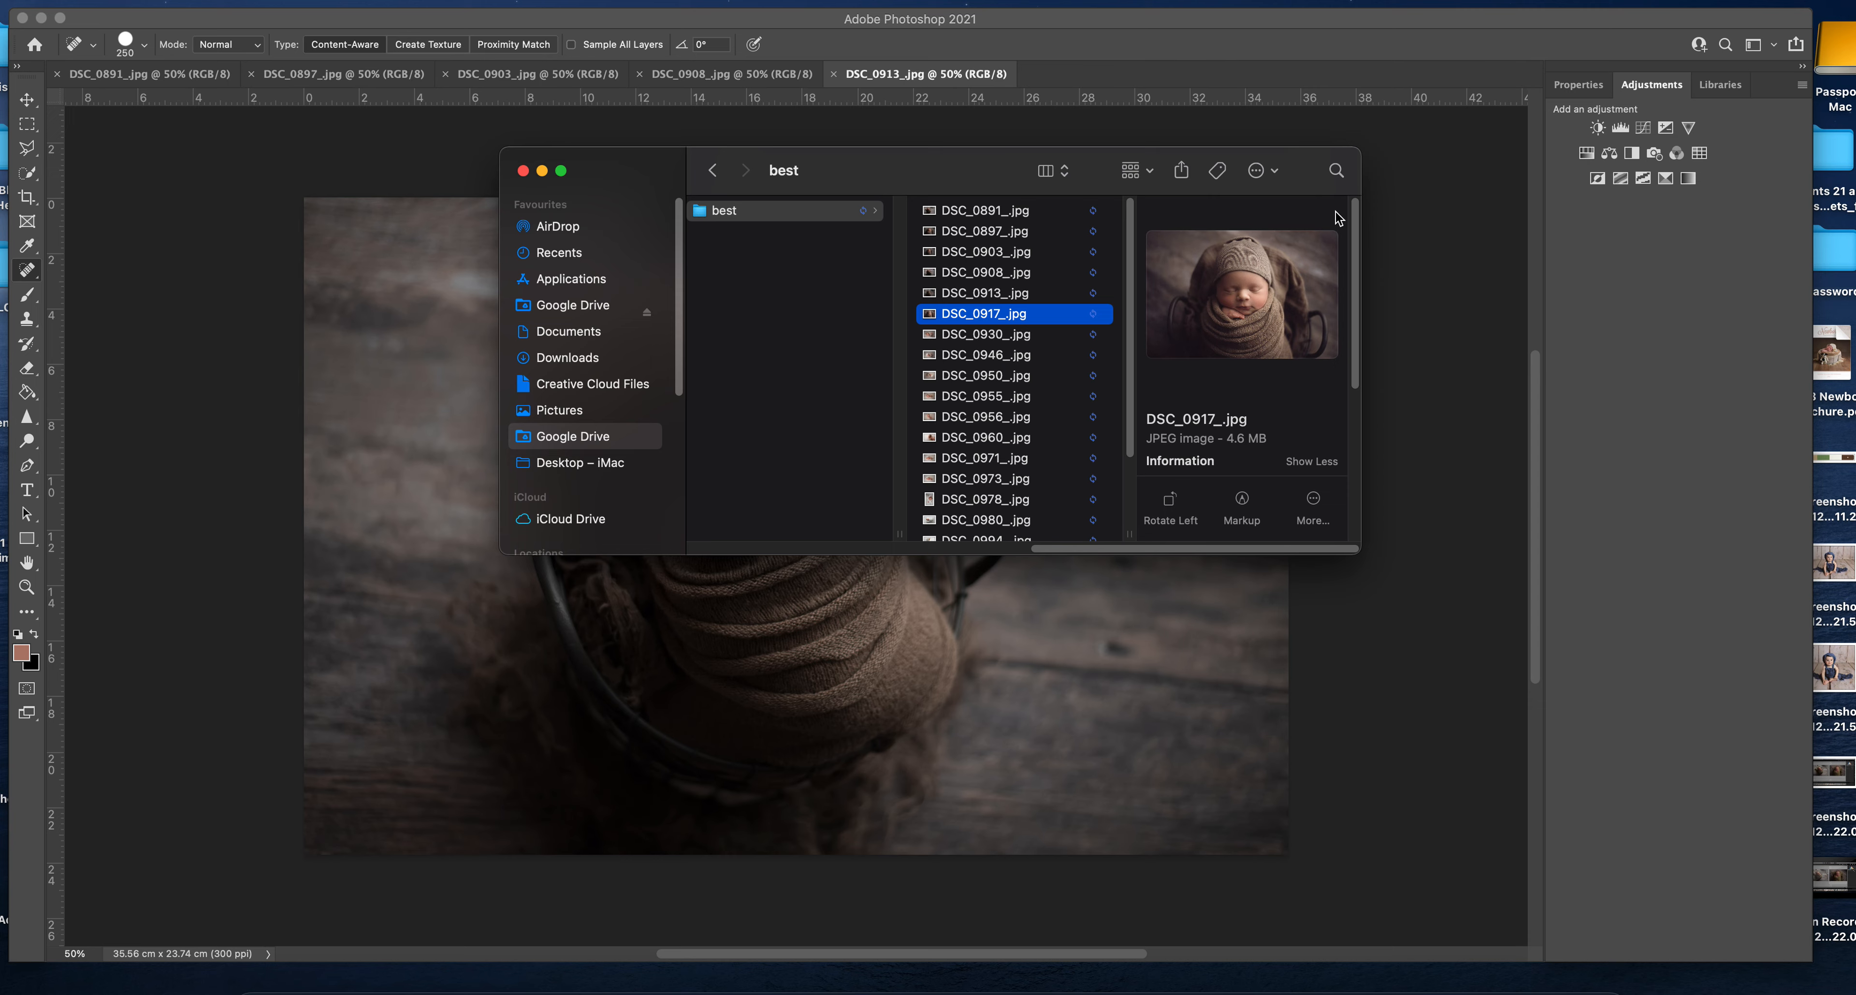
- Show the best folder as icons in an enlarged window to compare the edited portrait with the others, and close it
left_click(1150, 171)
left_click(1064, 173)
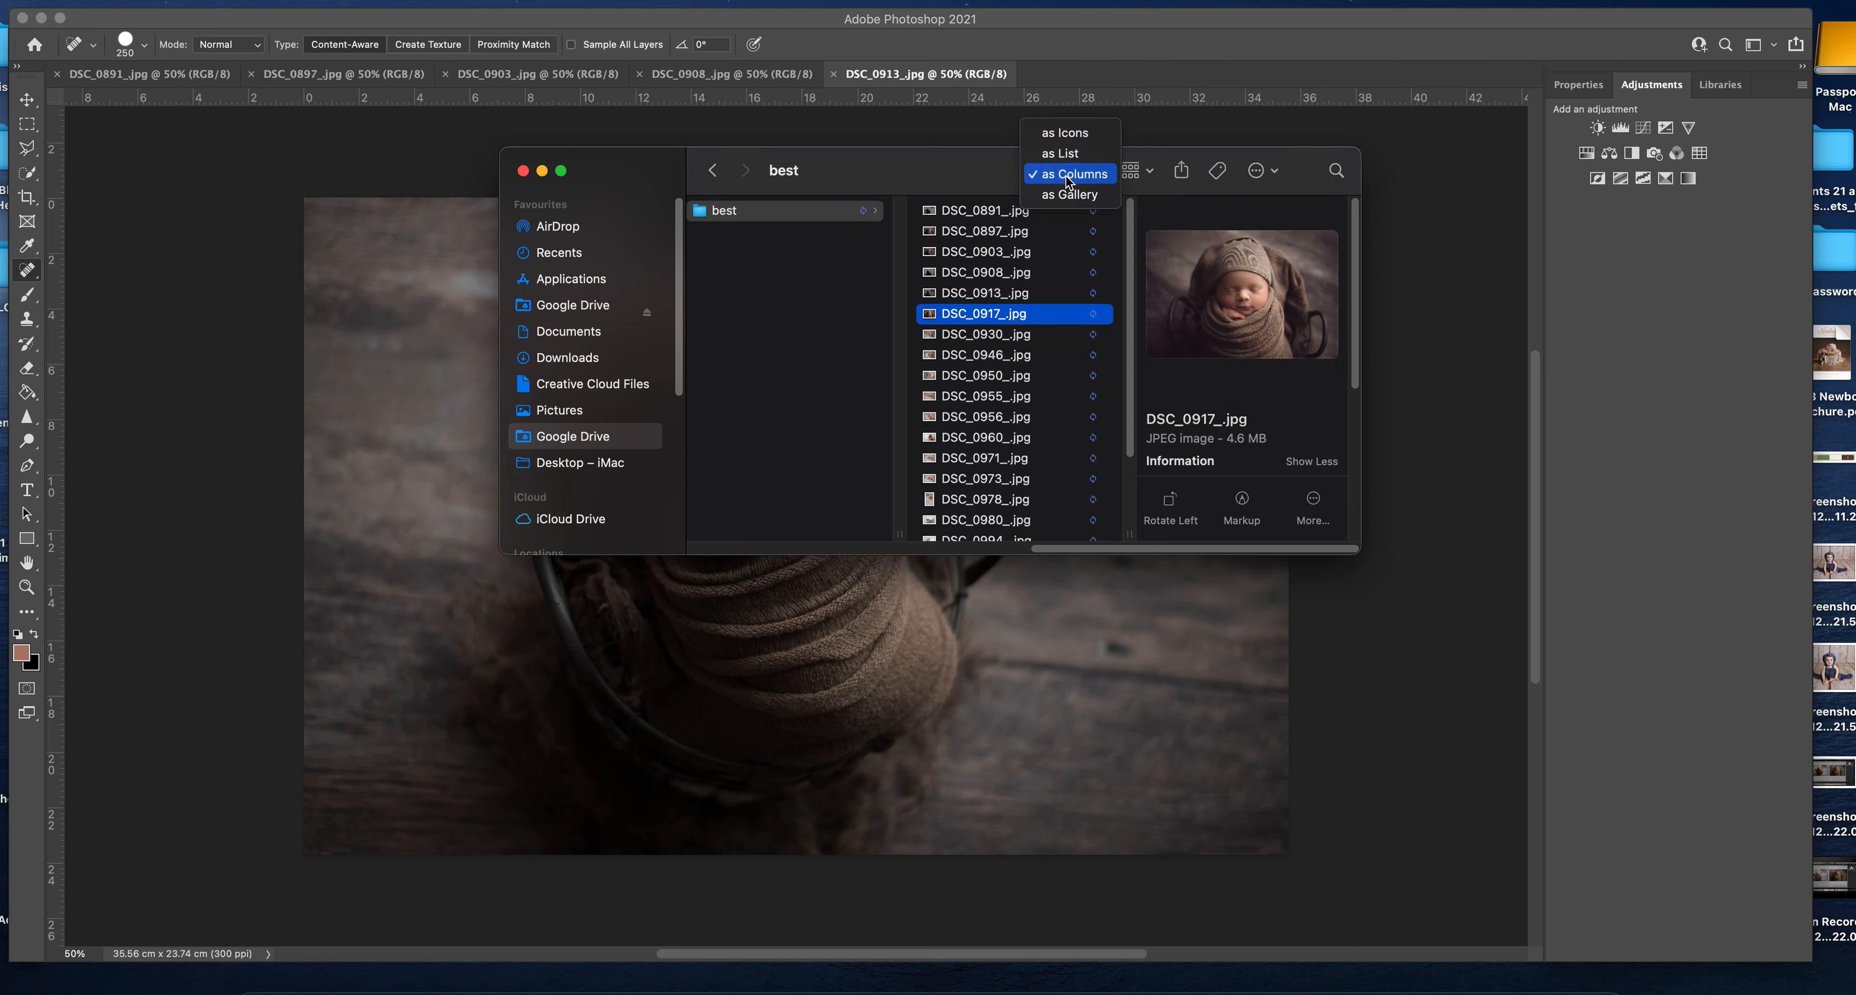
left_click(1069, 132)
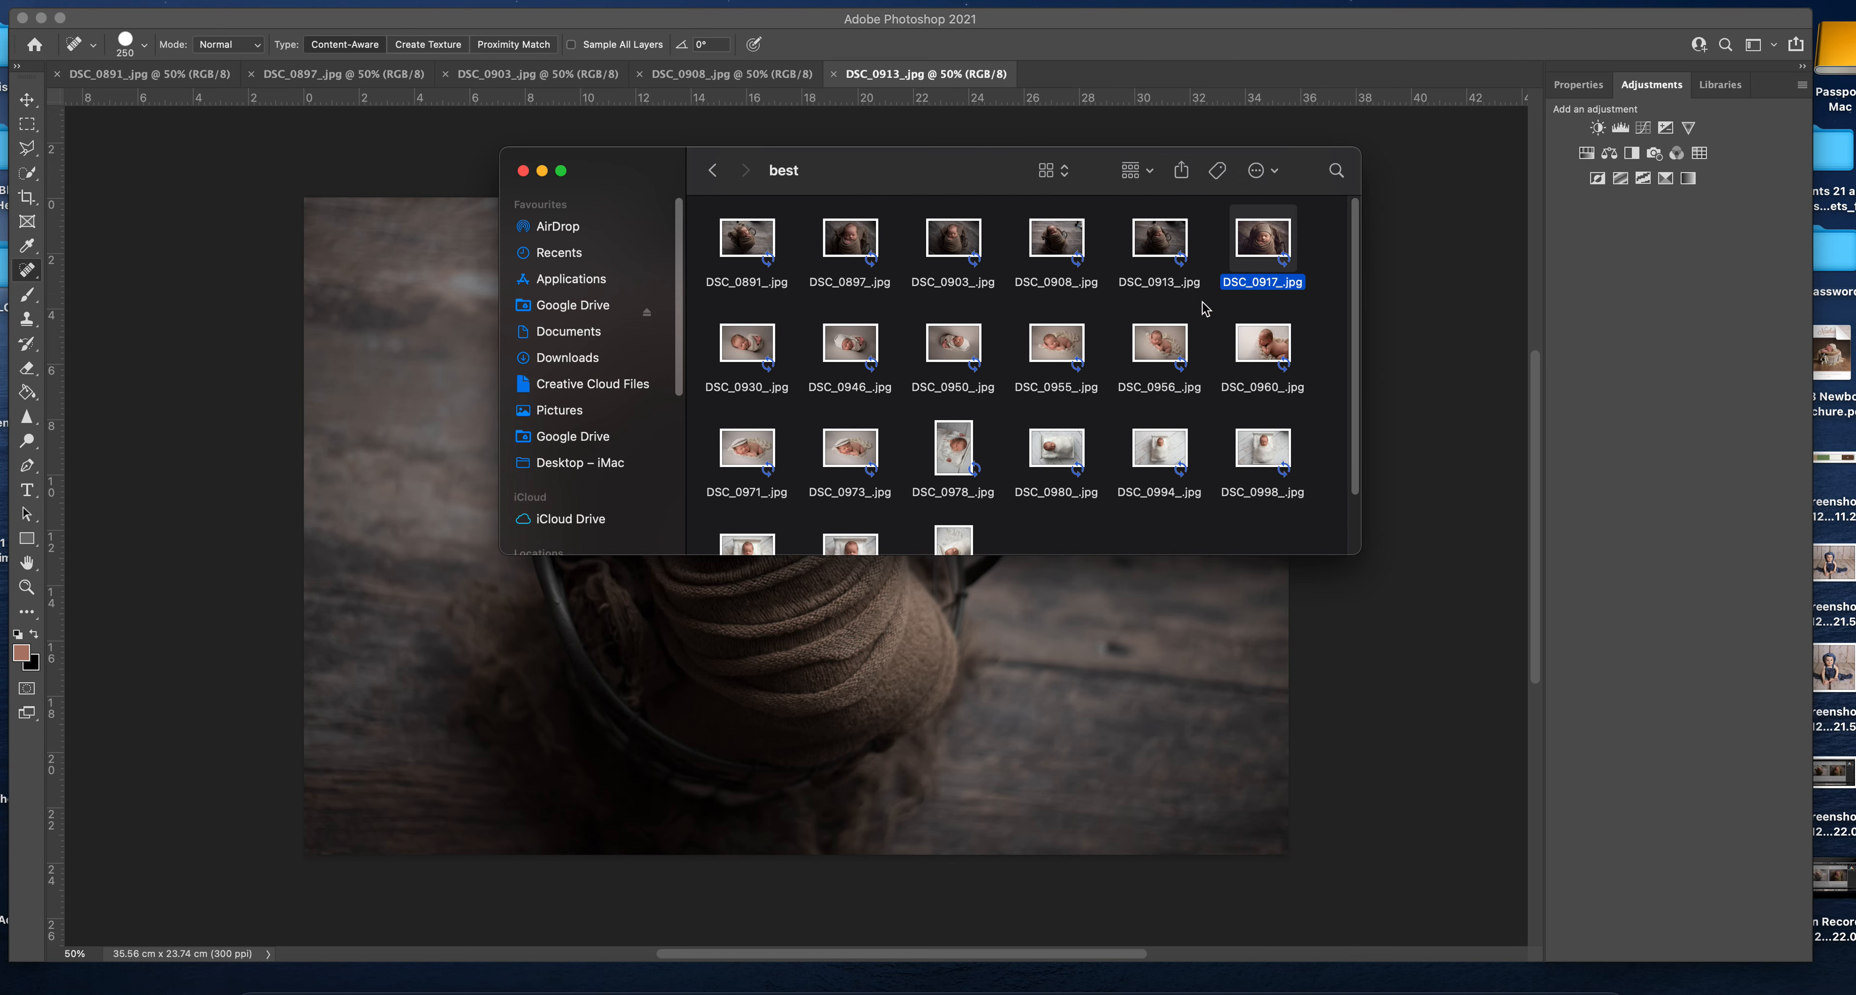
left_click_drag(1359, 551, 1606, 745)
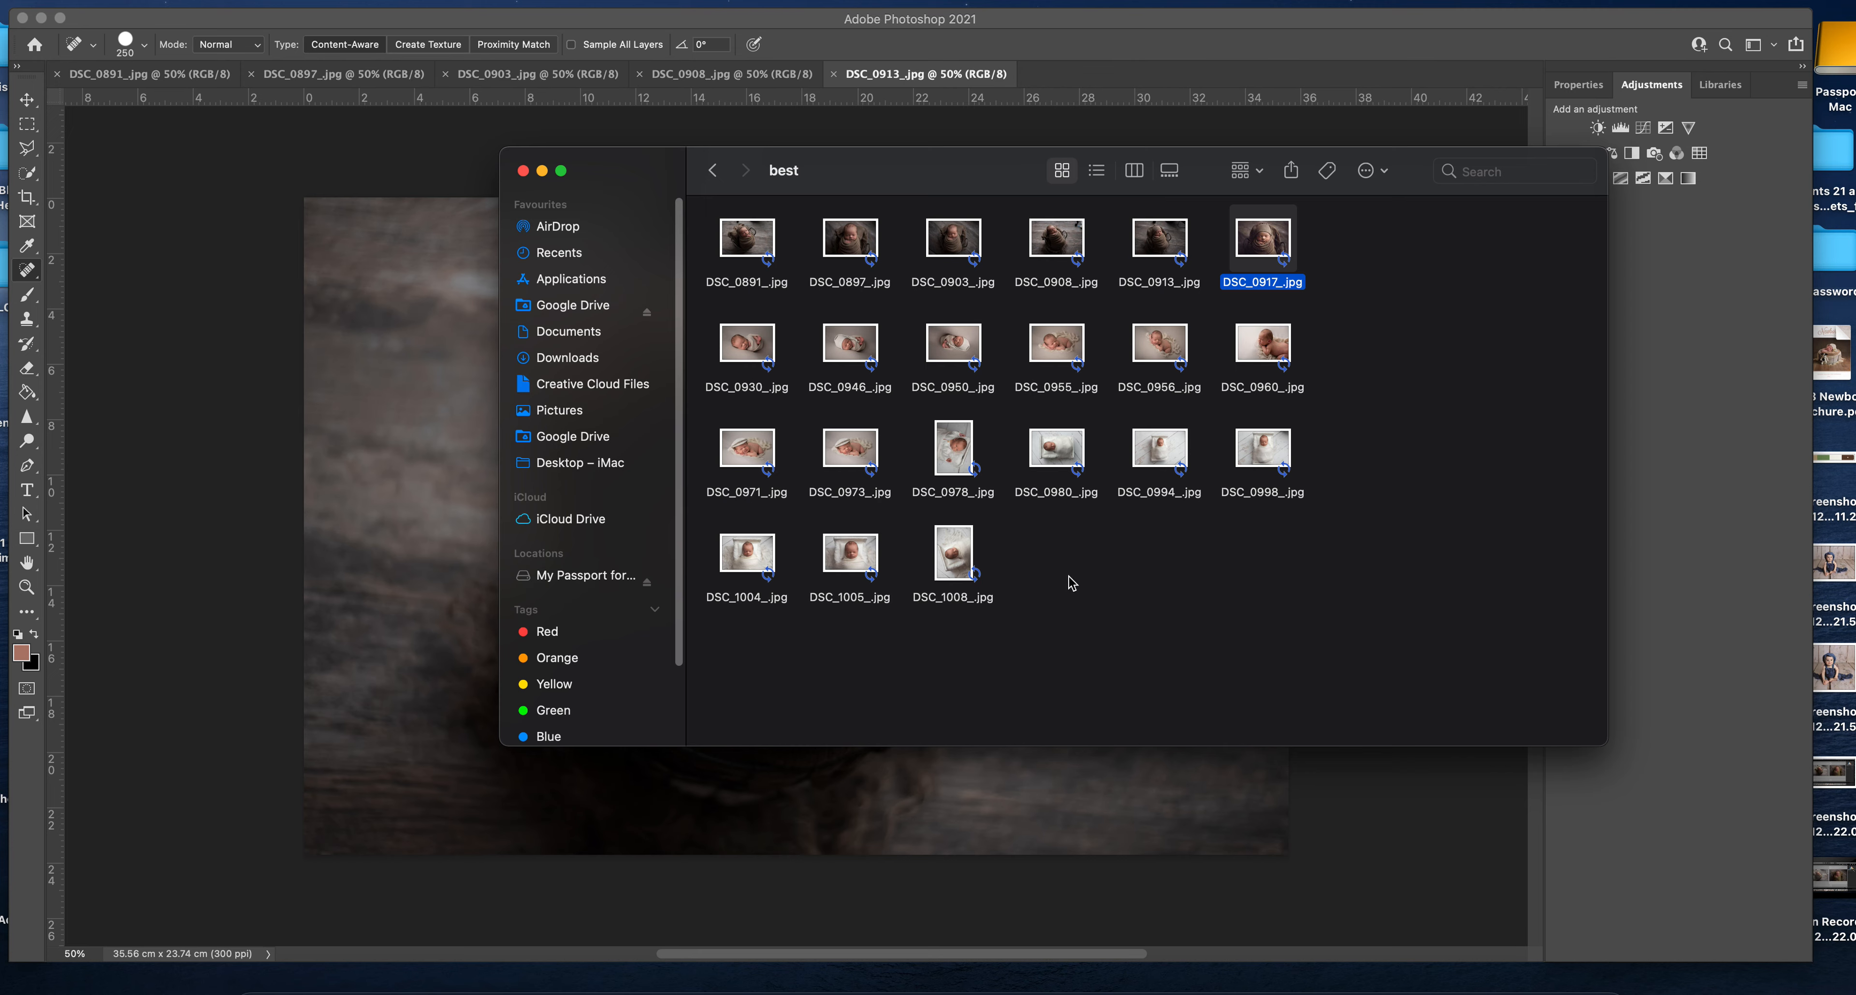
left_click(523, 170)
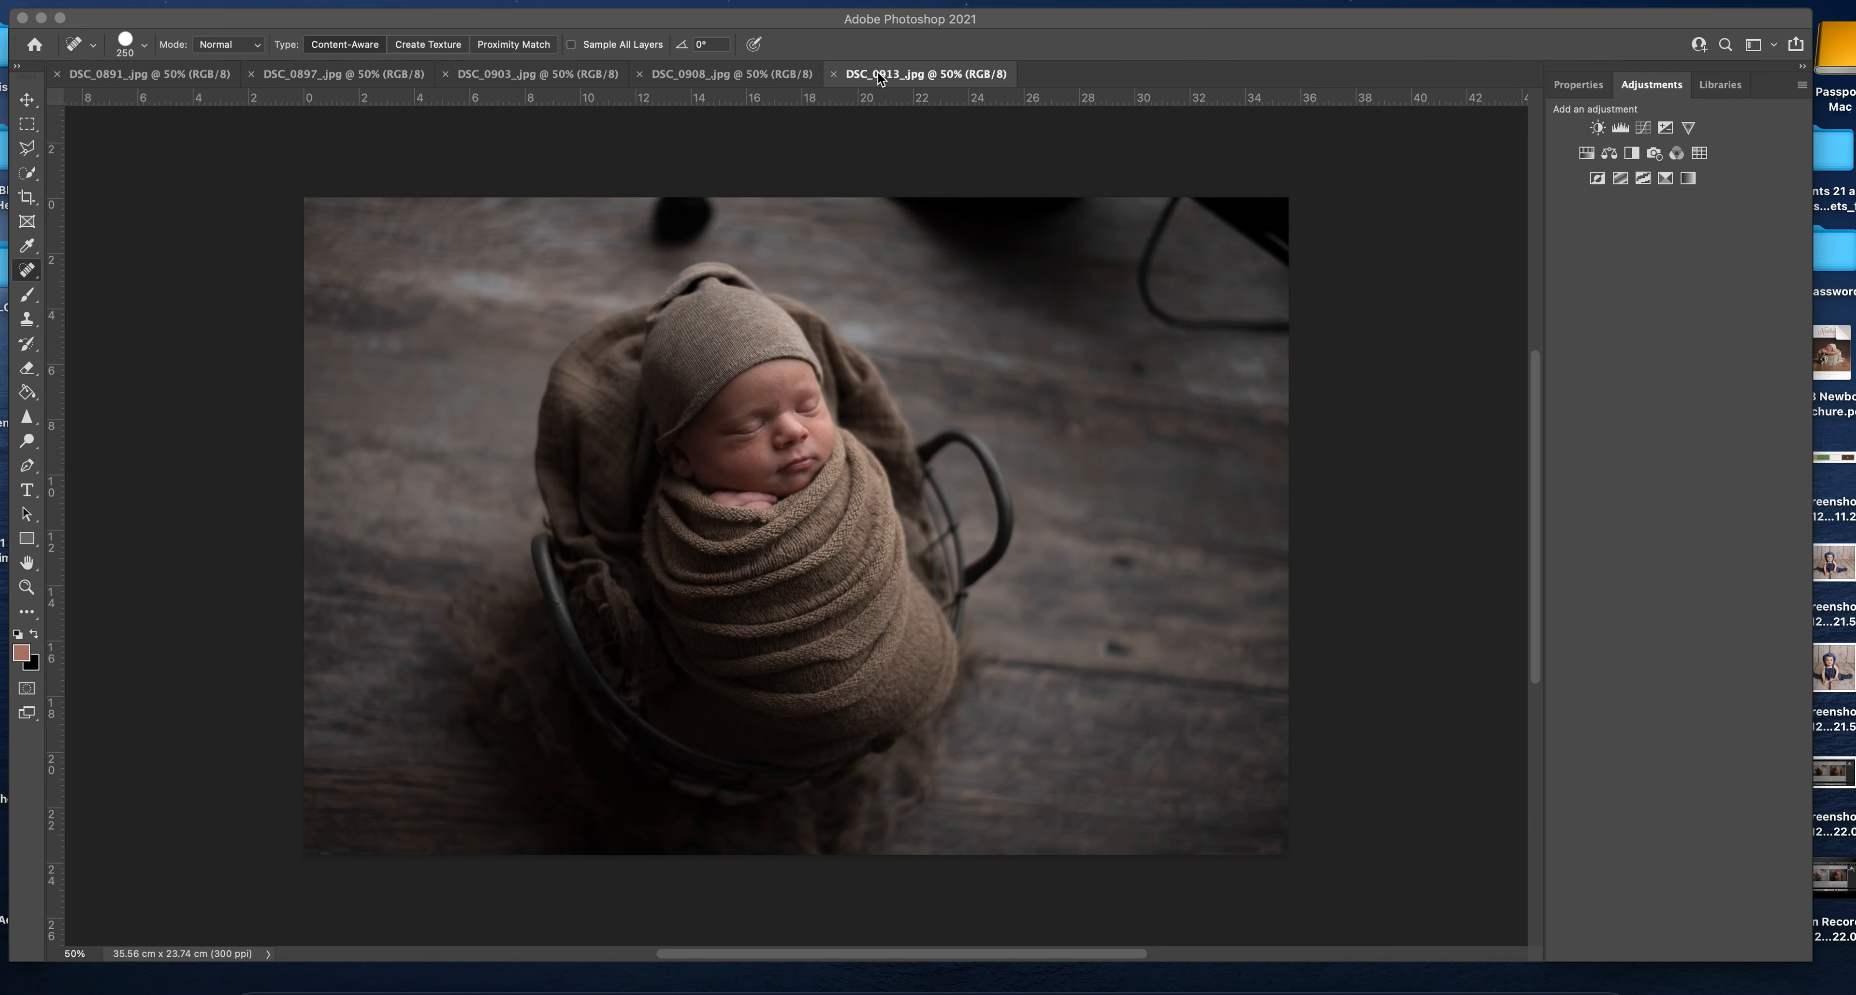
- Return to Photoshop and close the open photos DSC_0913_, DSC_0908_, DSC_0903_ and DSC_0897_
left_click(831, 76)
left_click(833, 74)
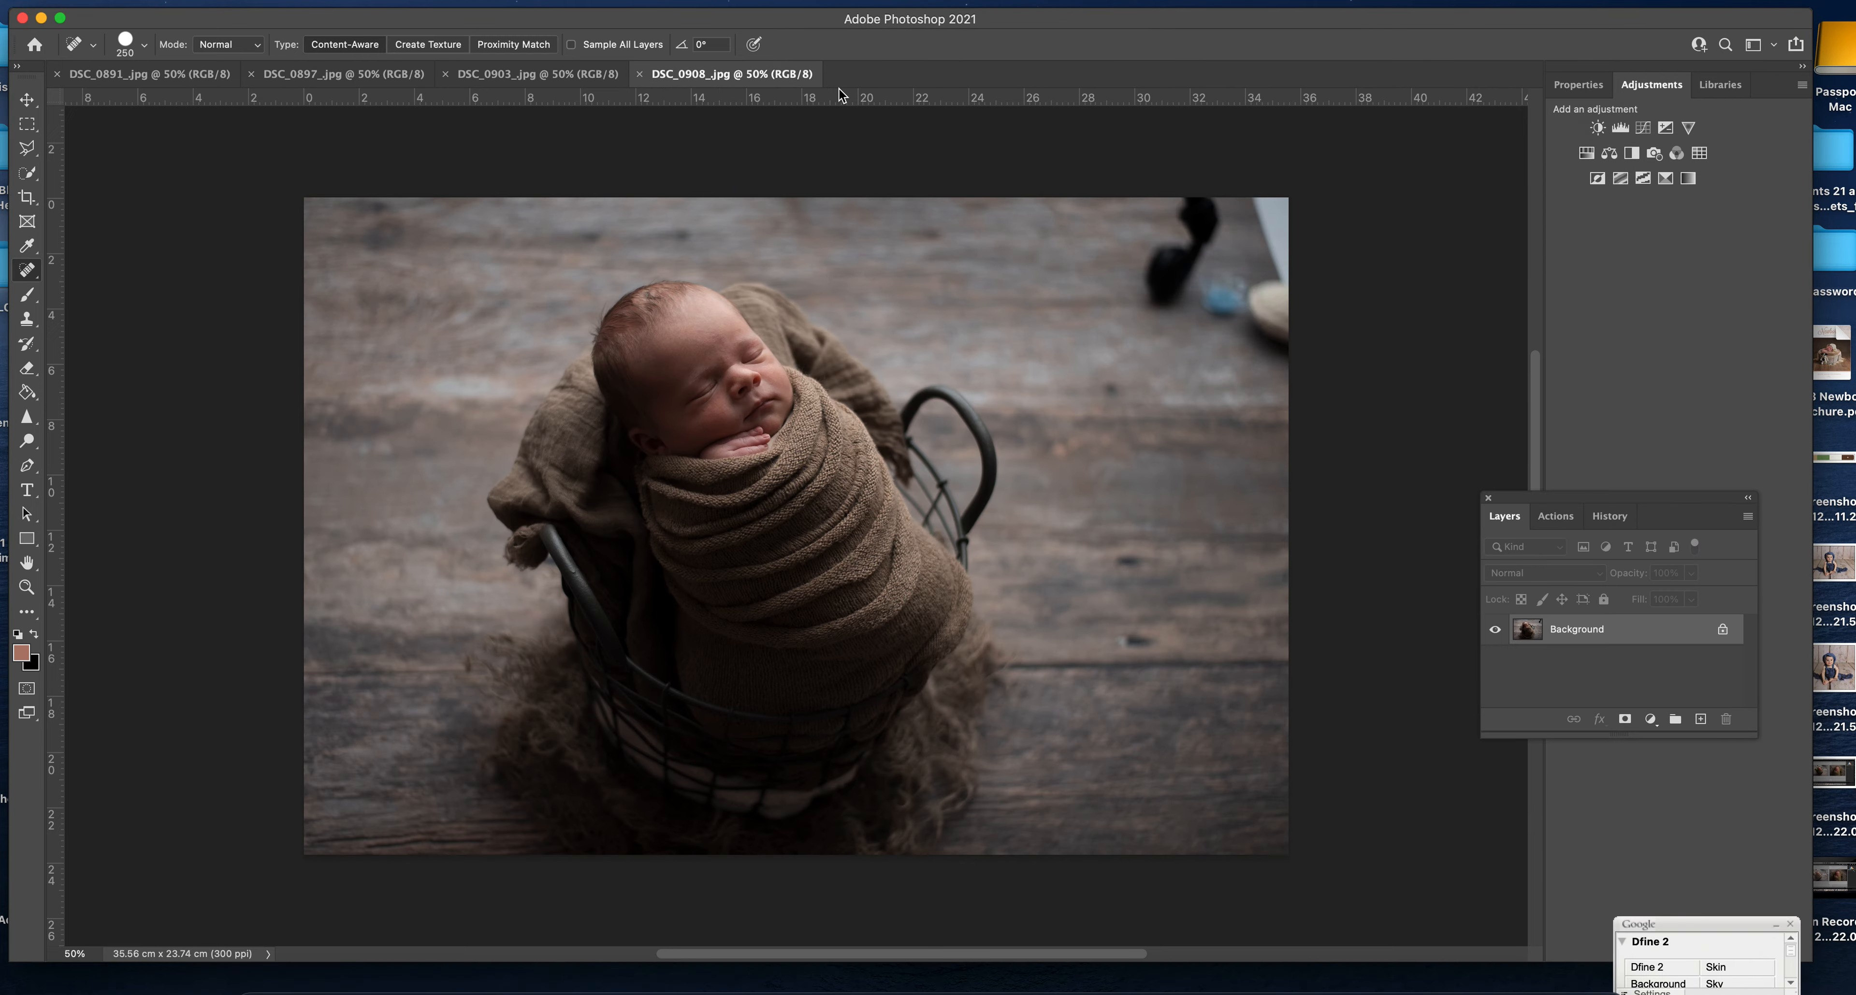
left_click(445, 74)
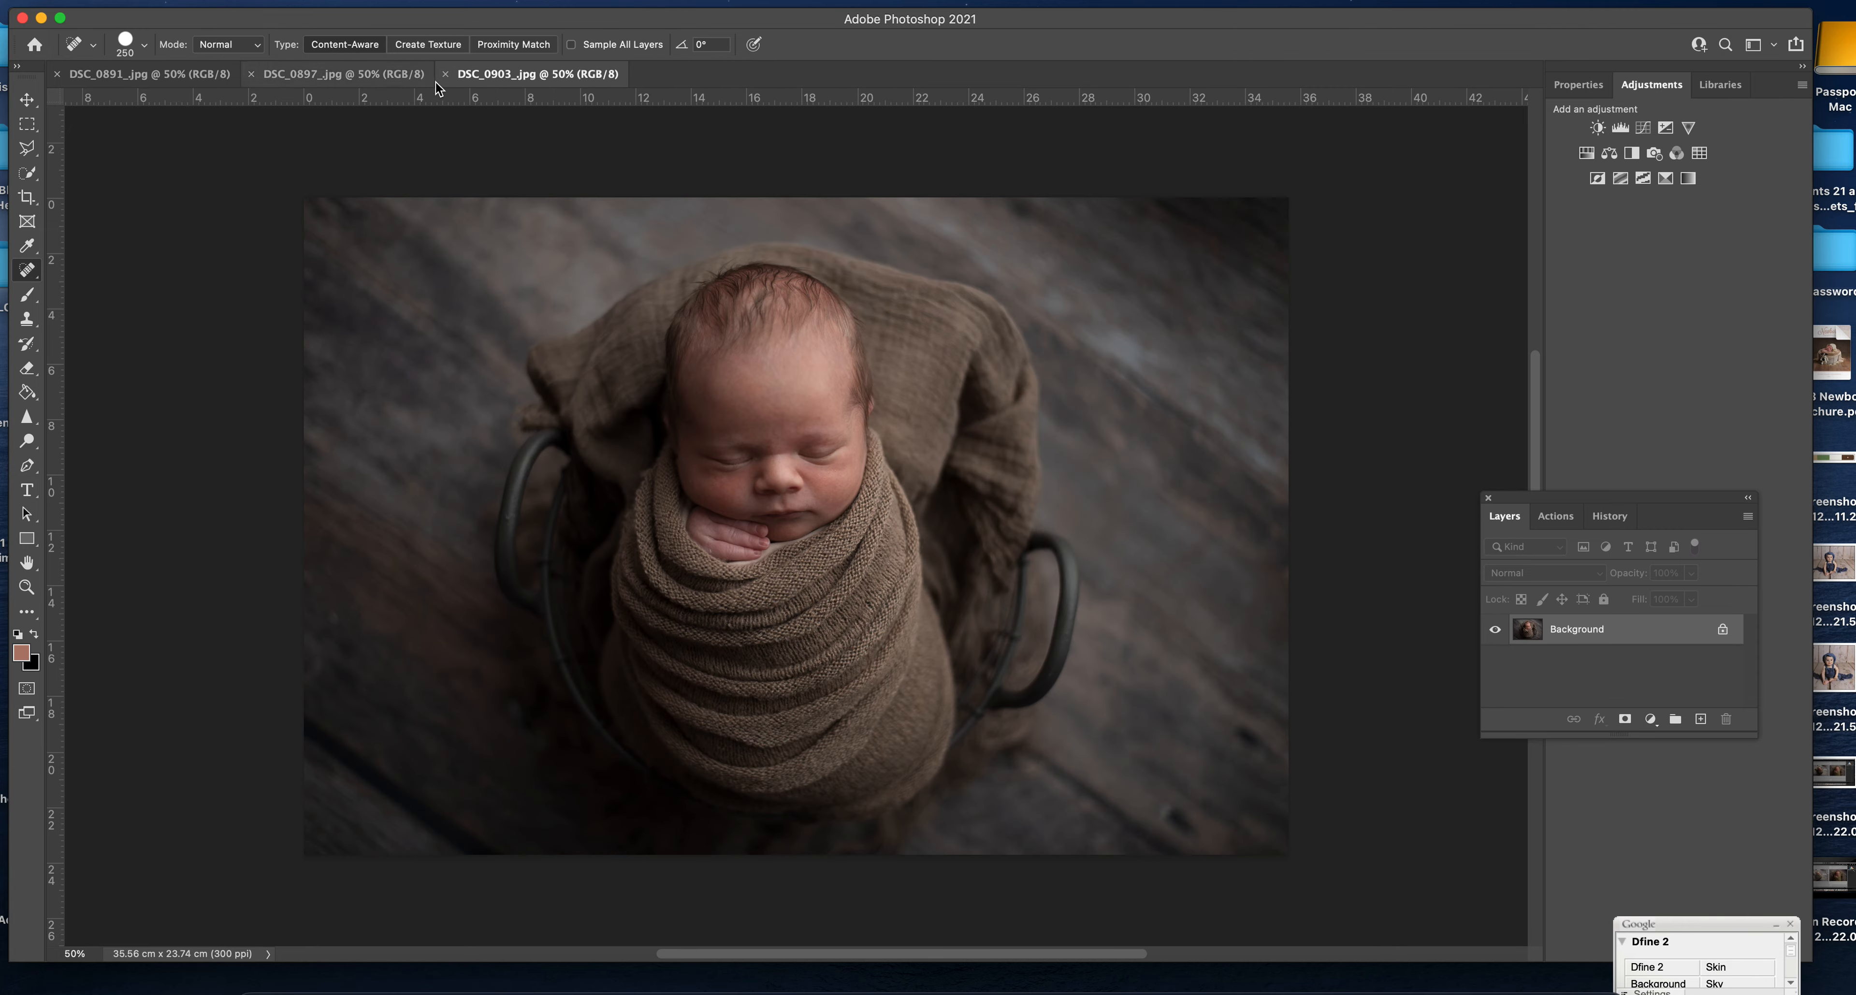
left_click(253, 76)
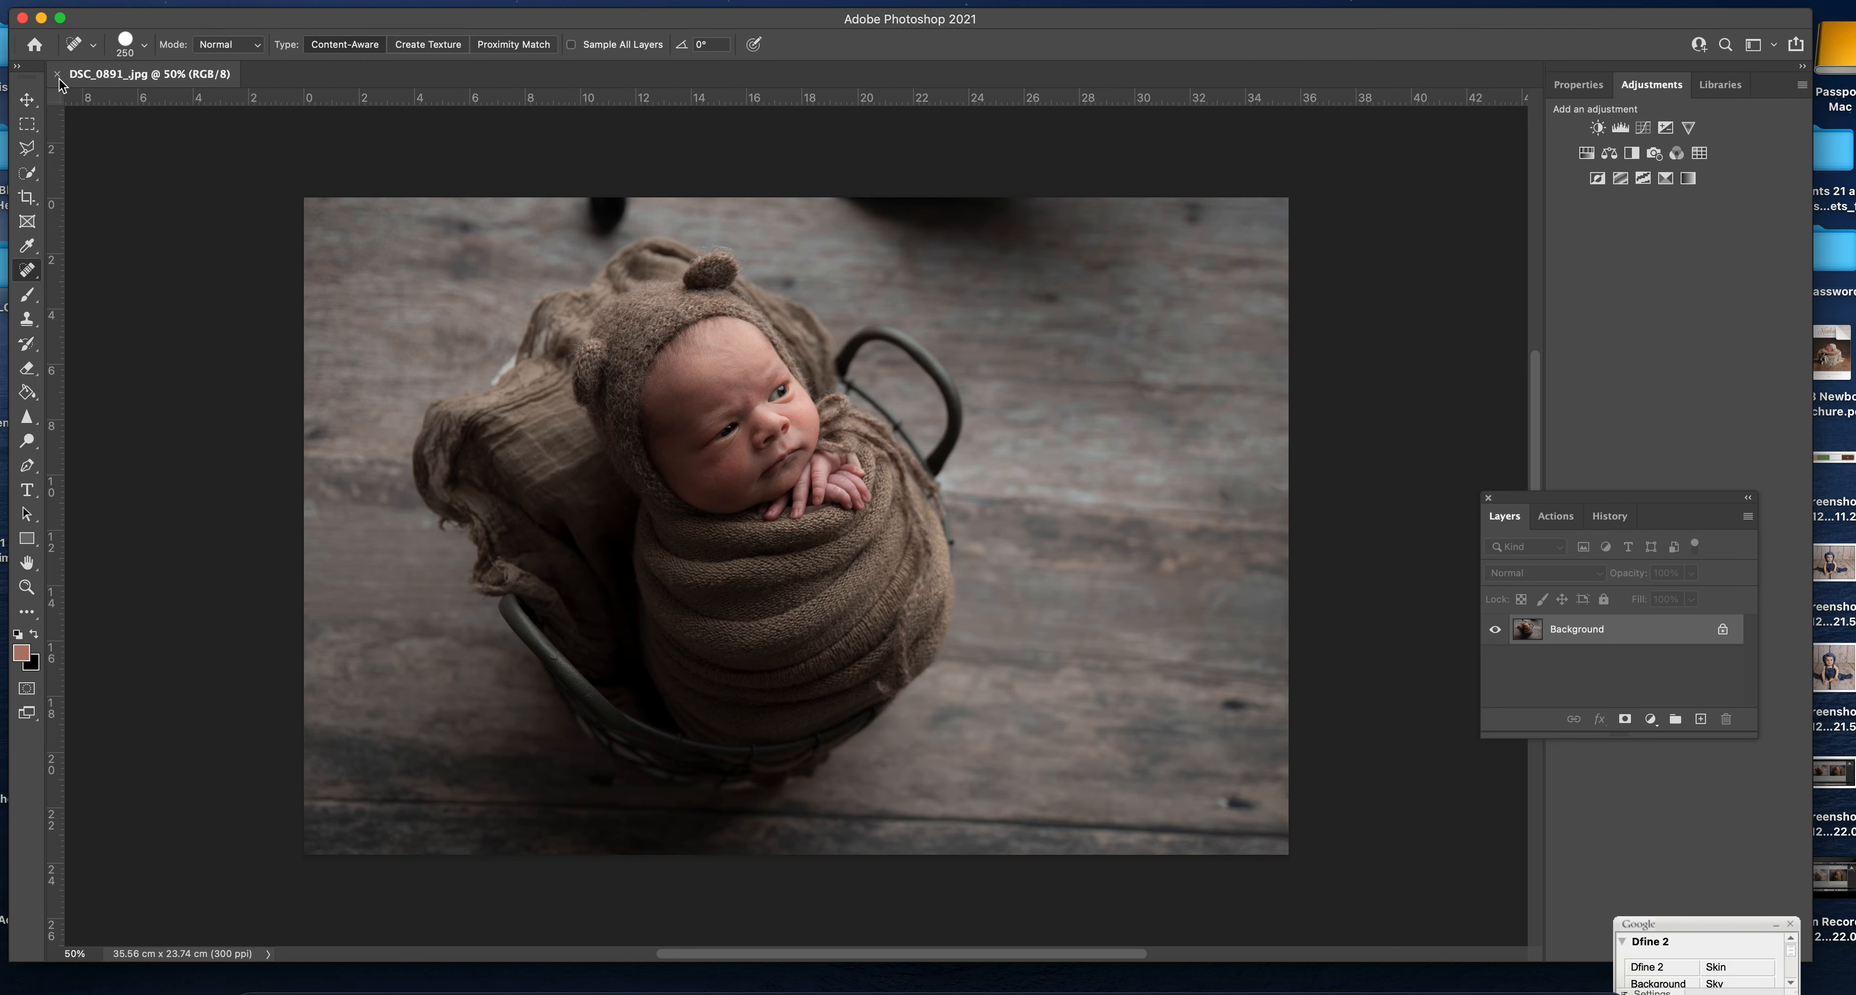
- Close the DSC_0891_.jpg photo, switch to Lightroom Classic and dismiss its update notice
left_click(57, 76)
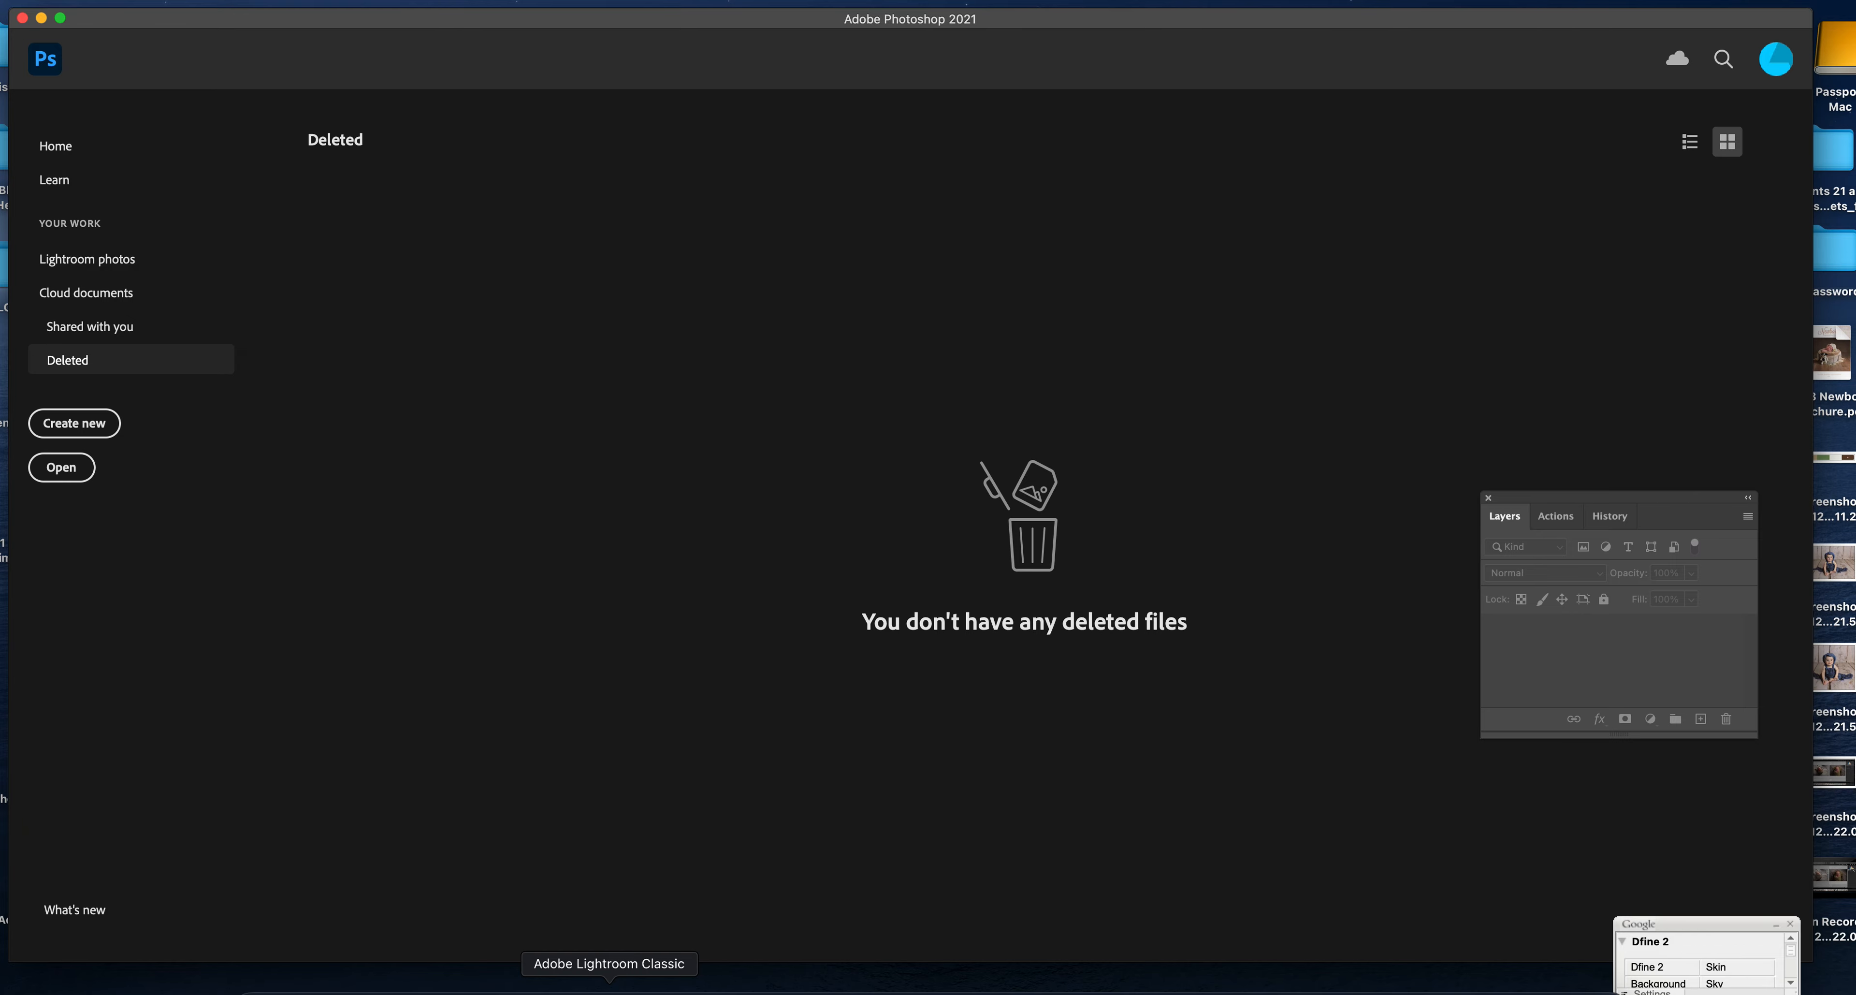
left_click(609, 986)
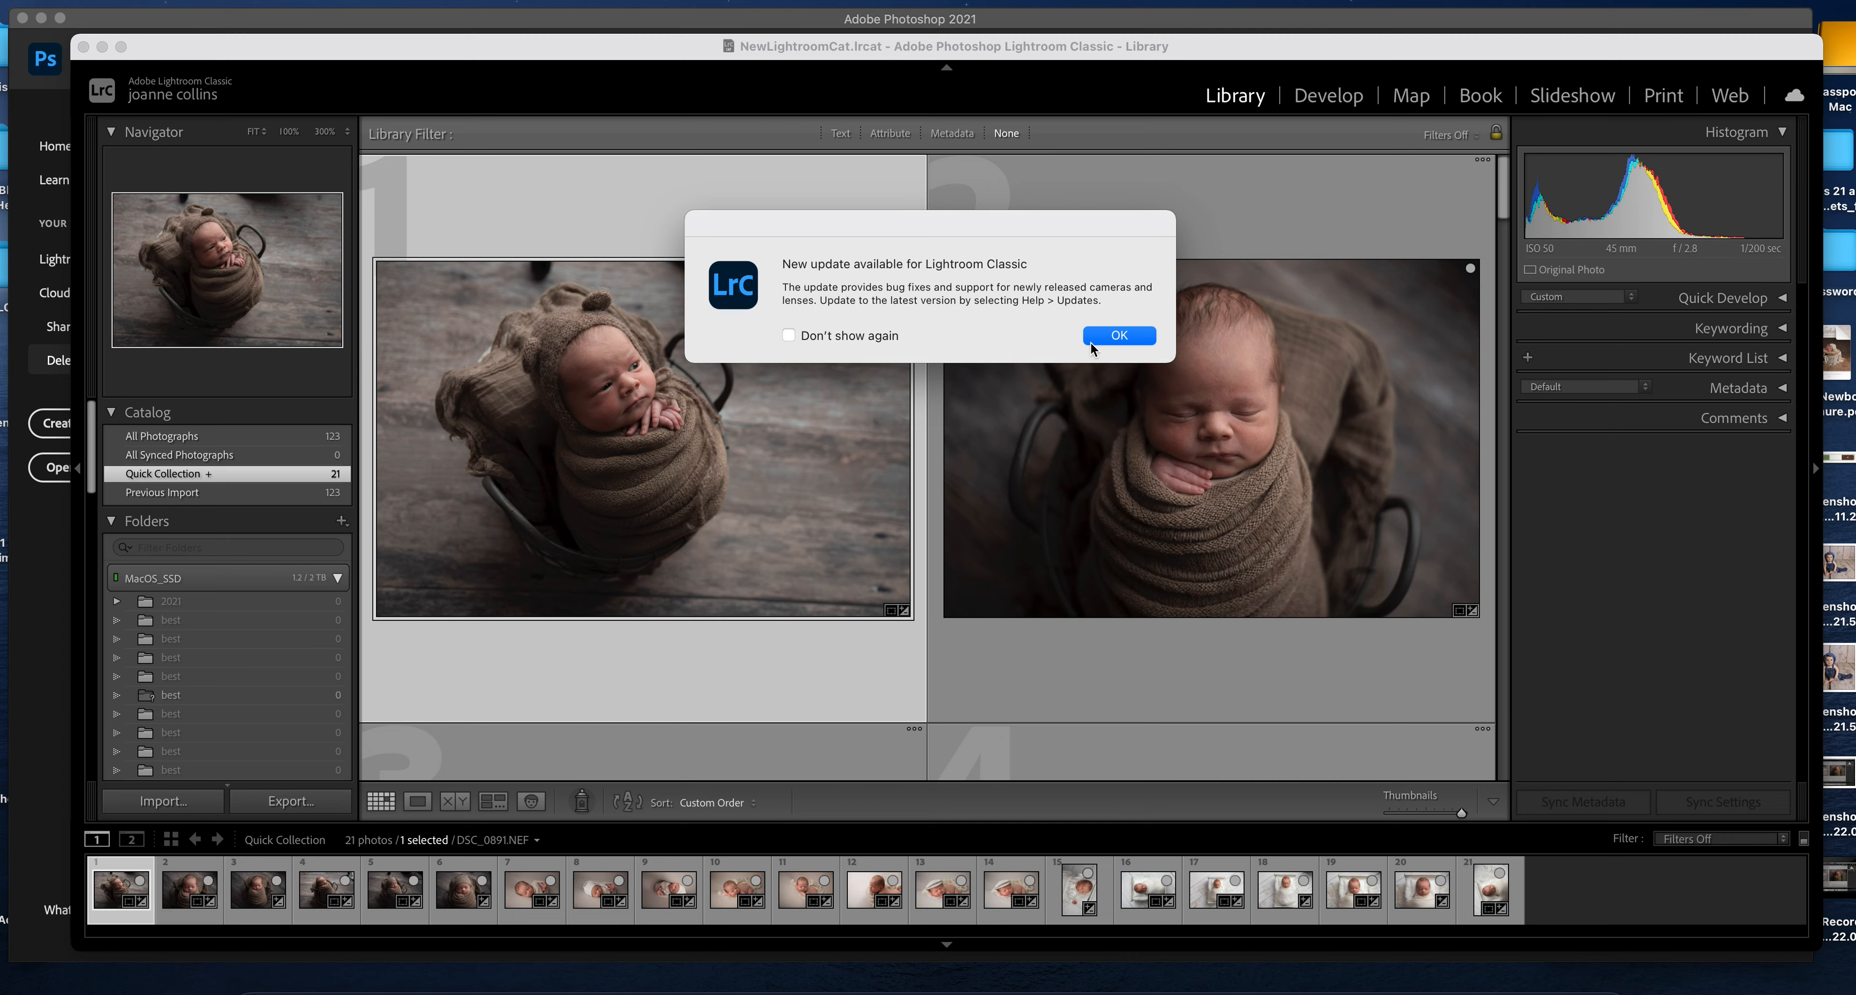
left_click(1124, 337)
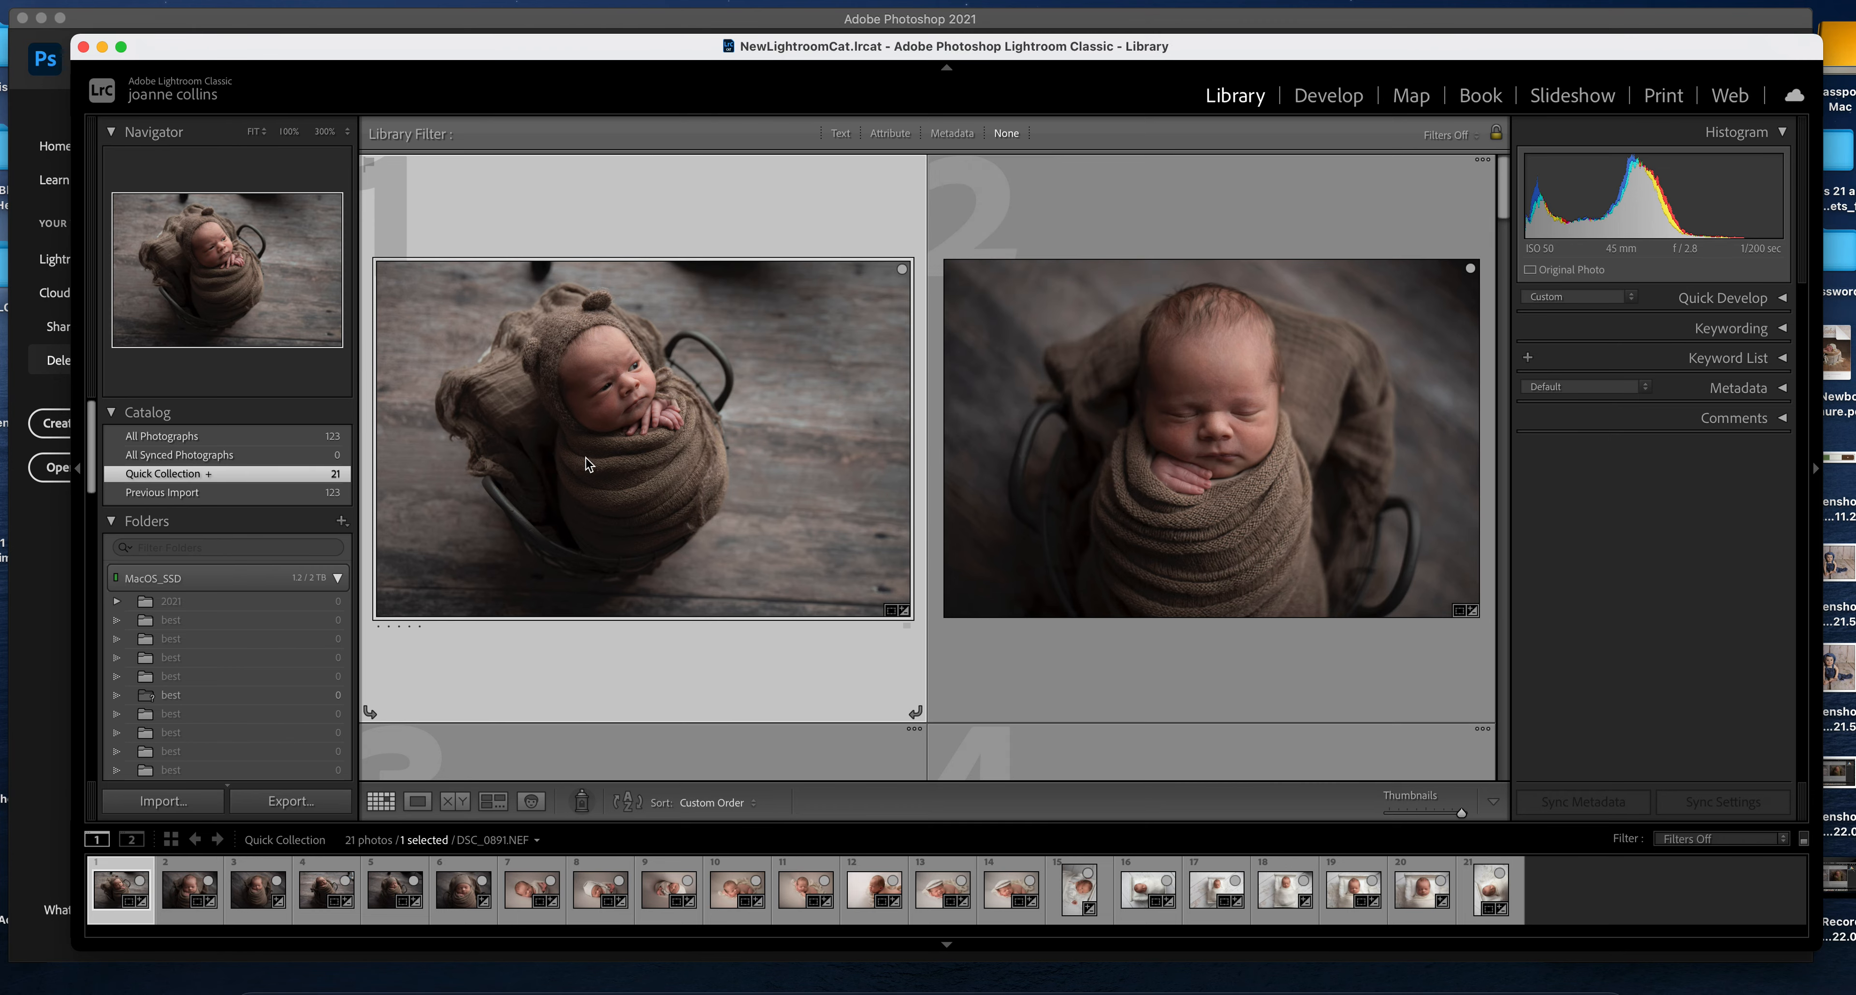
- Switch to Finder and open the client's best folder in Google Drive under 0 TO DO > 0 TO EDIT
left_click(261, 989)
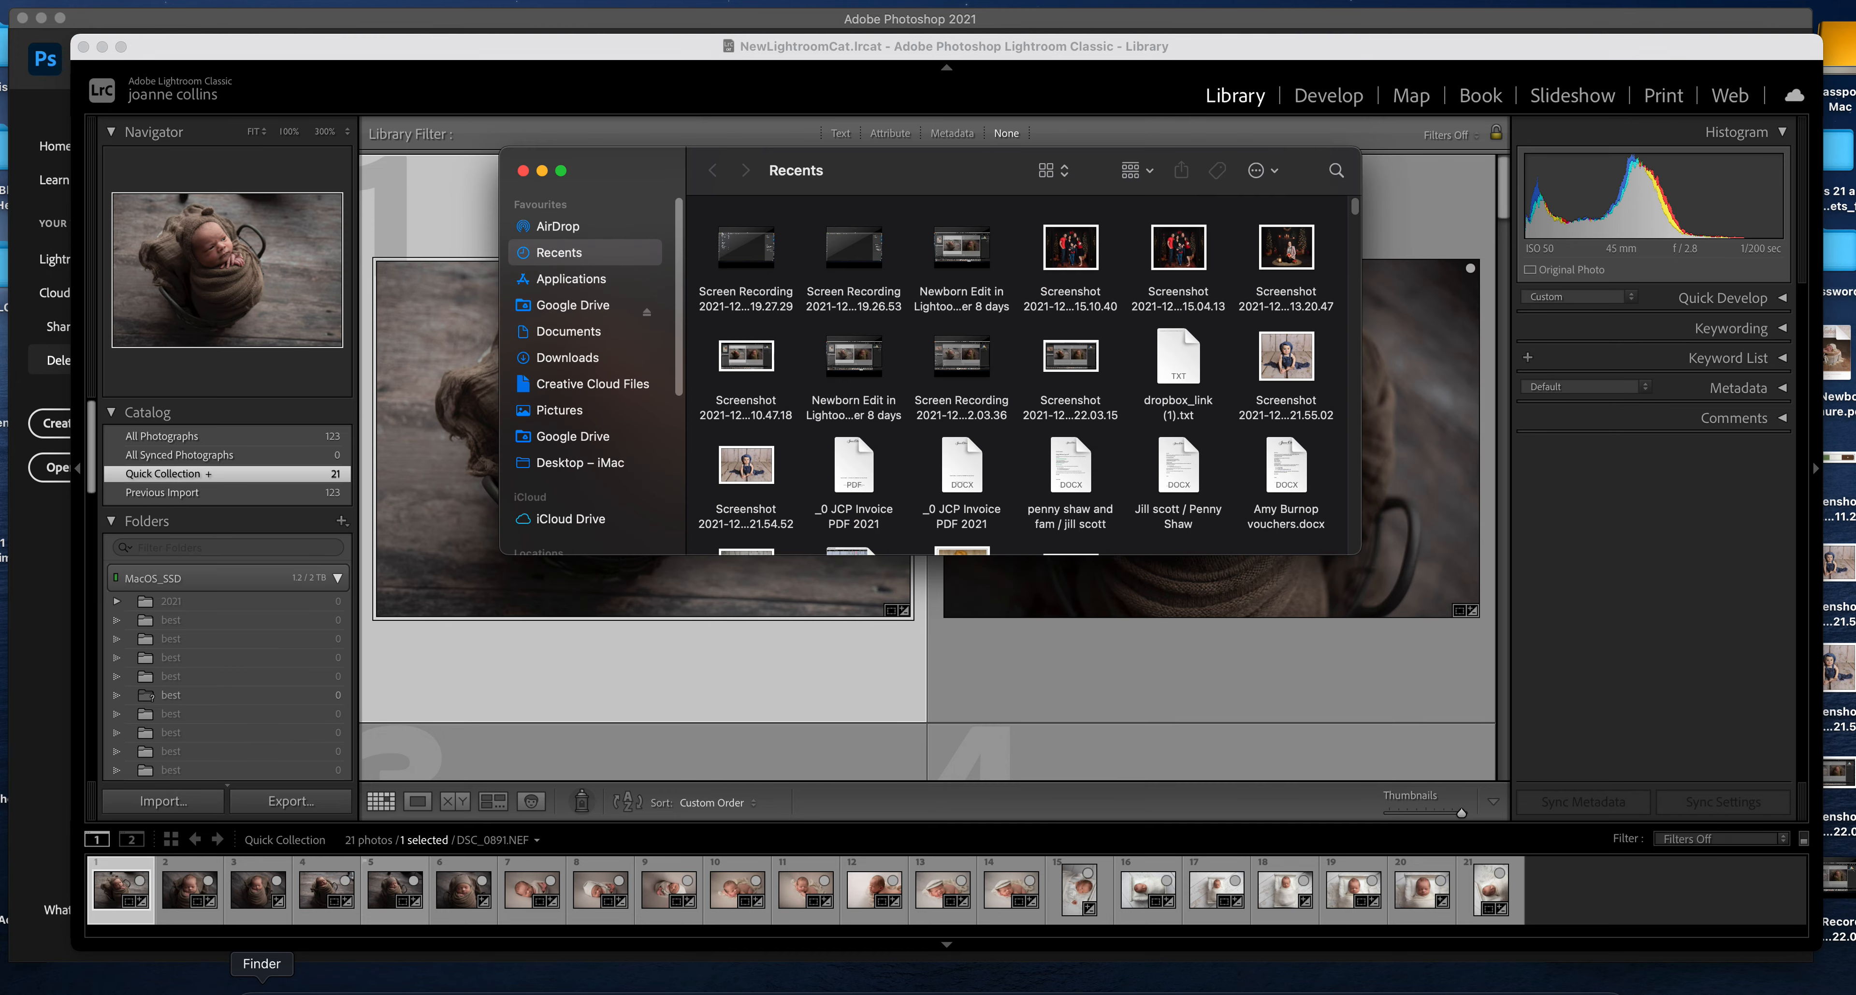
left_click(611, 437)
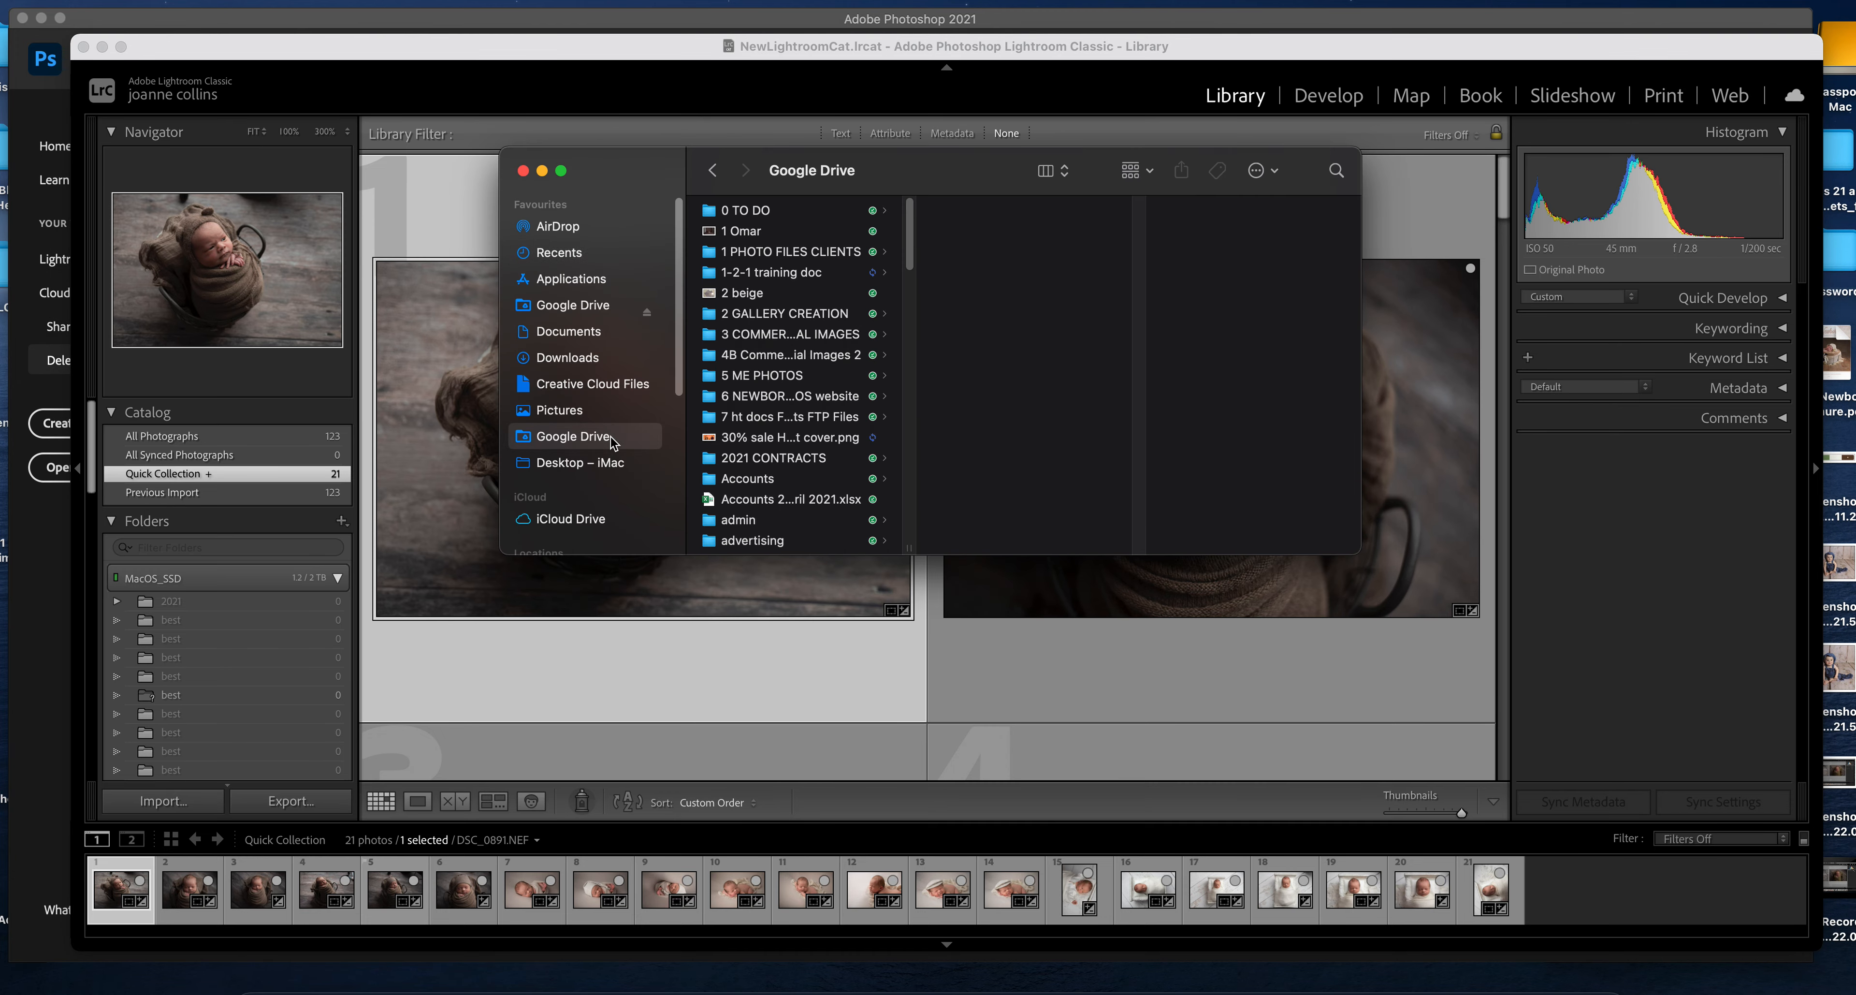
left_click(841, 216)
left_click(966, 209)
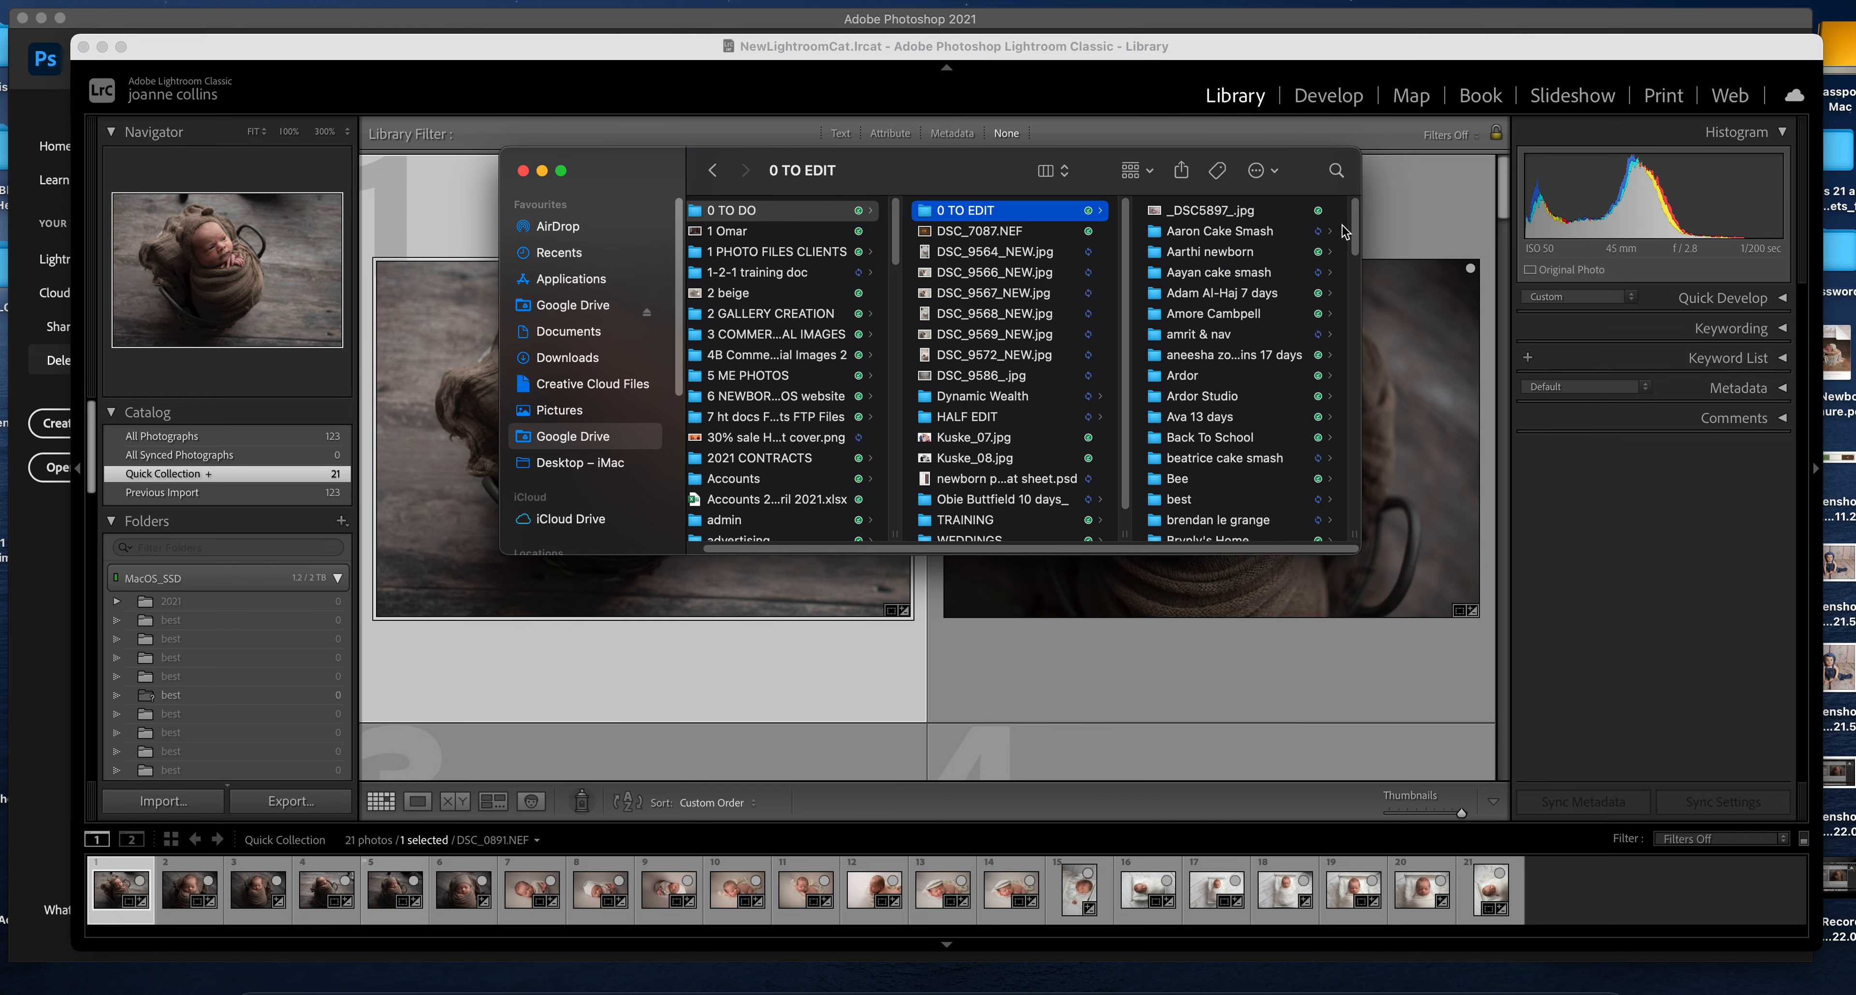
scroll(1342, 238, "down", 10)
scroll(1334, 384, "down", 15)
left_click_drag(1335, 476, 1335, 476)
scroll(1336, 482, "down", 2)
scroll(1337, 482, "down", 1)
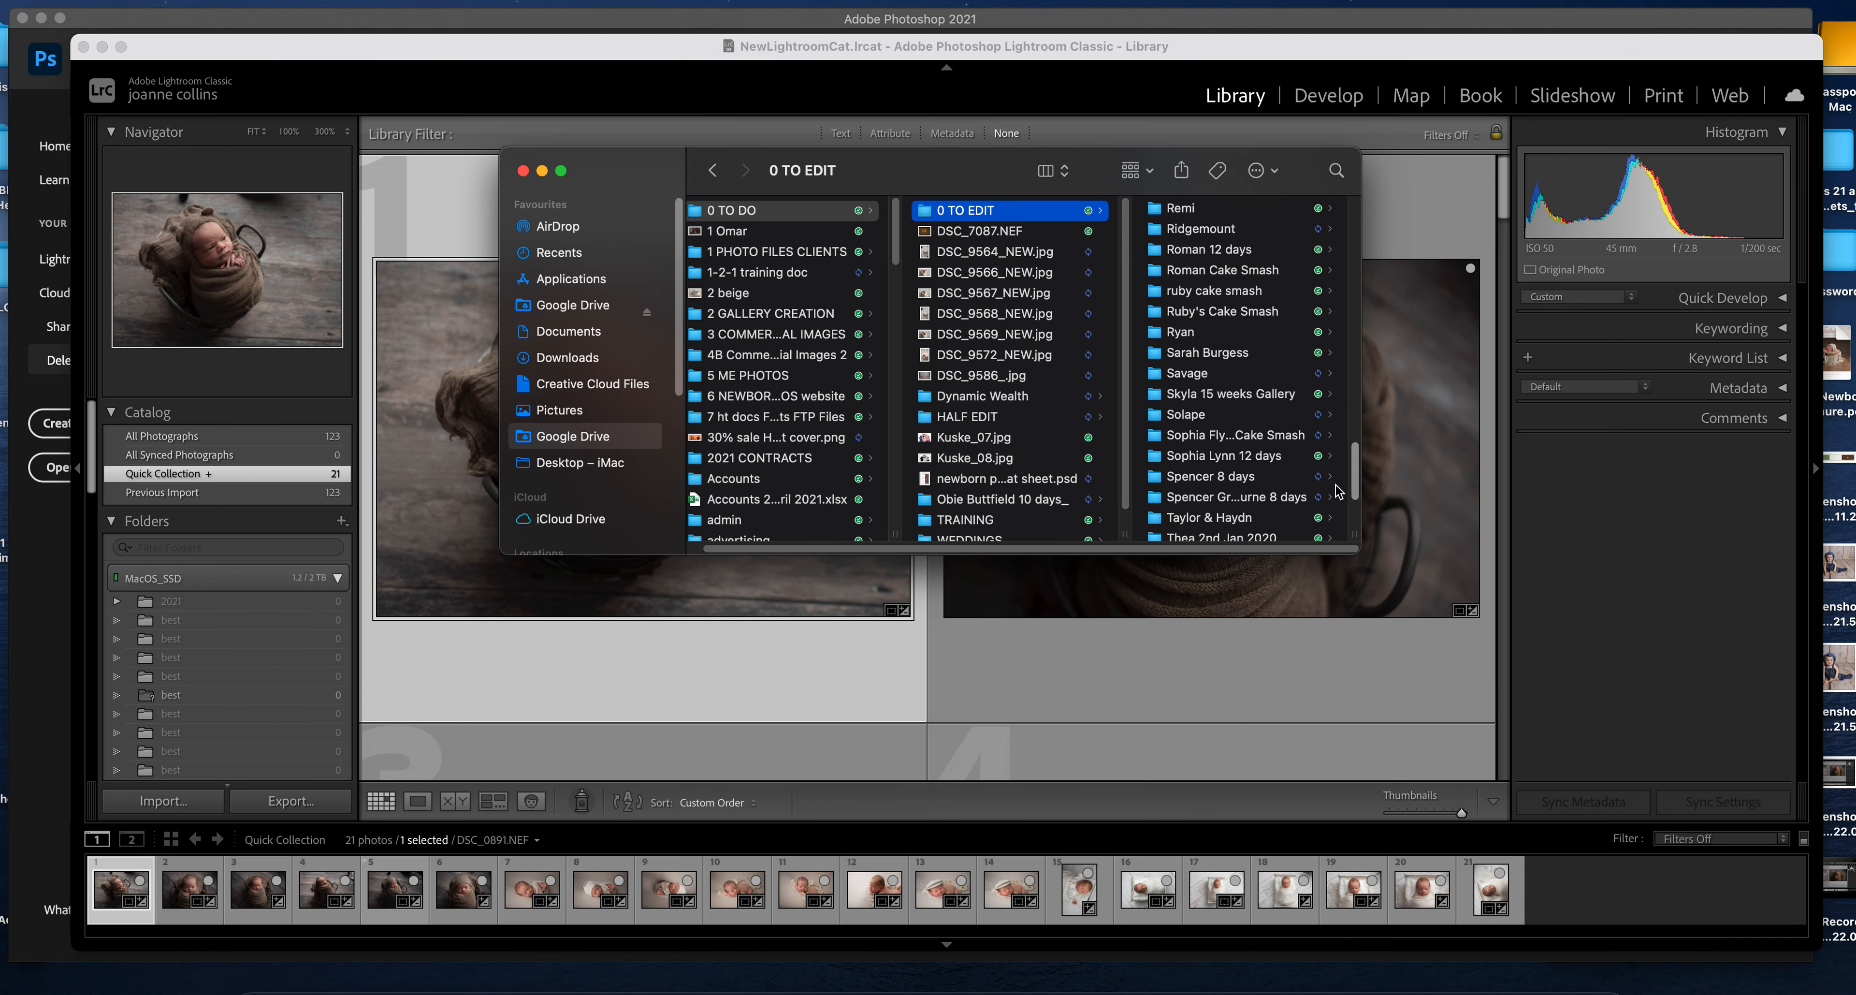
left_click(1250, 480)
left_click(1245, 218)
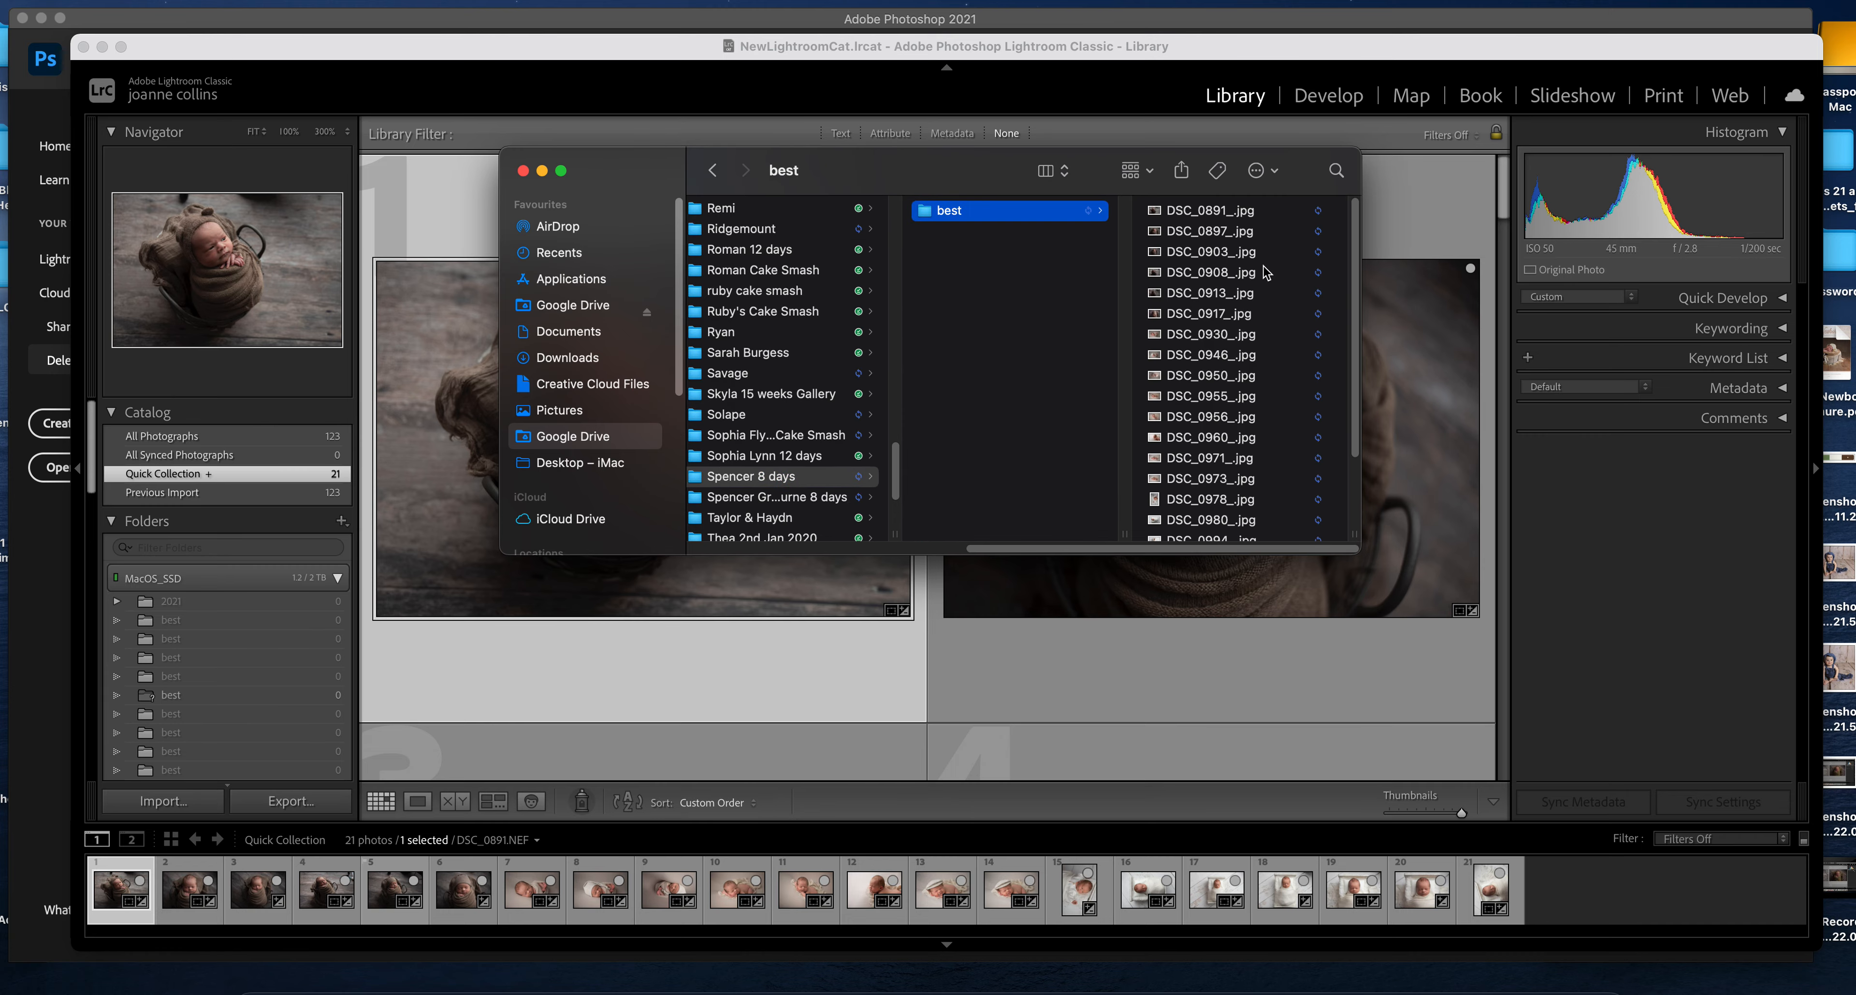
- Import the edited DSC_0917_.jpg from the best folder into the Lightroom Classic catalog, adding it without moving the file
left_click(1215, 315)
left_click_drag(1203, 155, 577, 352)
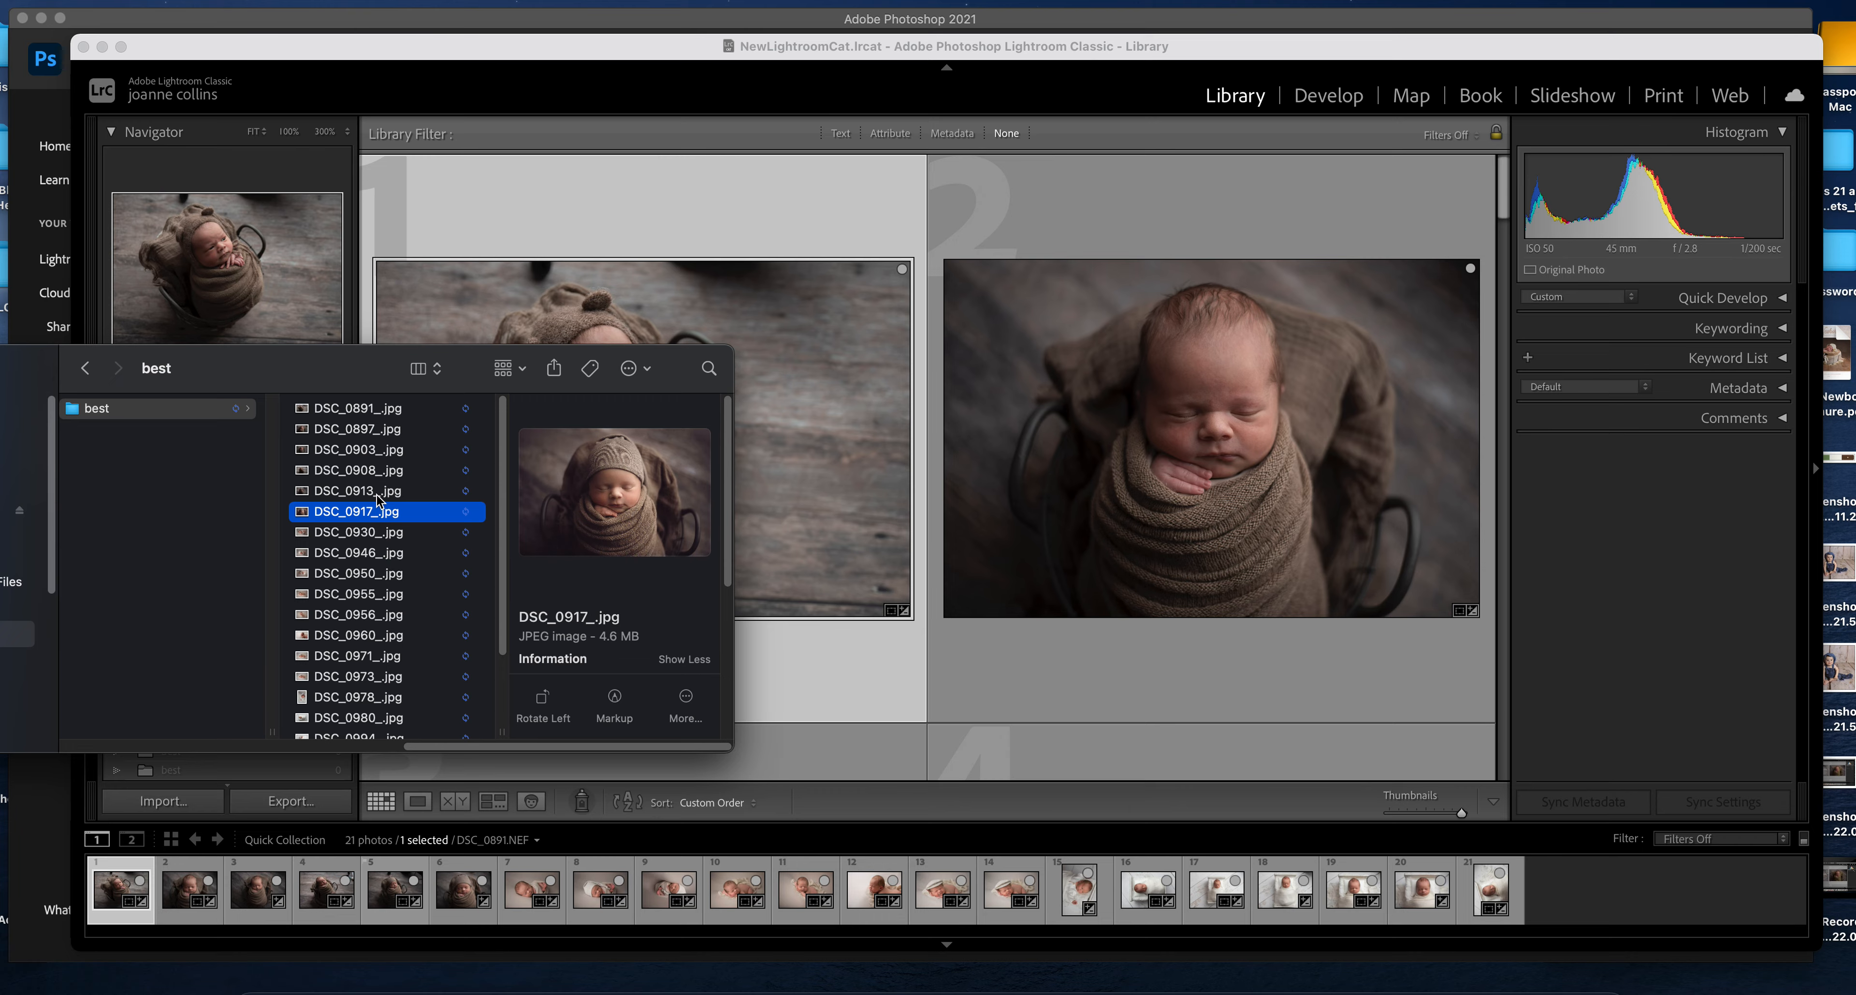
left_click_drag(346, 514, 1144, 467)
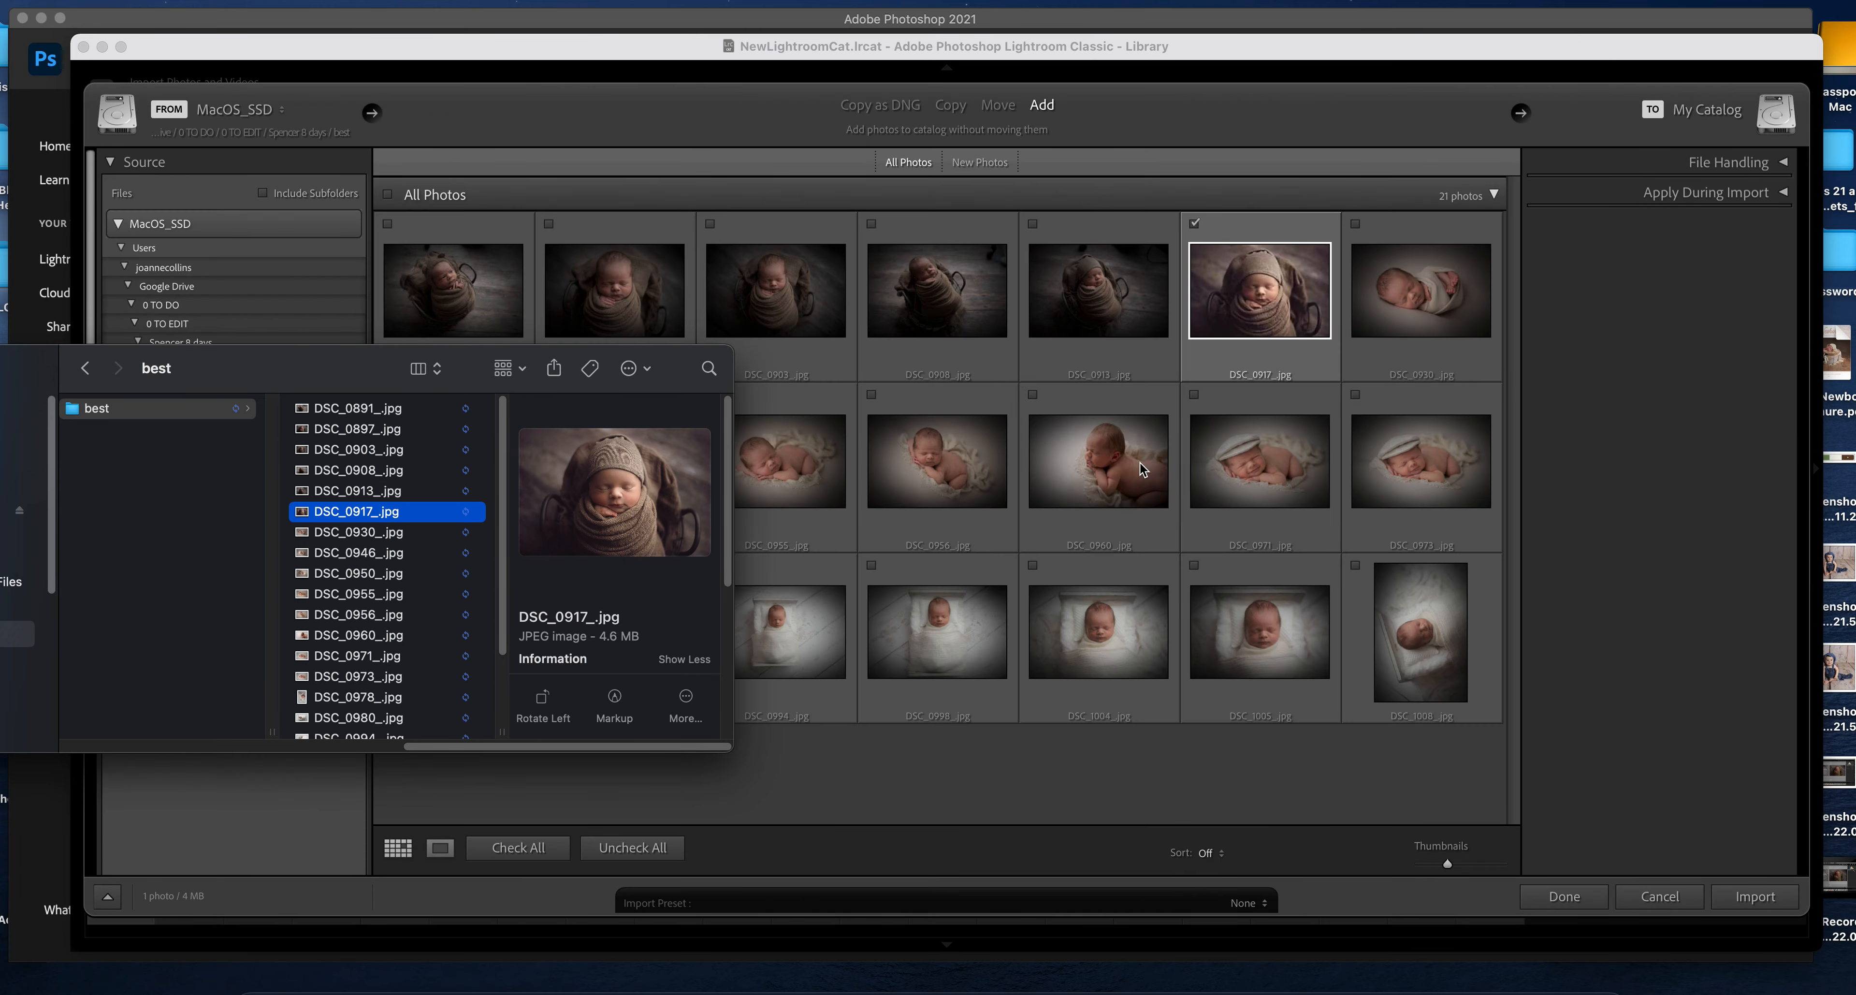
left_click(1755, 896)
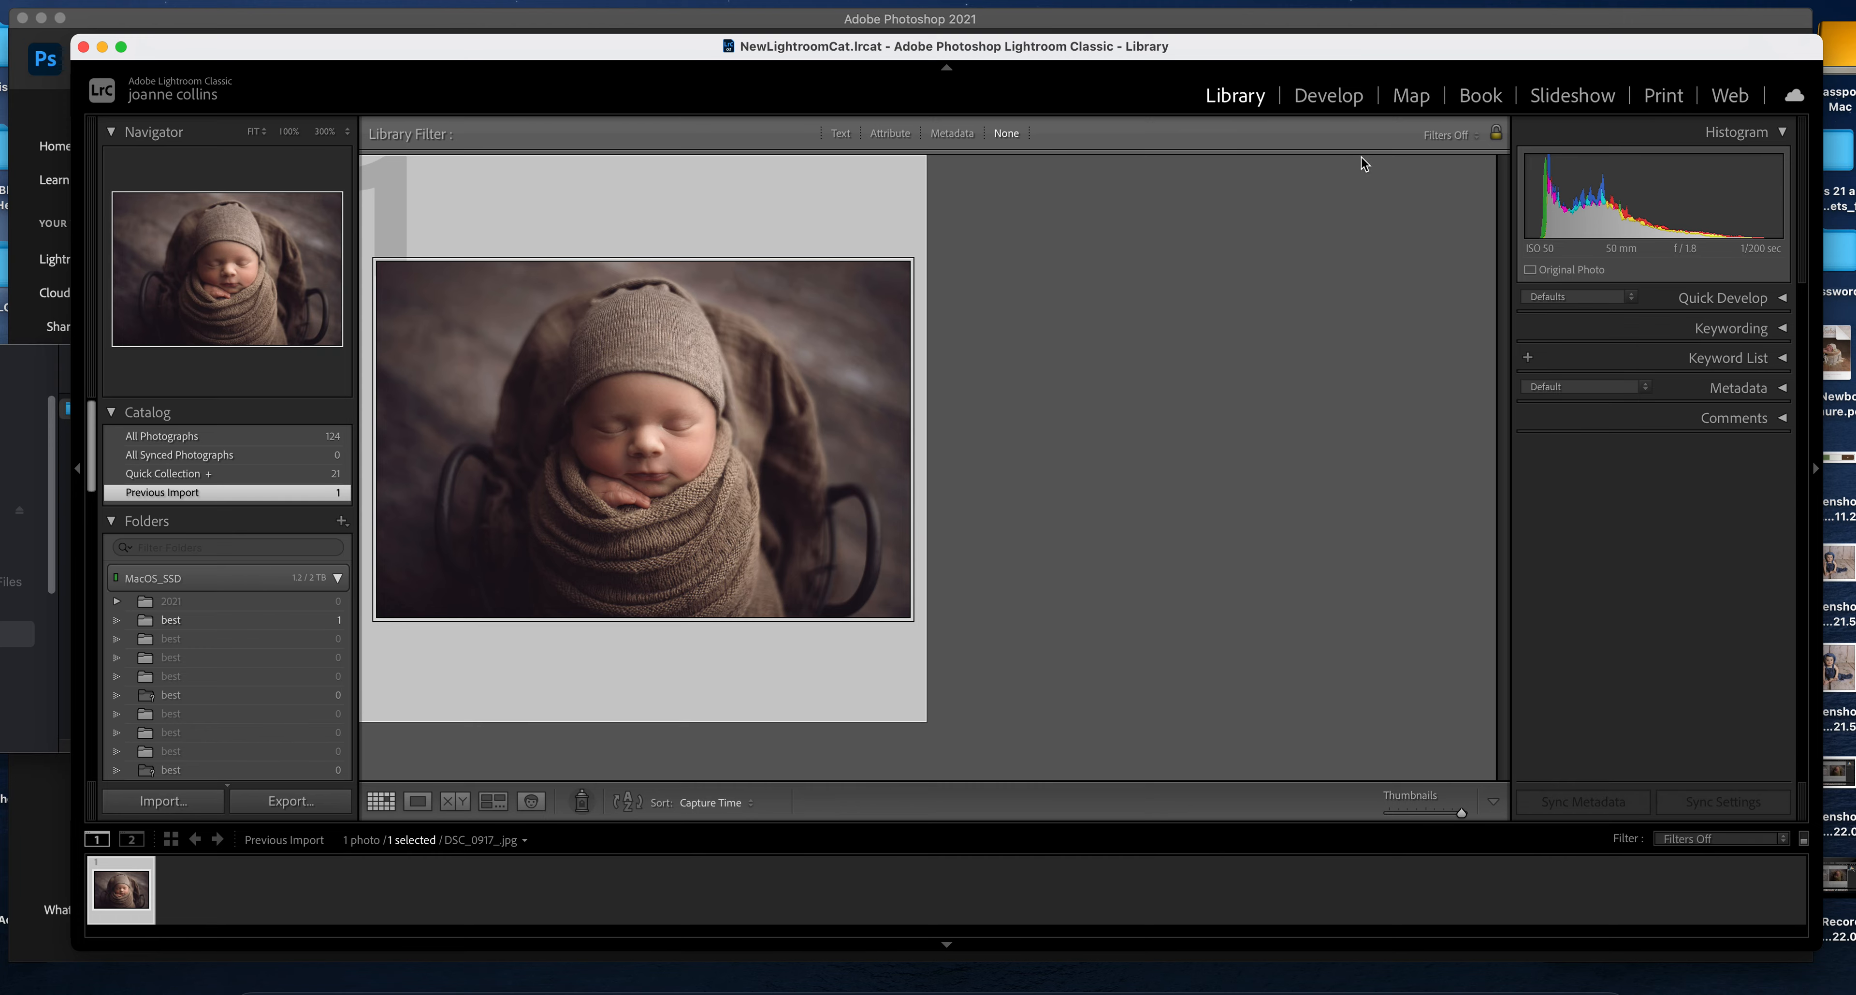
- Develop the imported portrait in black and white with the user preset 02b-For Better For Worse
left_click(1334, 102)
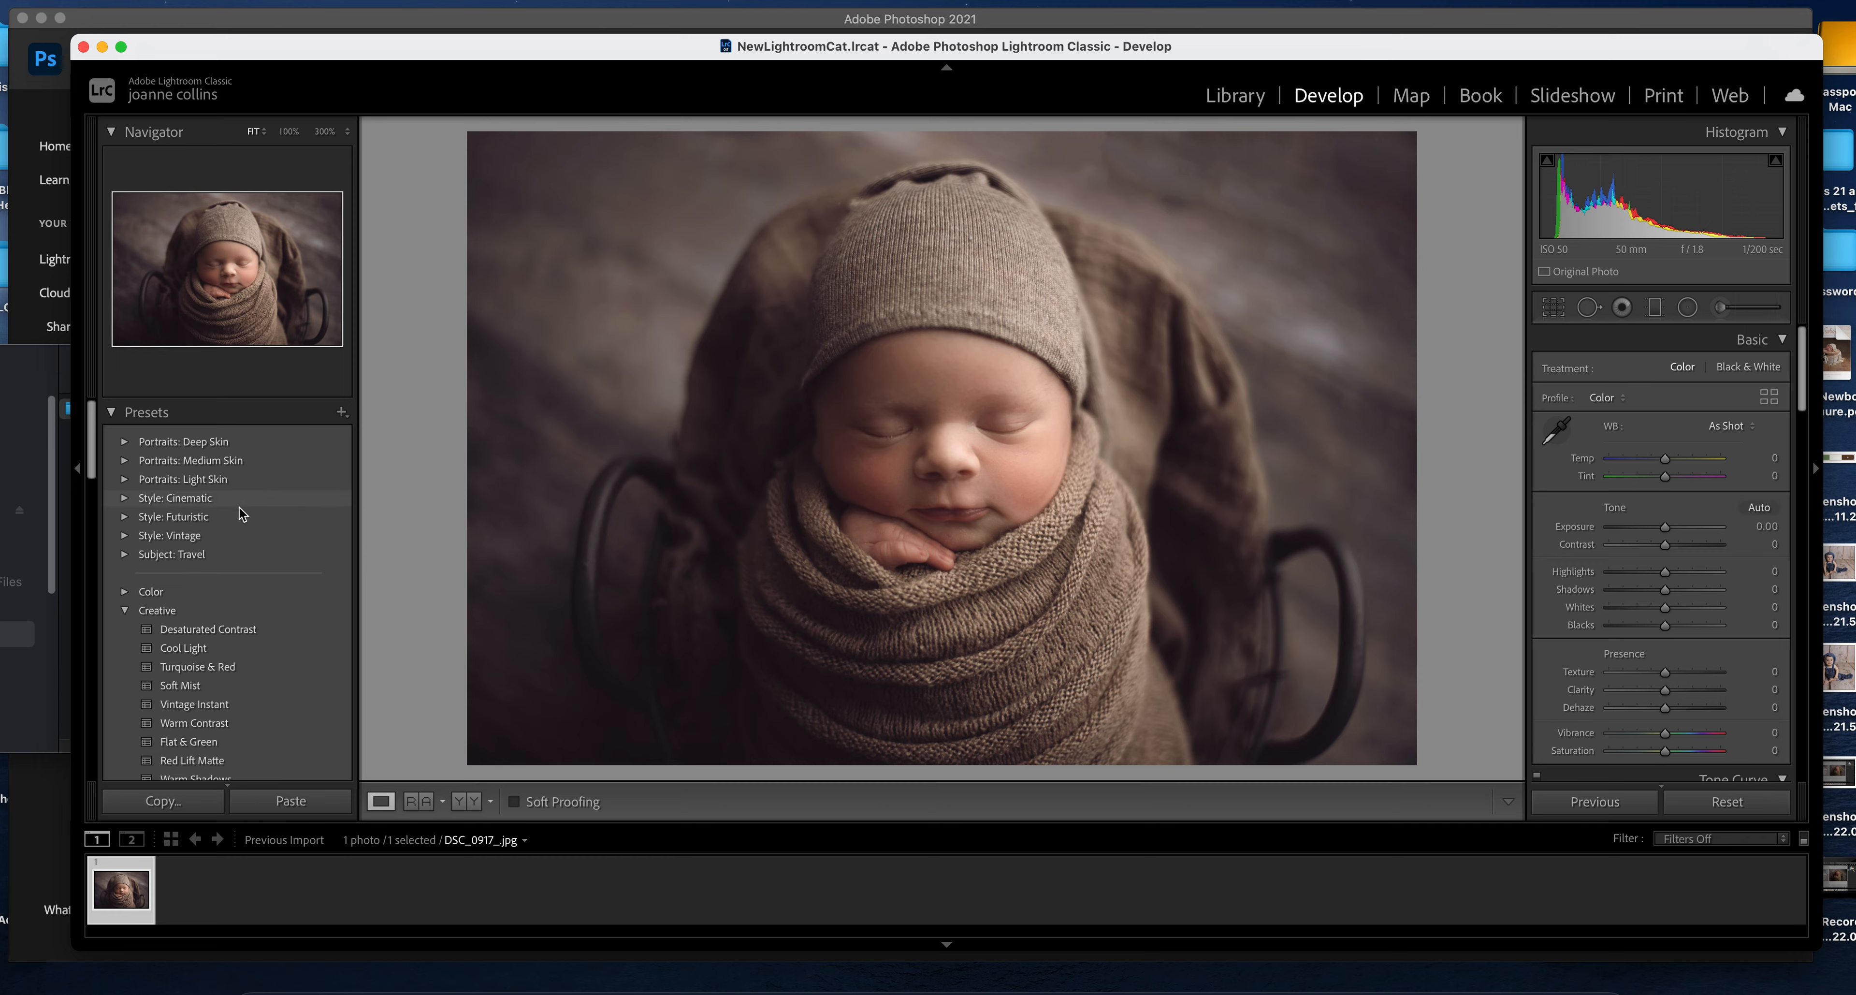
scroll(254, 577, "down", 3)
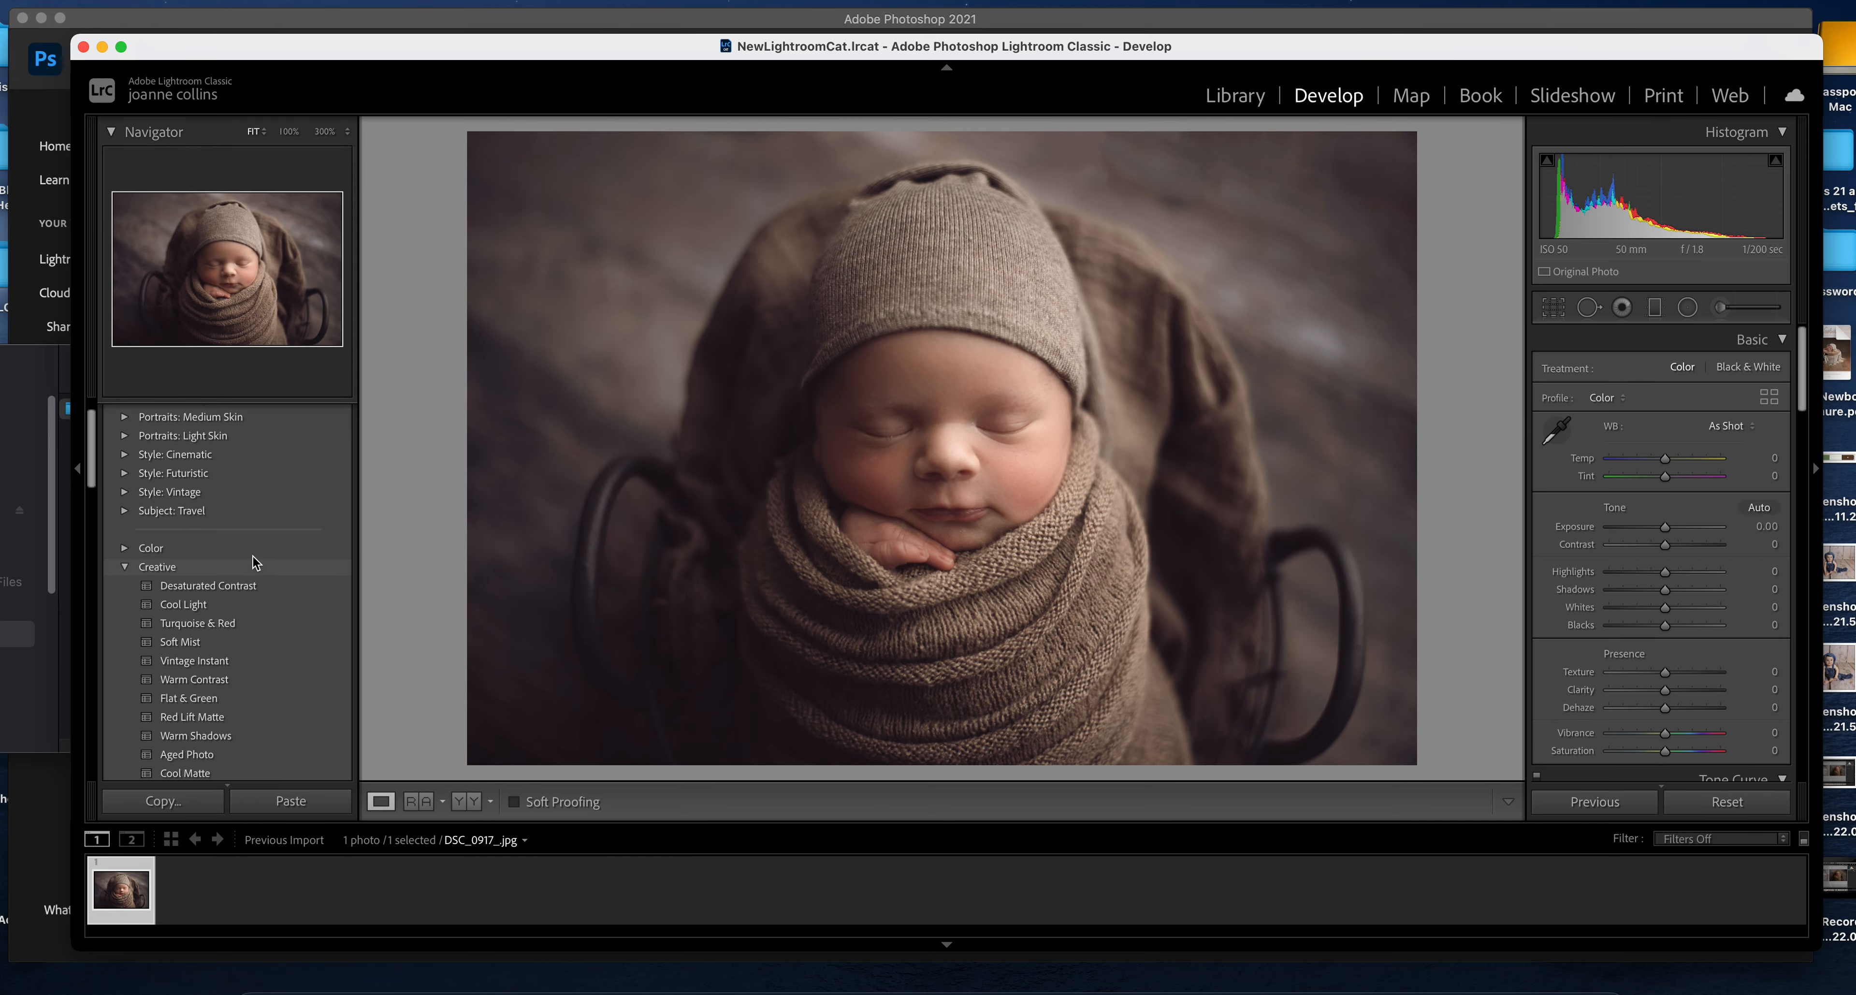
scroll(254, 594, "down", 6)
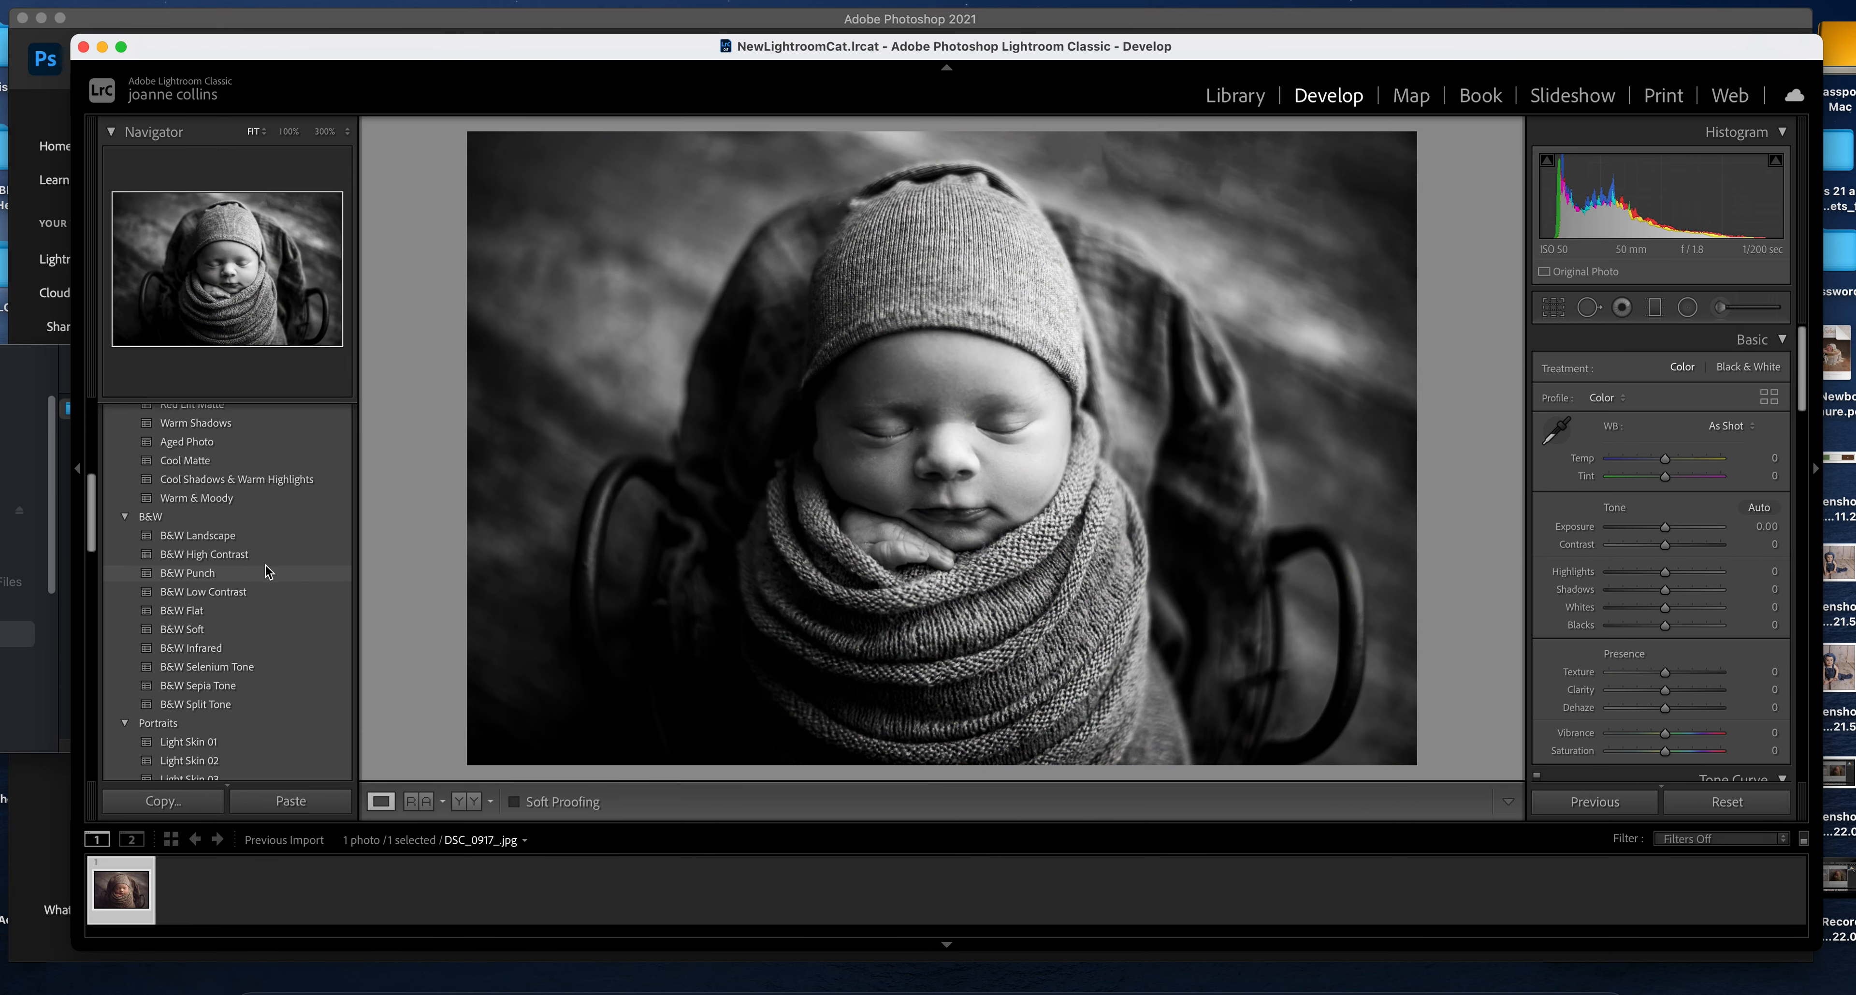
scroll(270, 635, "down", 8)
scroll(278, 648, "down", 8)
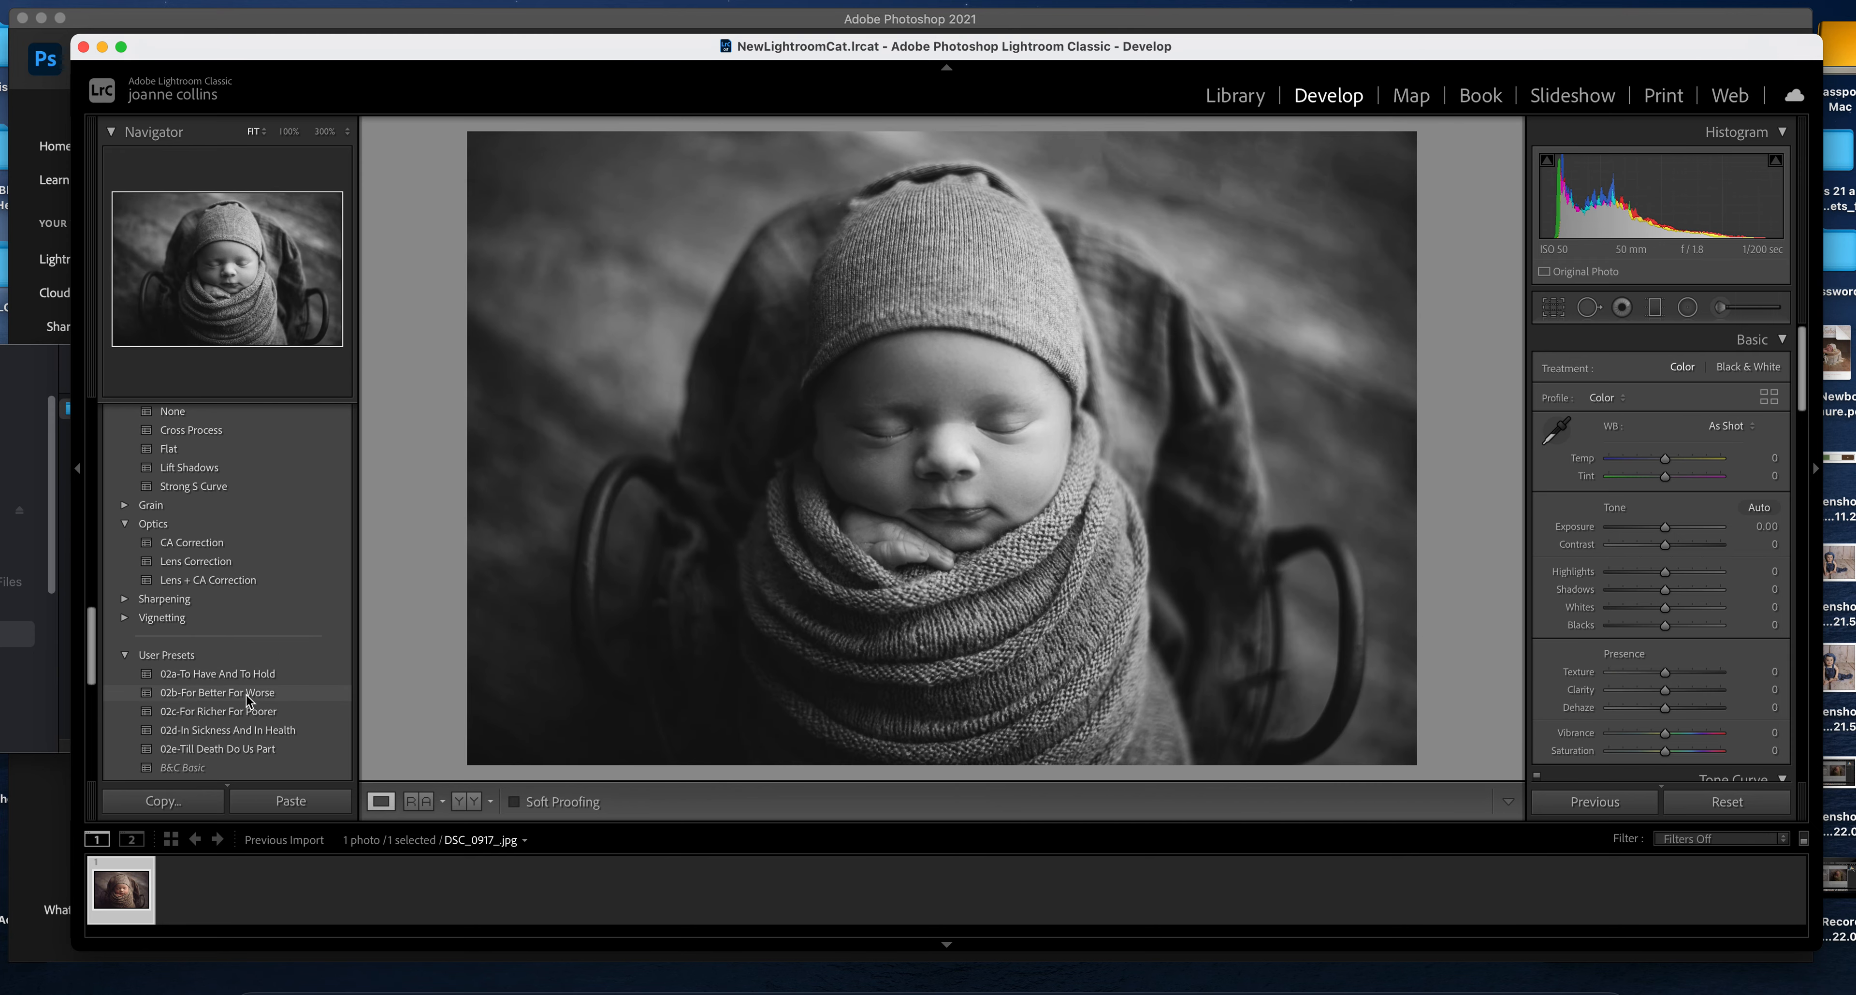
left_click(247, 696)
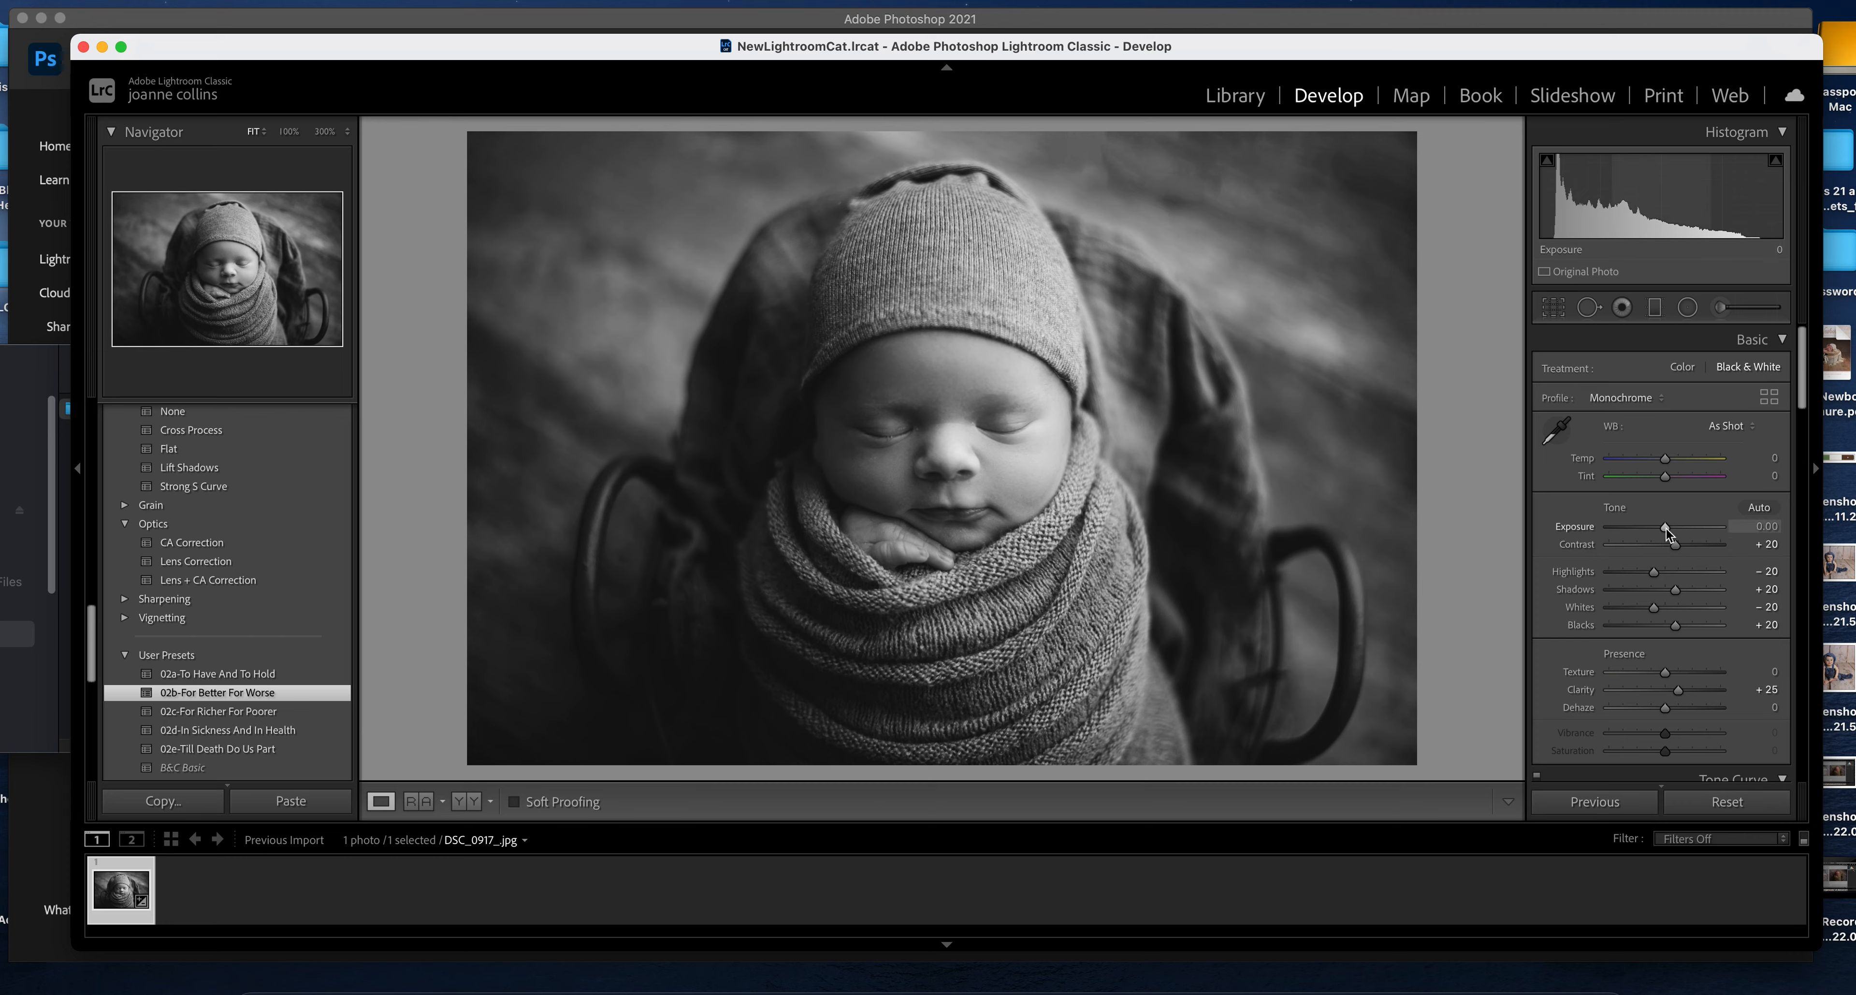
- Set the portrait's Exposure to +0.25, Highlights to +8 and Blacks to -2
left_click_drag(1665, 532, 1669, 534)
left_click(1668, 571)
left_click(1662, 625)
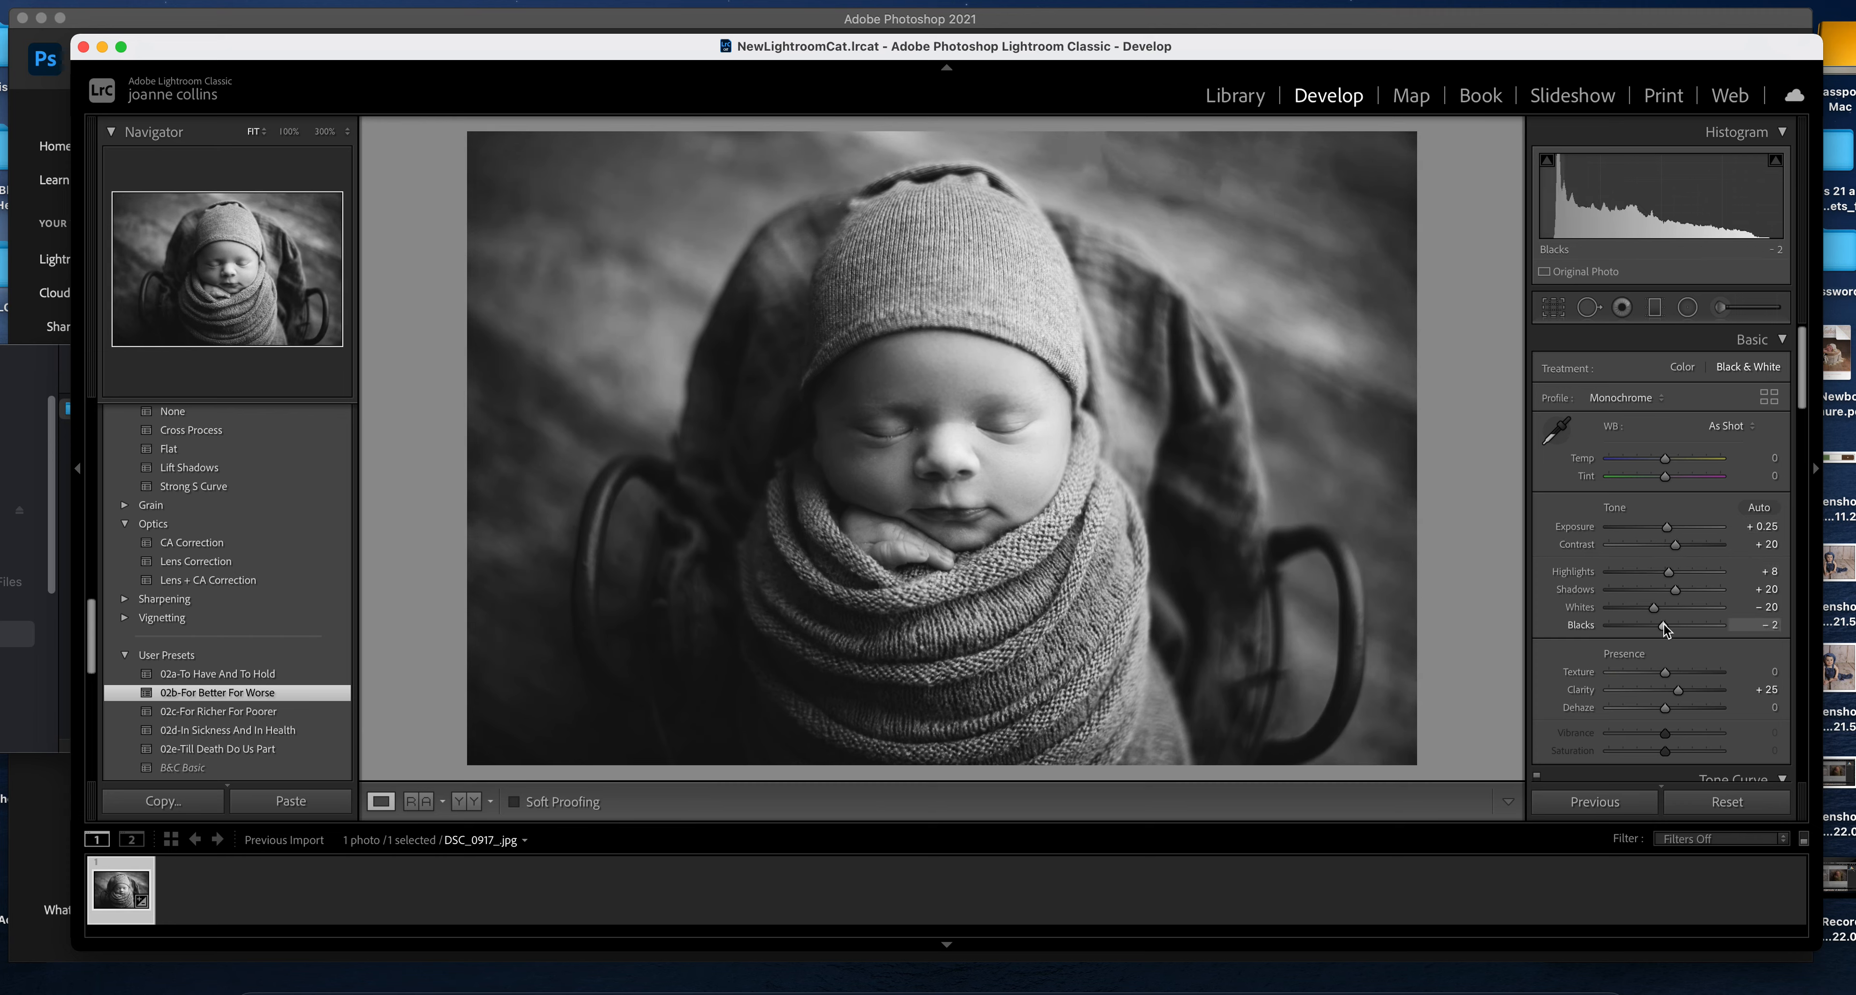
- Reset the portrait's Clarity to 0 and set the Luminance noise reduction to 23
scroll(1802, 407, "down", 3)
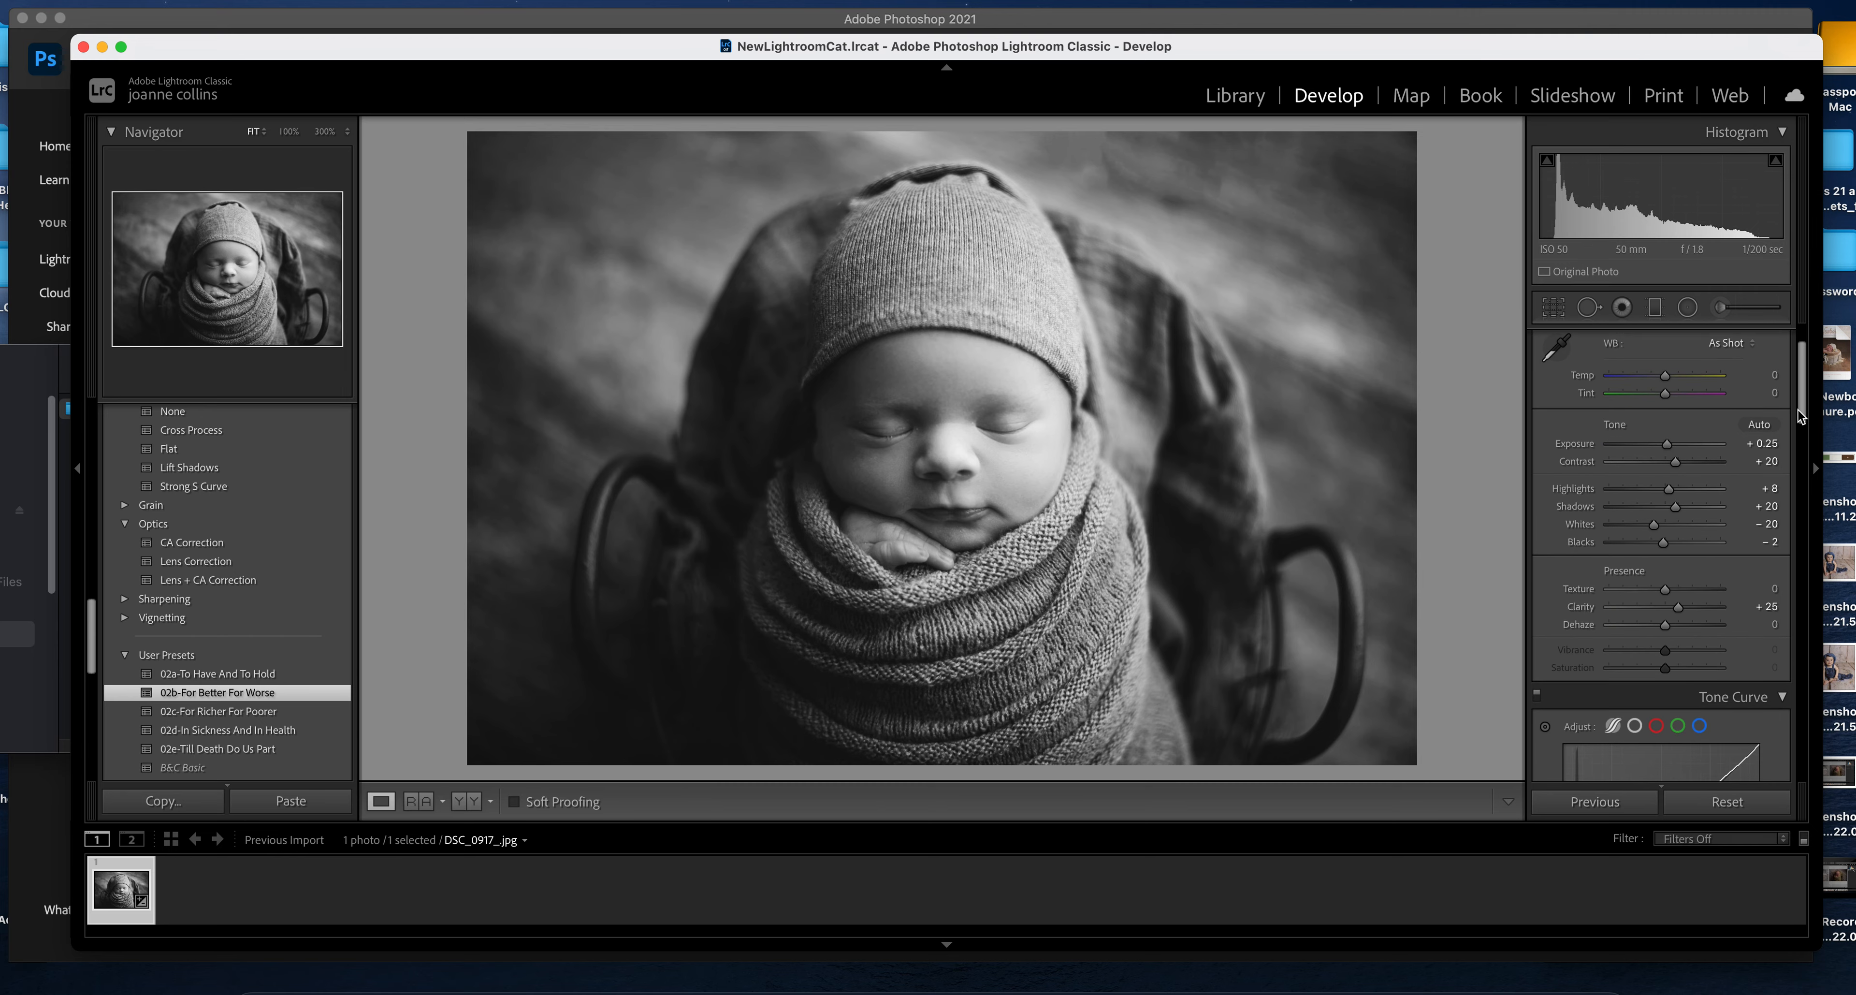
left_click(1666, 603)
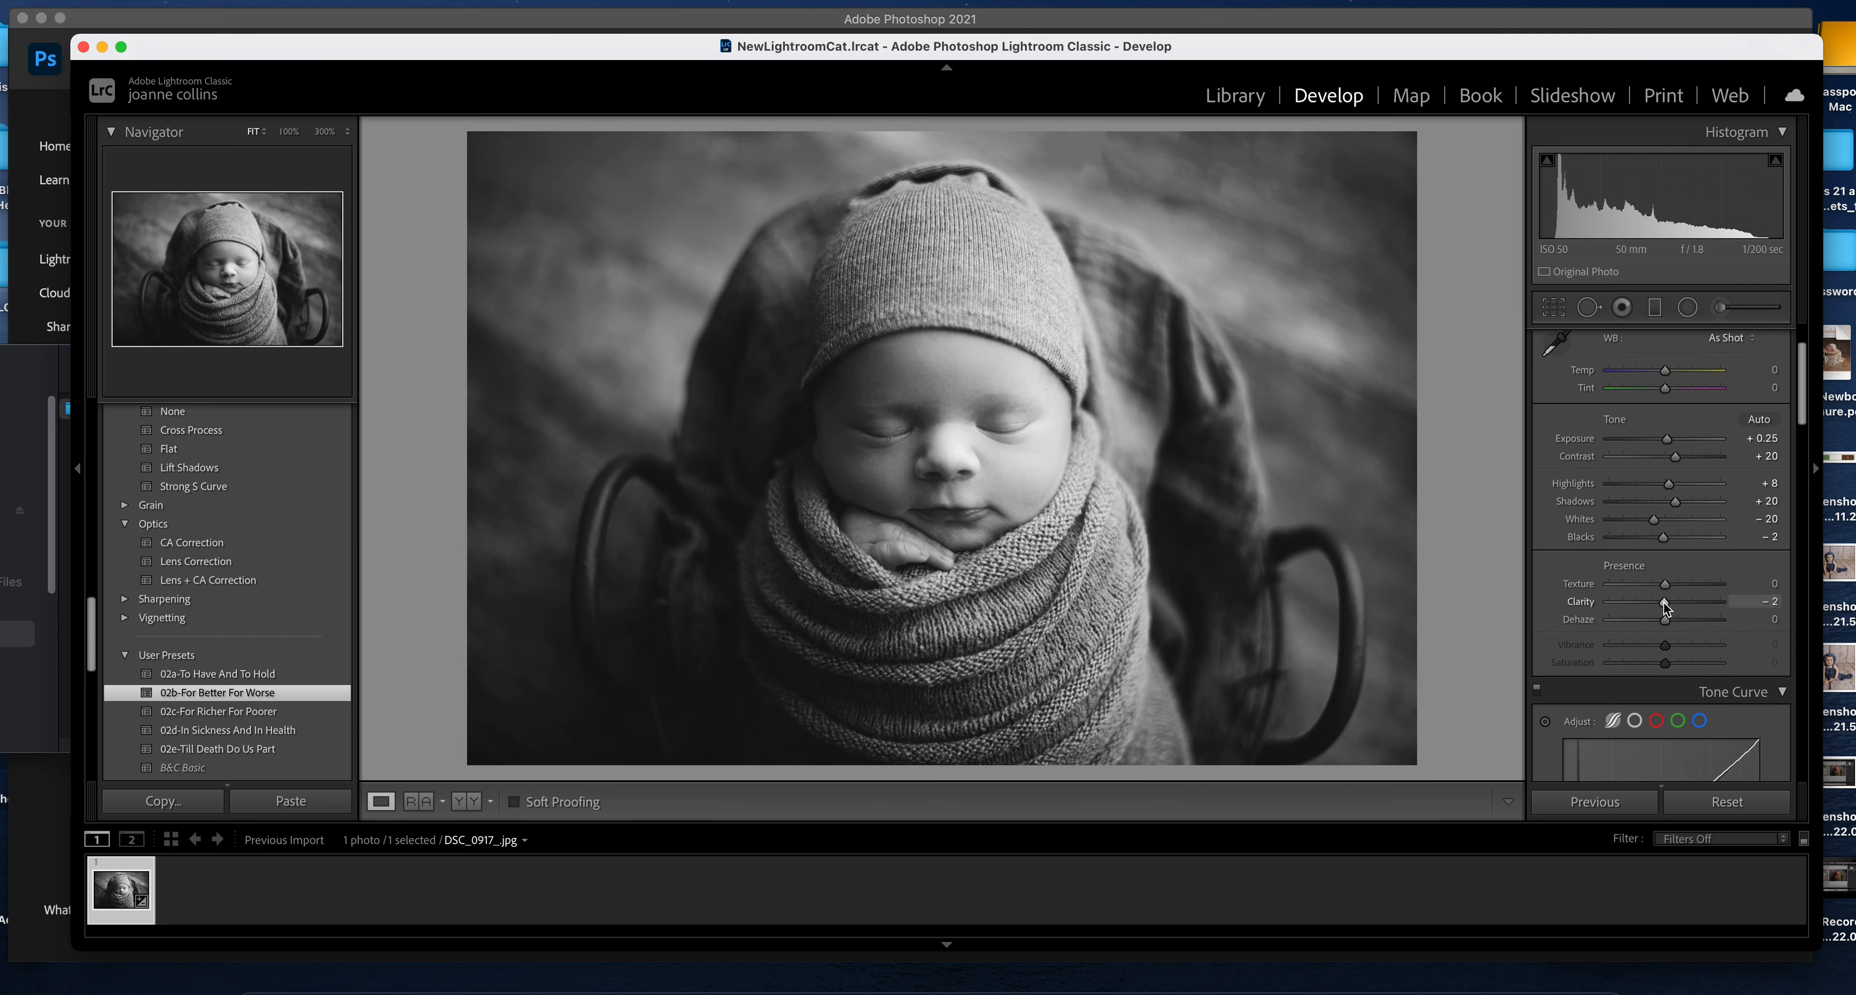
left_click_drag(1664, 603, 1663, 603)
left_click(1762, 602)
type("0")
scroll(1794, 439, "down", 5)
left_click_drag(1793, 438, 1792, 592)
left_click_drag(1610, 625, 1645, 643)
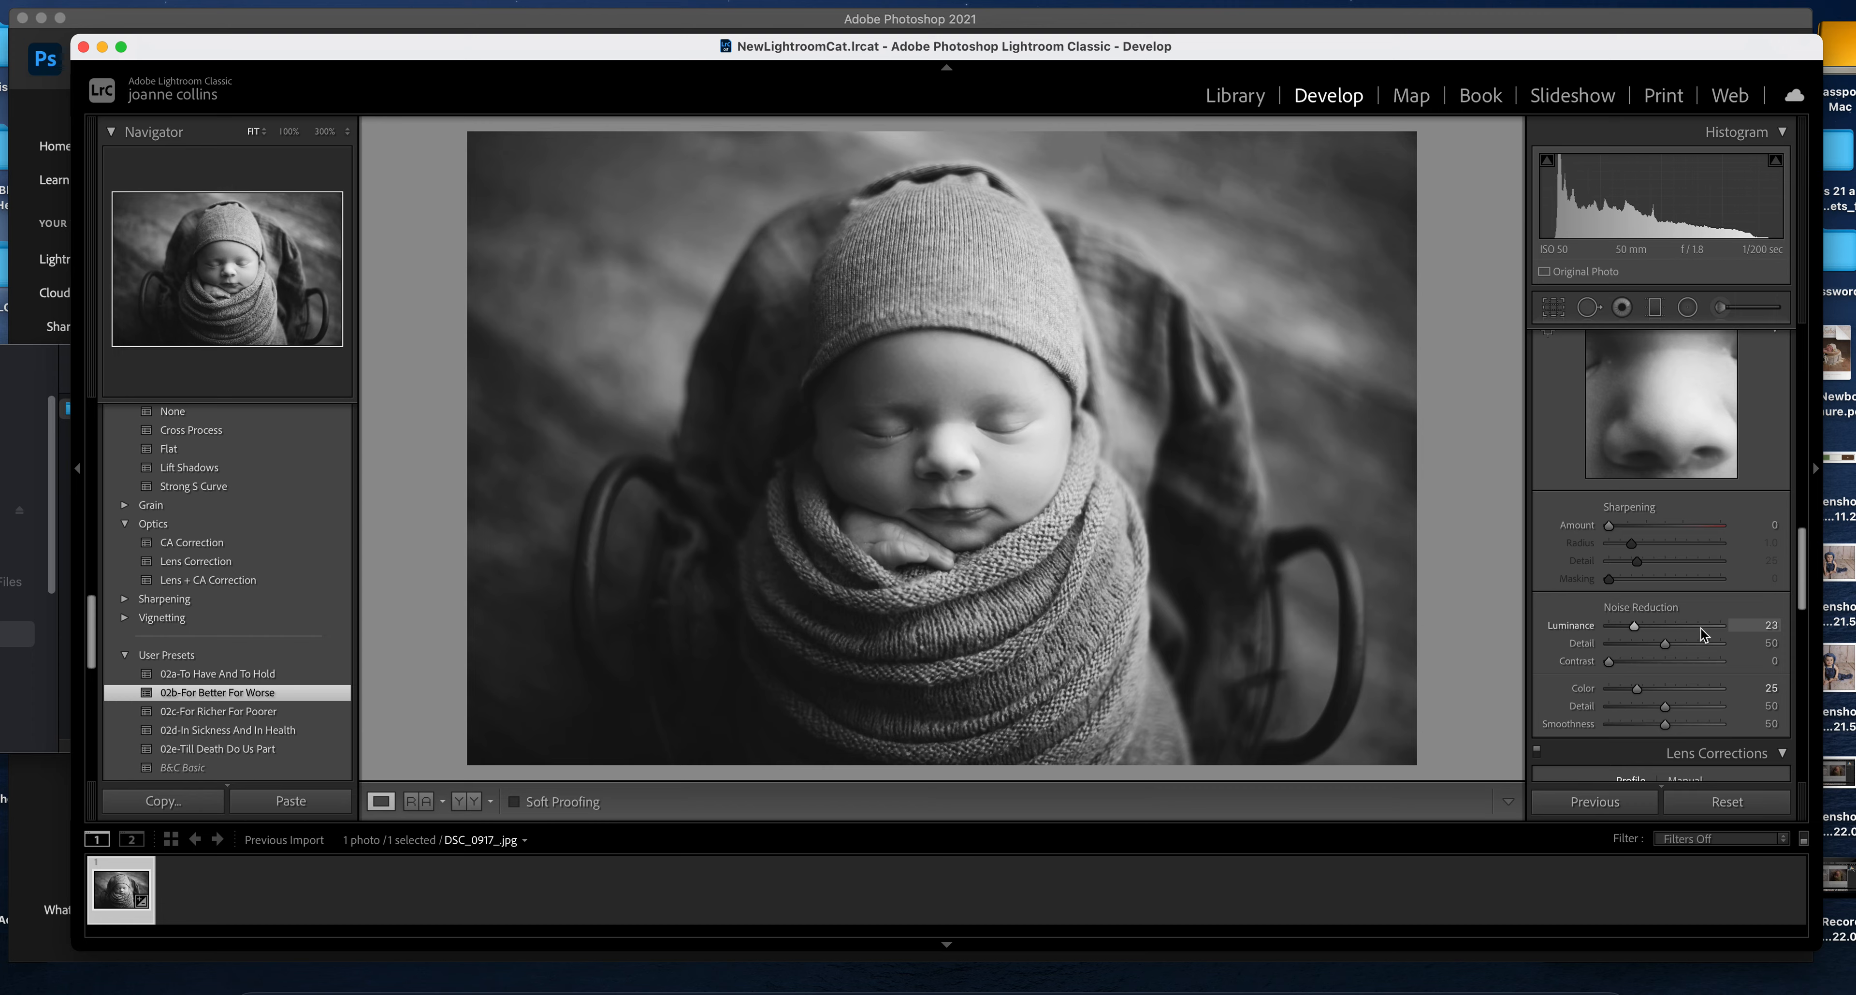
- Set Highlights to +20, Exposure to +0.35 and Shadows to +5, undoing a trial Blacks value of -28
scroll(1697, 613, "up", 15)
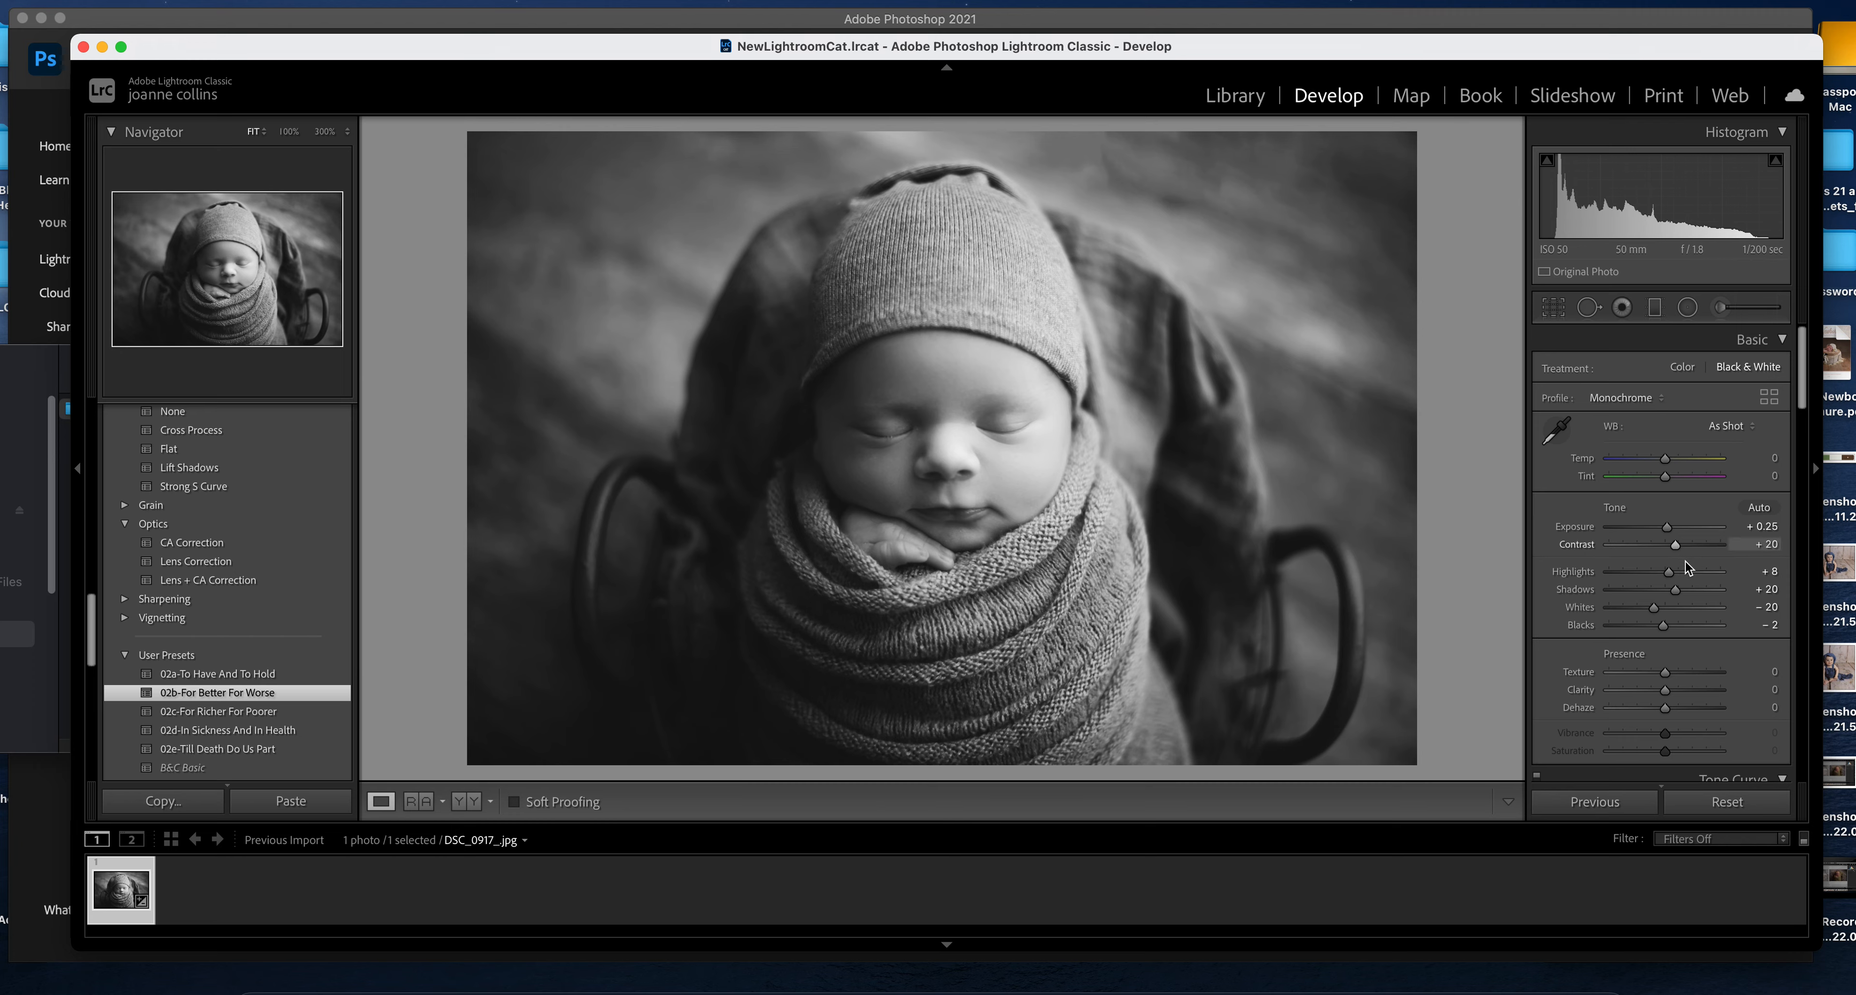
left_click(1687, 572)
left_click(1676, 573)
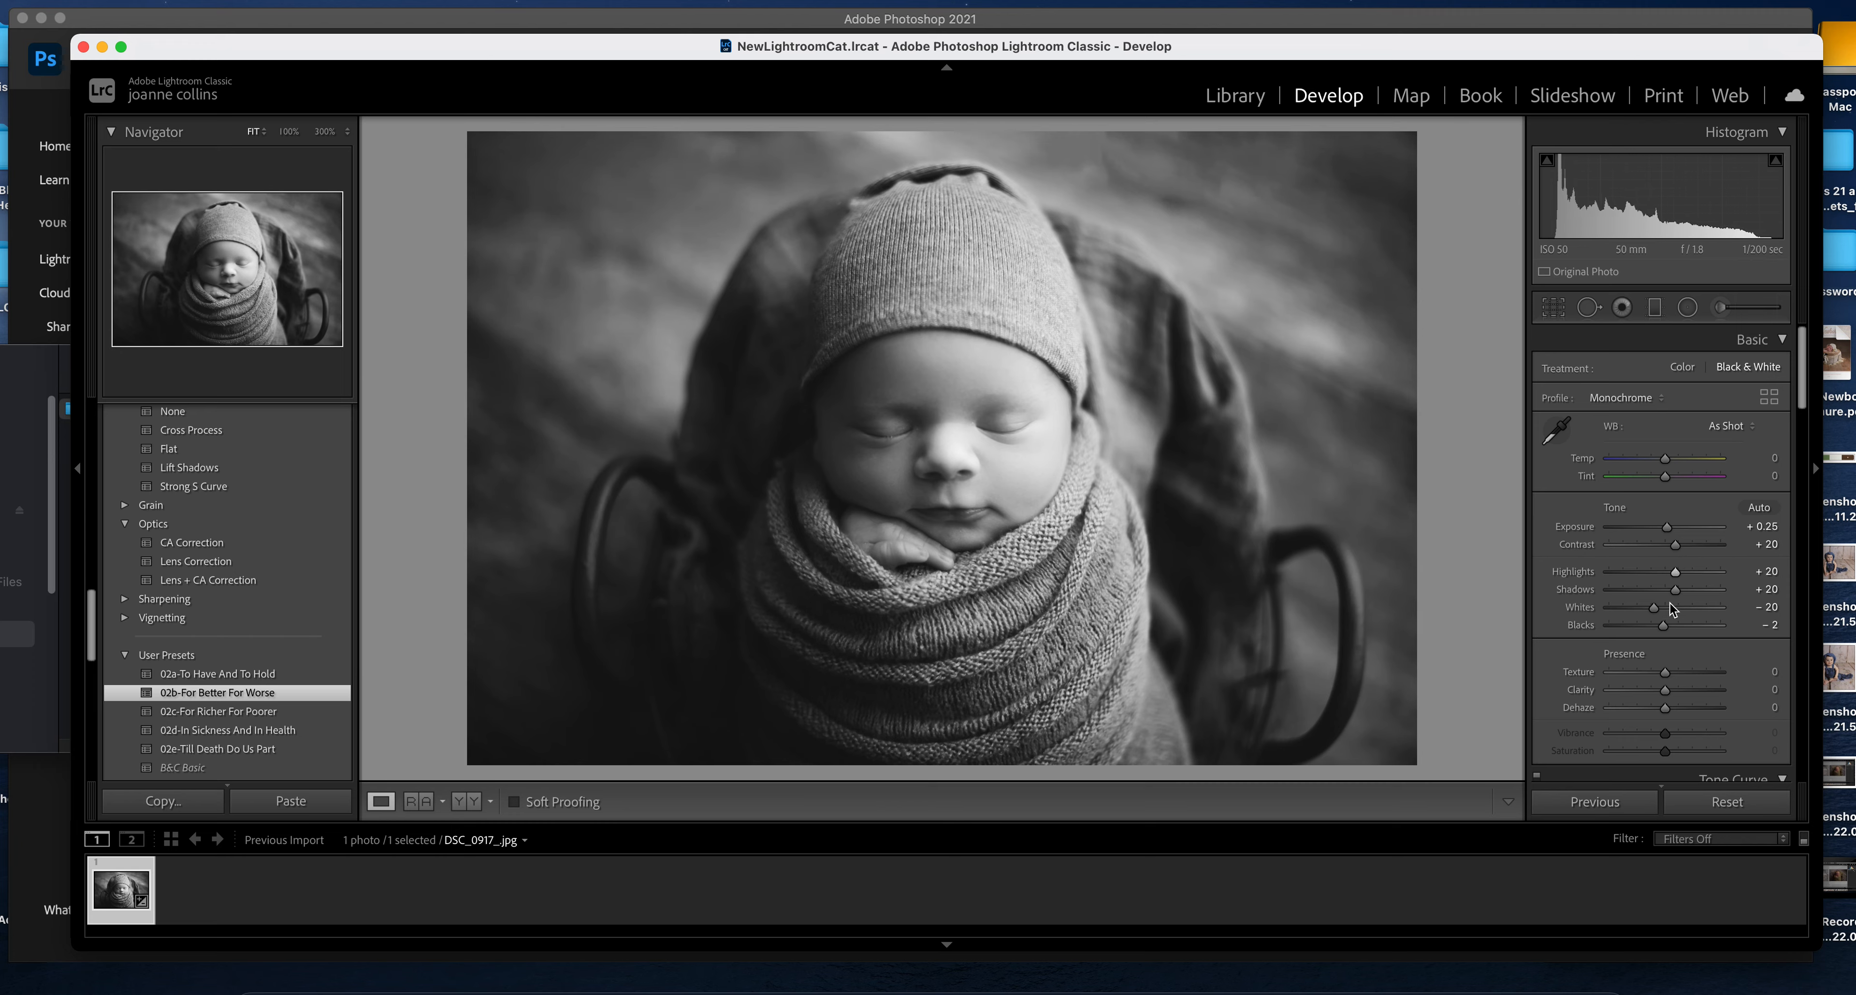
left_click_drag(1663, 625, 1649, 625)
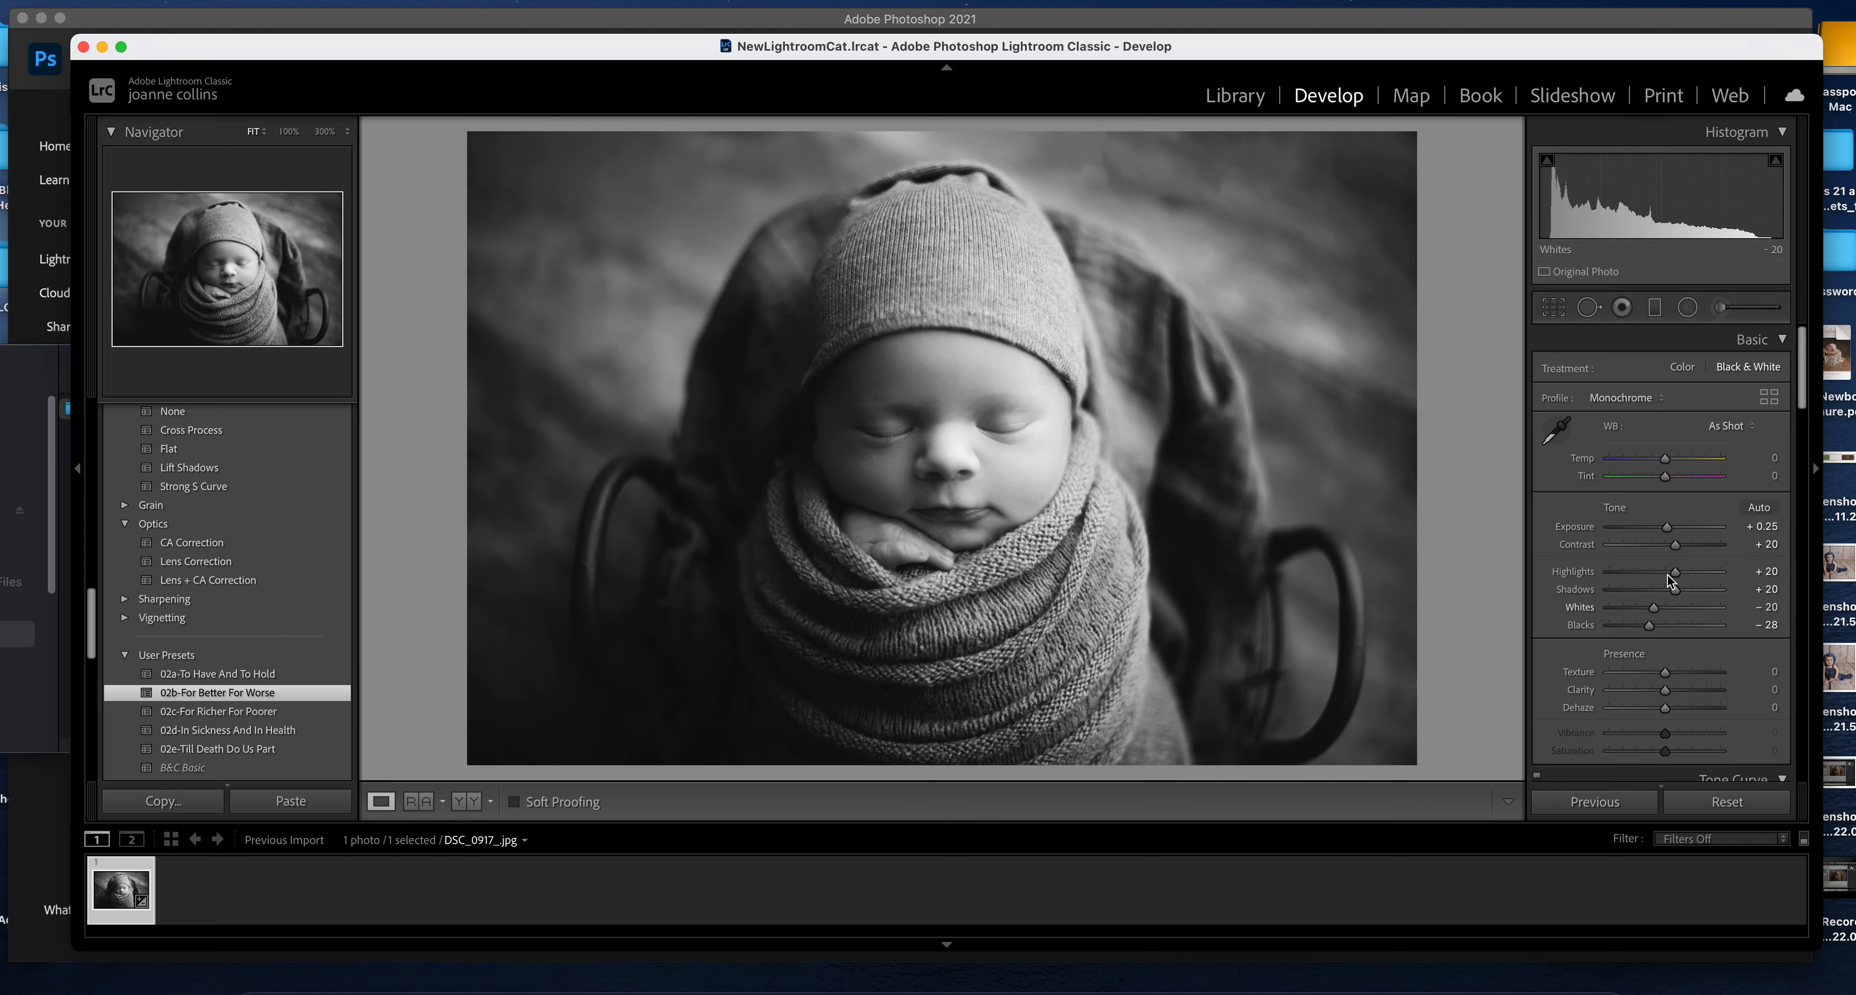
key("super+z")
left_click(1670, 527)
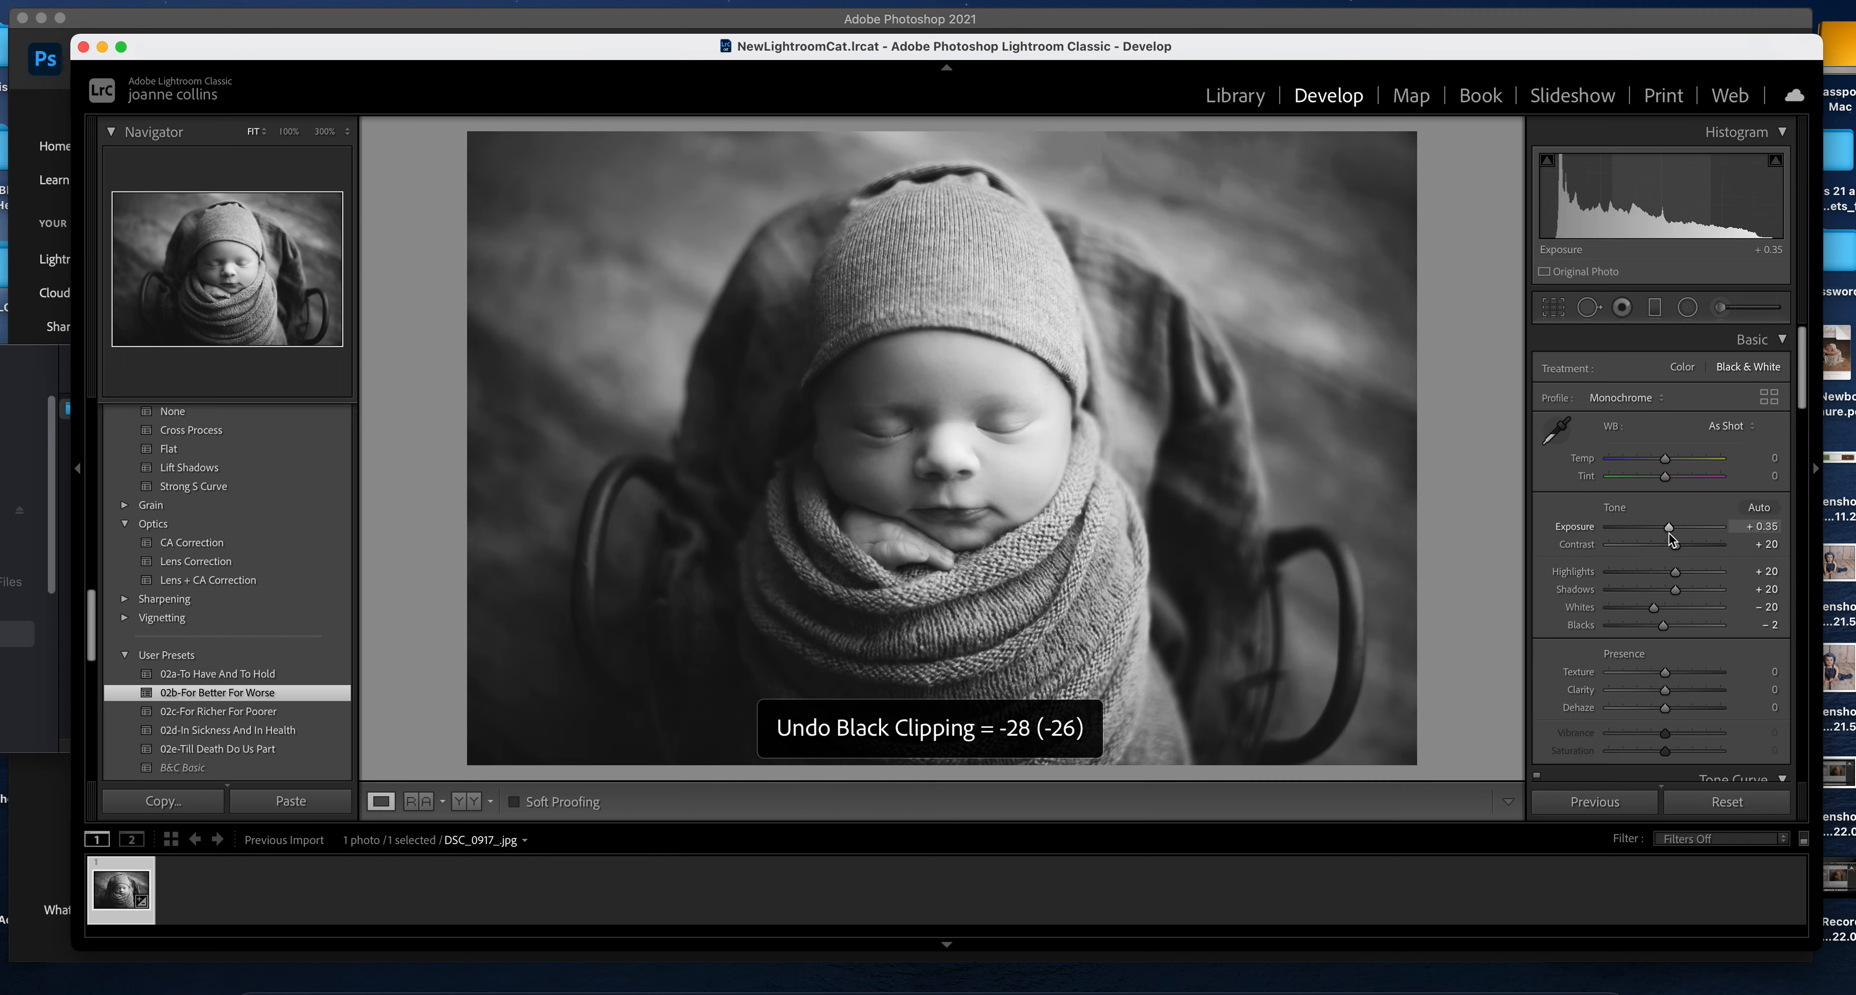
left_click(1668, 589)
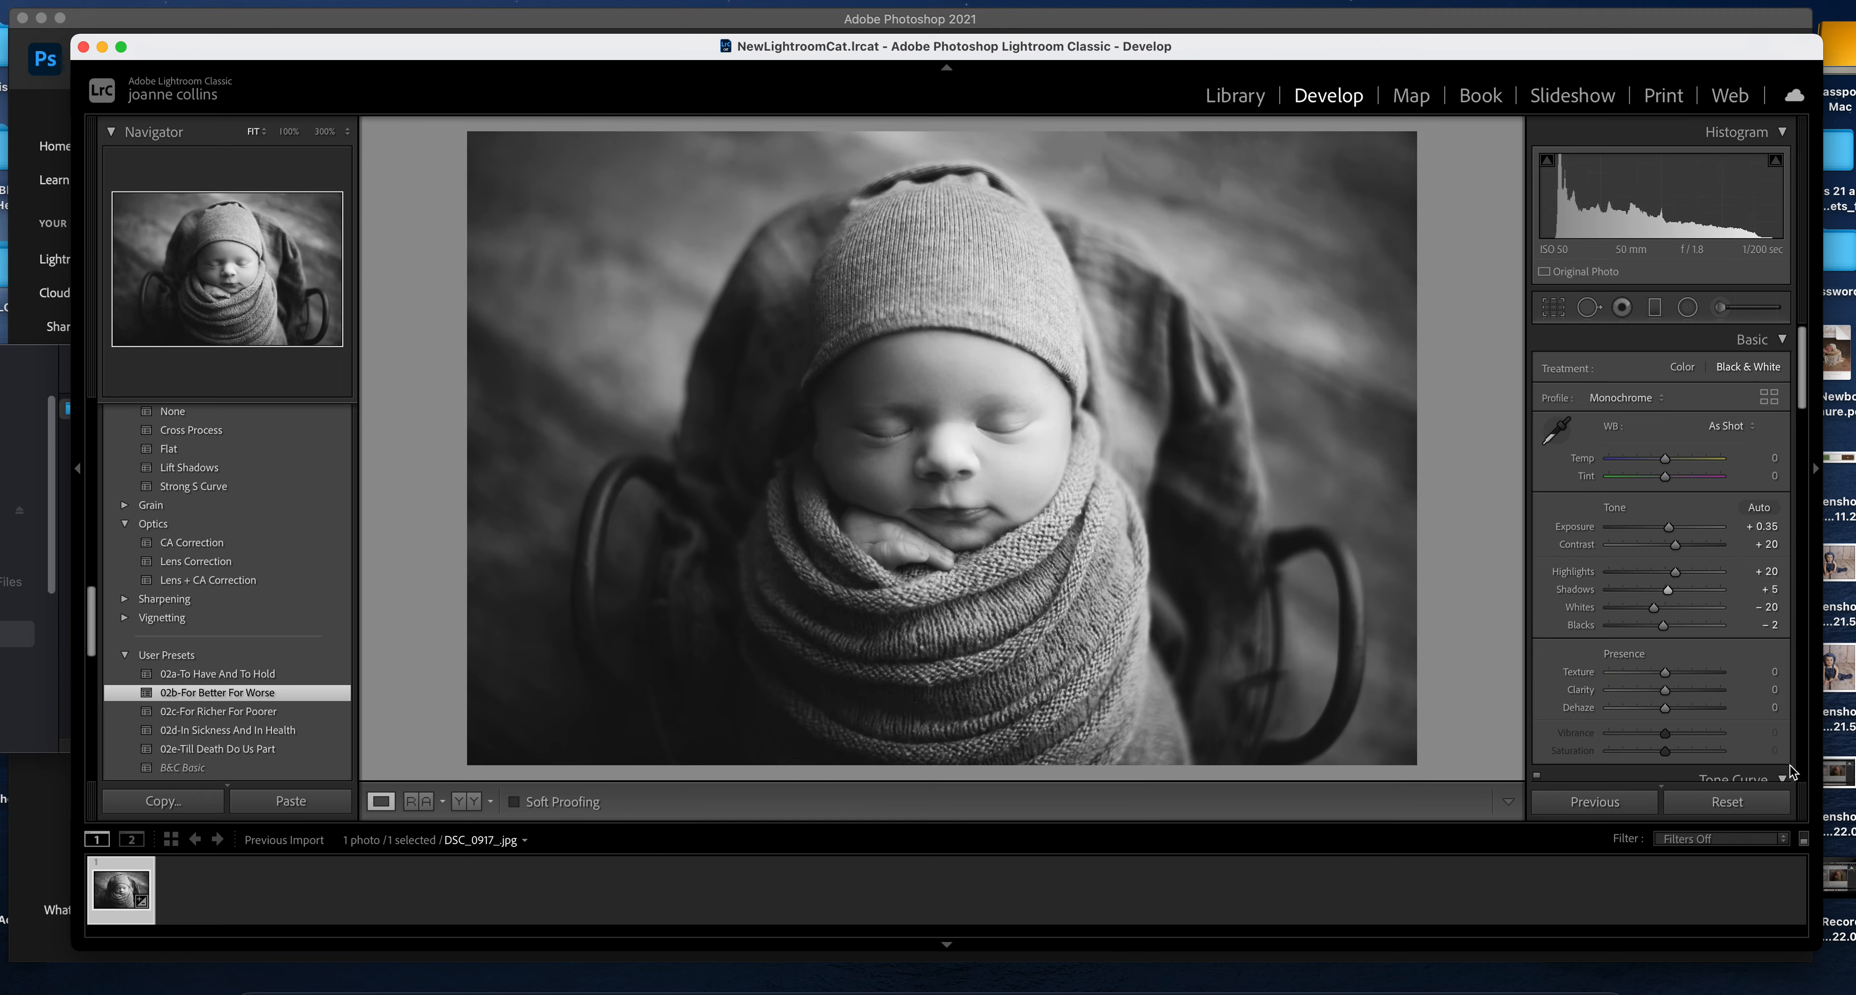
- Export the black-and-white portrait to the client's best folder, with a custom filename template that adds the suffix bw (DSC_0917_bw.jpg)
left_click(1237, 97)
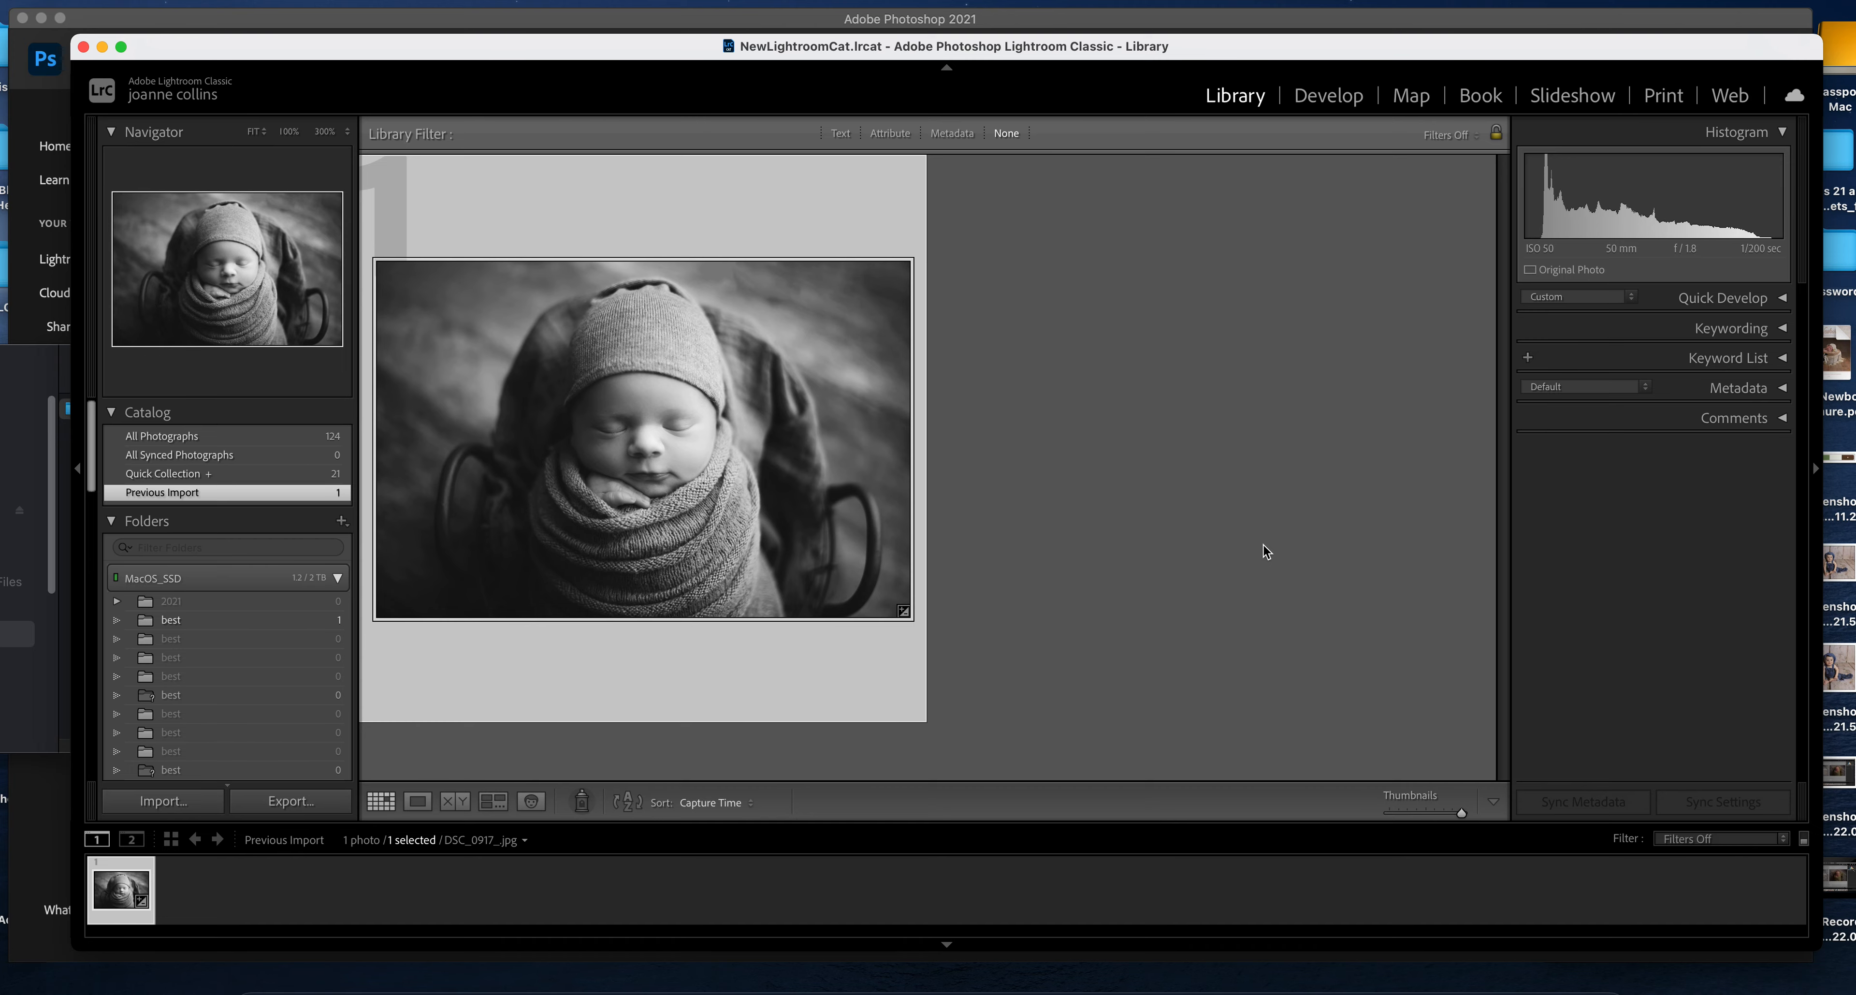
left_click(290, 801)
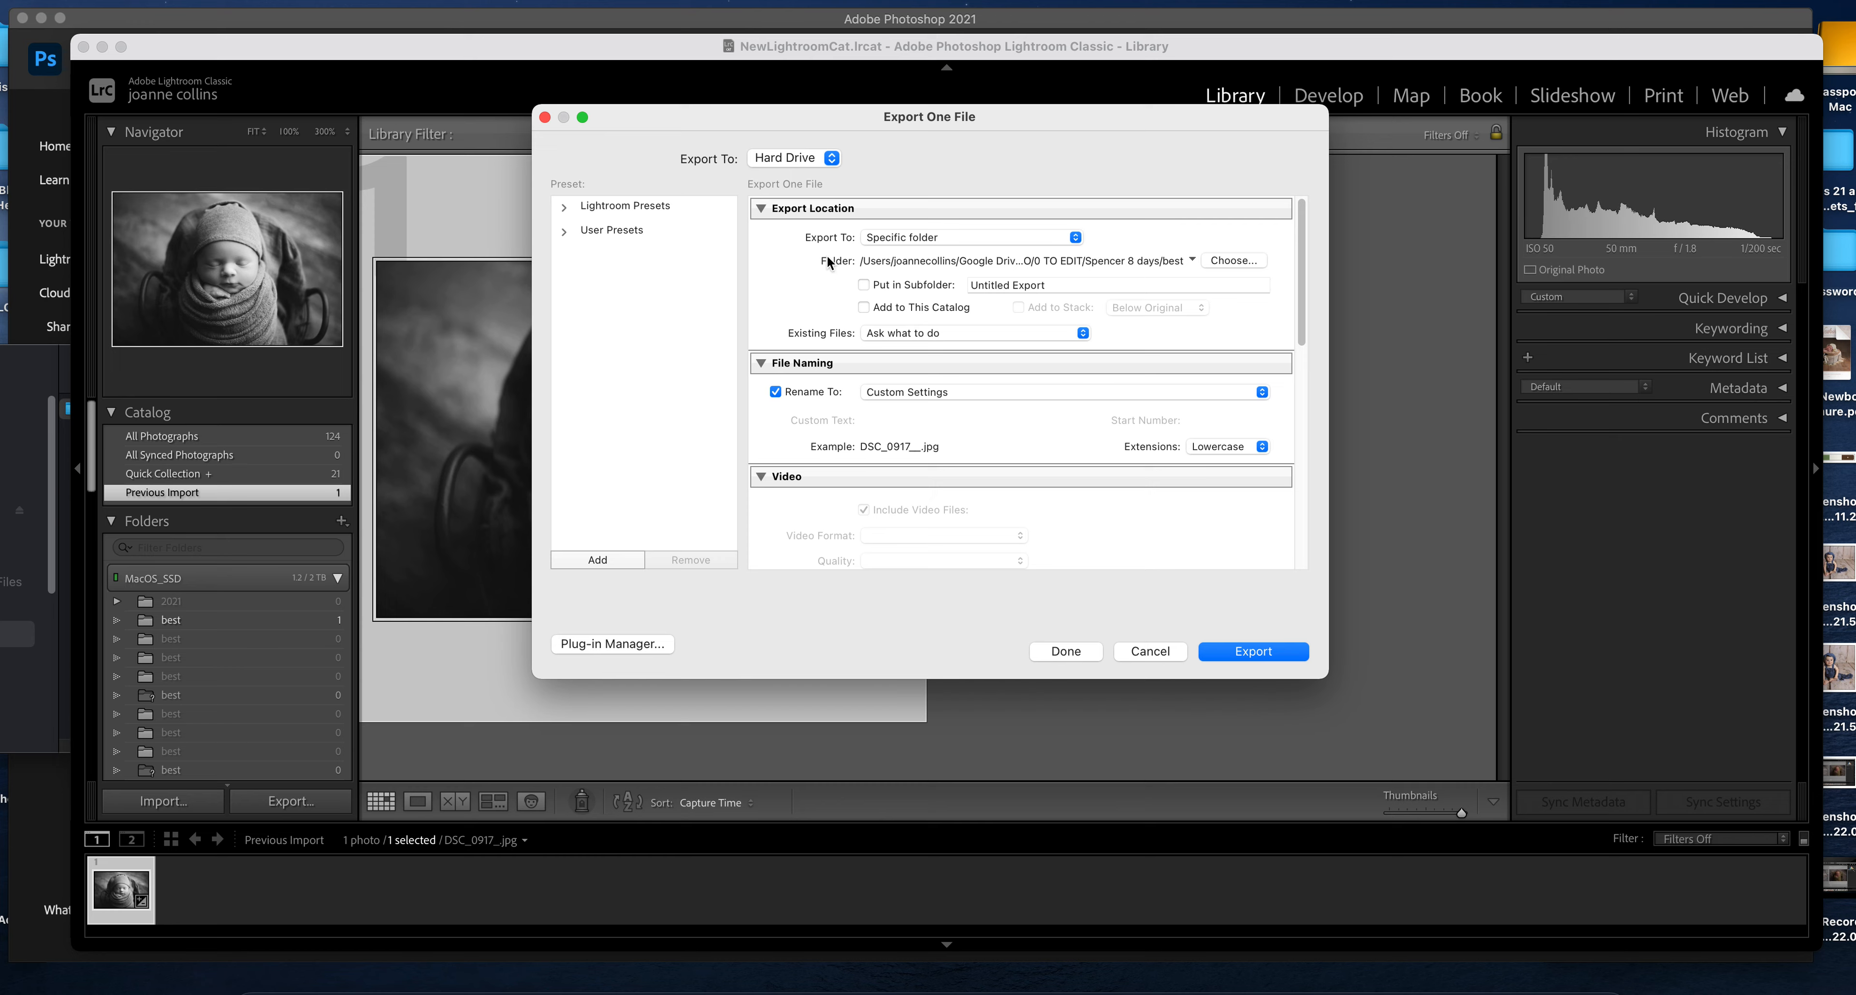
left_click(1000, 393)
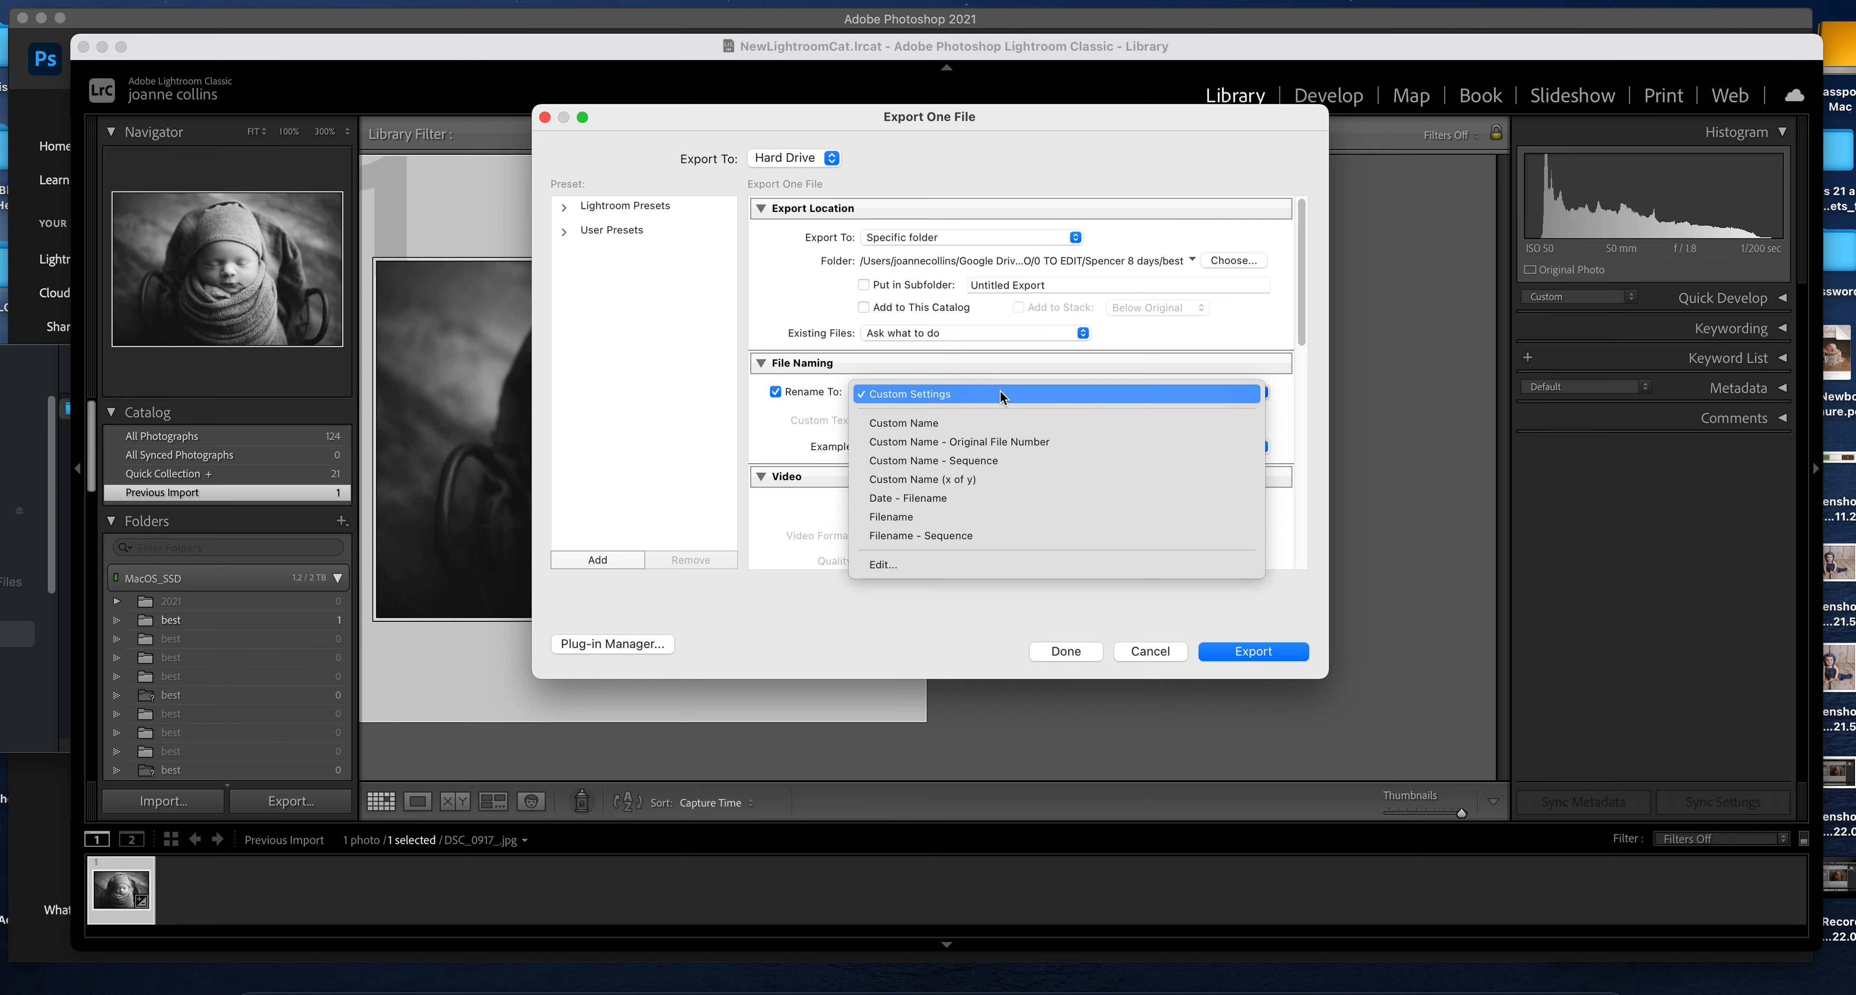
left_click(1031, 564)
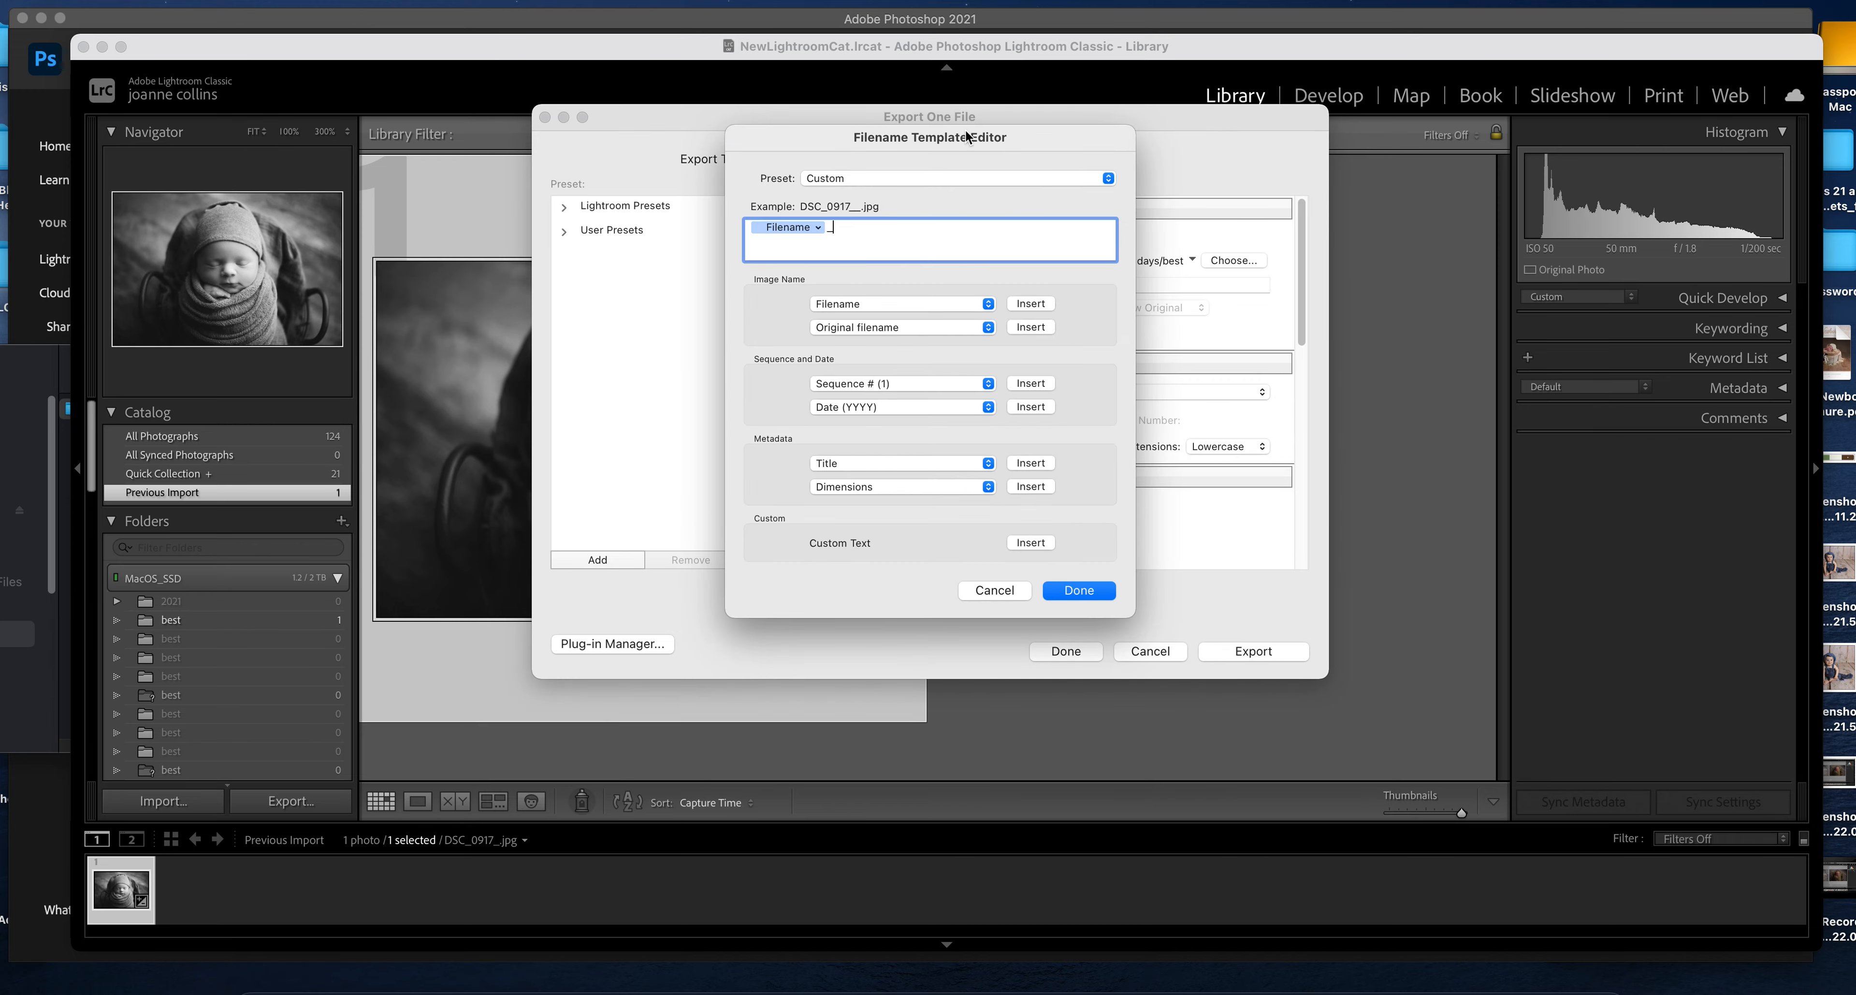
key("BackSpace")
type("bw")
left_click(1098, 589)
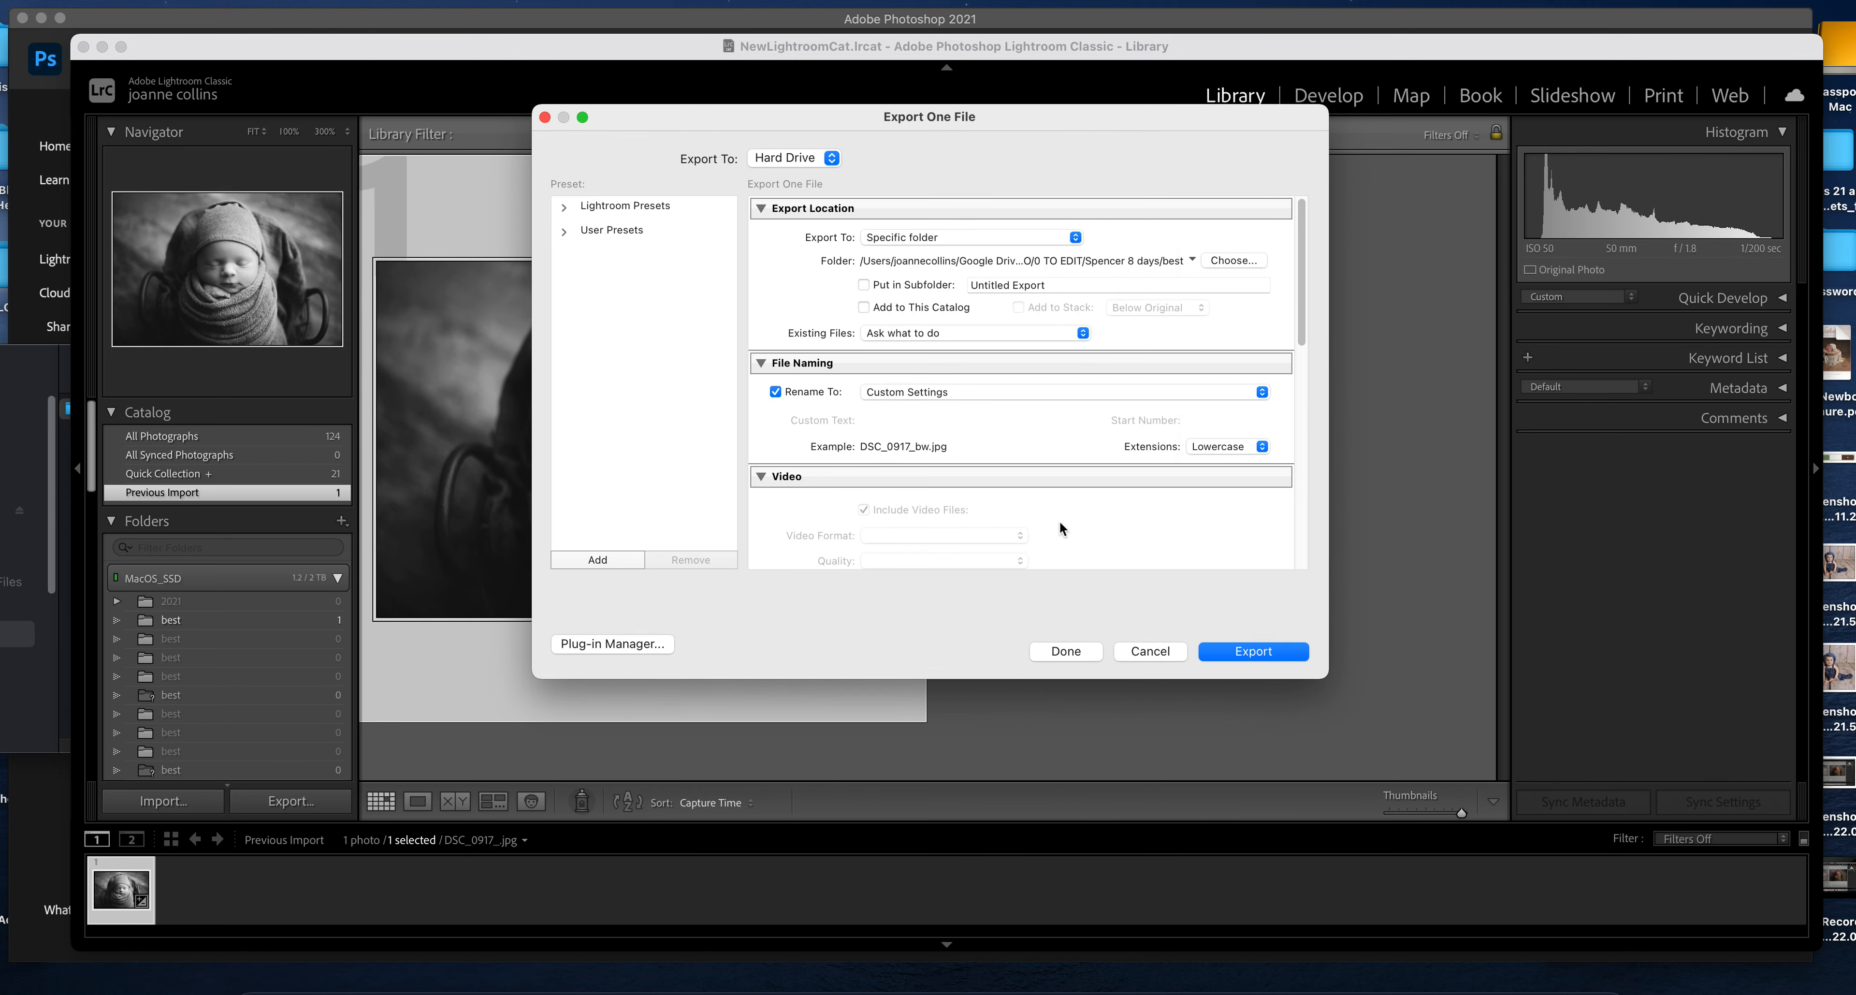
left_click(1278, 653)
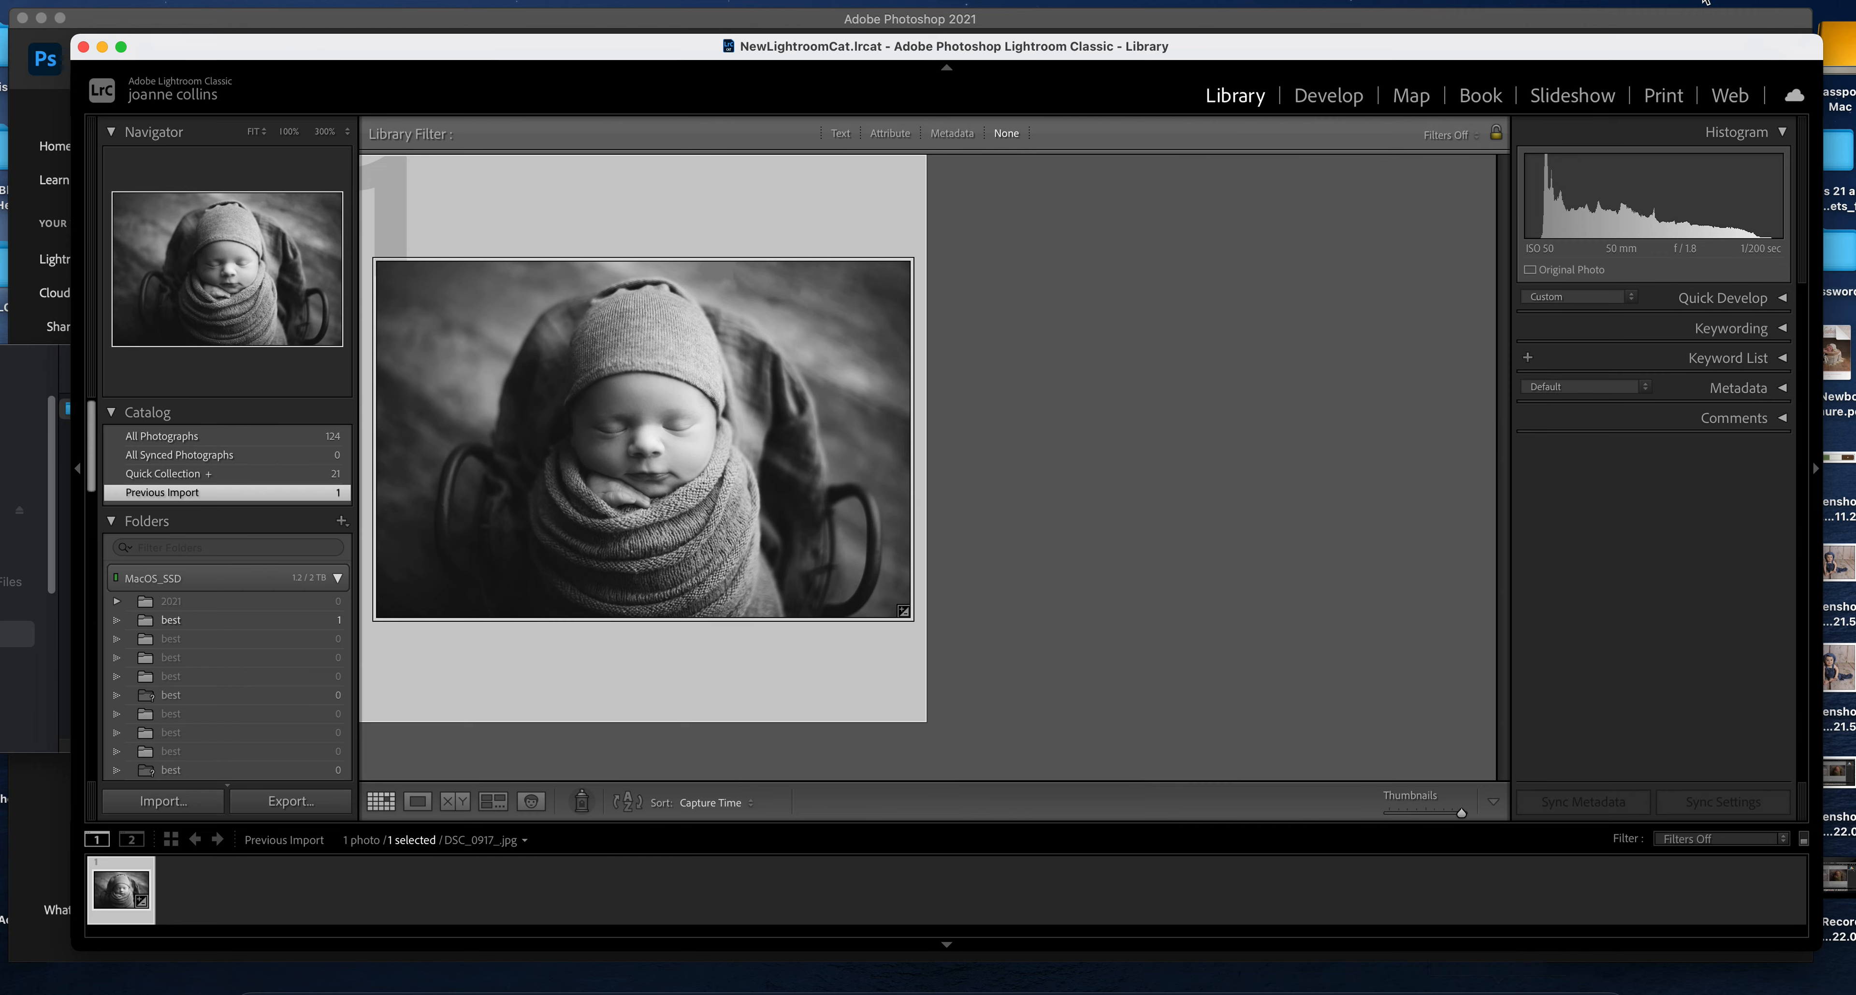
- Switch to Adobe Bridge 2021
key("super+space")
type("bridg")
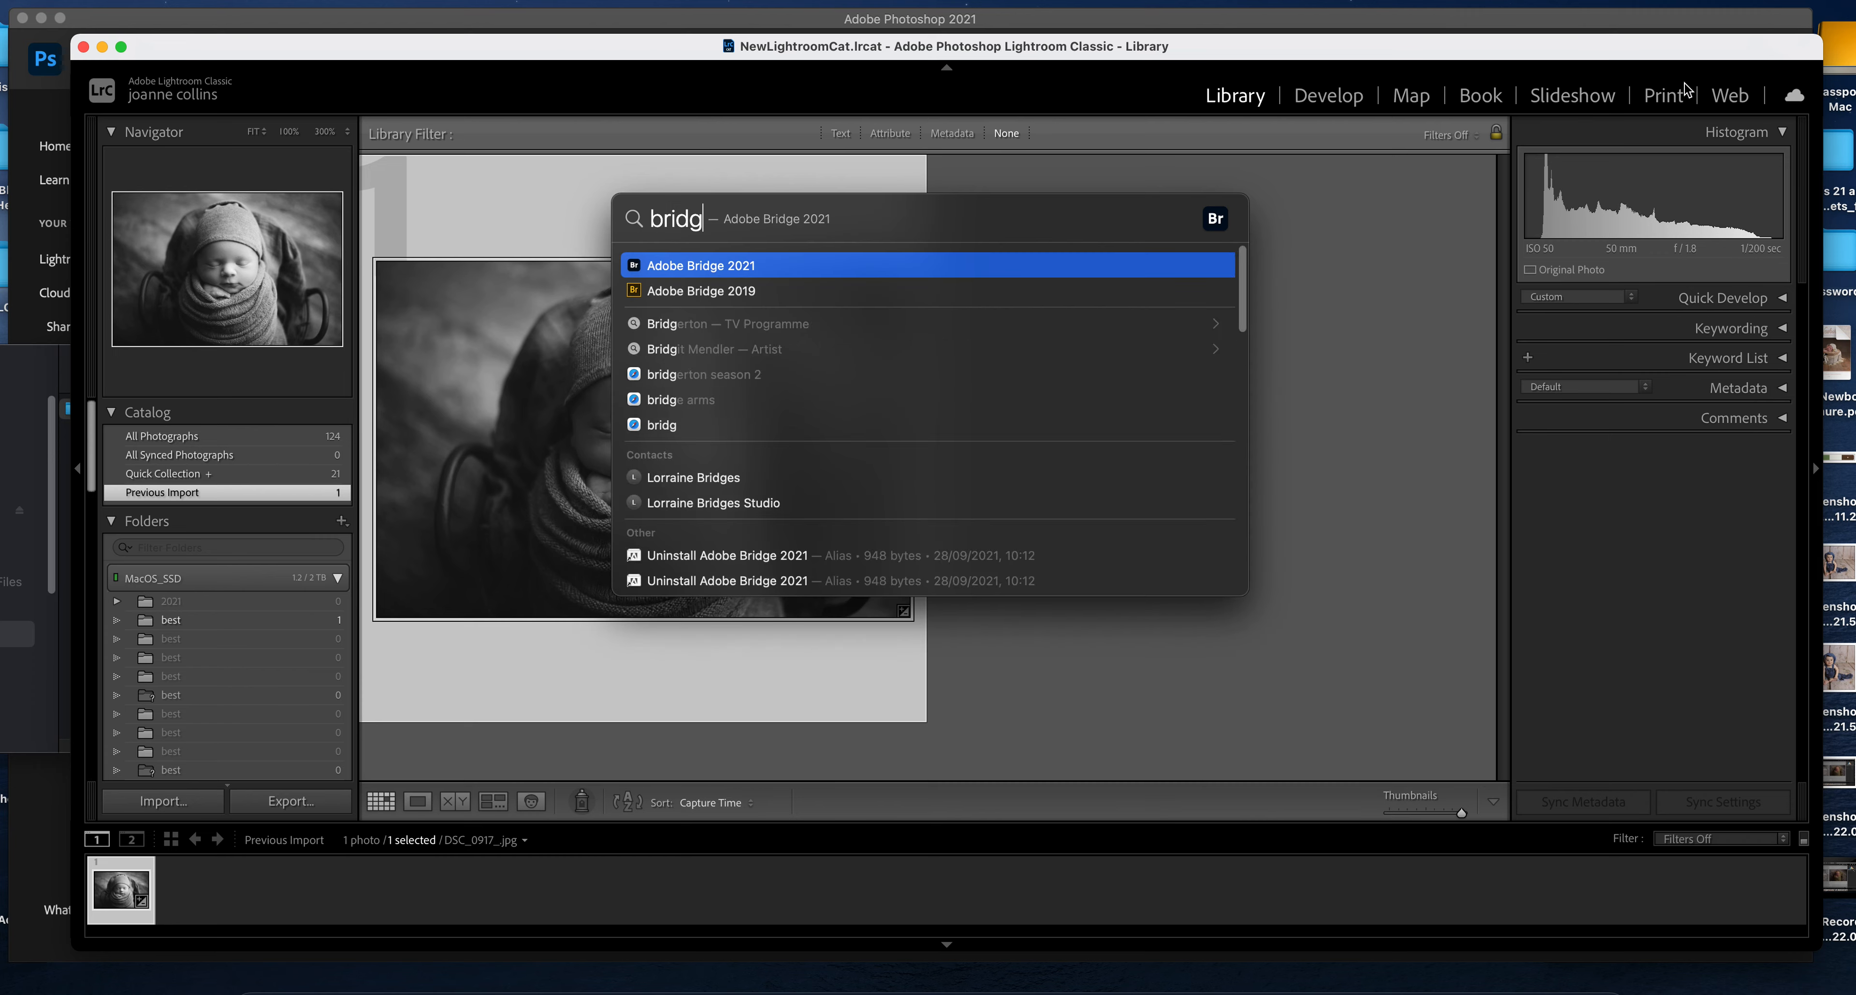
left_click(799, 267)
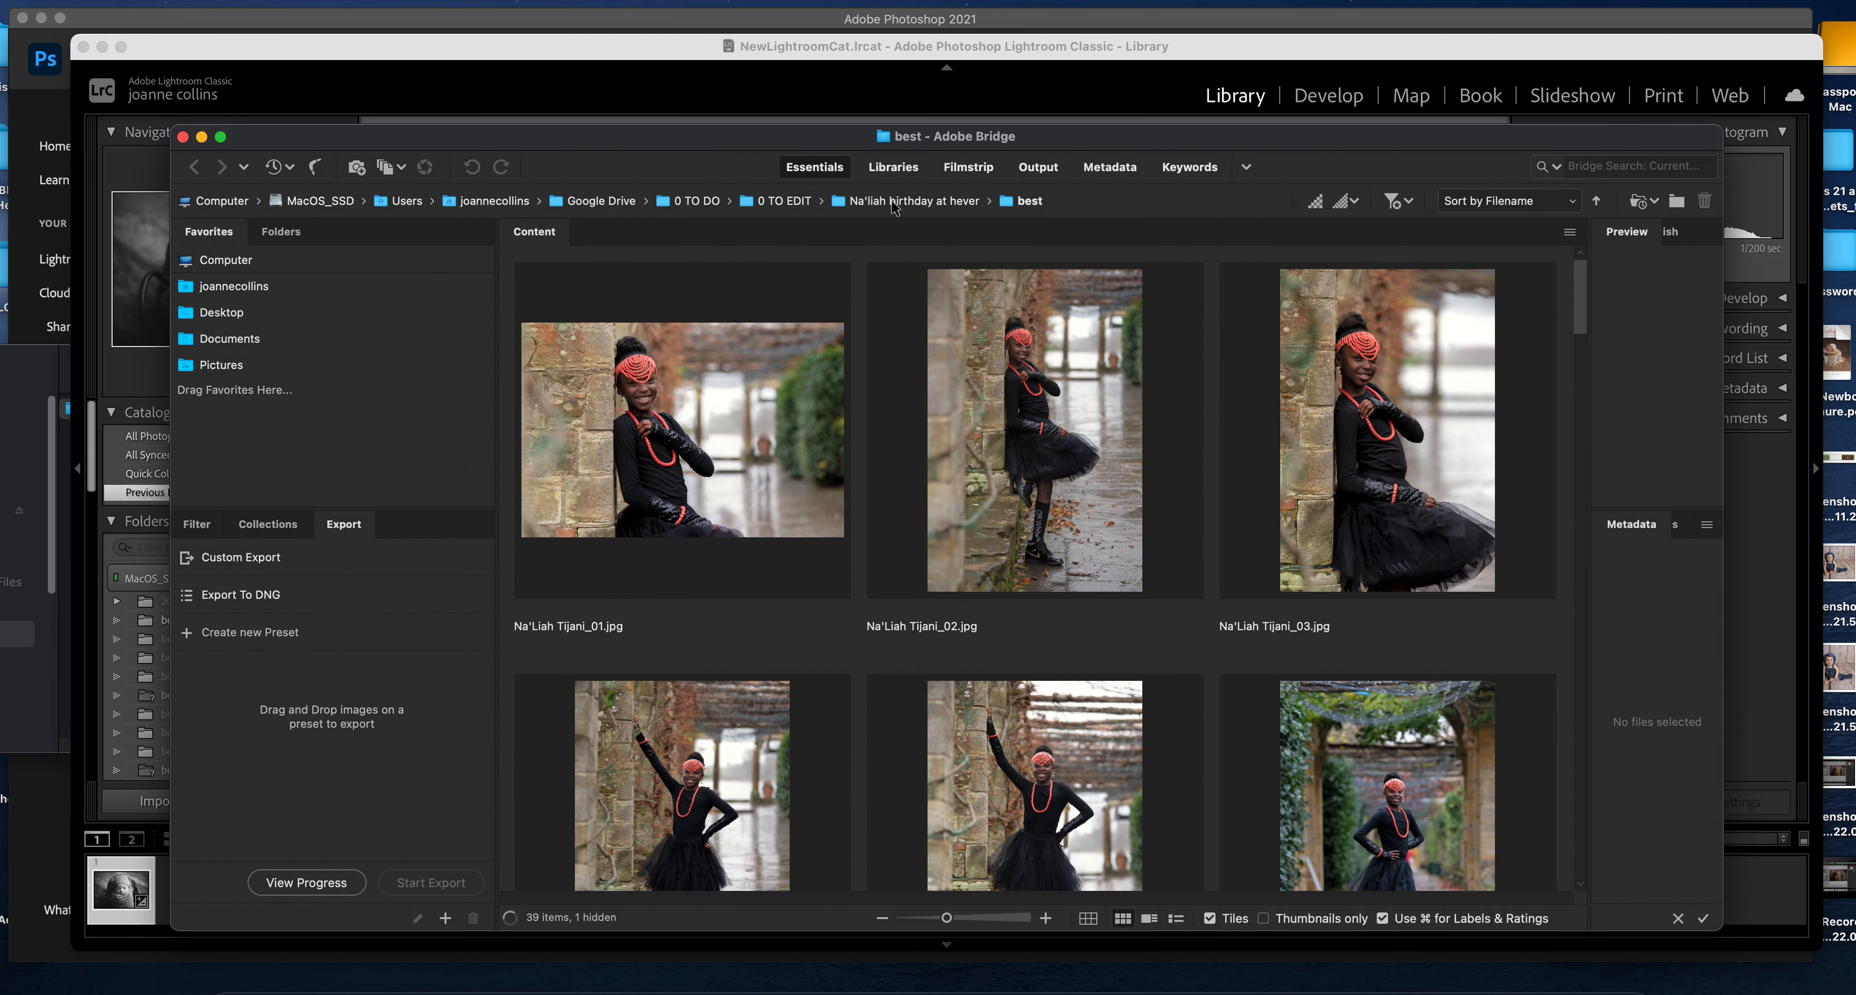
- Open the best folder inside the newborn client's 8 days session folder in 0 TO EDIT
left_click(783, 202)
left_click_drag(1582, 276, 1590, 698)
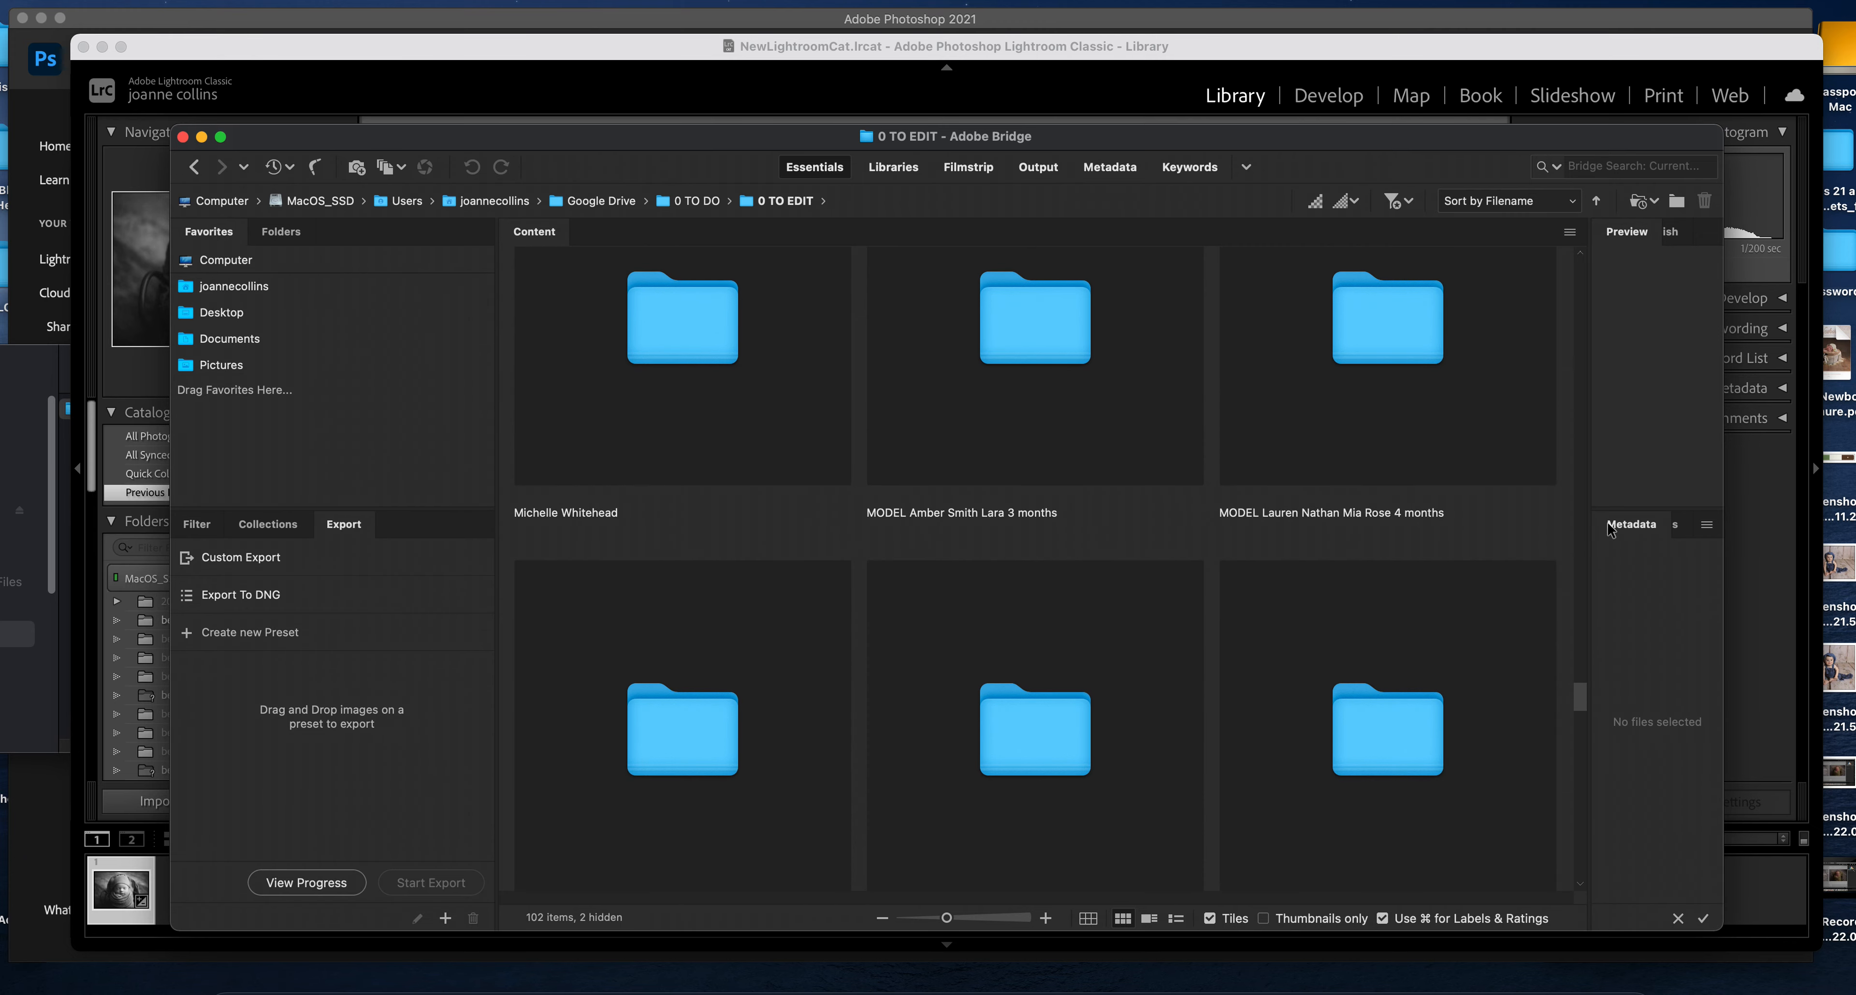
left_click_drag(1578, 695, 1580, 730)
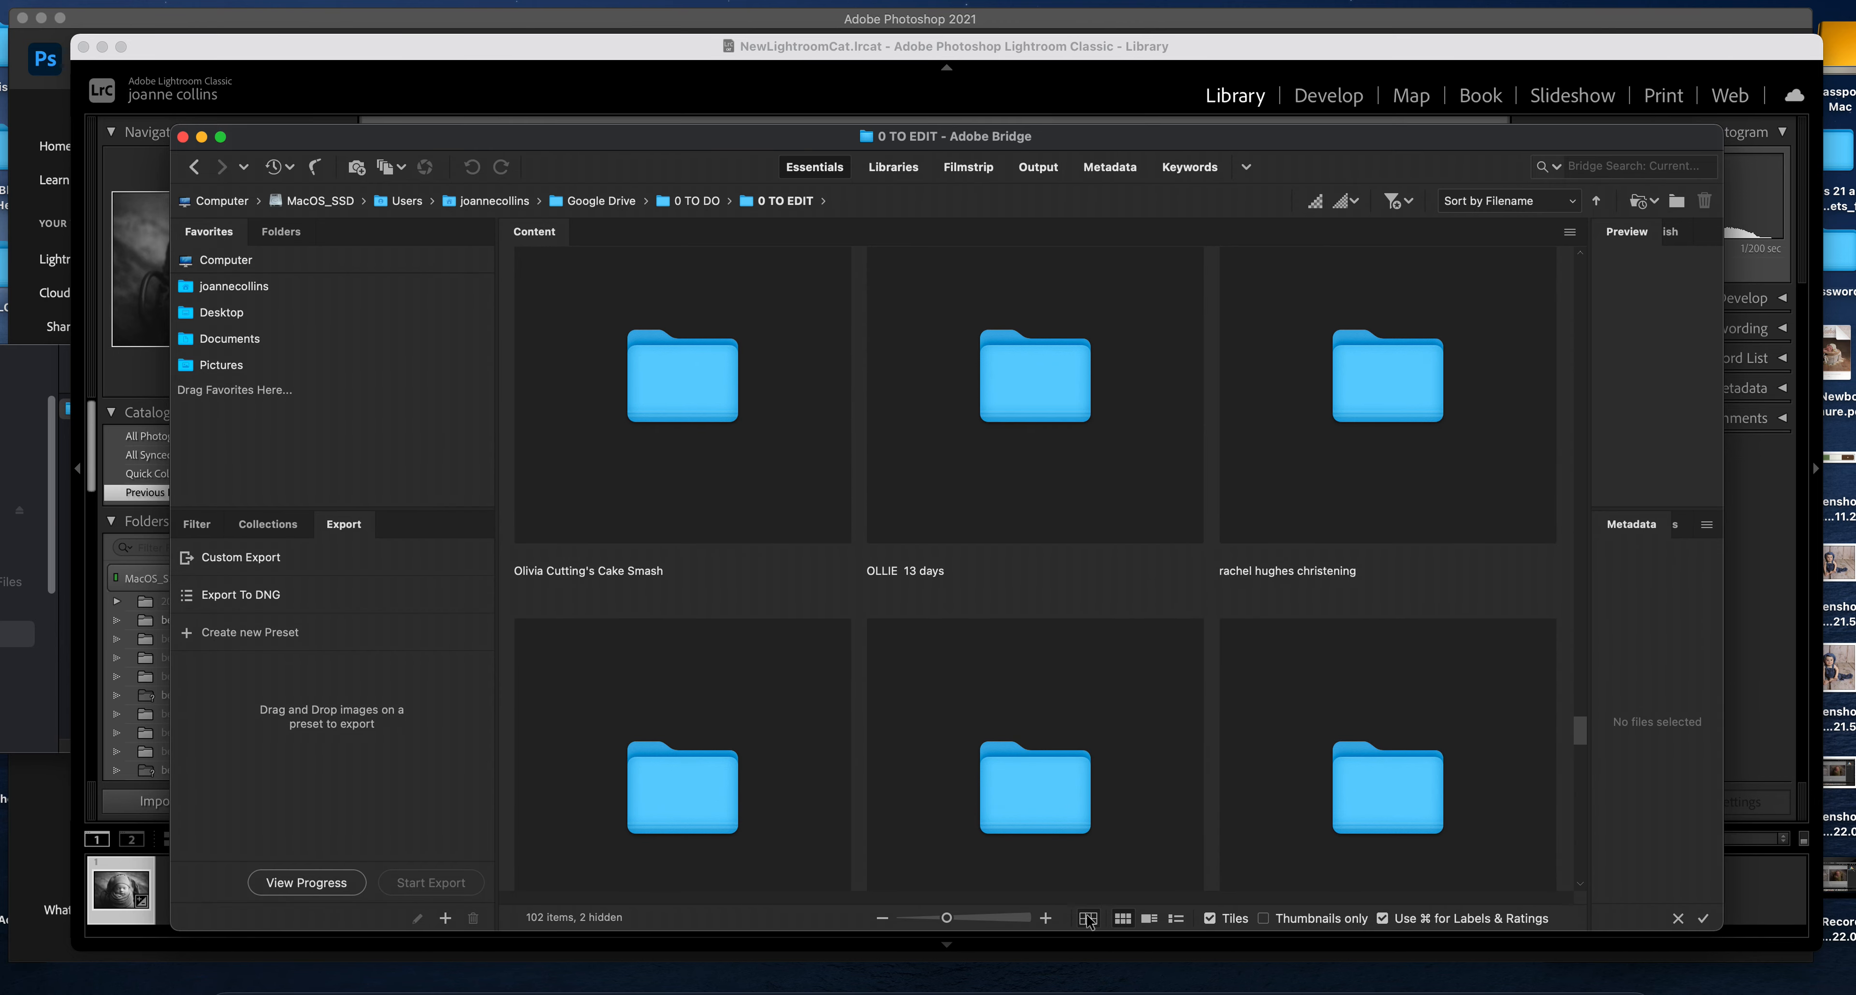
scroll(1547, 705, "down", 5)
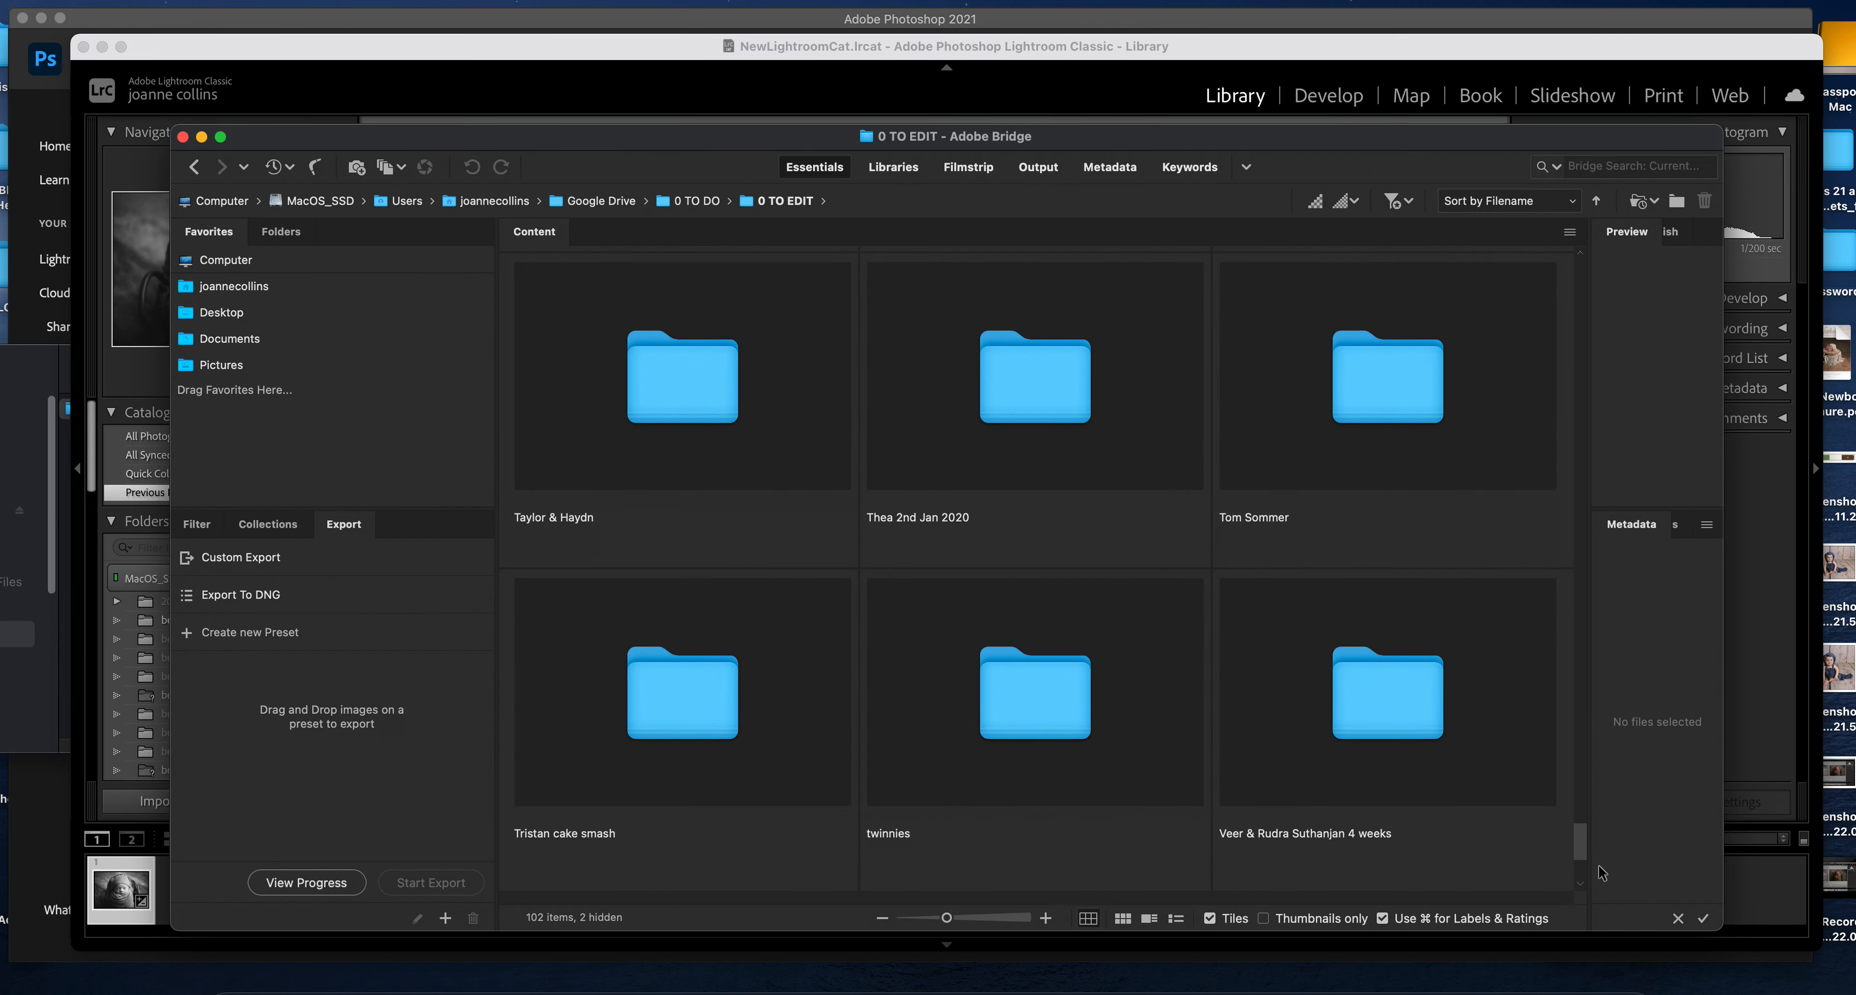
left_click_drag(1584, 852, 1583, 817)
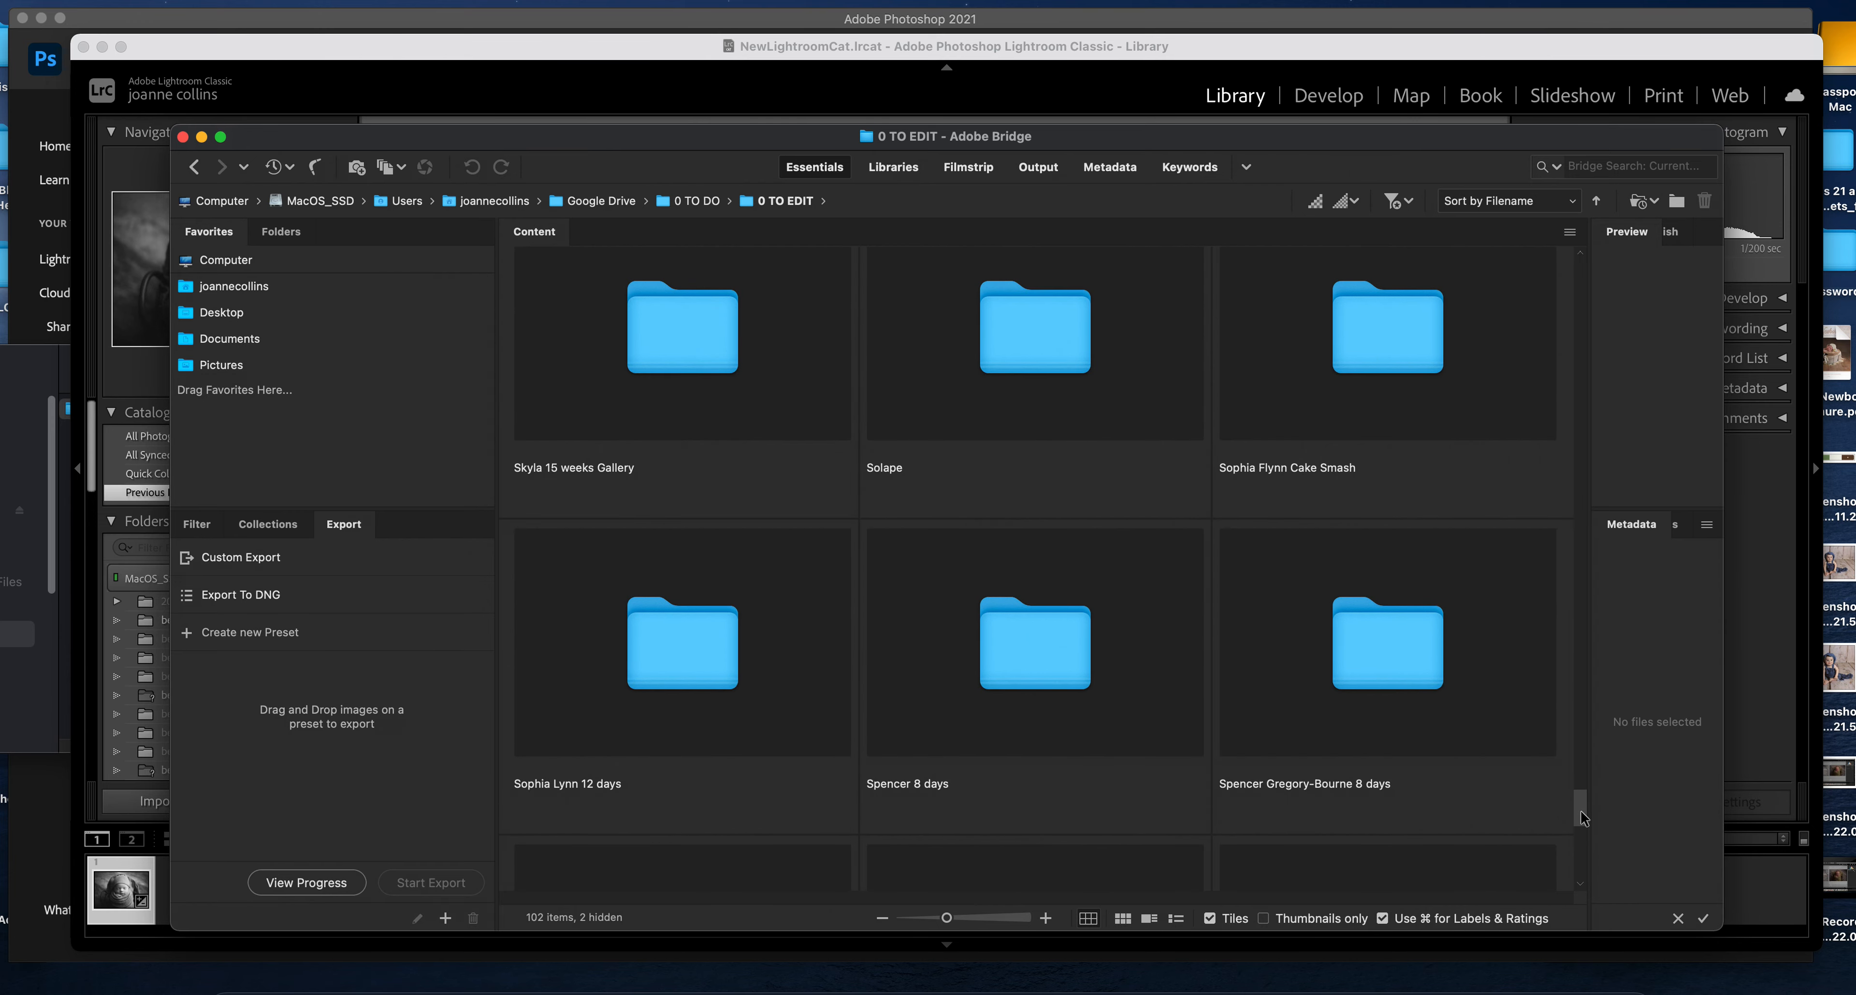
double_click(1041, 671)
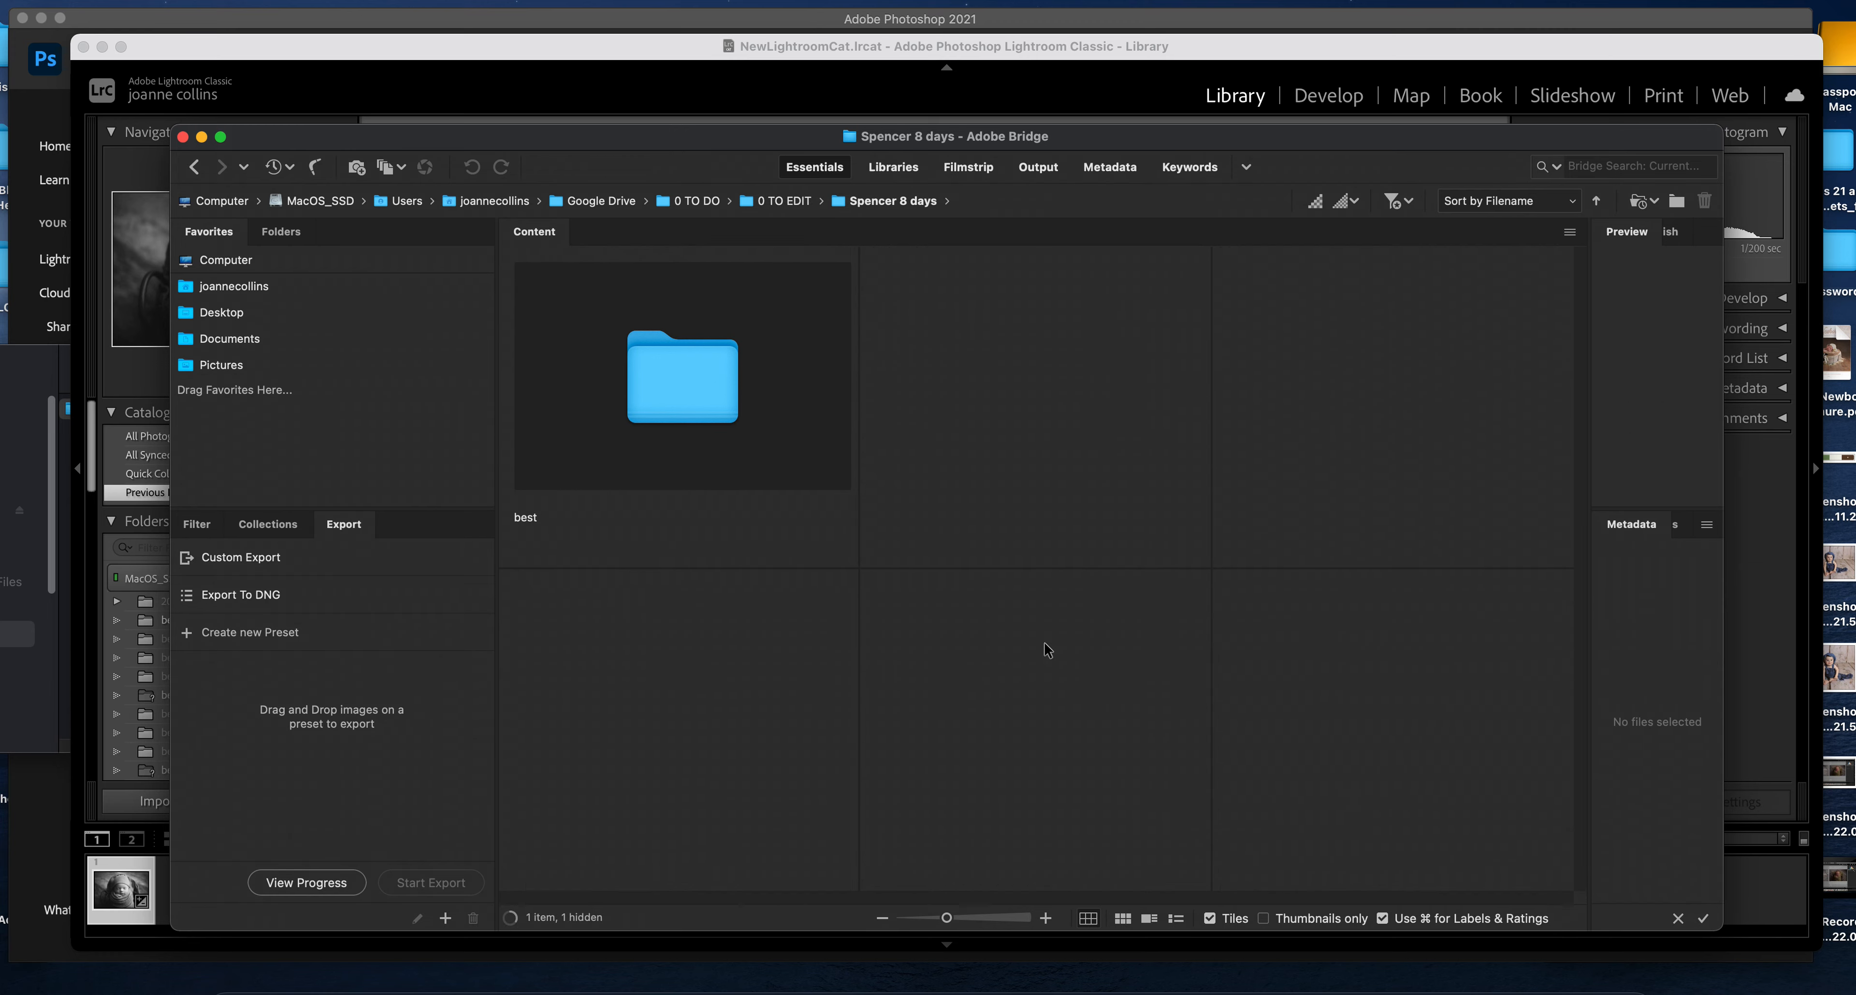
left_click(677, 386)
double_click(678, 383)
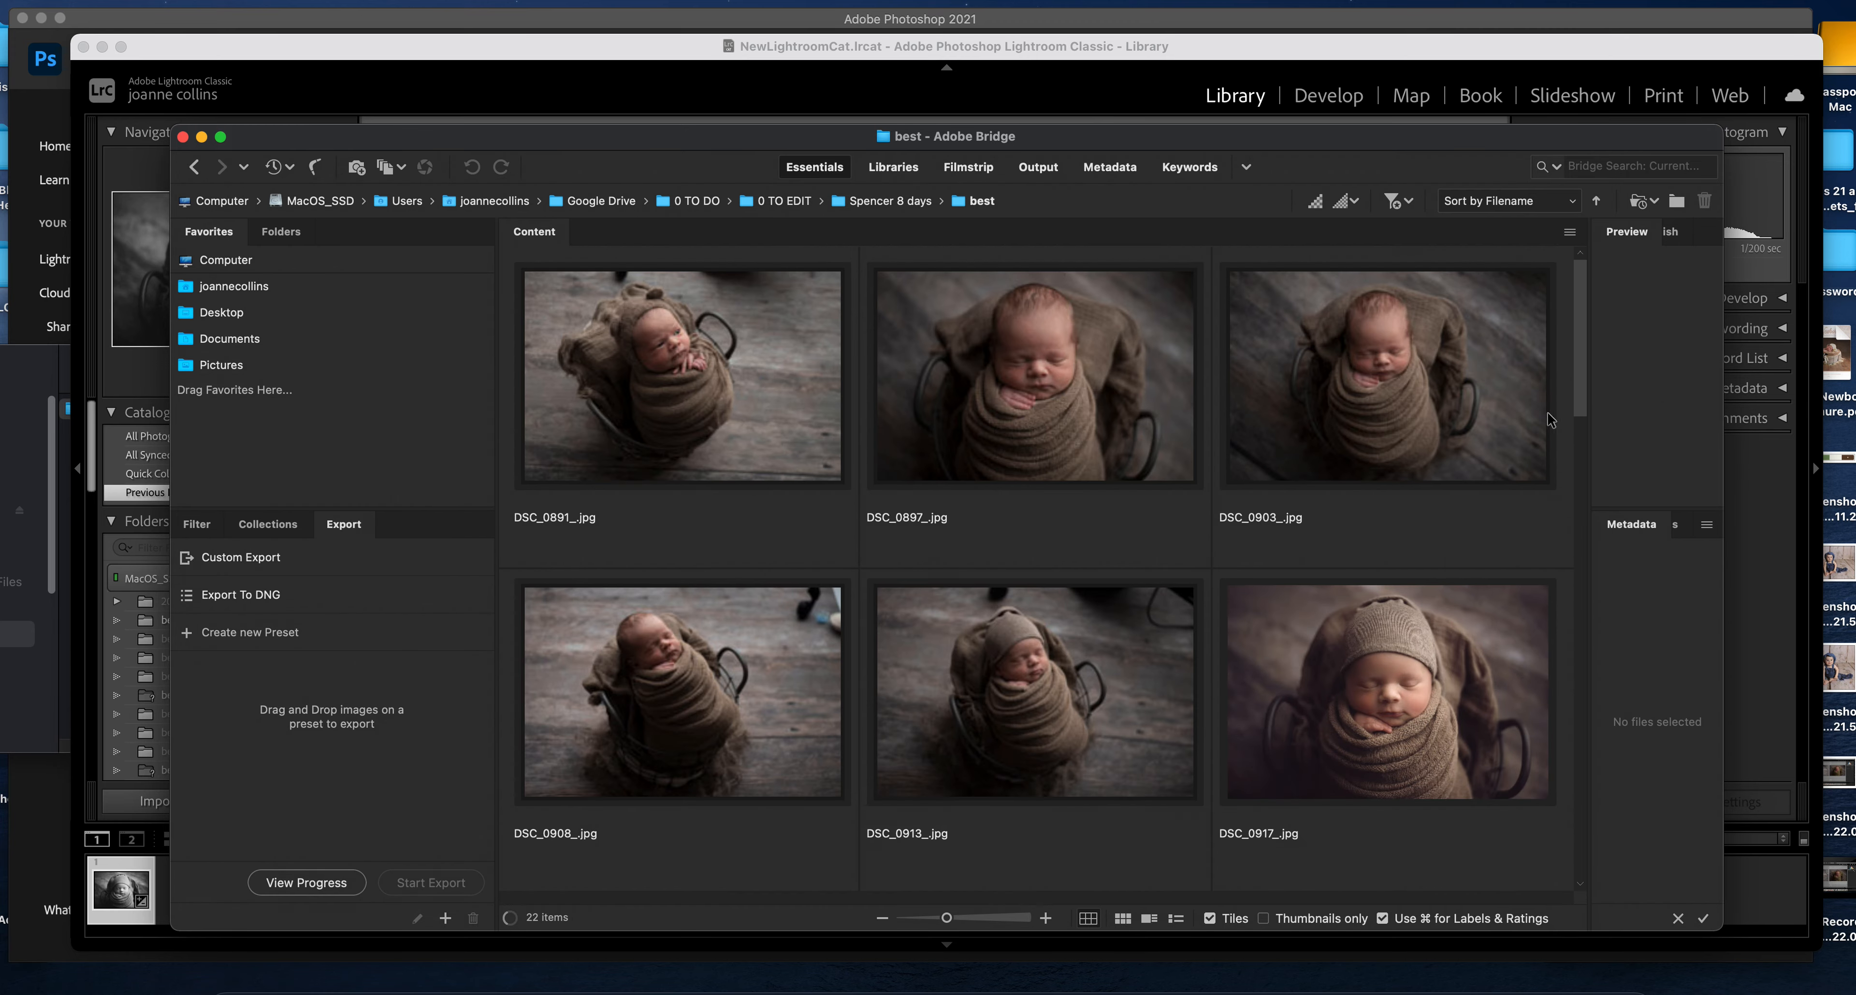
- Set up a batch rename of DSC_0917_.jpg and DSC_0917_bw.jpg, using the client's first name followed by XXXX_ as the filename text
left_click_drag(1577, 473, 1577, 491)
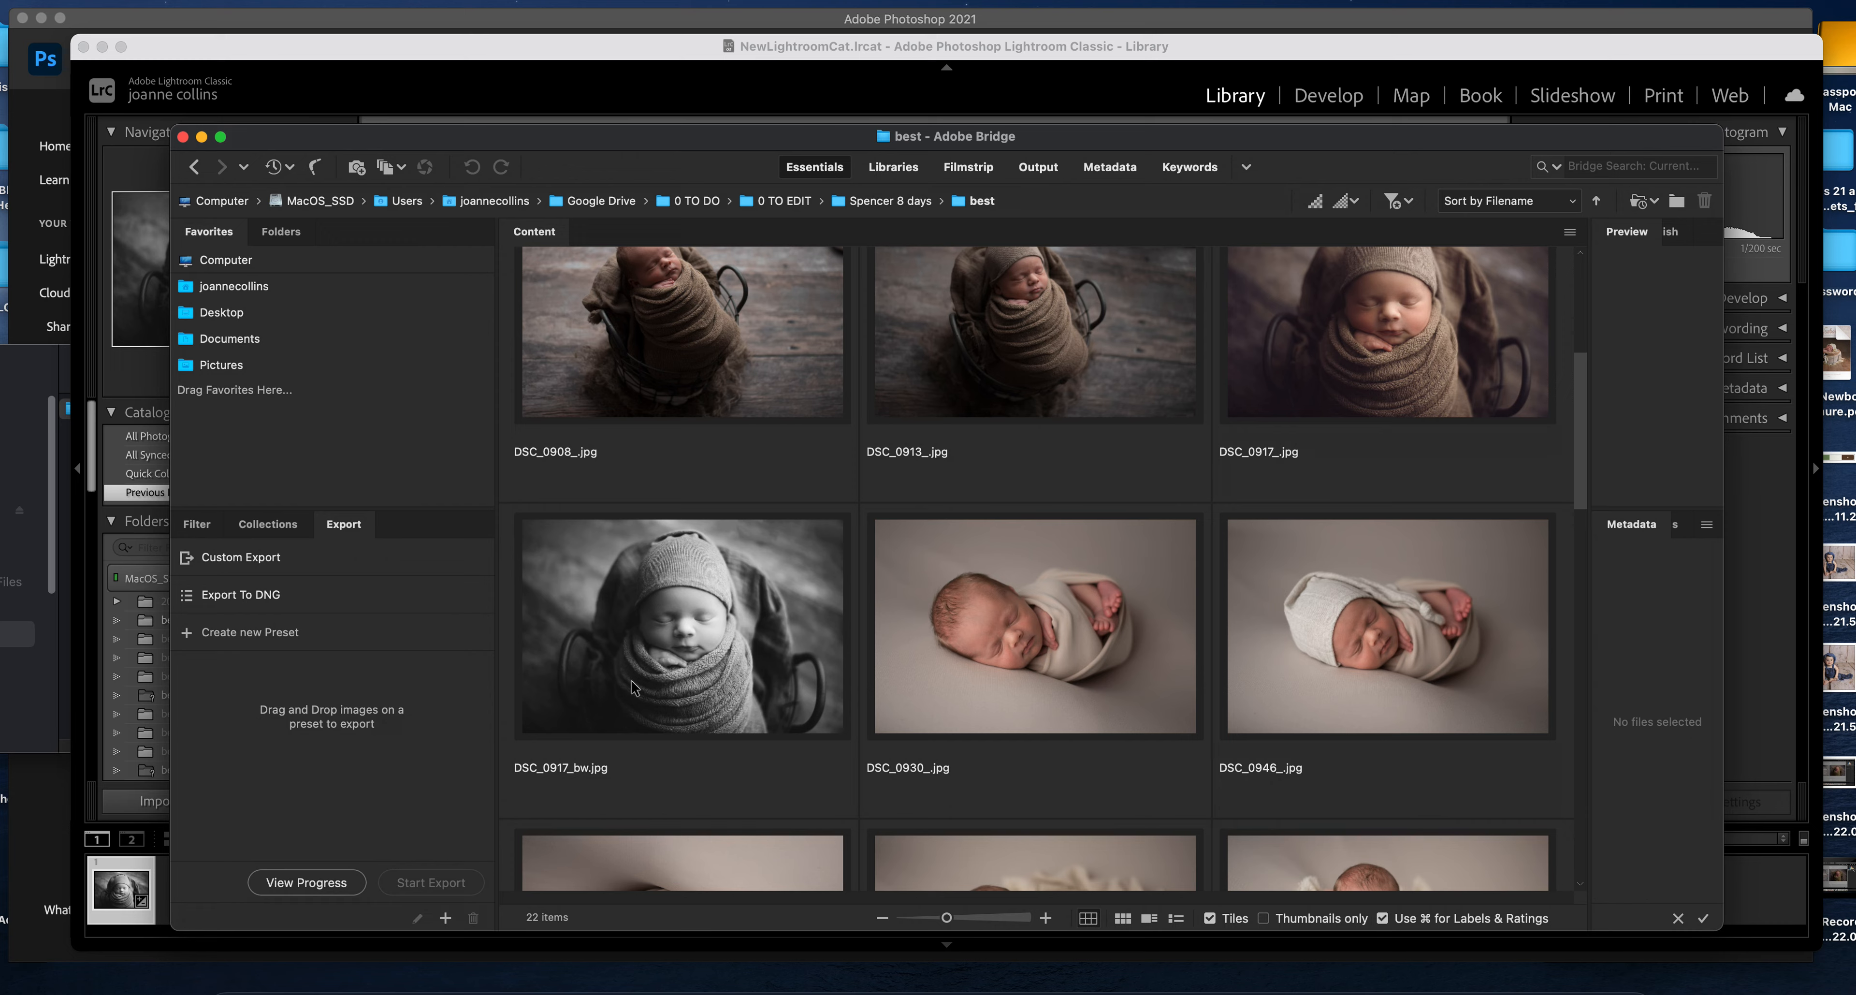
left_click(1379, 325)
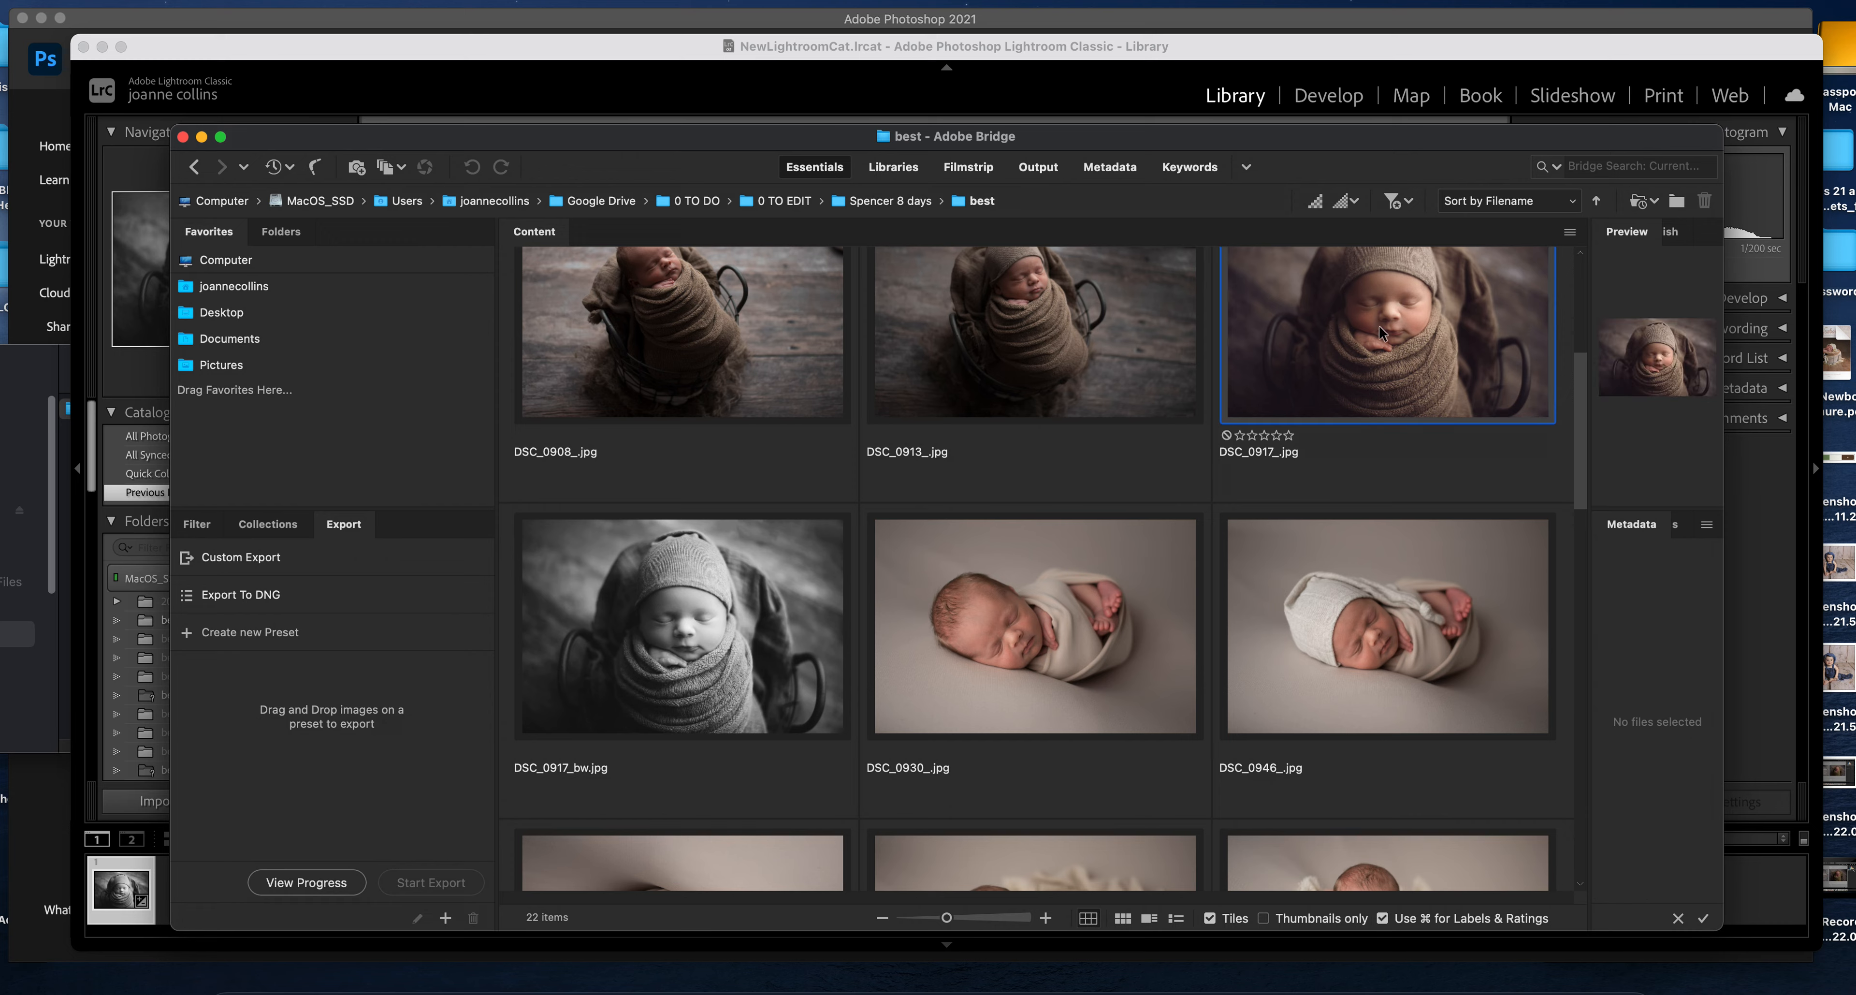
left_click(693, 669, "super")
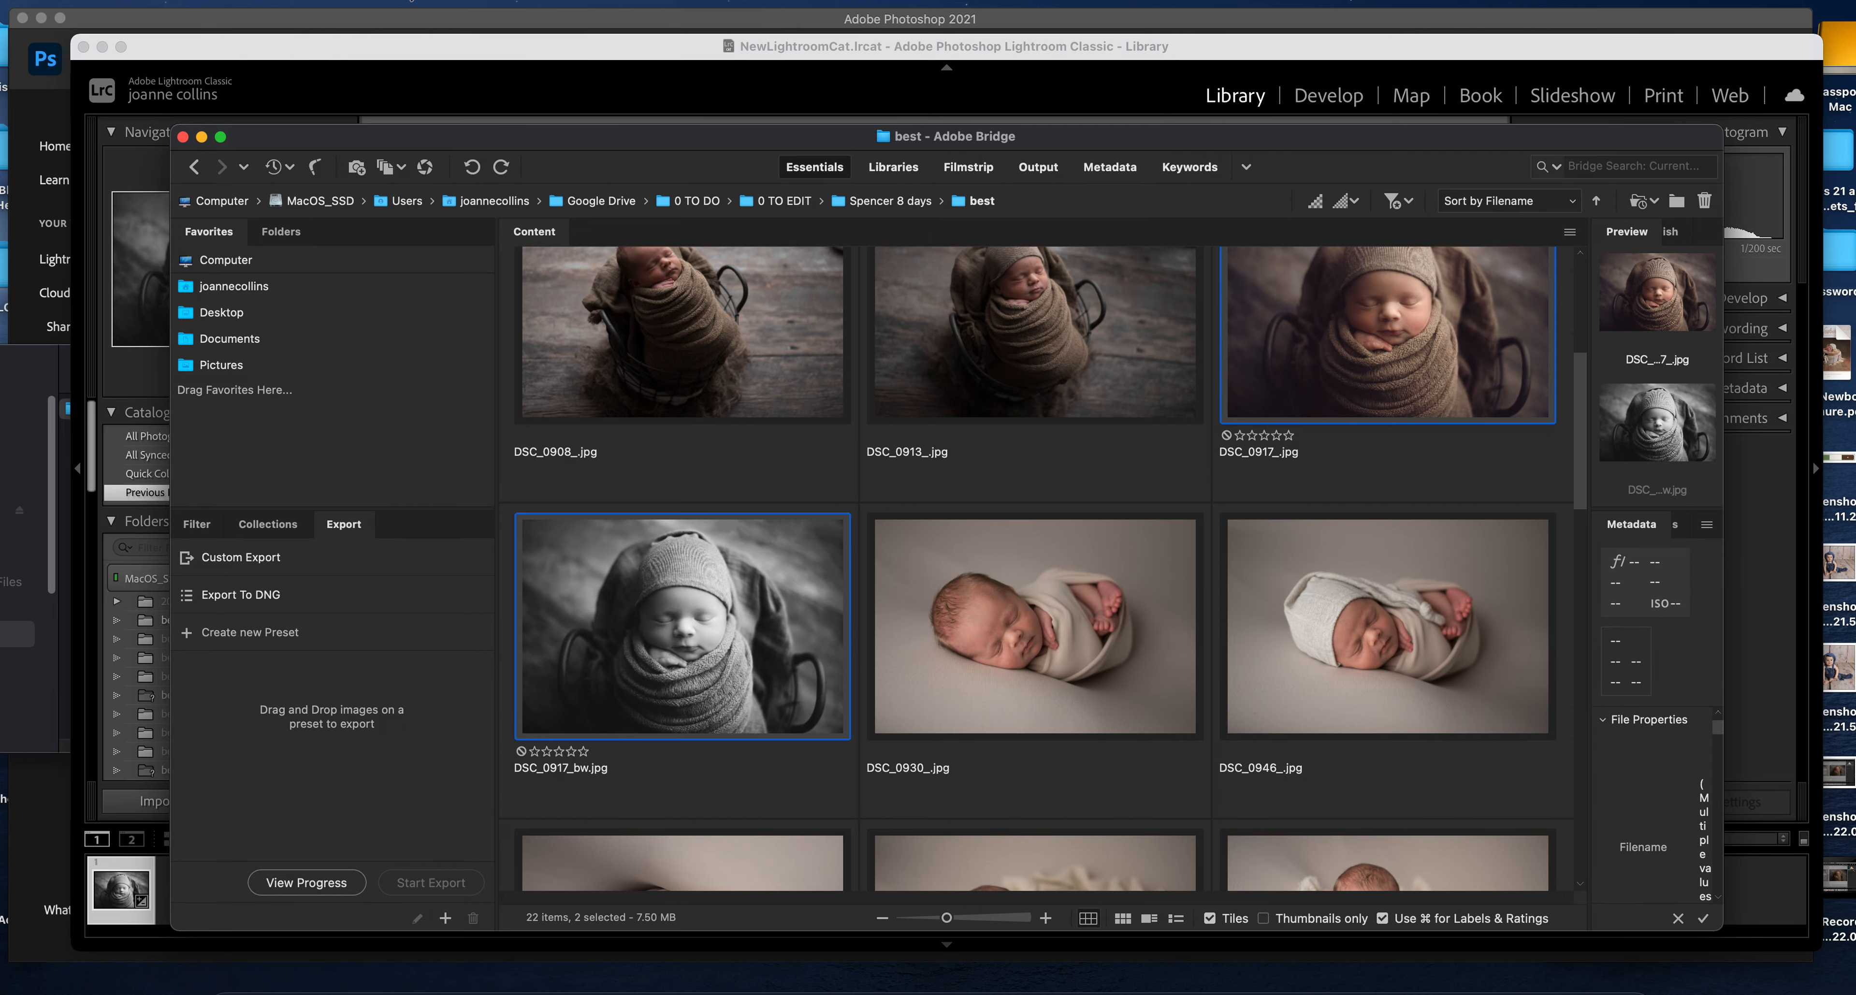
left_click(403, 3)
left_click(410, 20)
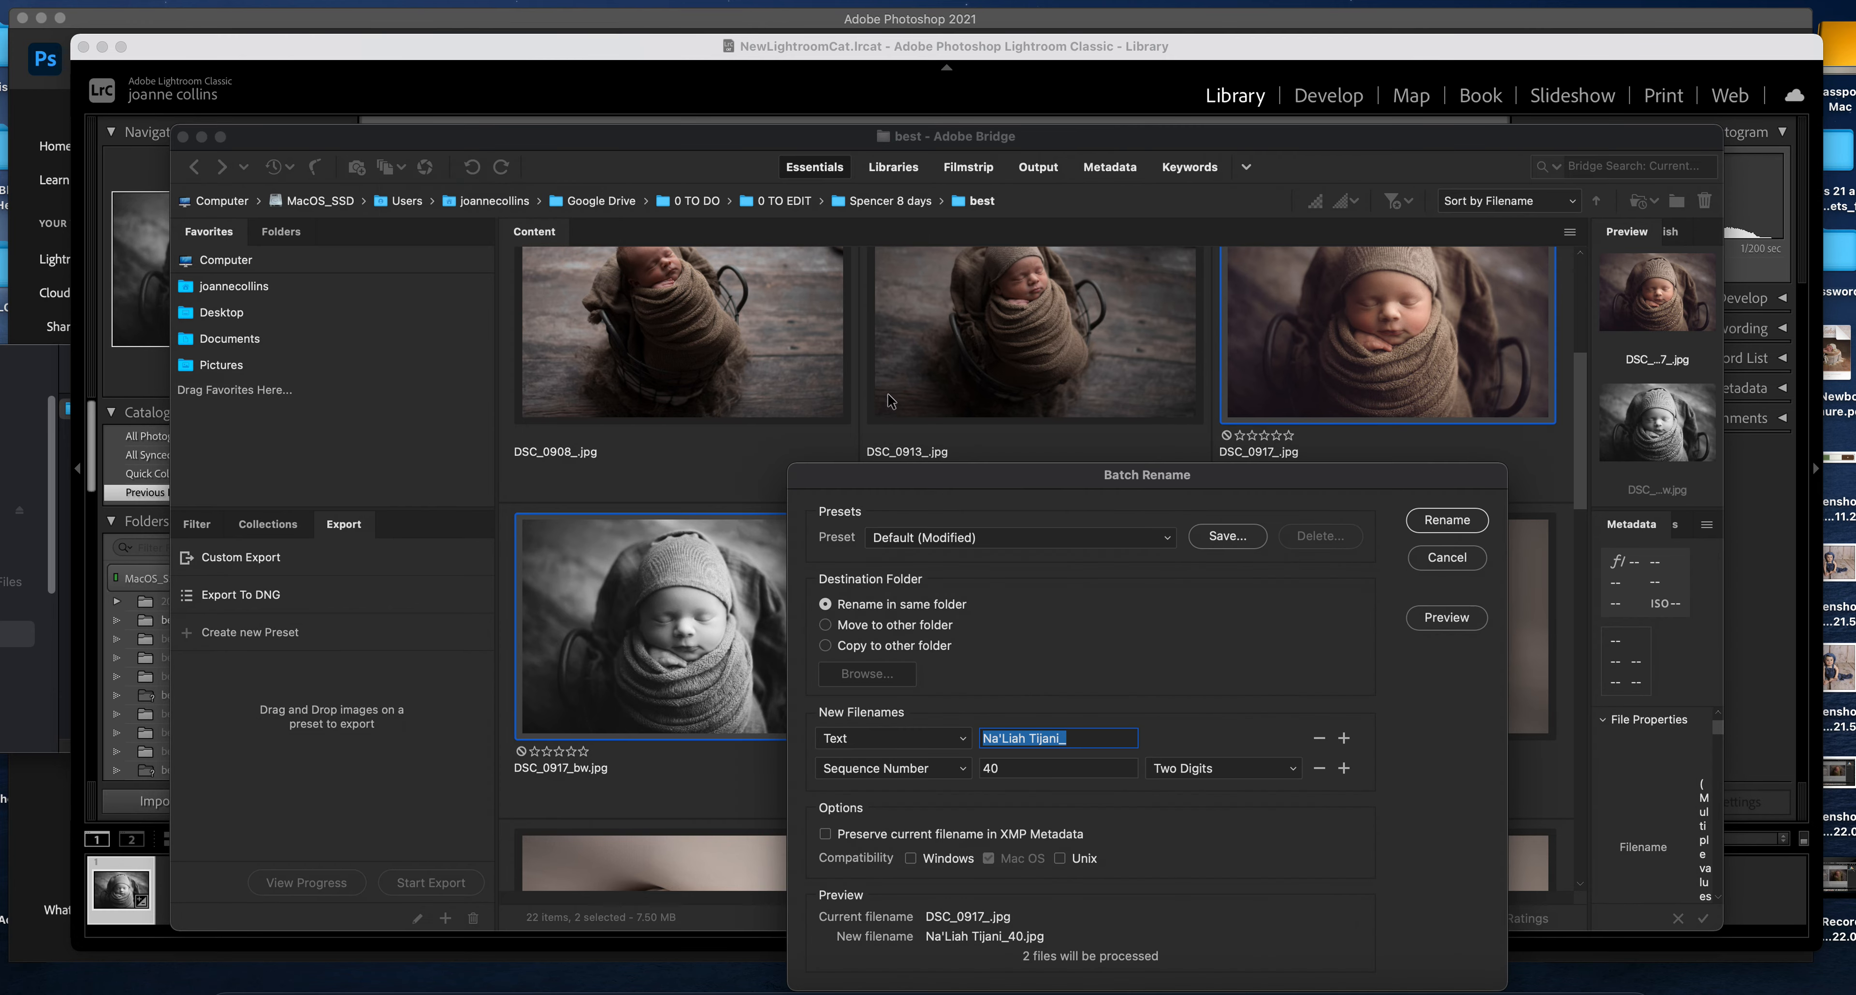
type("Spe")
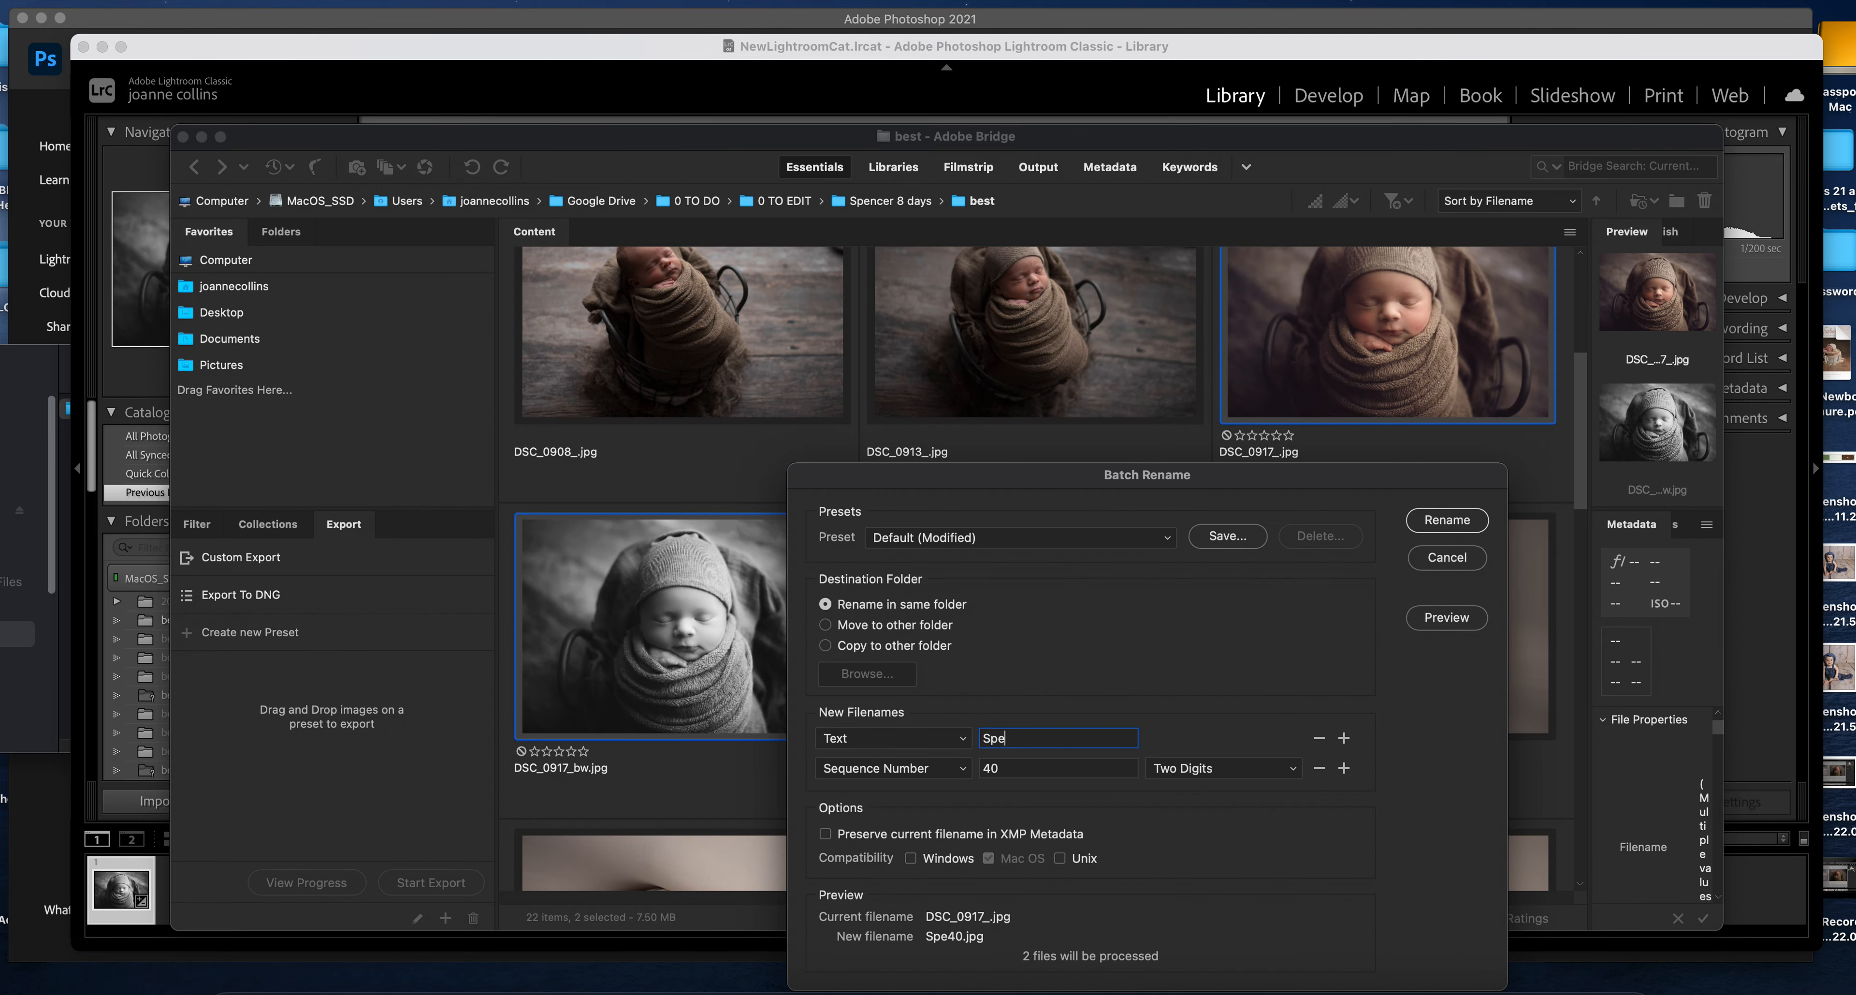
type("nver")
key("BackSpace")
key("BackSpace")
key("BackSpace")
type("ver XXXX_")
- Start the two-digit sequence at 1, correct the spelling of the client's first name, and rename both files in the same folder
double_click(1042, 766)
type("1")
left_click(1015, 737)
key("BackSpace")
type("c")
left_click(1467, 515)
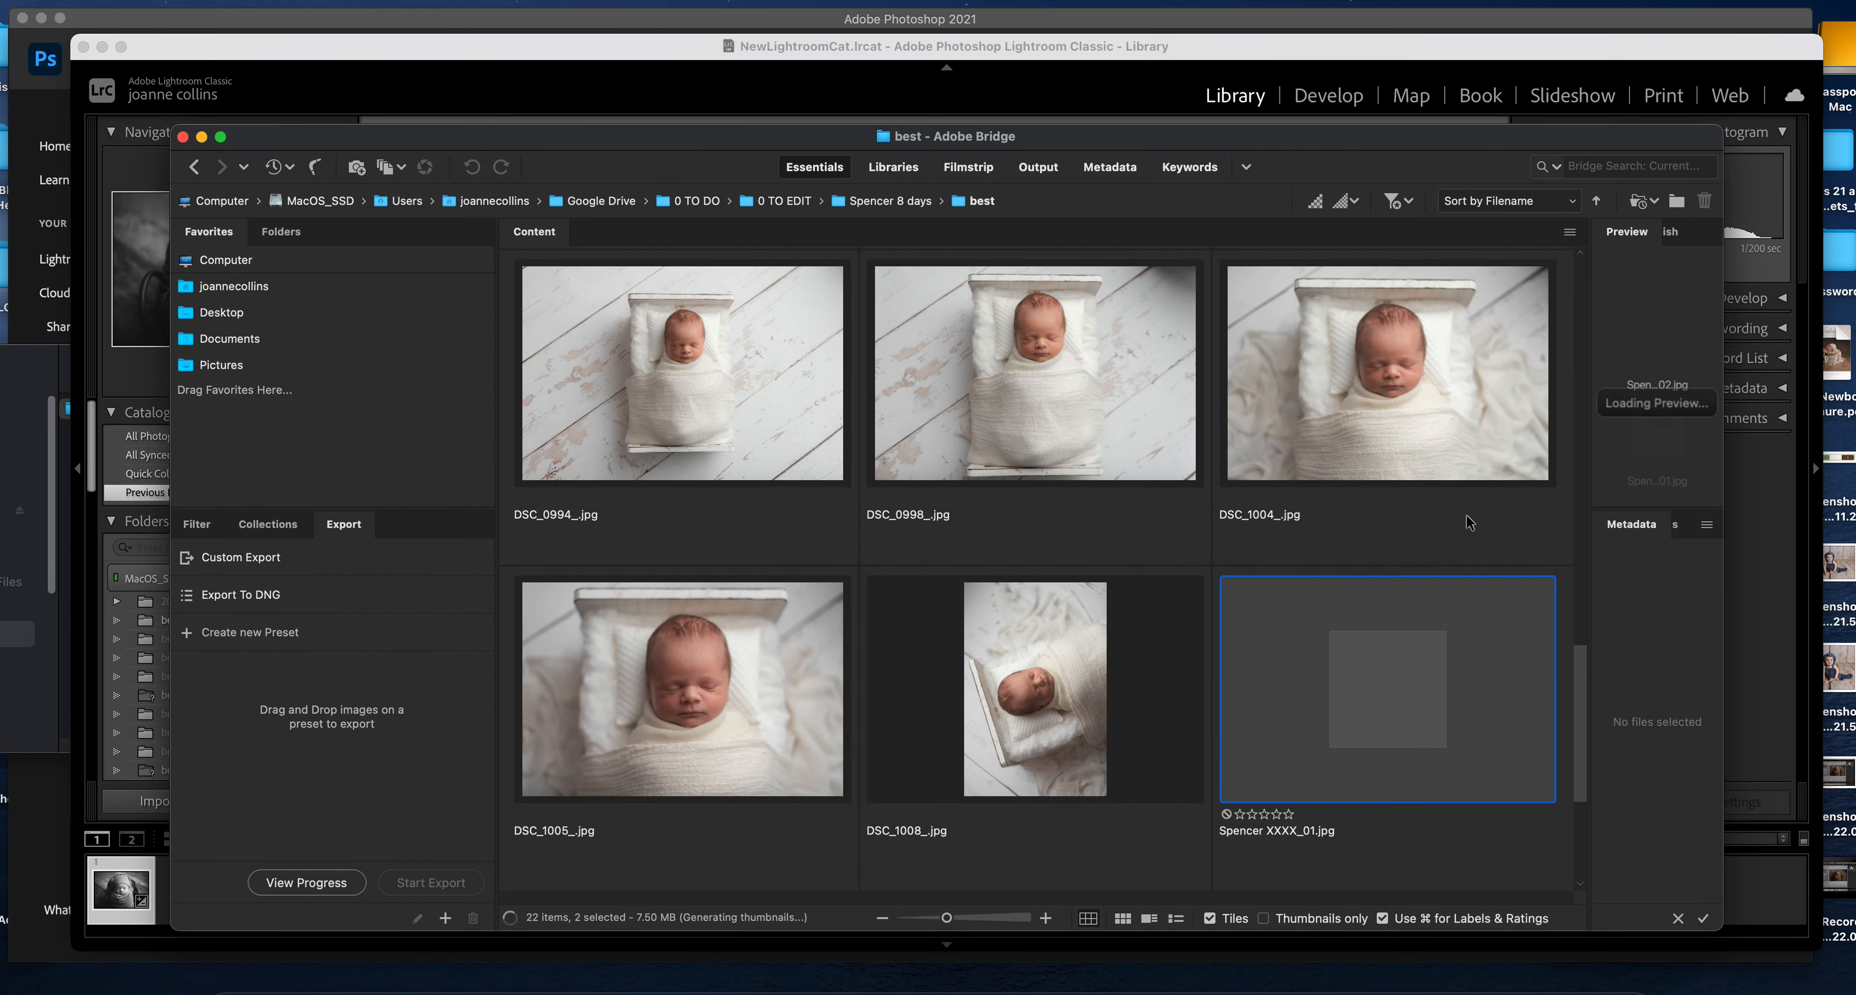
- Batch rename the color and black-and-white portraits again, adding 8 days after XXXX in the filename text and restarting the sequence at 1
left_click_drag(1585, 694, 1581, 764)
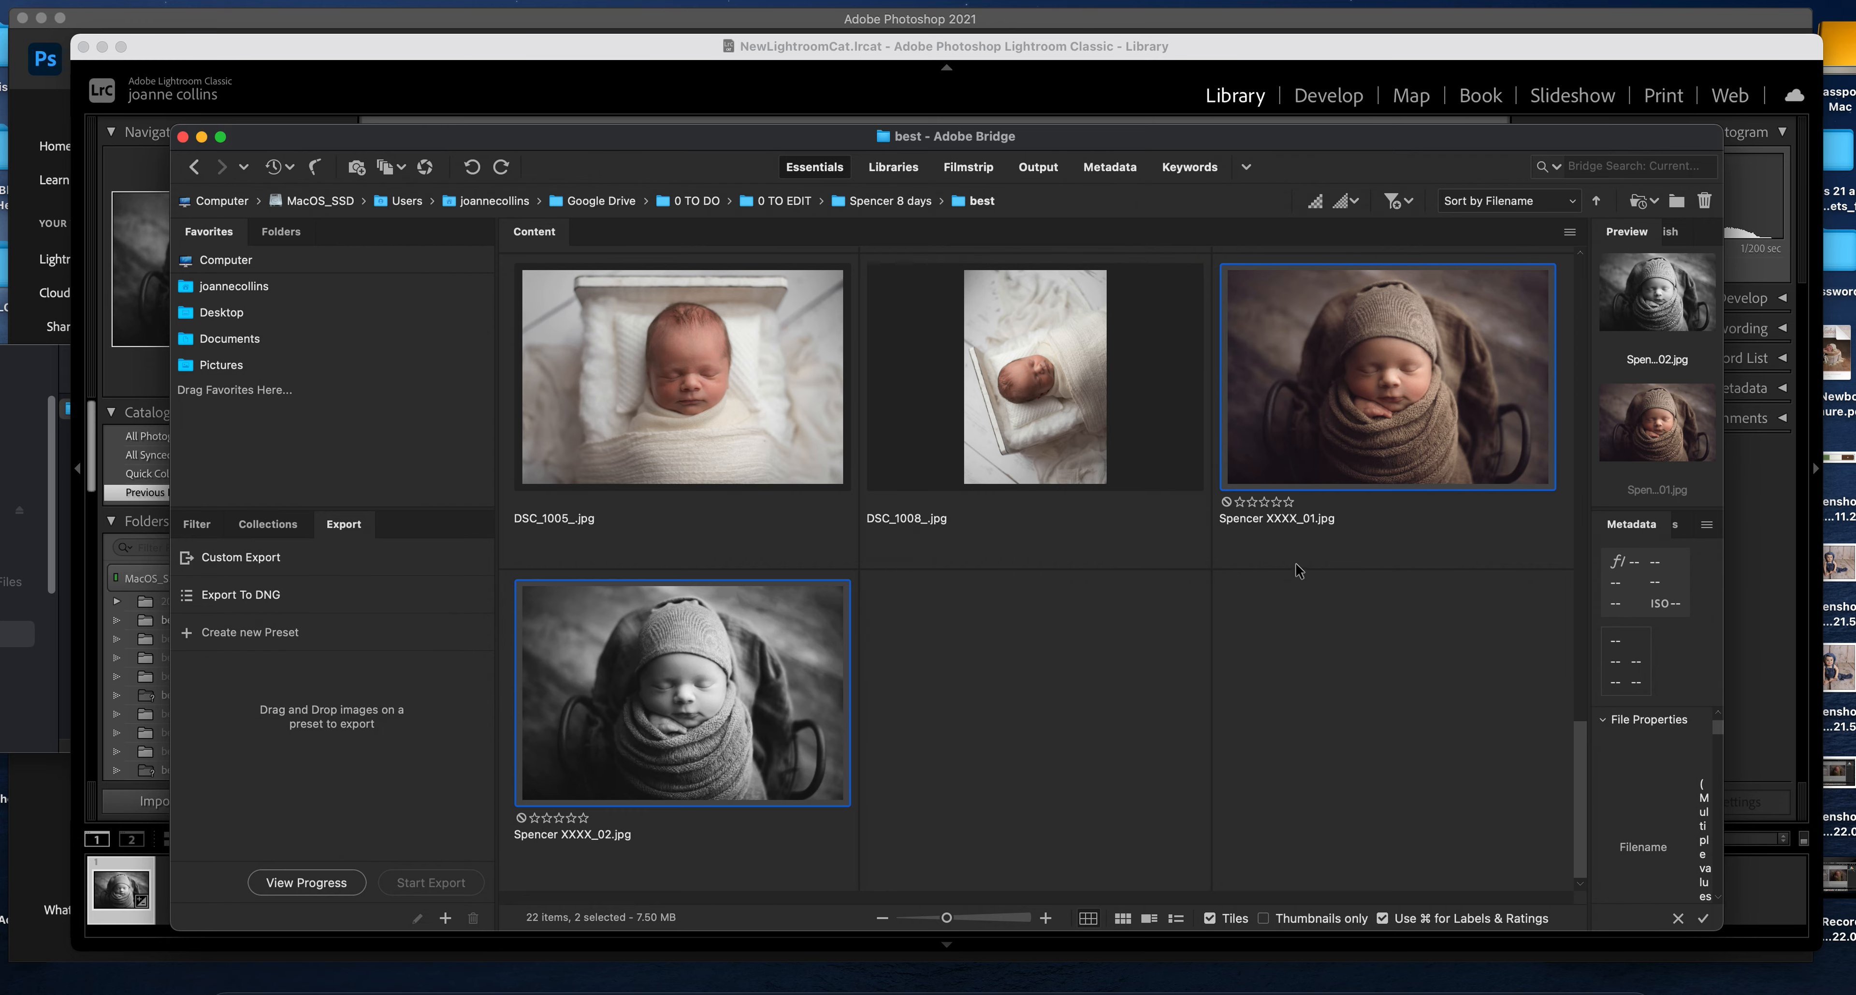
left_click(1292, 525)
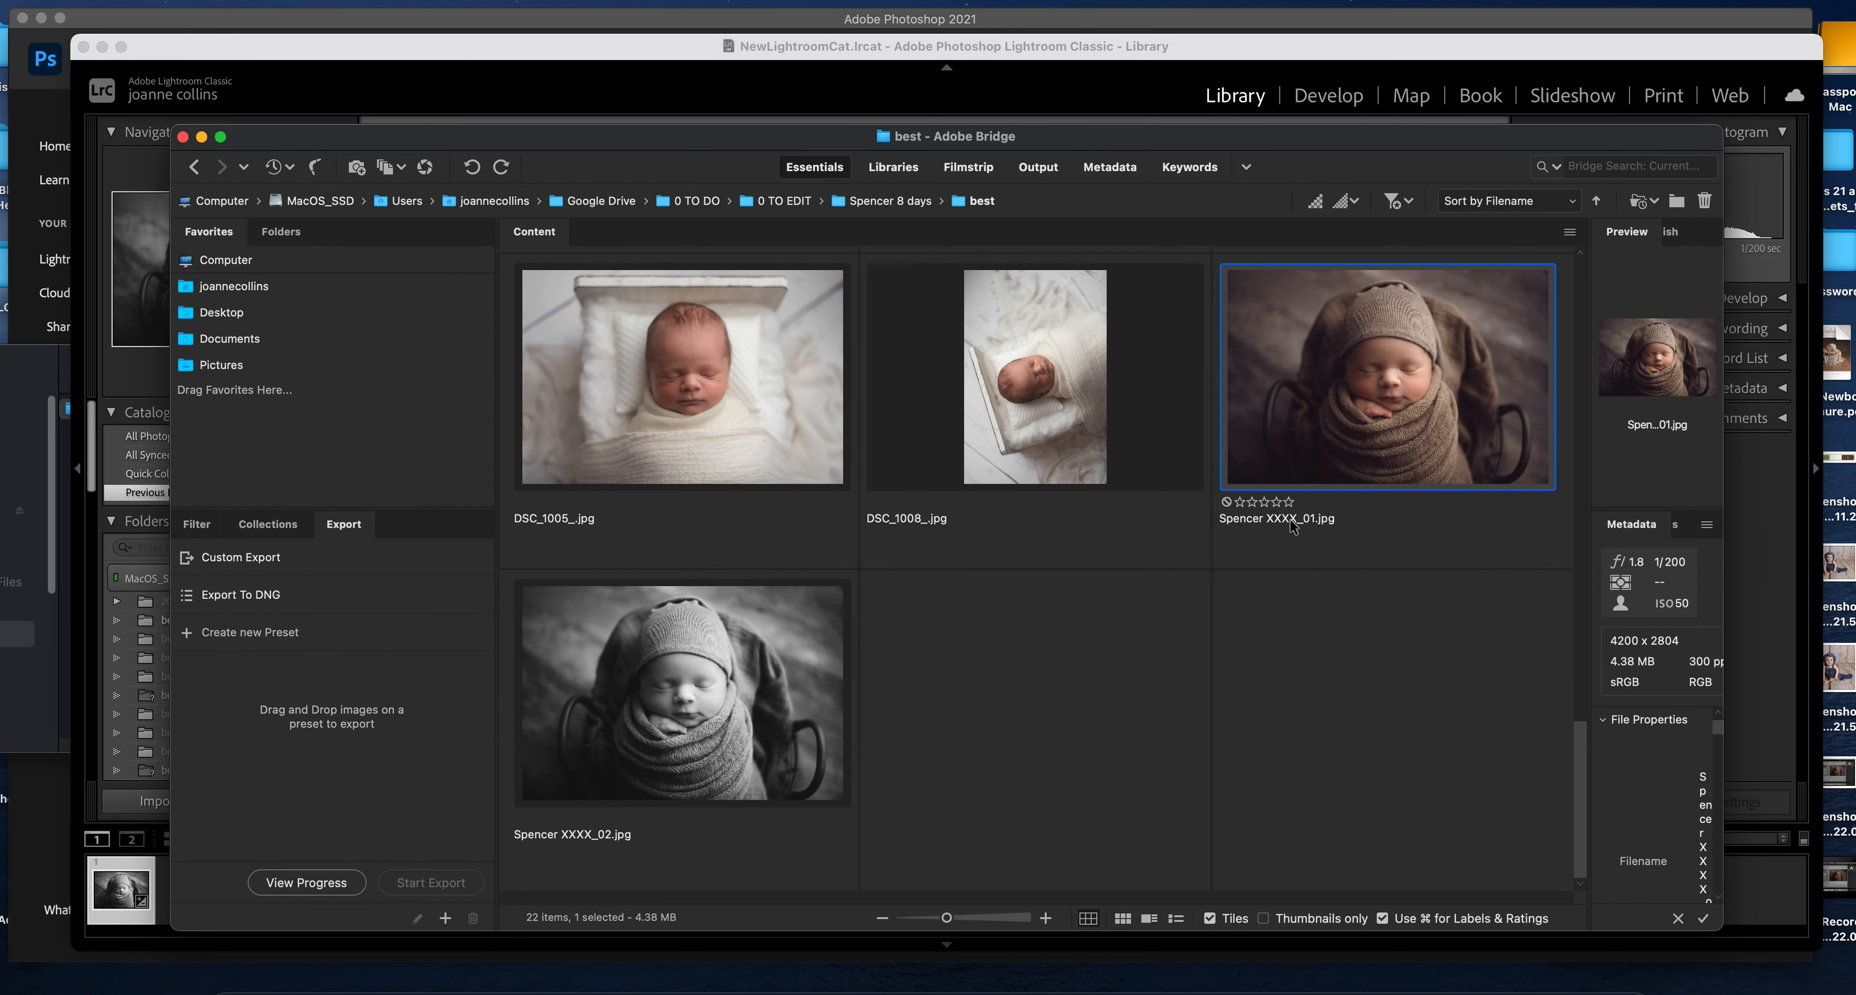
left_click(749, 616, "super")
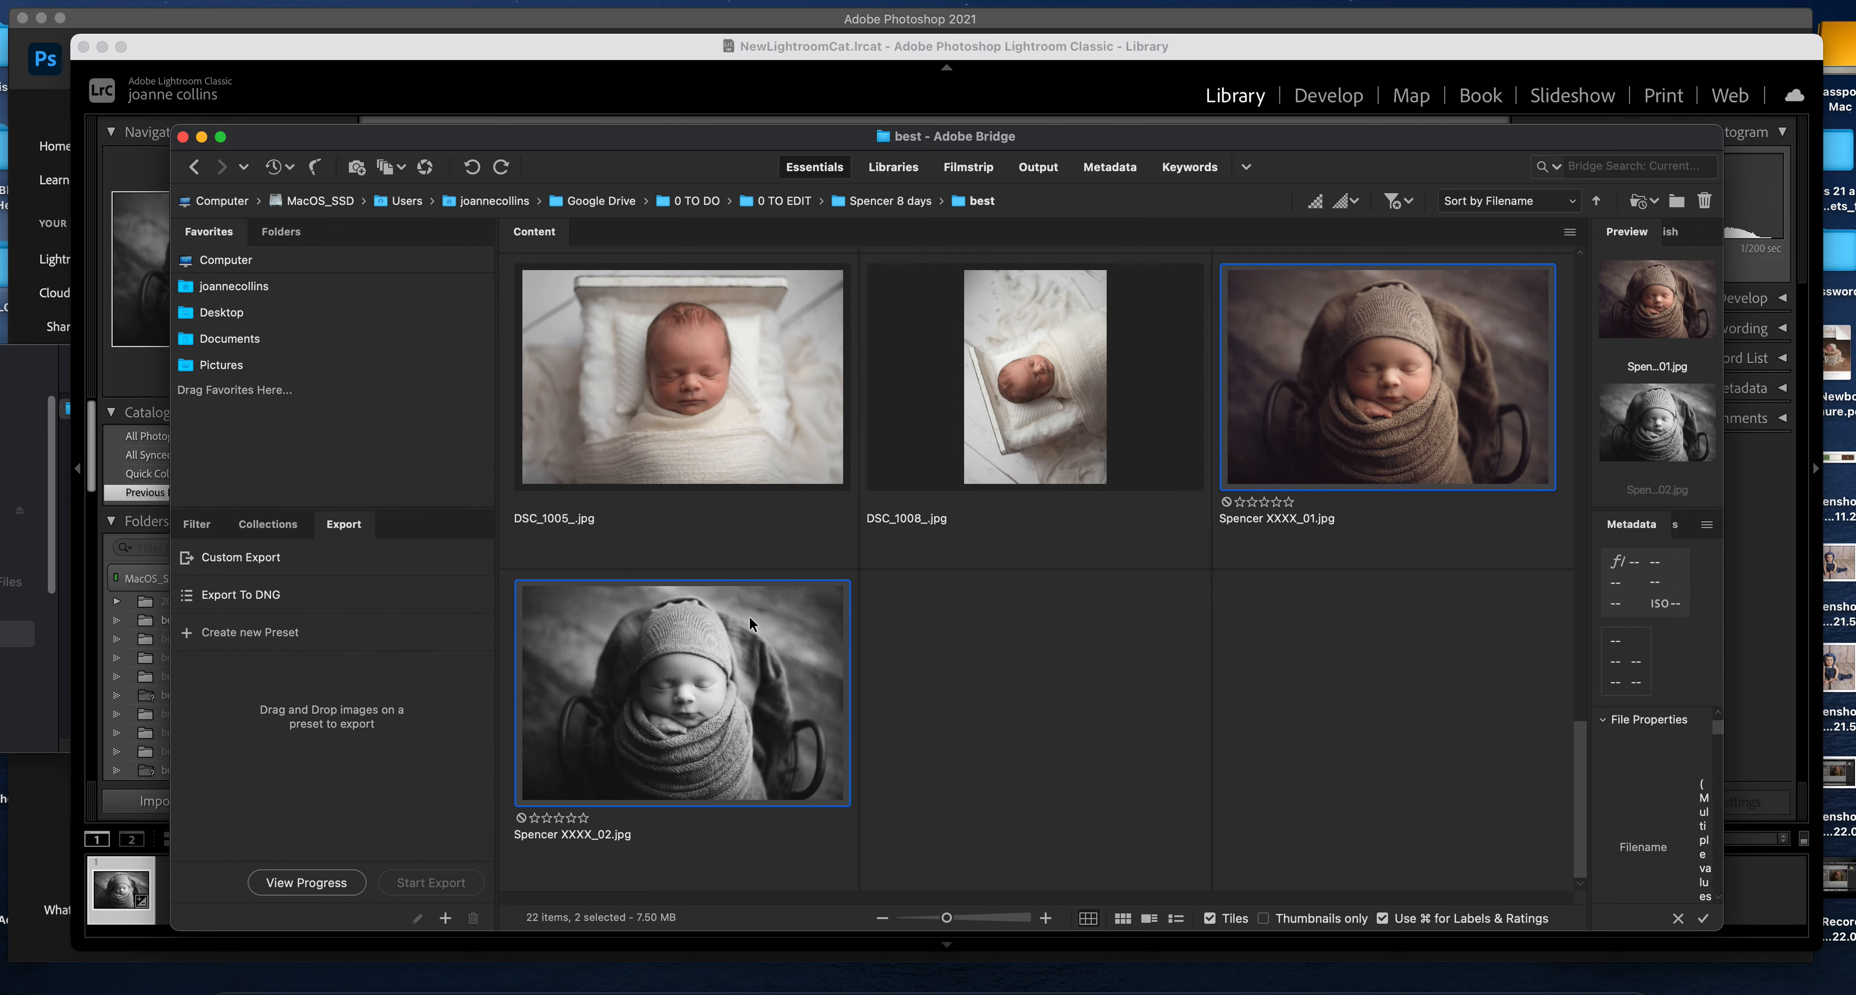
left_click(418, 2)
left_click(426, 15)
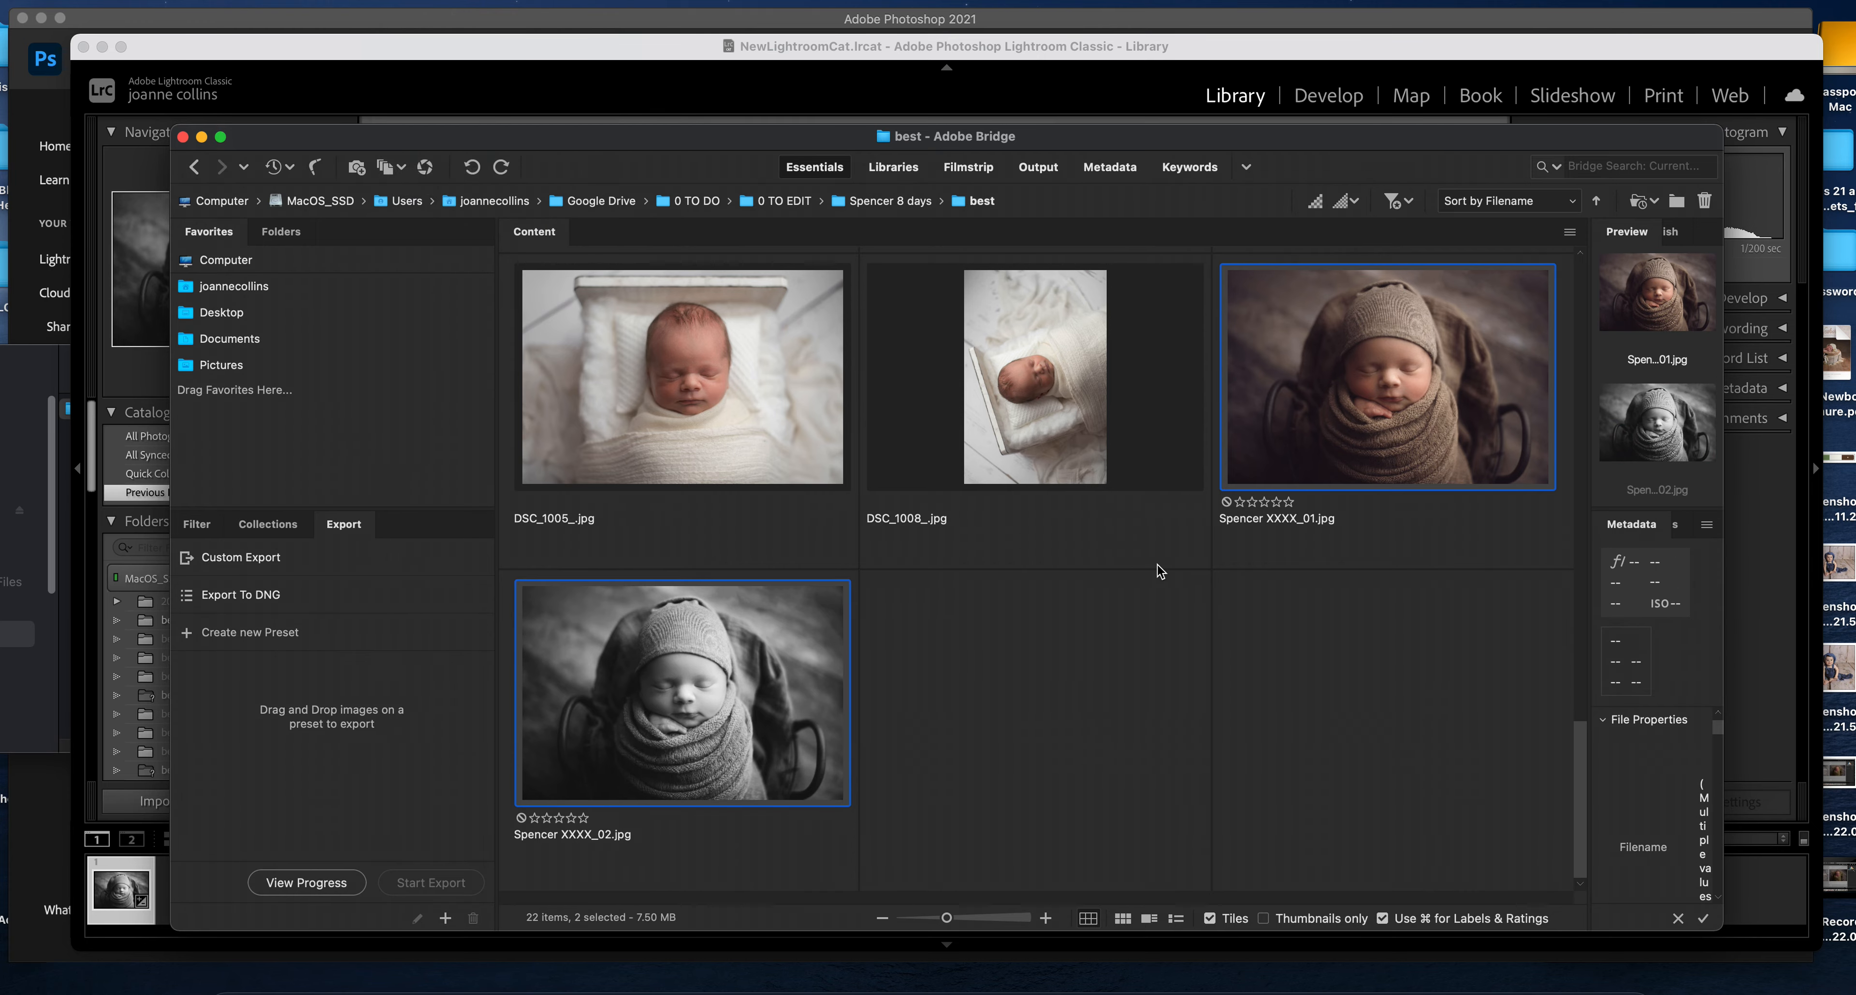
left_click(1067, 738)
type("8 days")
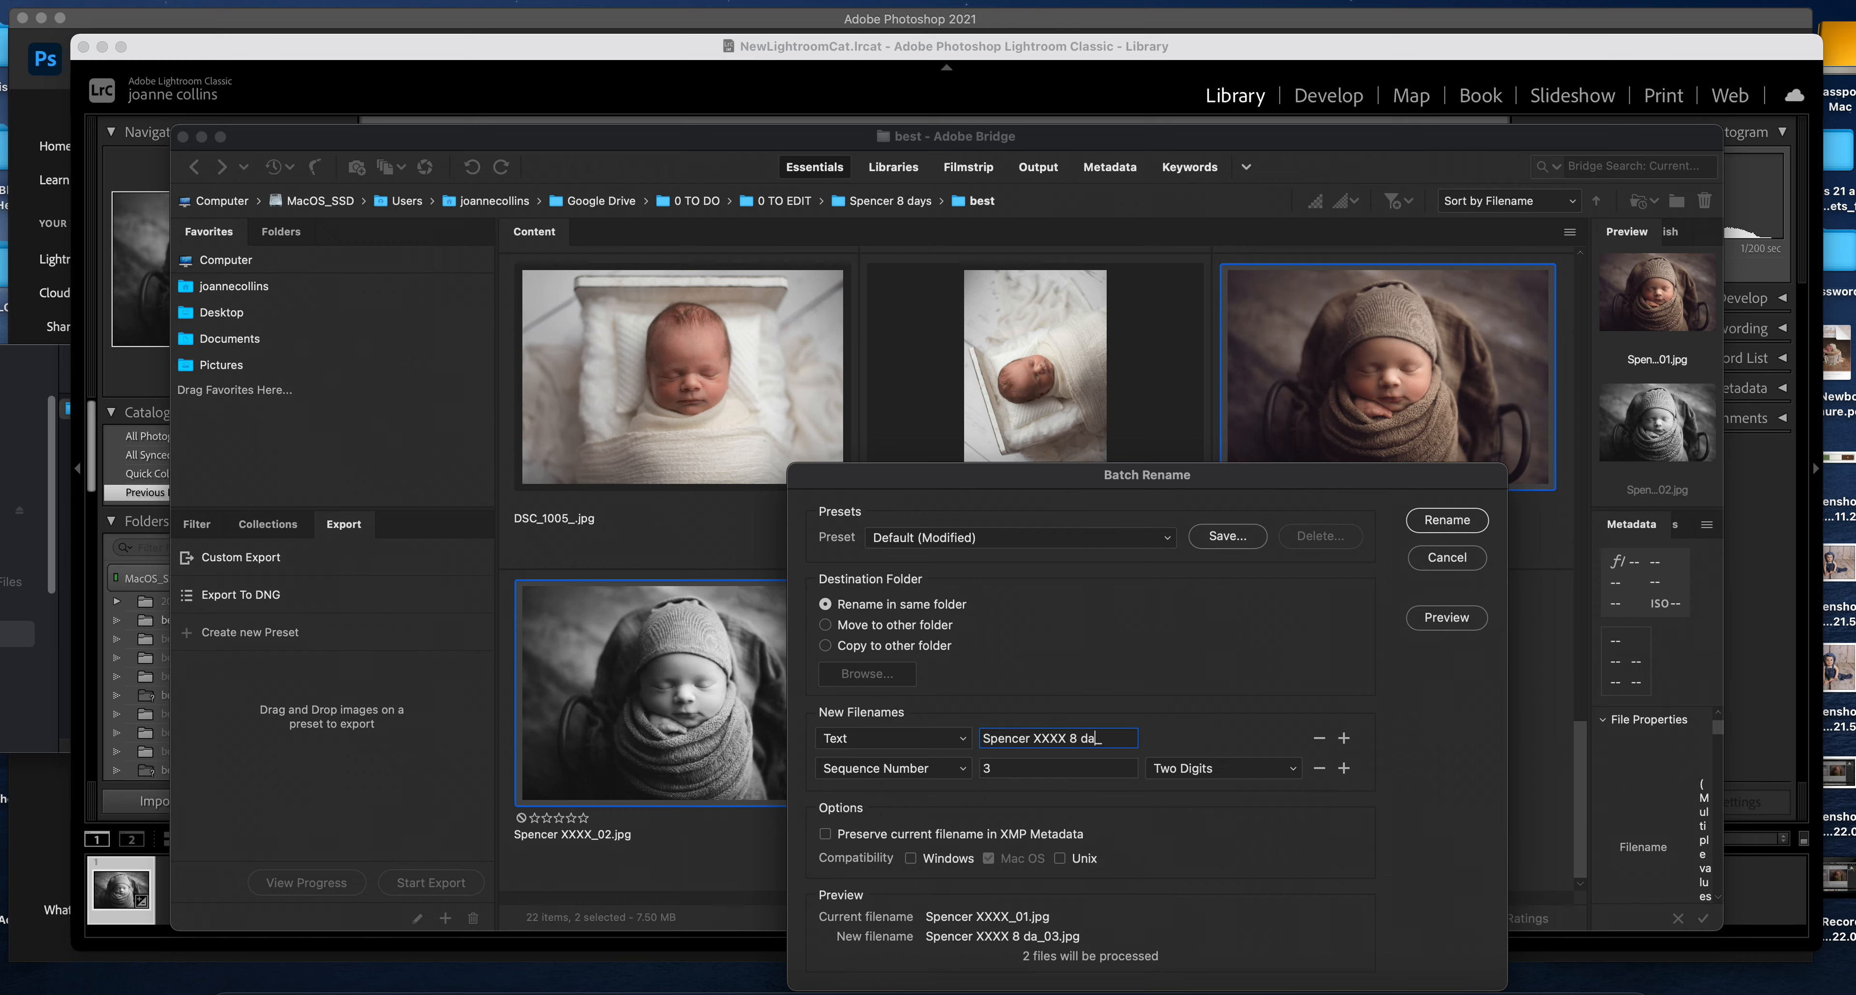
double_click(1018, 770)
type("1")
left_click(1447, 520)
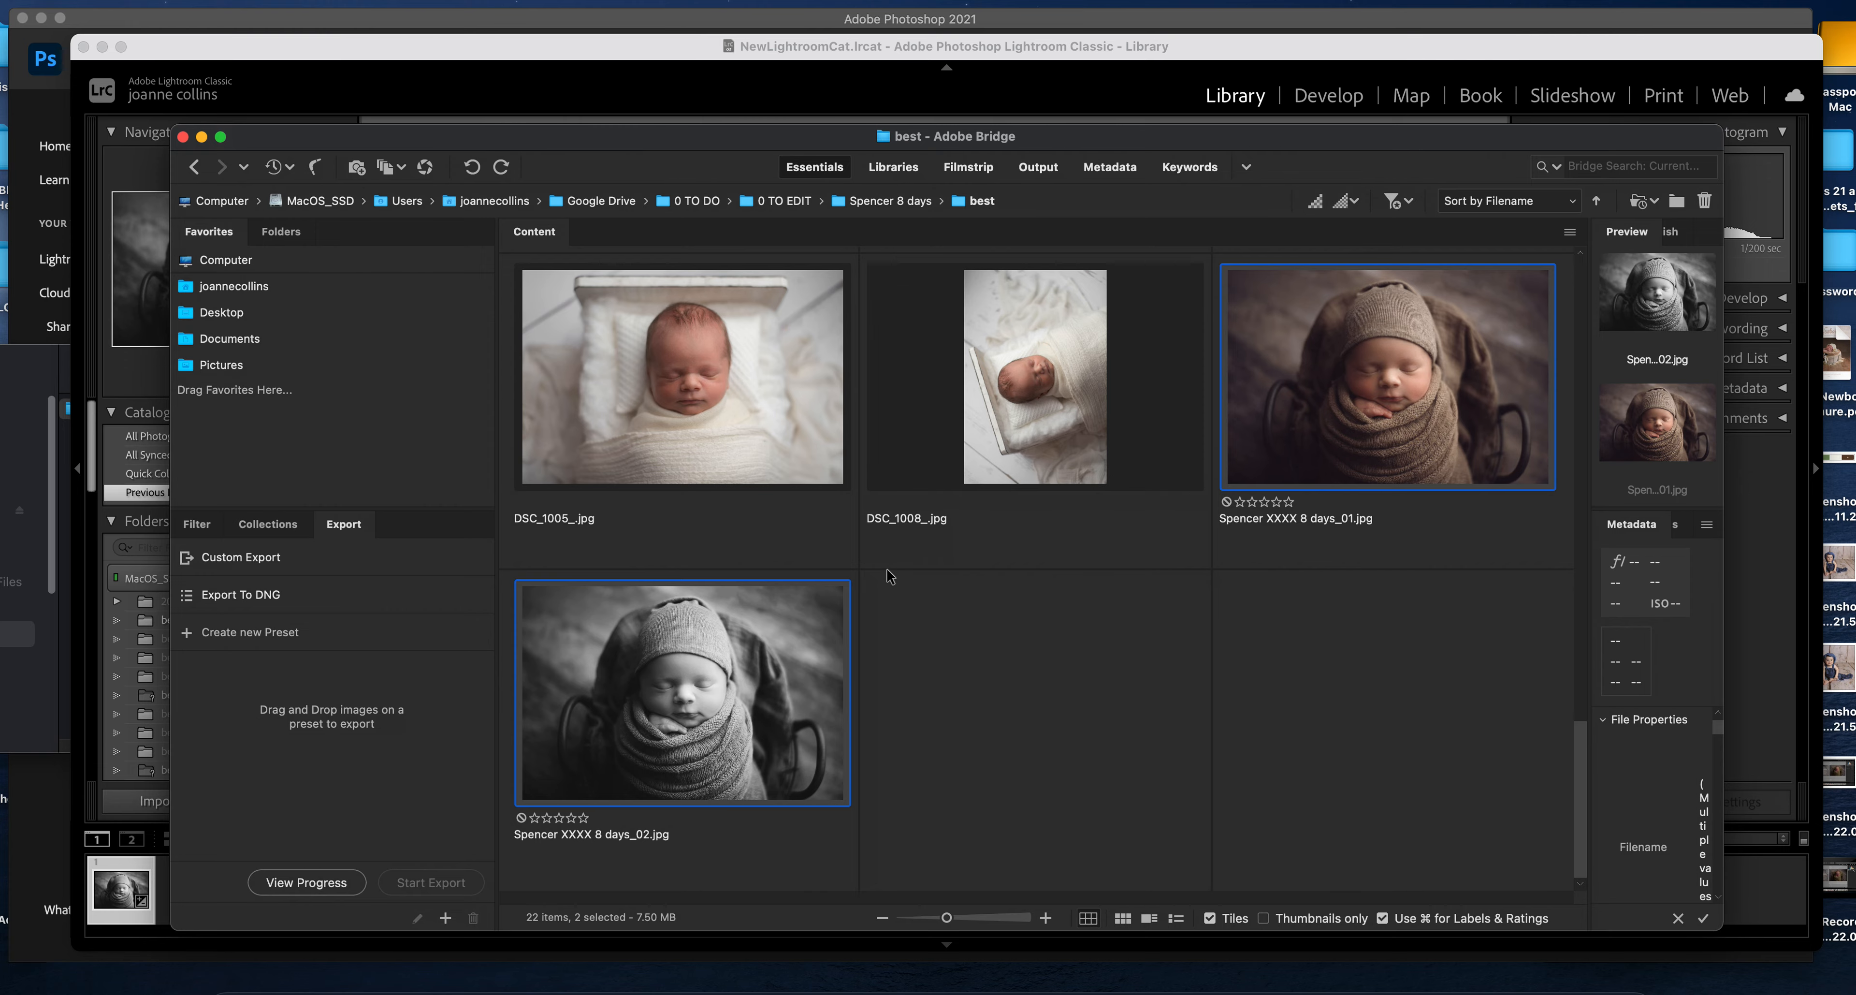
key("super+shift+5")
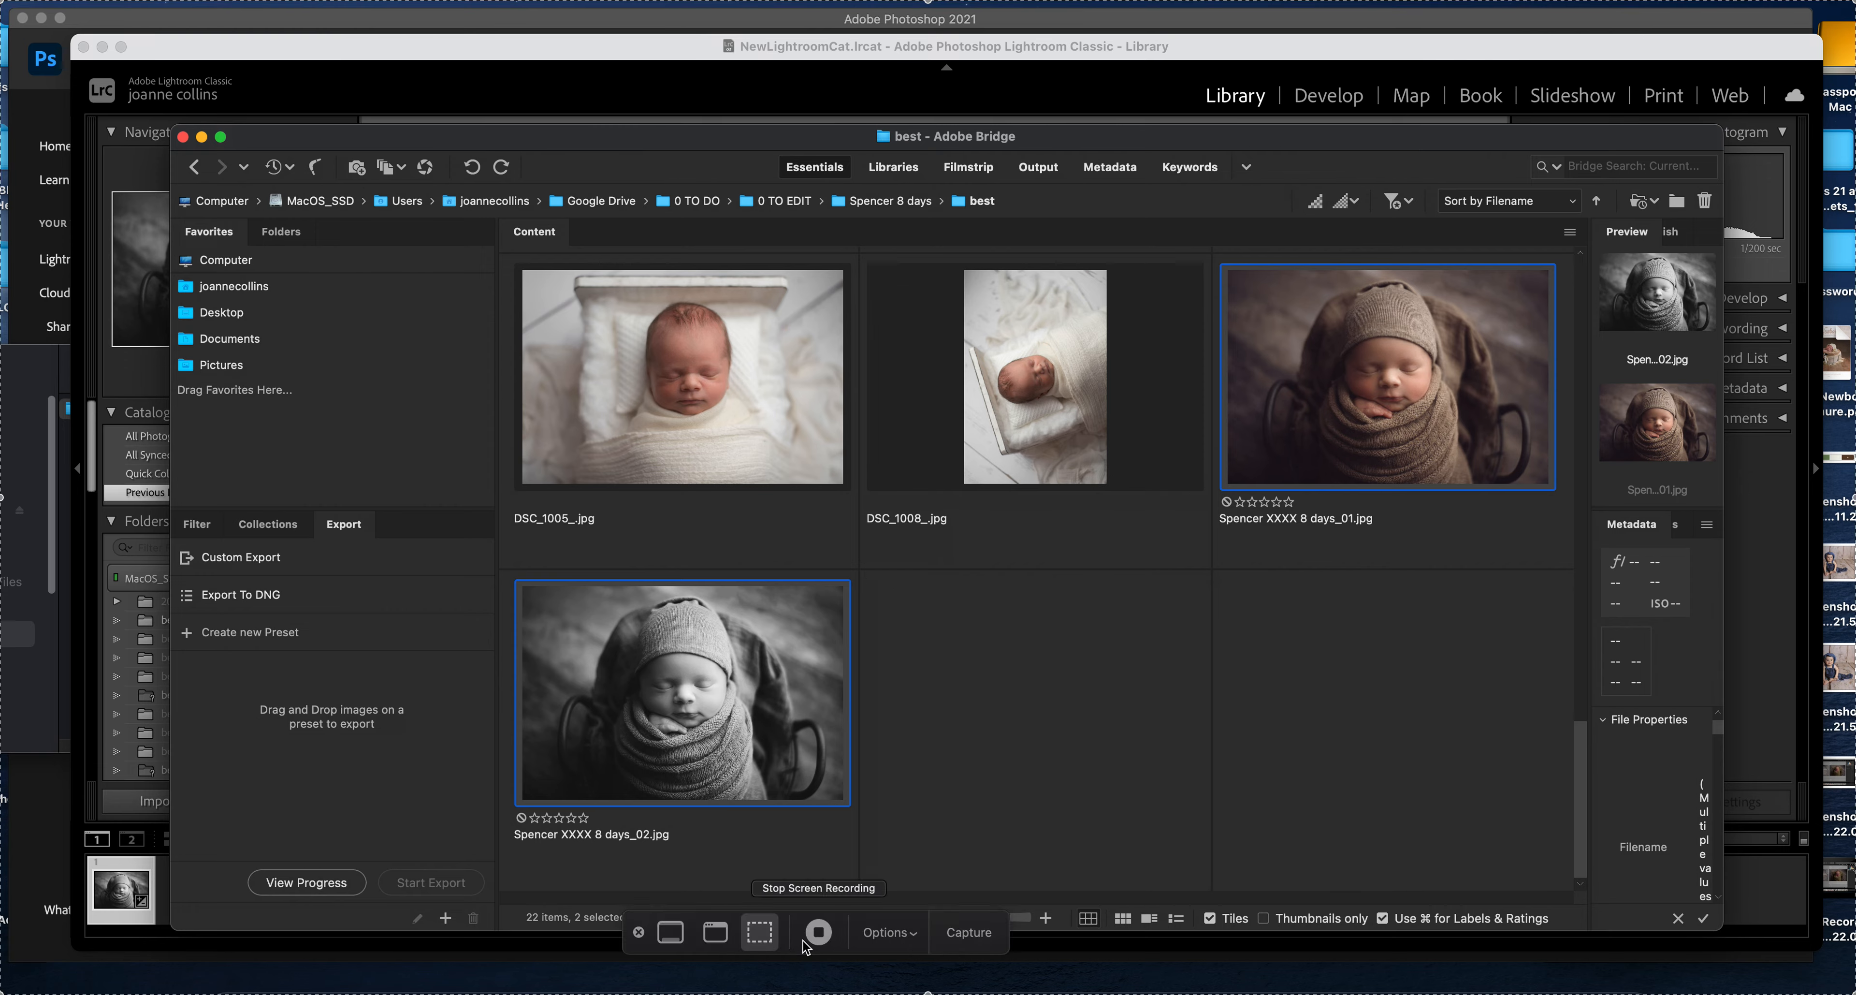